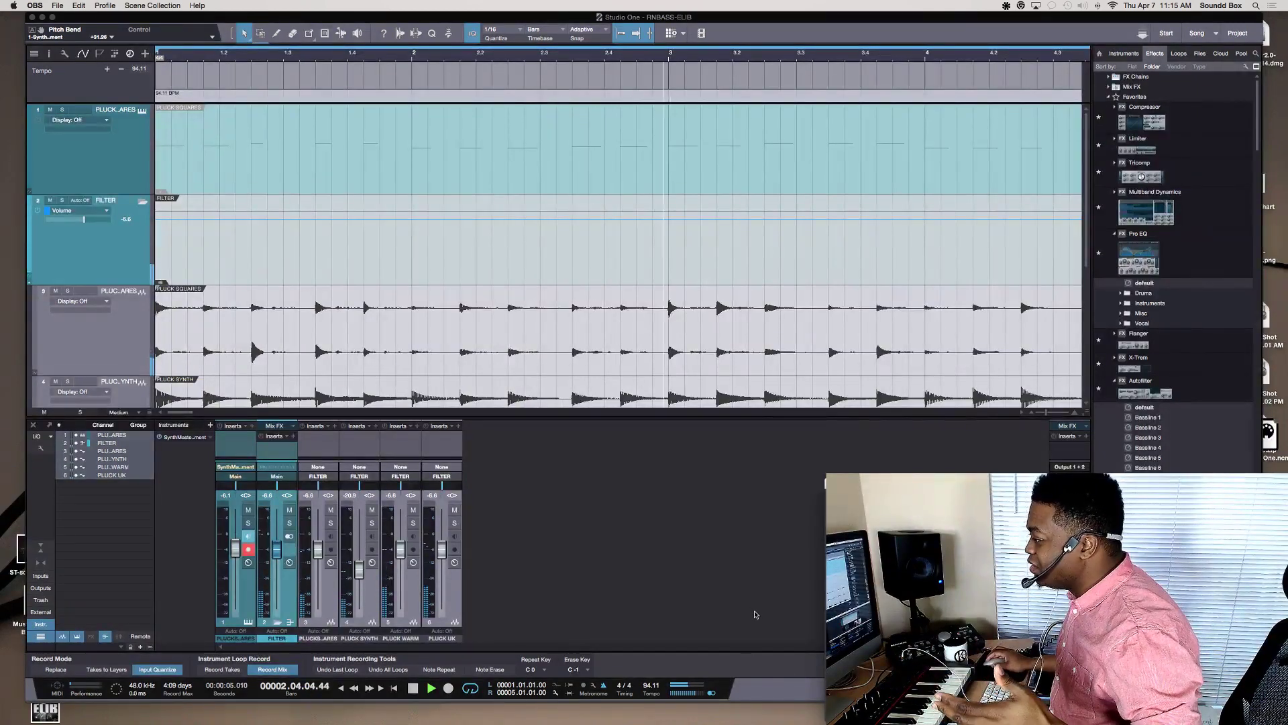
Enlarge the song window slightly in height and width, shift it a little across the screen, and stop playback
{"action": "scroll", "coordinate": [728, 330], "scroll_direction": "down", "scroll_amount": 5}
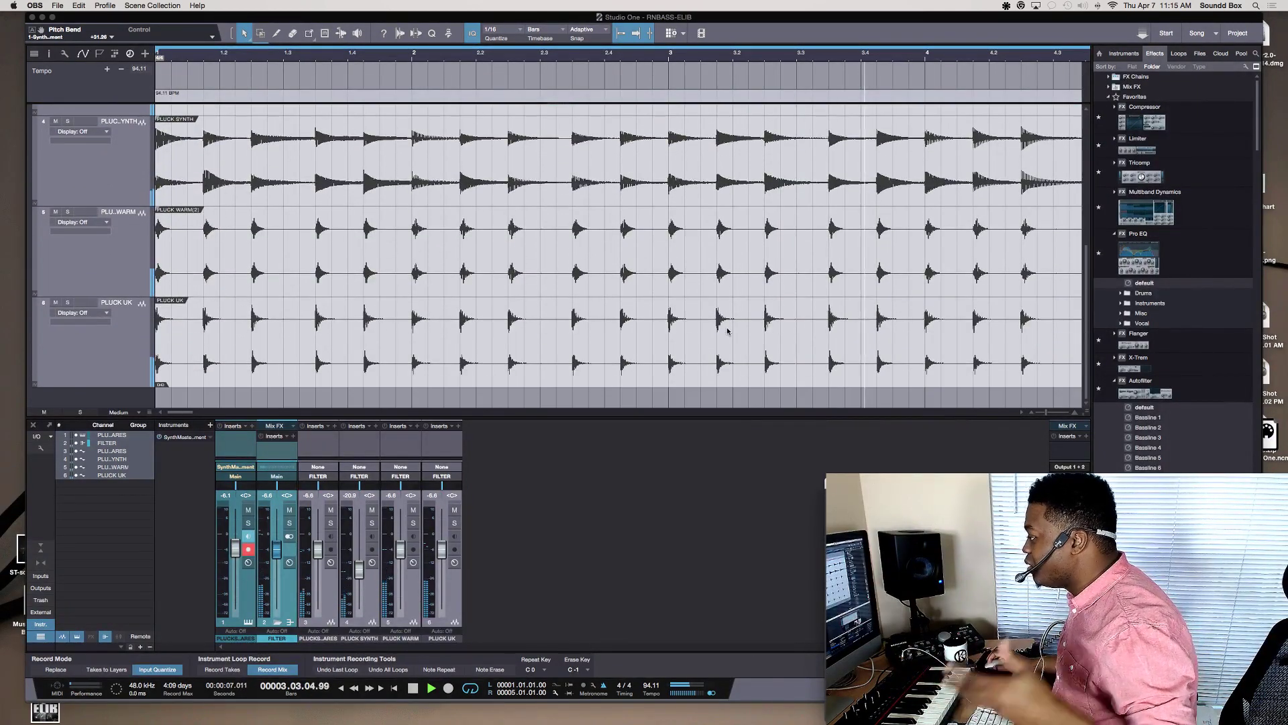
{"action": "scroll", "coordinate": [728, 330], "scroll_direction": "up", "scroll_amount": 1}
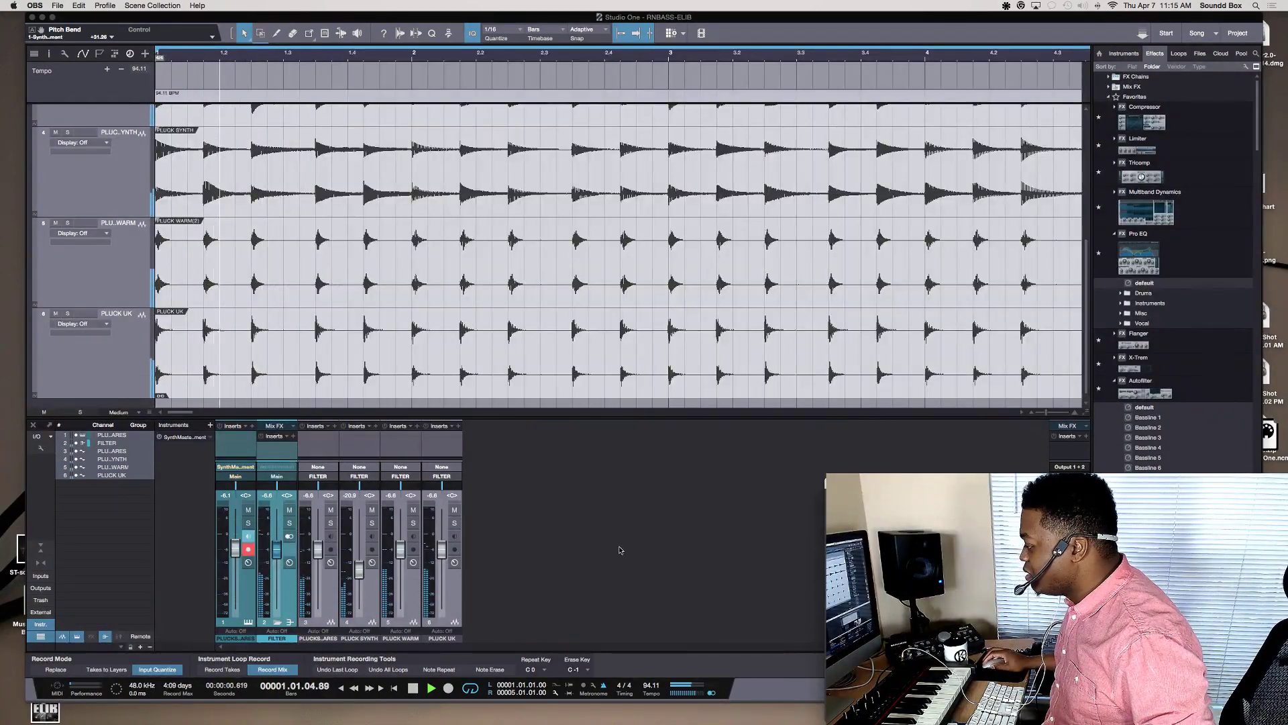
{"action": "left_click", "coordinate": [743, 705]}
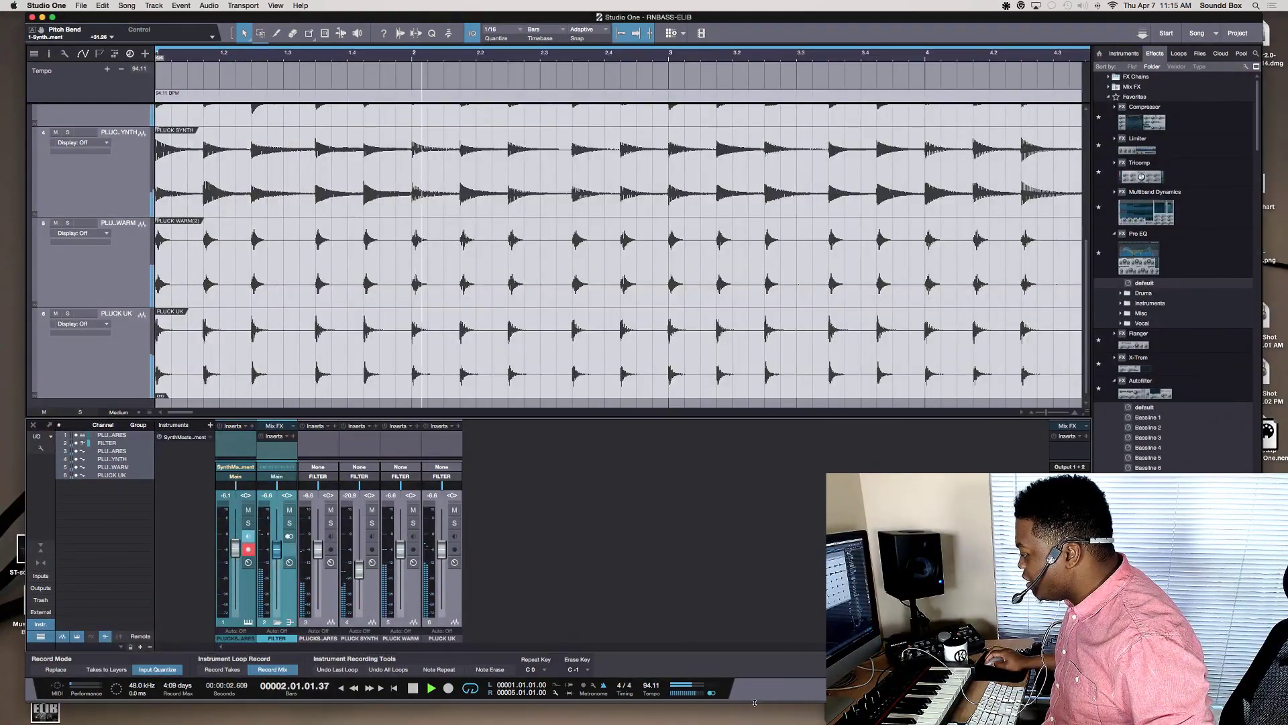
{"action": "left_click_drag", "start_coordinate": [743, 704], "coordinate": [753, 724]}
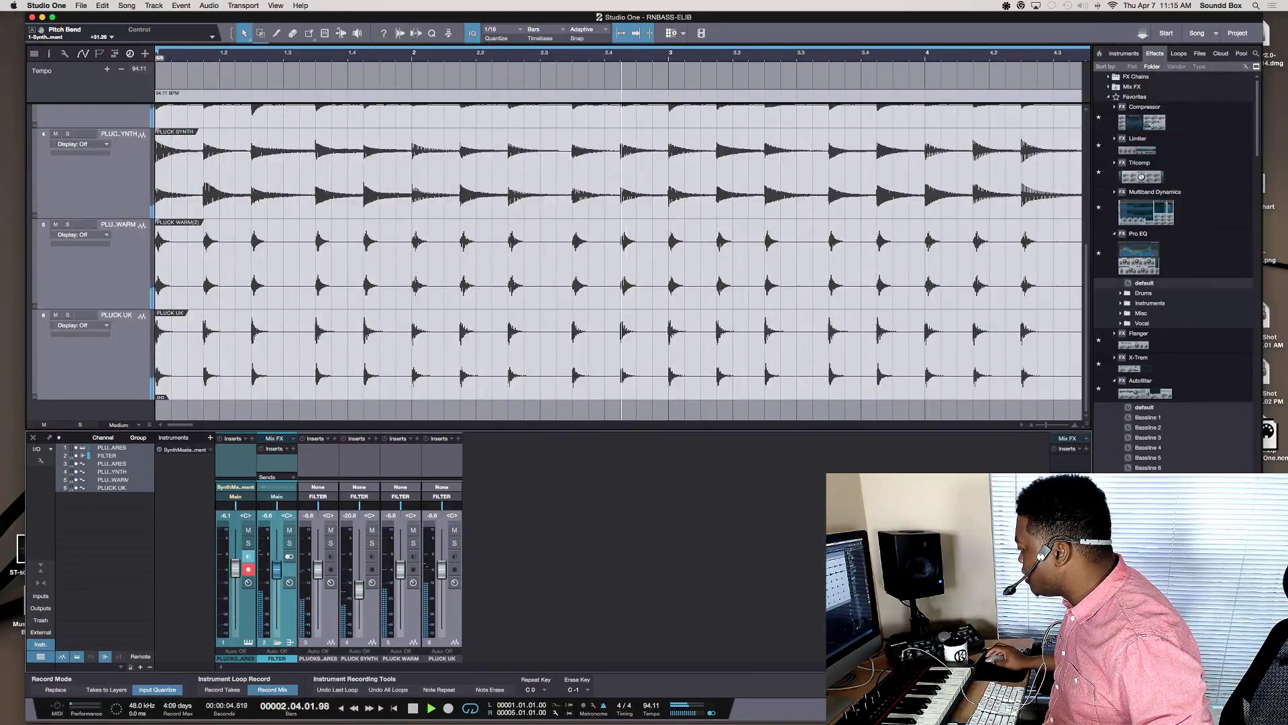
{"action": "left_click_drag", "start_coordinate": [1266, 294], "coordinate": [1276, 302]}
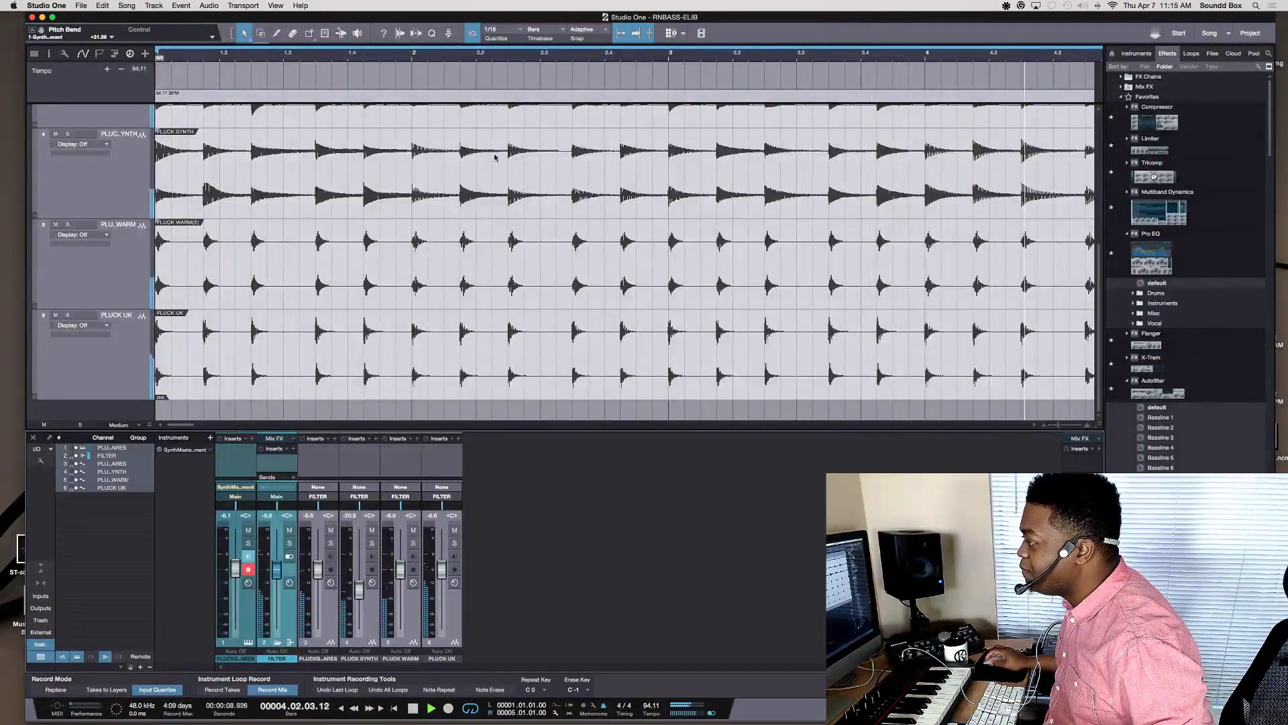
{"action": "key", "text": "z"}
{"action": "left_click_drag", "start_coordinate": [558, 18], "coordinate": [549, 17]}
{"action": "key", "text": "z"}
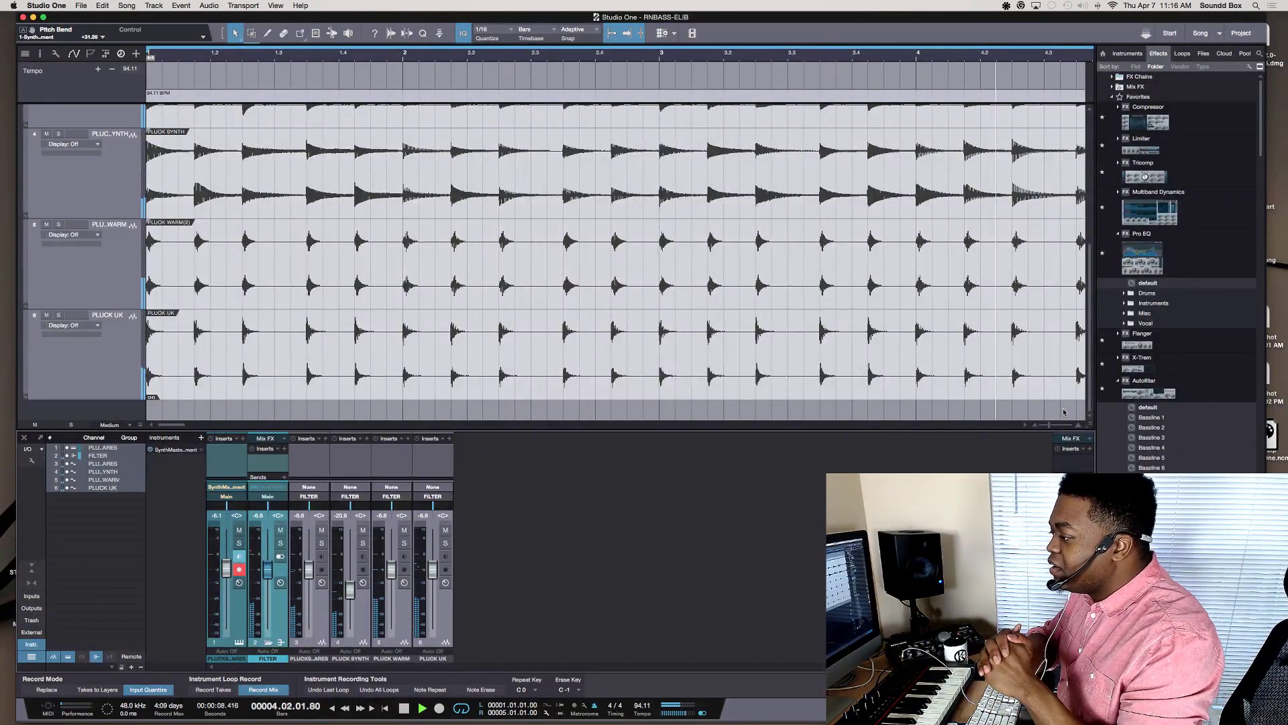
{"action": "key", "text": "space"}
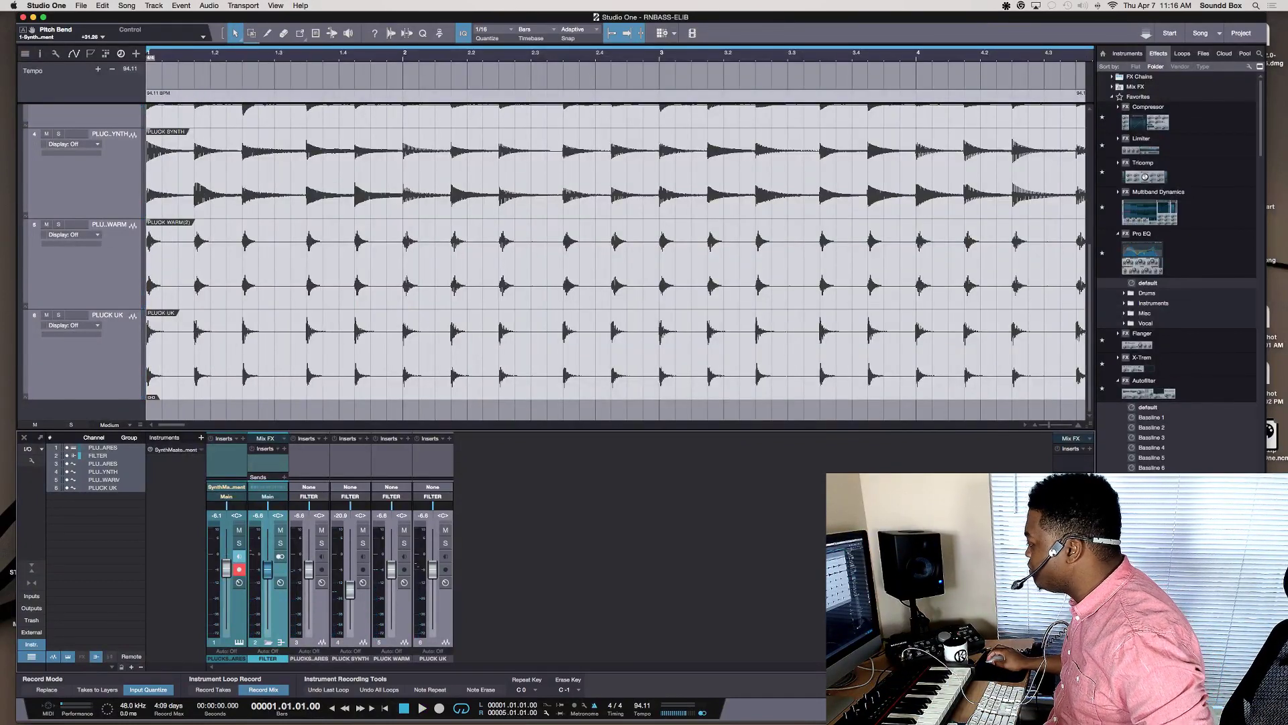
Reduce the track heights so all tracks fit in the arrangement, and select the PLUCK SQUARES audio track
{"action": "key", "text": "super+Tab"}
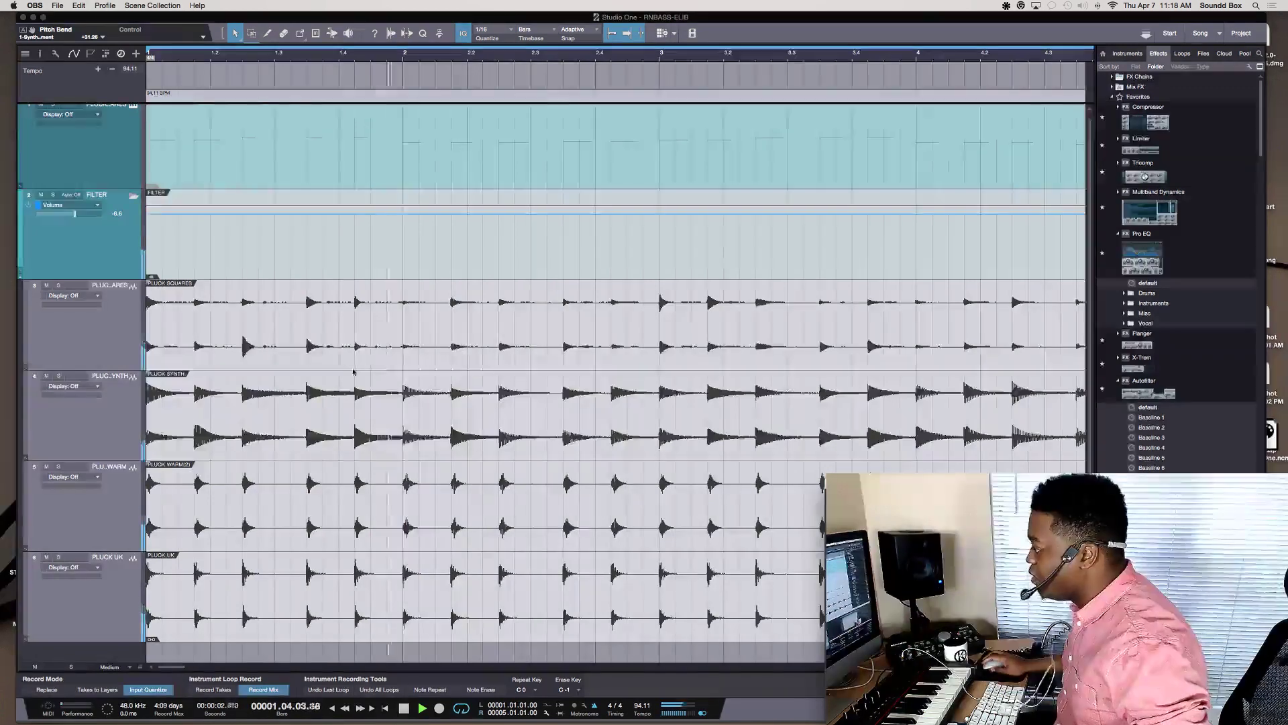
{"action": "left_click", "coordinate": [423, 642]}
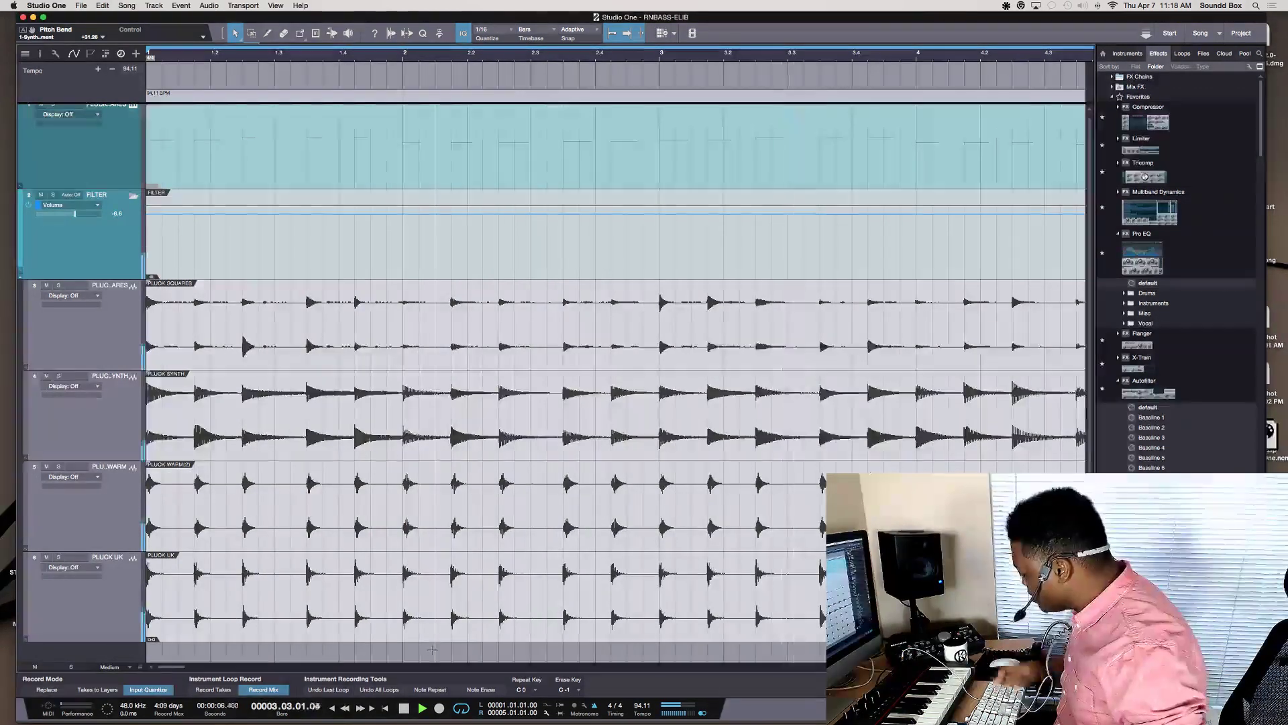
{"action": "key", "text": "shift+w"}
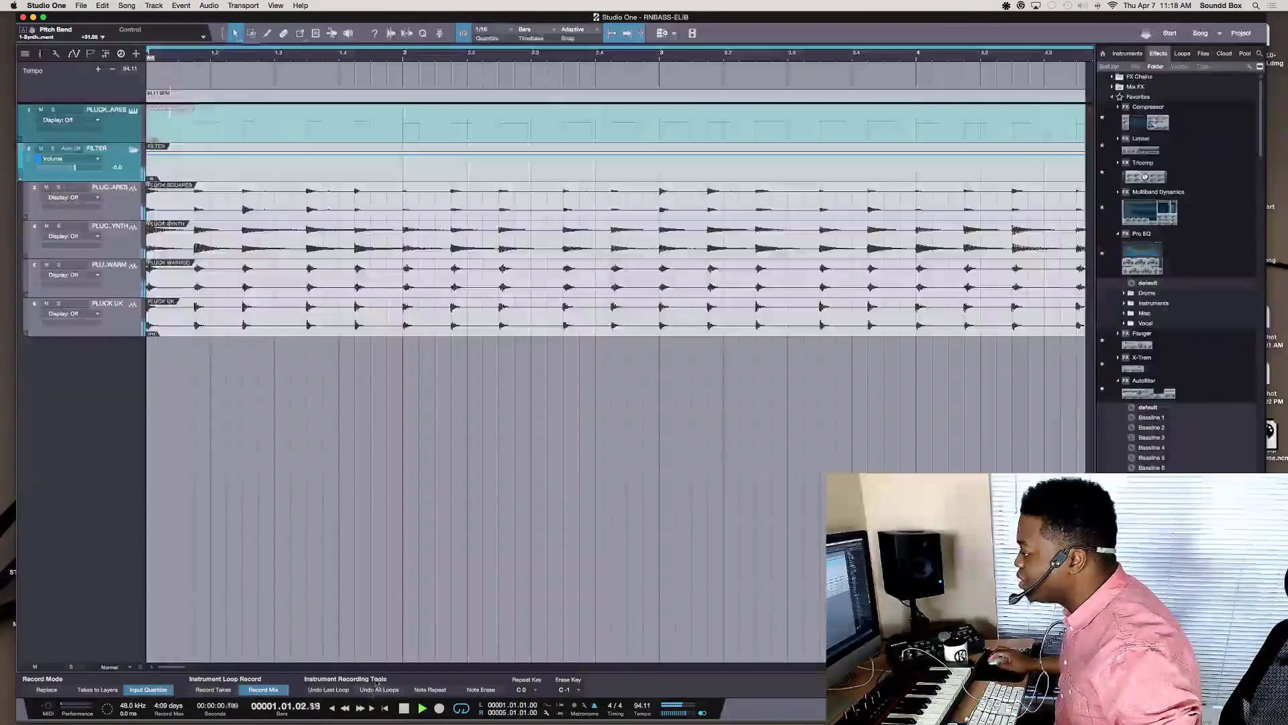
{"action": "left_click", "coordinate": [114, 332]}
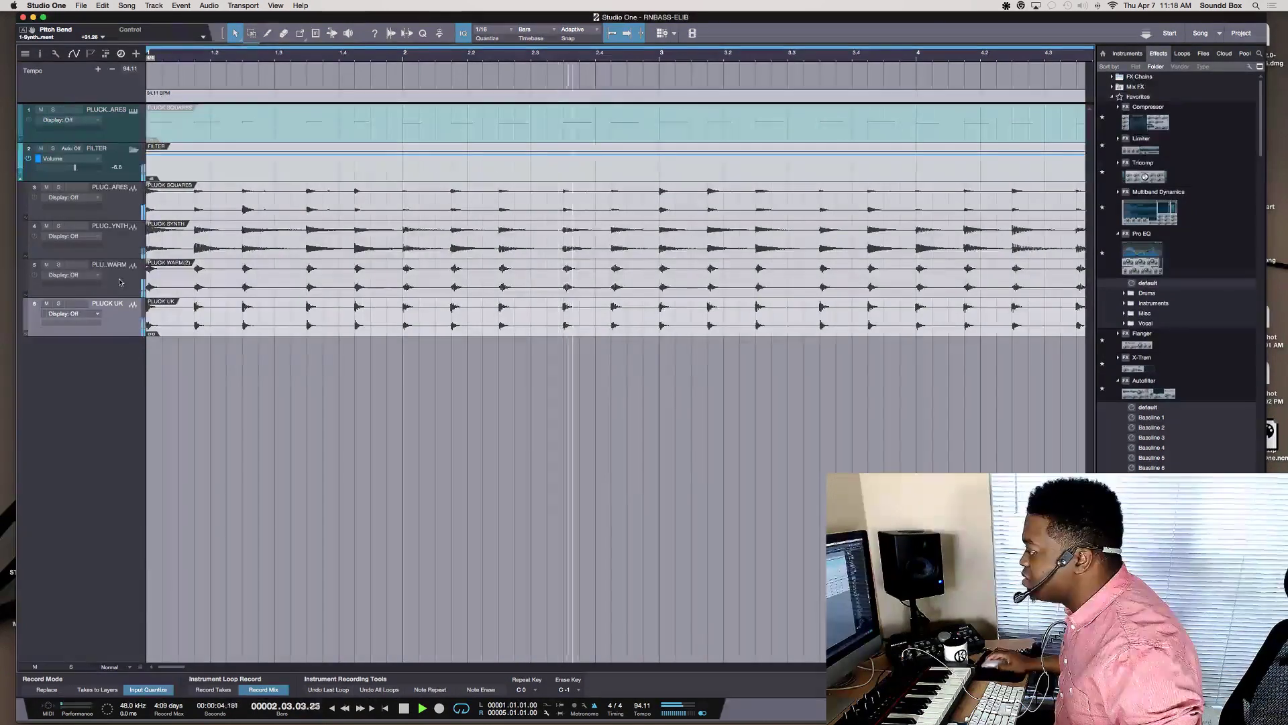
{"action": "left_click", "coordinate": [117, 245]}
{"action": "left_click", "coordinate": [121, 207]}
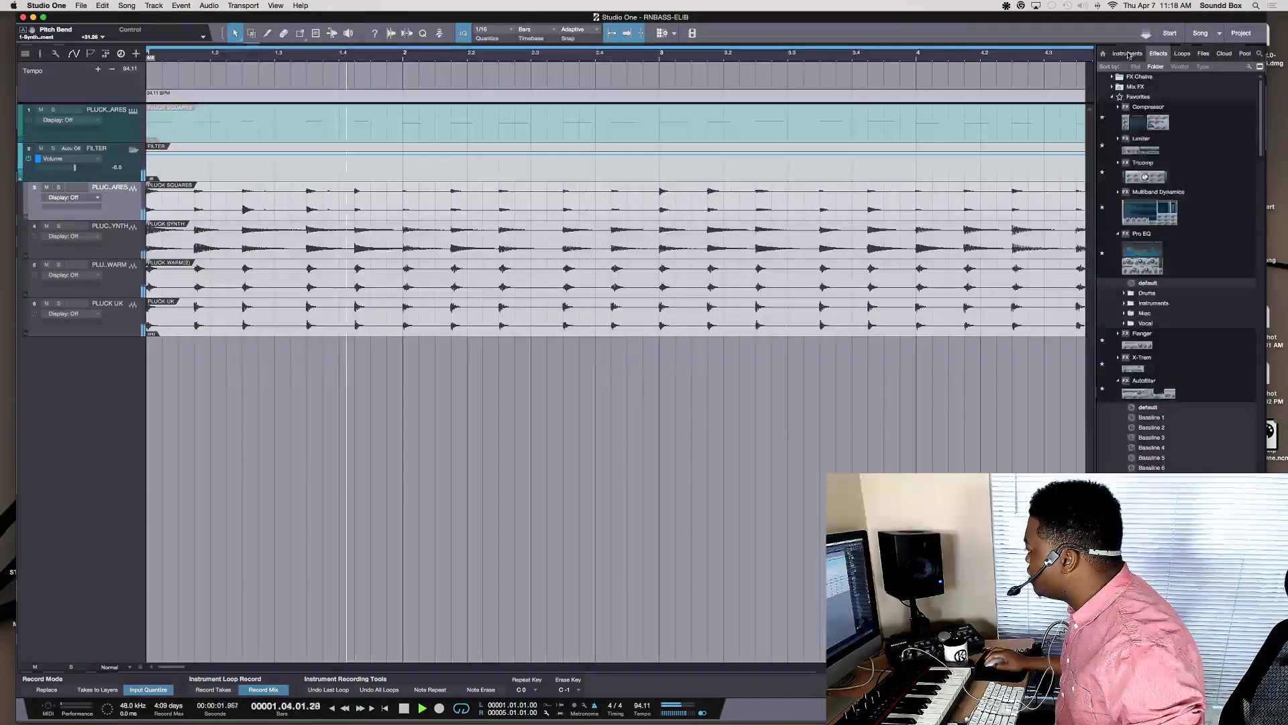
Add the Impact drum sampler from the instrument browser to a new track below PLUCK UK
{"action": "key", "text": "F5"}
{"action": "left_click_drag", "start_coordinate": [1141, 479], "coordinate": [561, 413]}
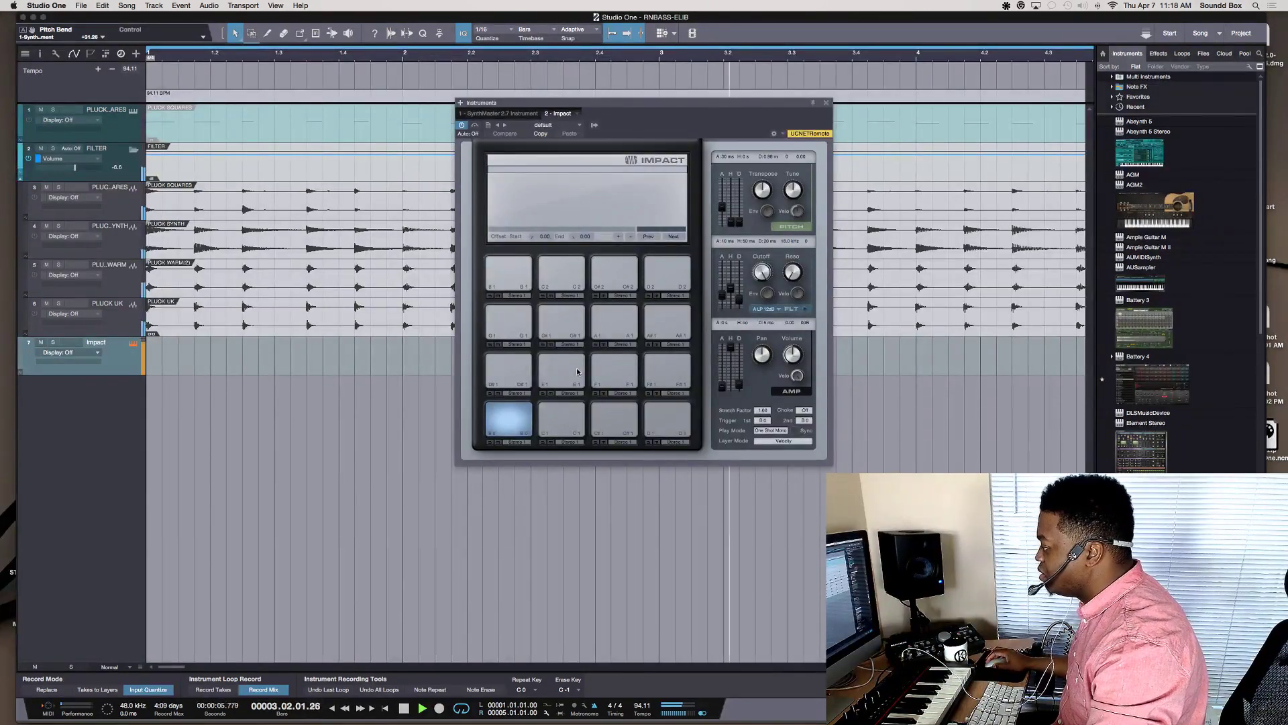
Audition the Club Electro, Club Tools and Comfort Zone presets in Impact
{"action": "left_click", "coordinate": [576, 114]}
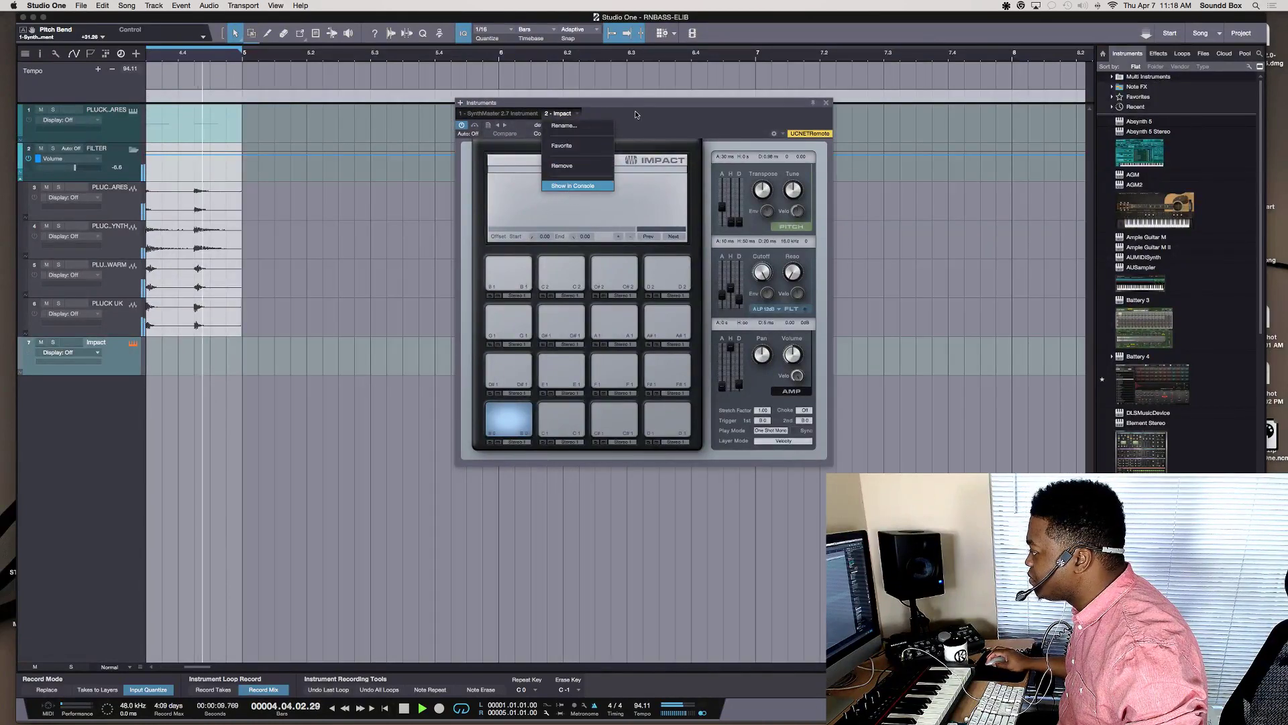
{"action": "left_click", "coordinate": [631, 125]}
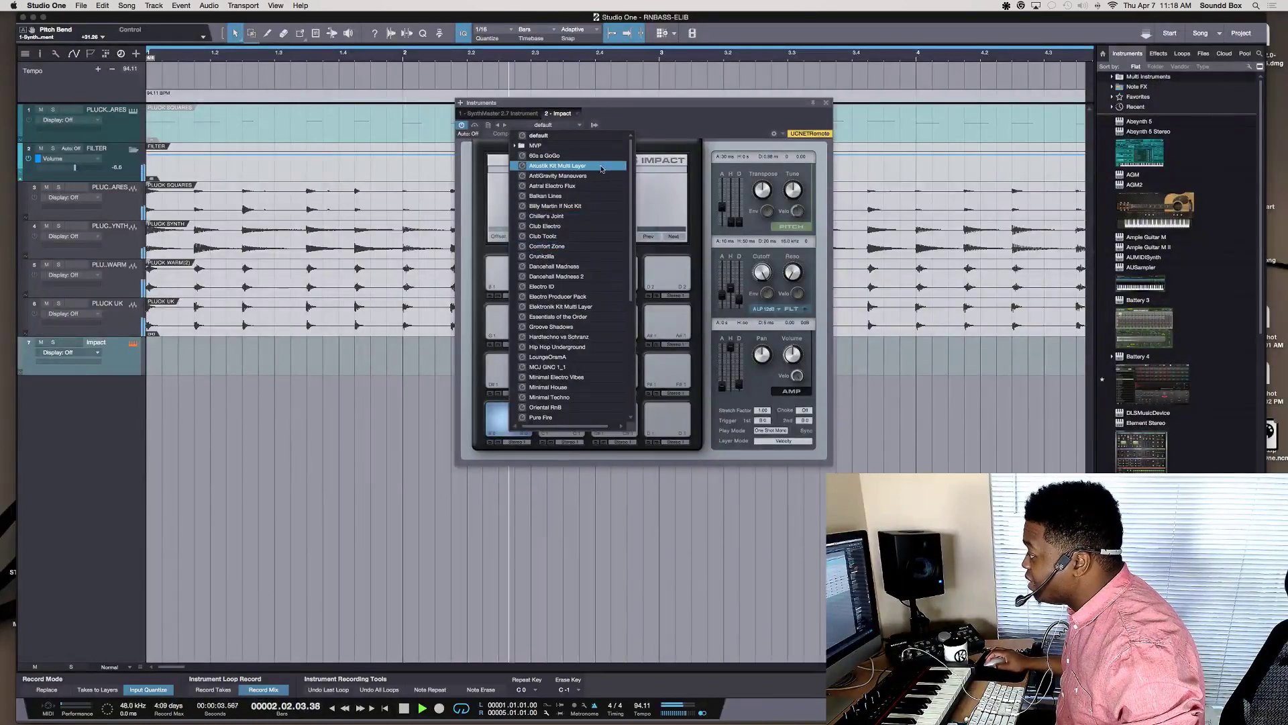
{"action": "left_click", "coordinate": [580, 228]}
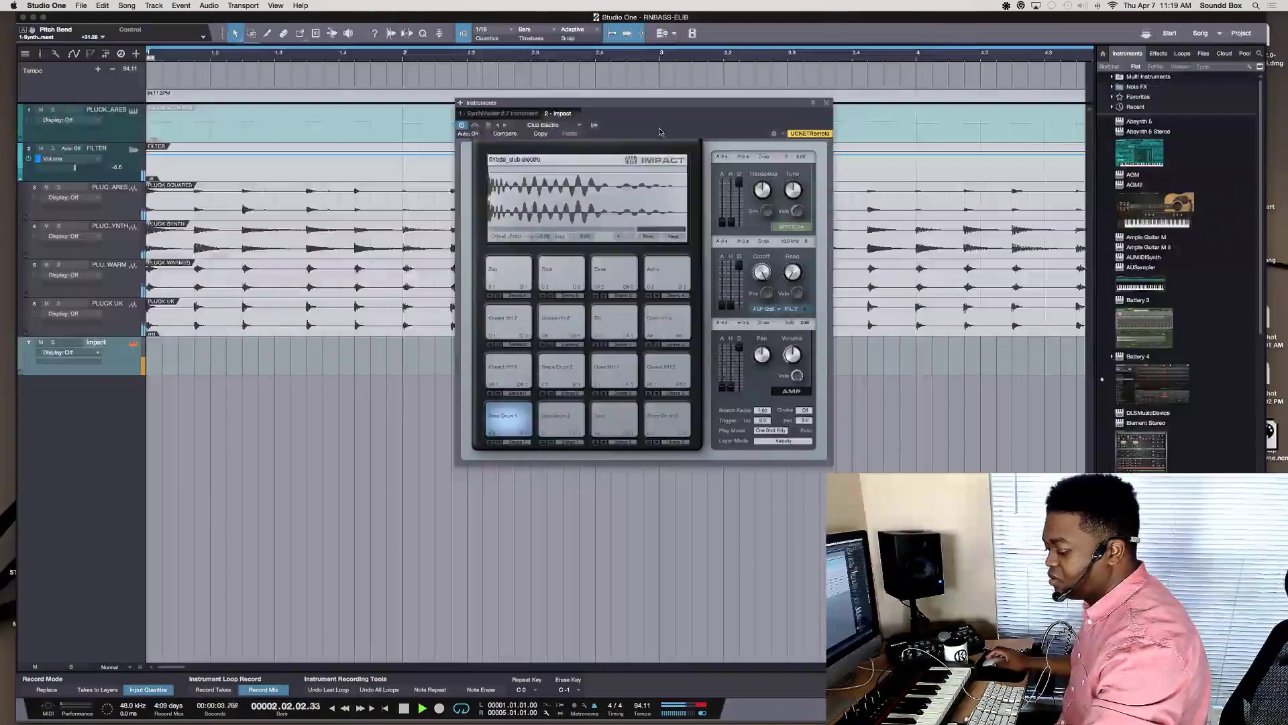
{"action": "left_click", "coordinate": [569, 125]}
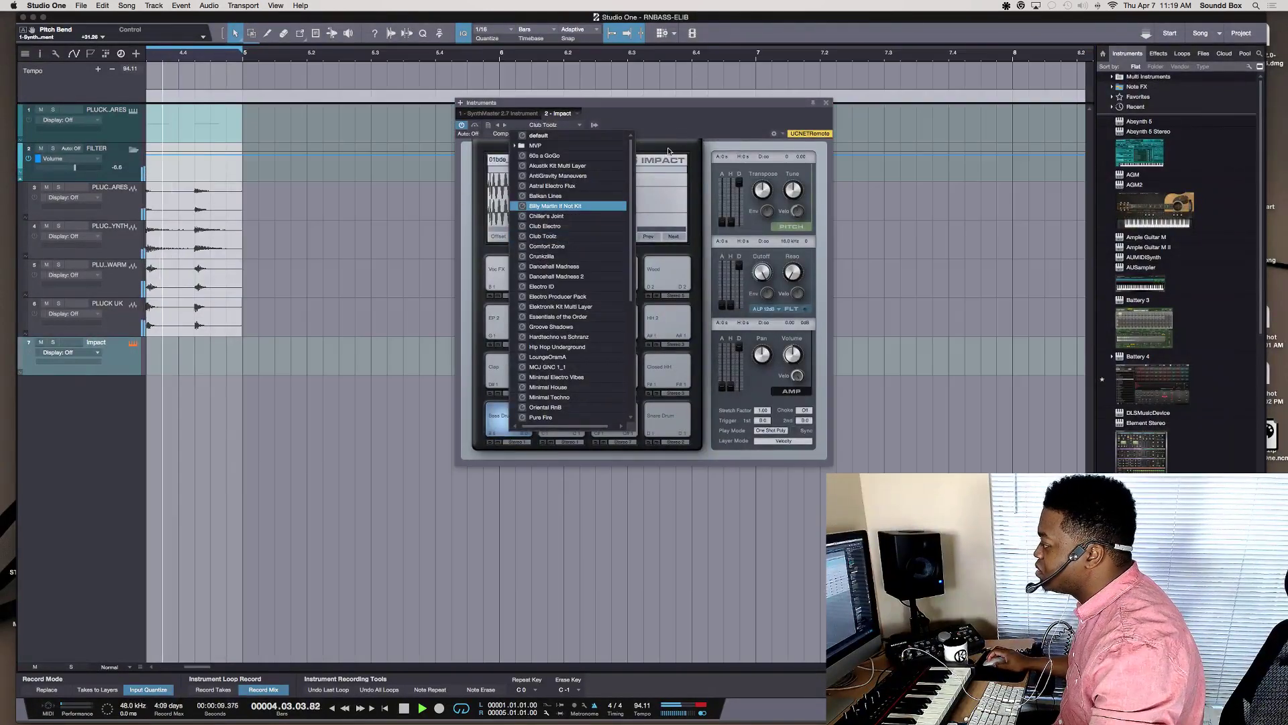
{"action": "left_click", "coordinate": [572, 237]}
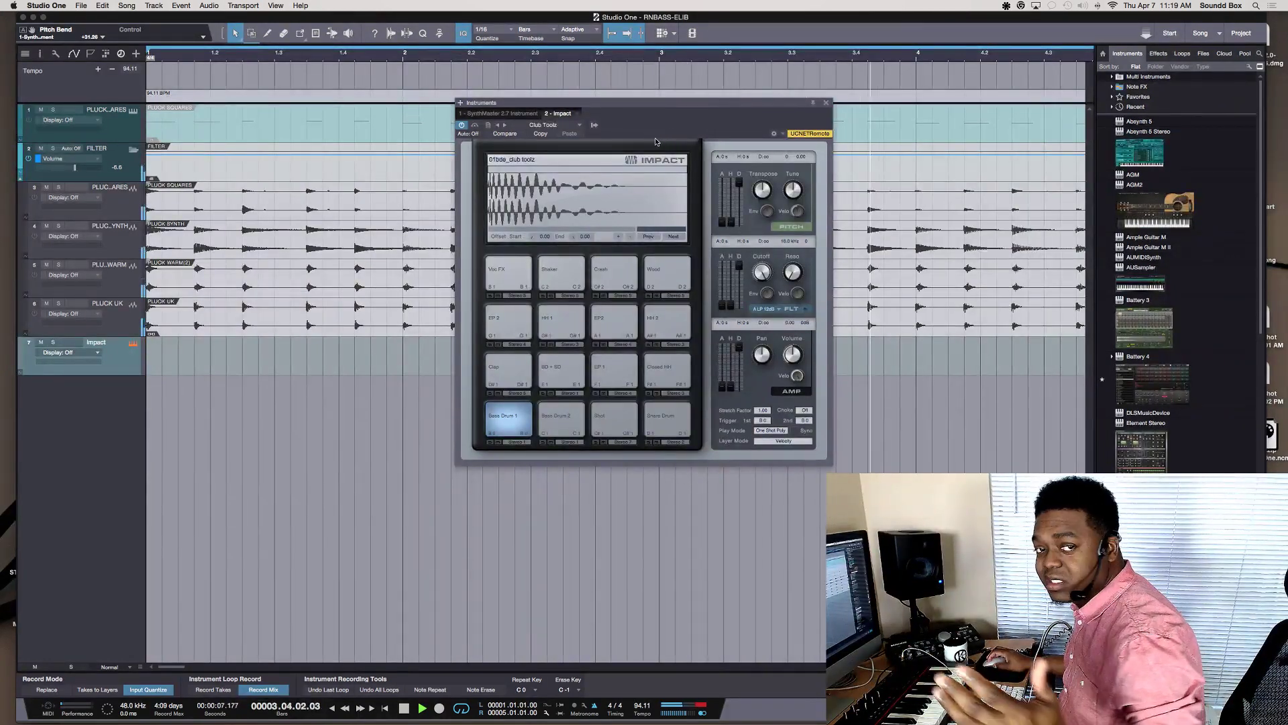
{"action": "left_click", "coordinate": [578, 114]}
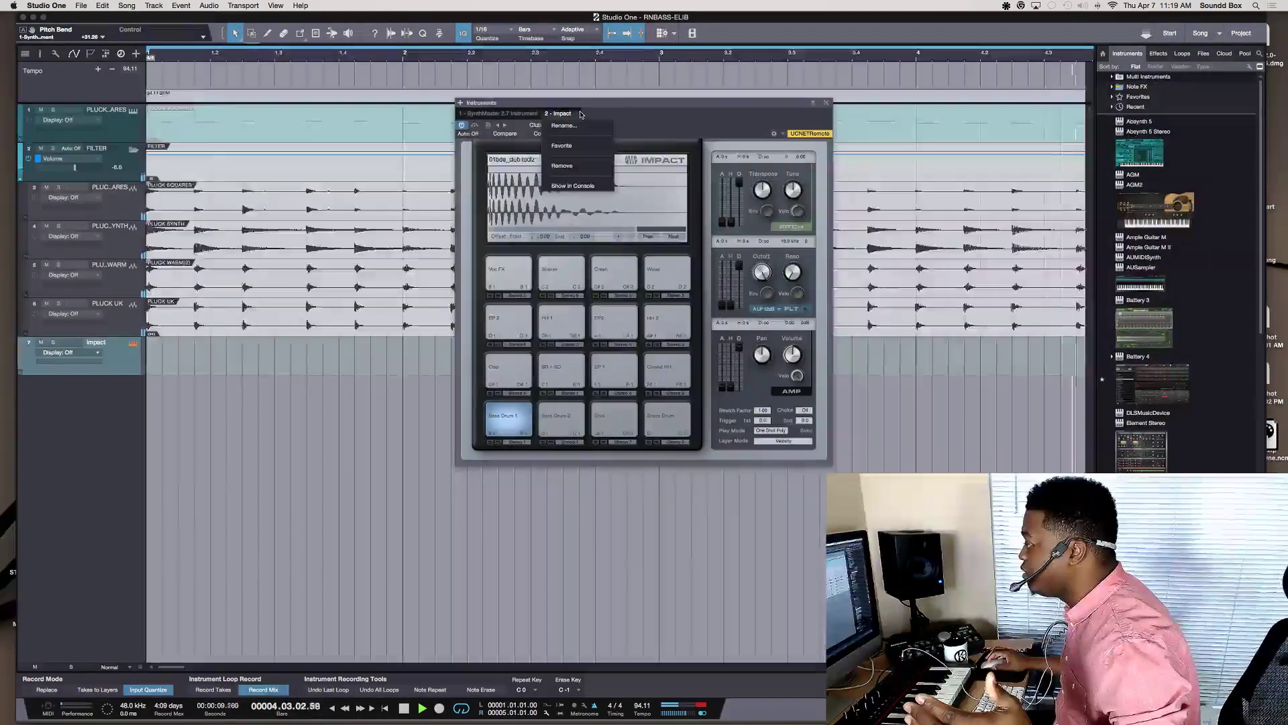
{"action": "left_click", "coordinate": [583, 131]}
{"action": "left_click", "coordinate": [581, 127]}
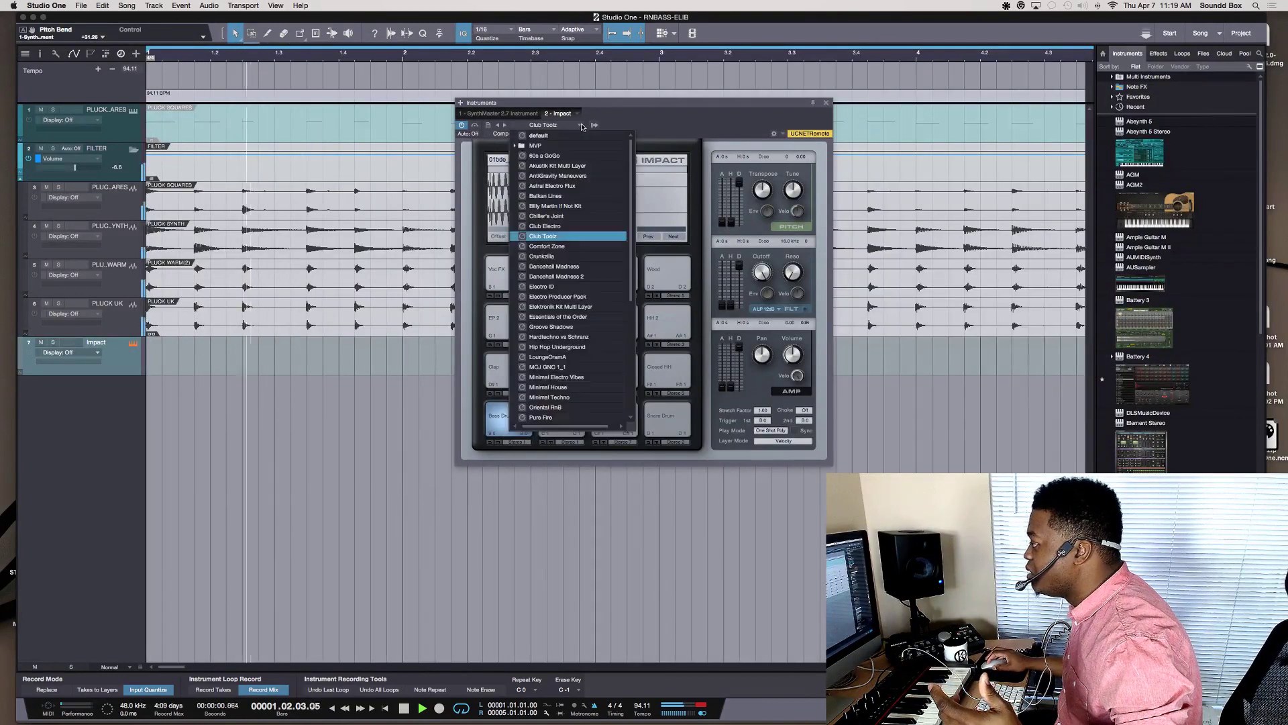
{"action": "left_click", "coordinate": [577, 248]}
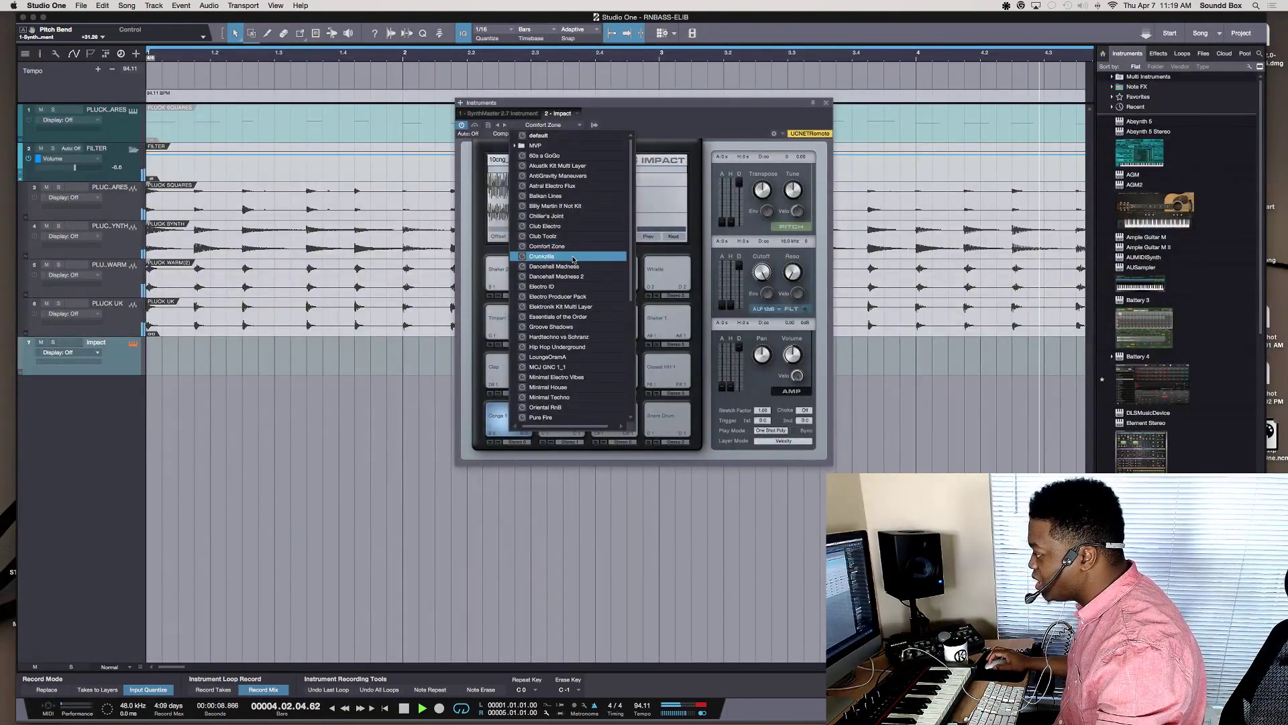
Load the Crunkzilla preset in Impact and move the instrument window clear of the arrangement's first bars
{"action": "left_click", "coordinate": [574, 257]}
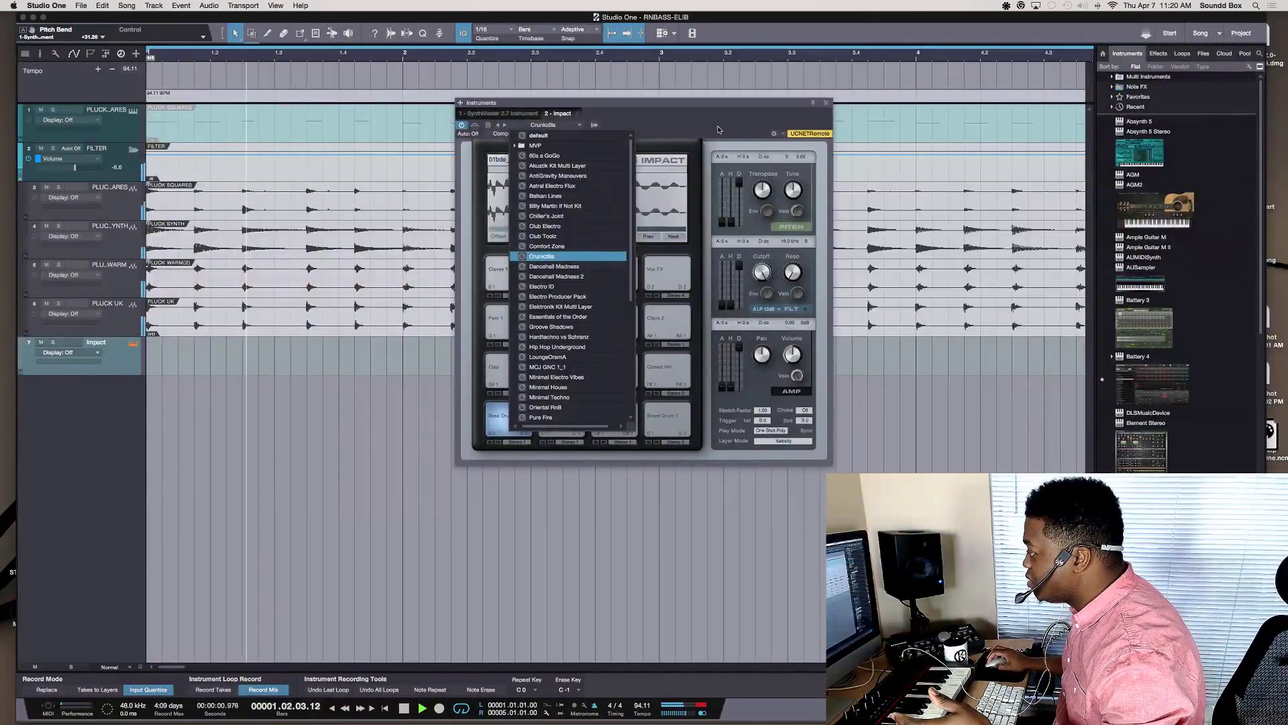
{"action": "left_click", "coordinate": [718, 128]}
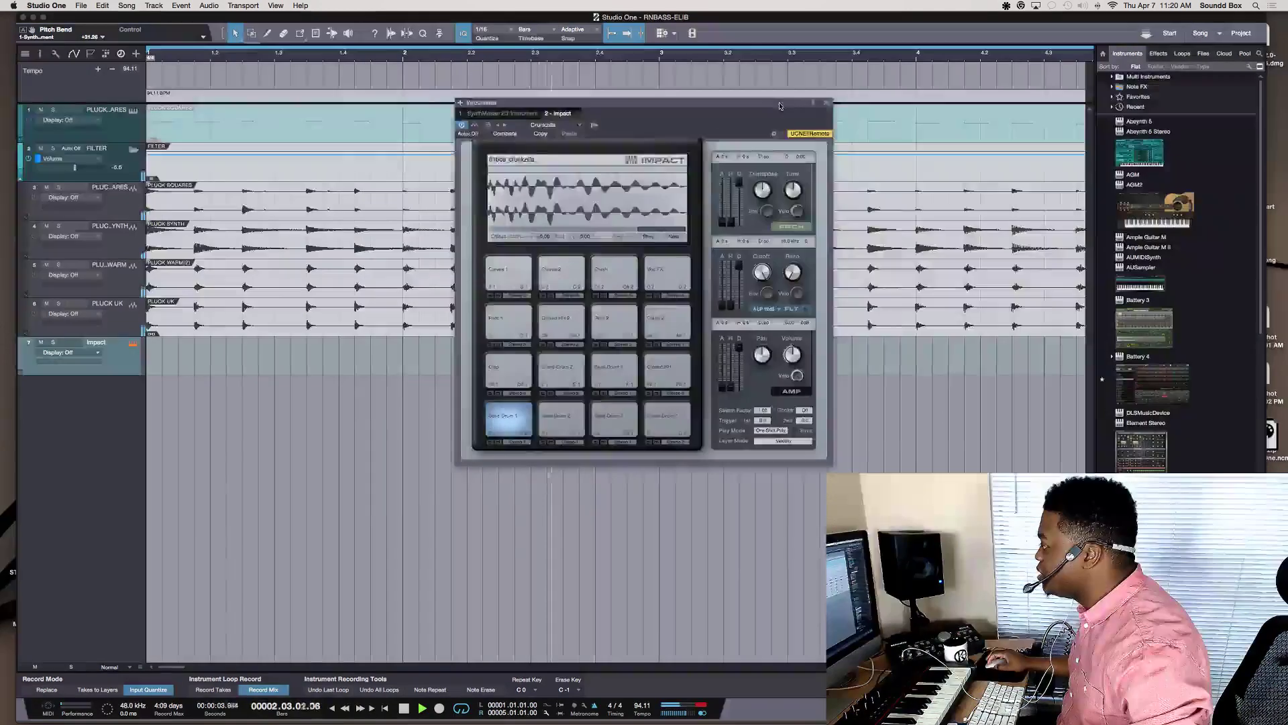
{"action": "left_click_drag", "start_coordinate": [481, 103], "coordinate": [784, 199]}
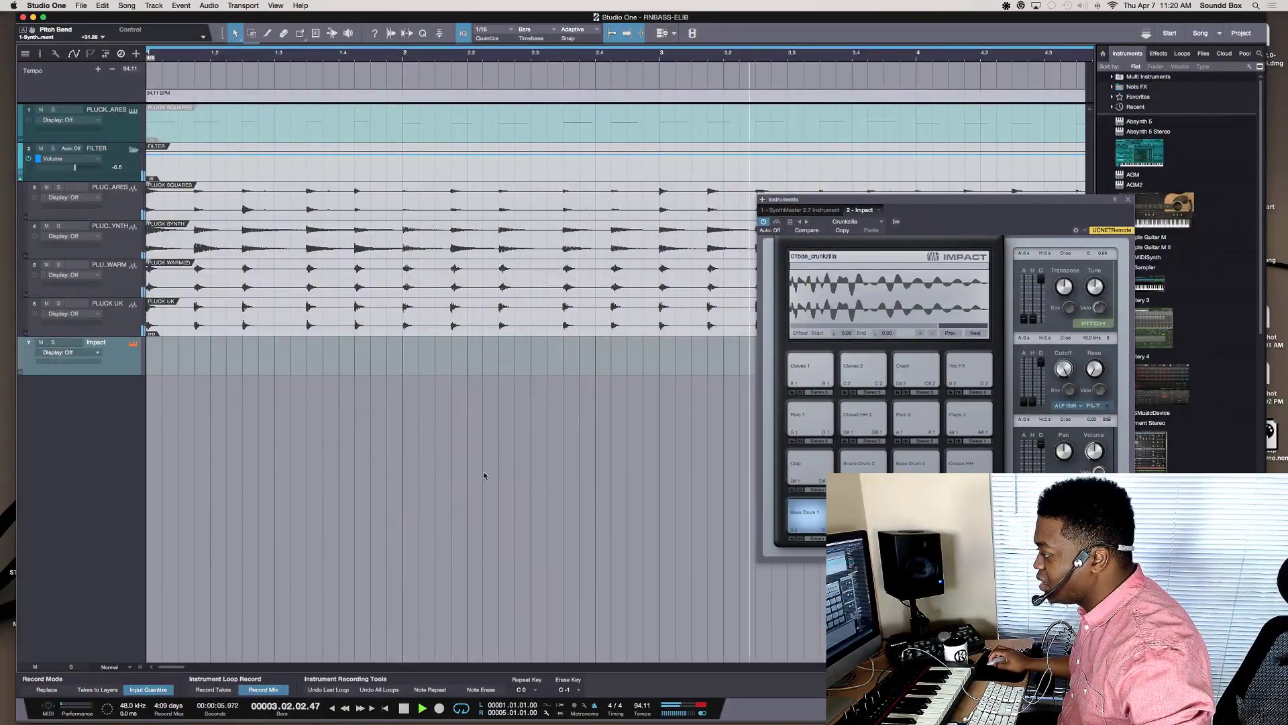
Stop playback, show the arranger track, and draw an Intro section over the four-bar loop from bar 1 to bar 5
{"action": "key", "text": "w"}
{"action": "key", "text": "w"}
{"action": "key", "text": "w"}
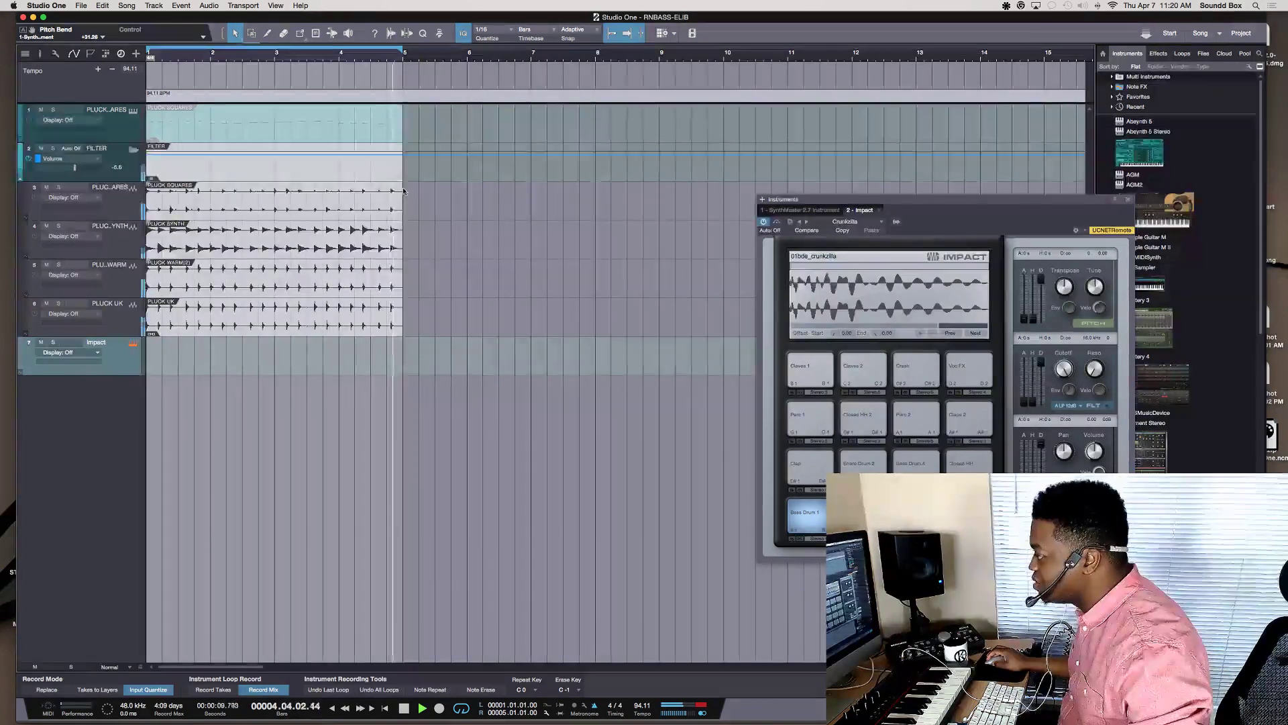
{"action": "key", "text": "space"}
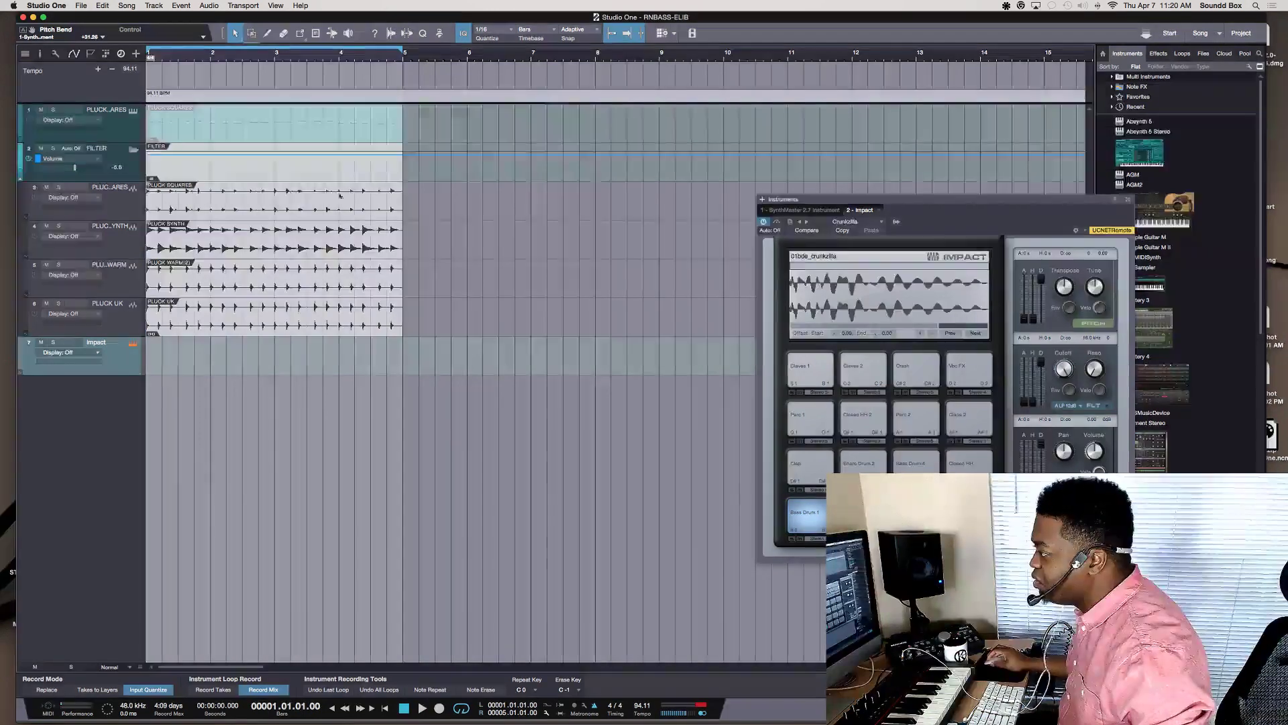
{"action": "left_click", "coordinate": [105, 55]}
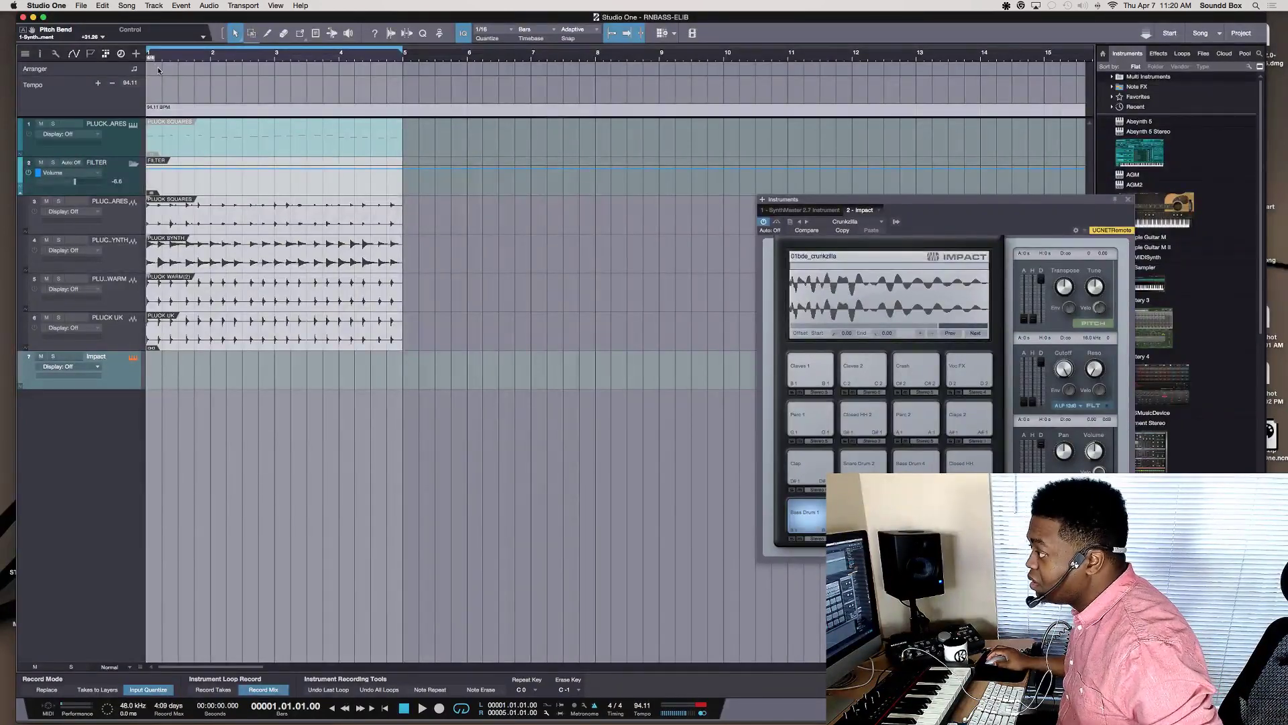
{"action": "left_click_drag", "start_coordinate": [153, 64], "coordinate": [394, 74]}
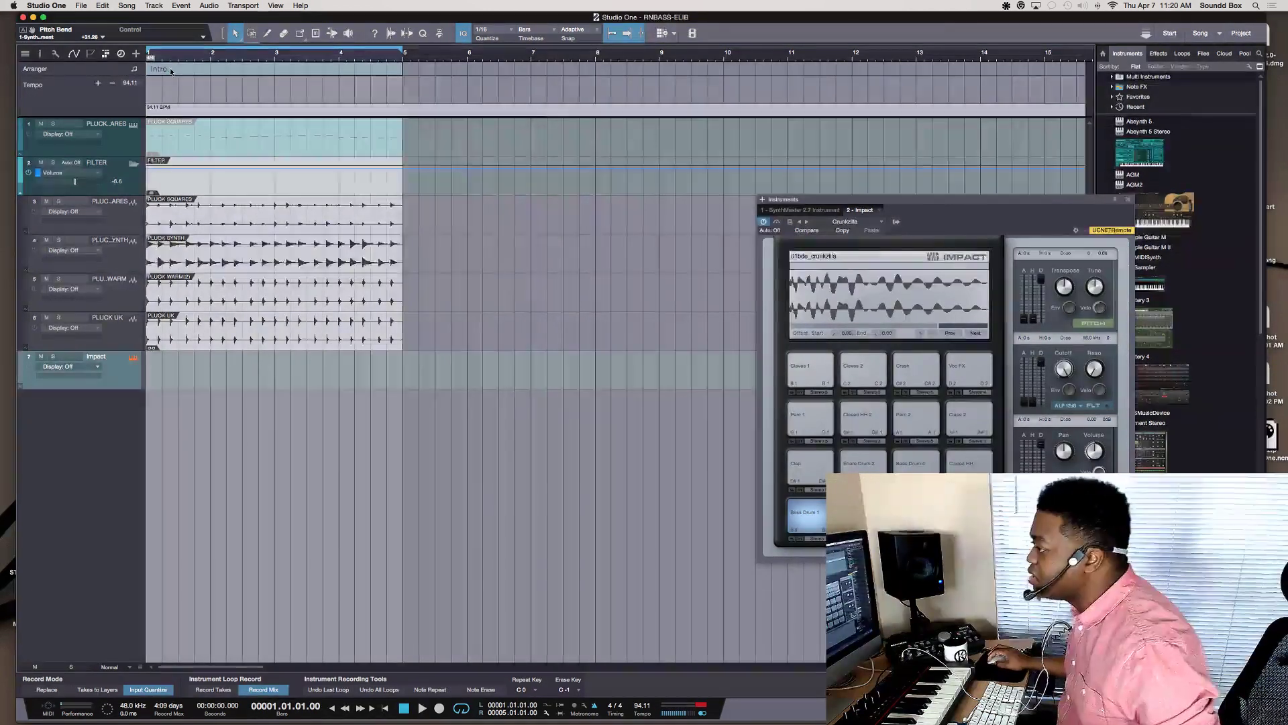
Duplicate the Intro section with its events right after the original, and set the loop range over the copy, bars 5 to 9
{"action": "right_click", "coordinate": [166, 72]}
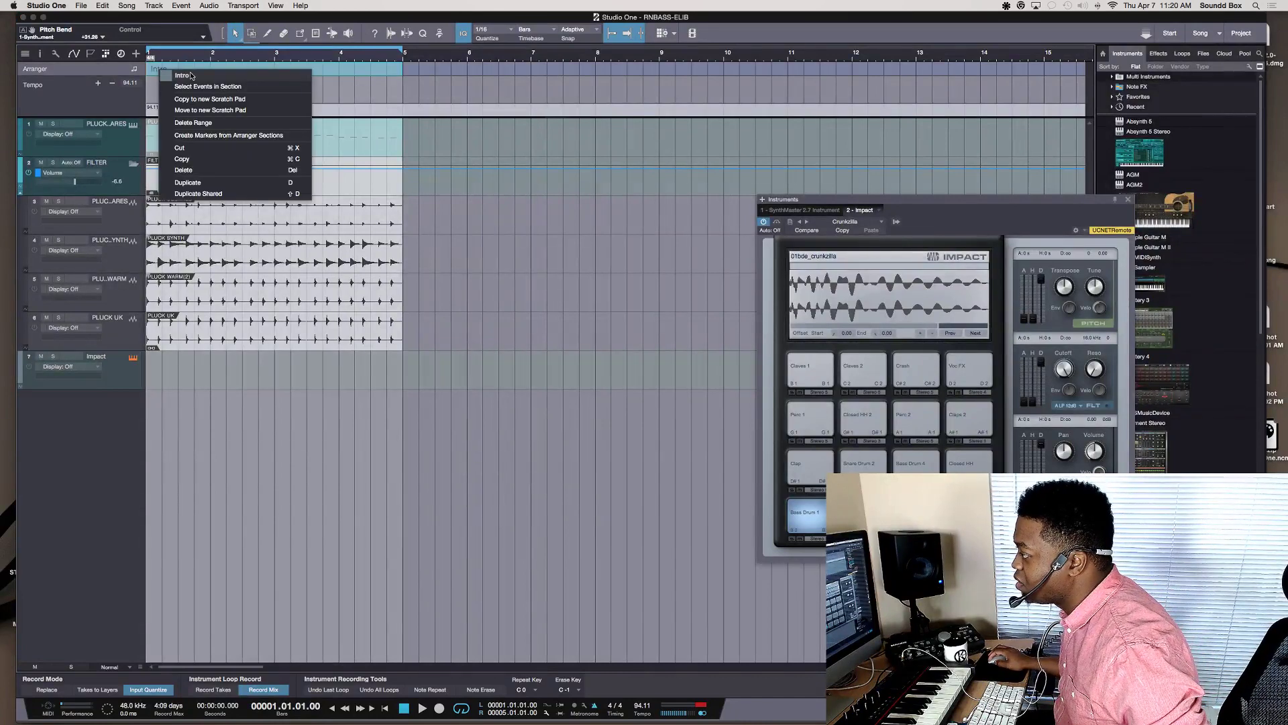
{"action": "left_click", "coordinate": [337, 67]}
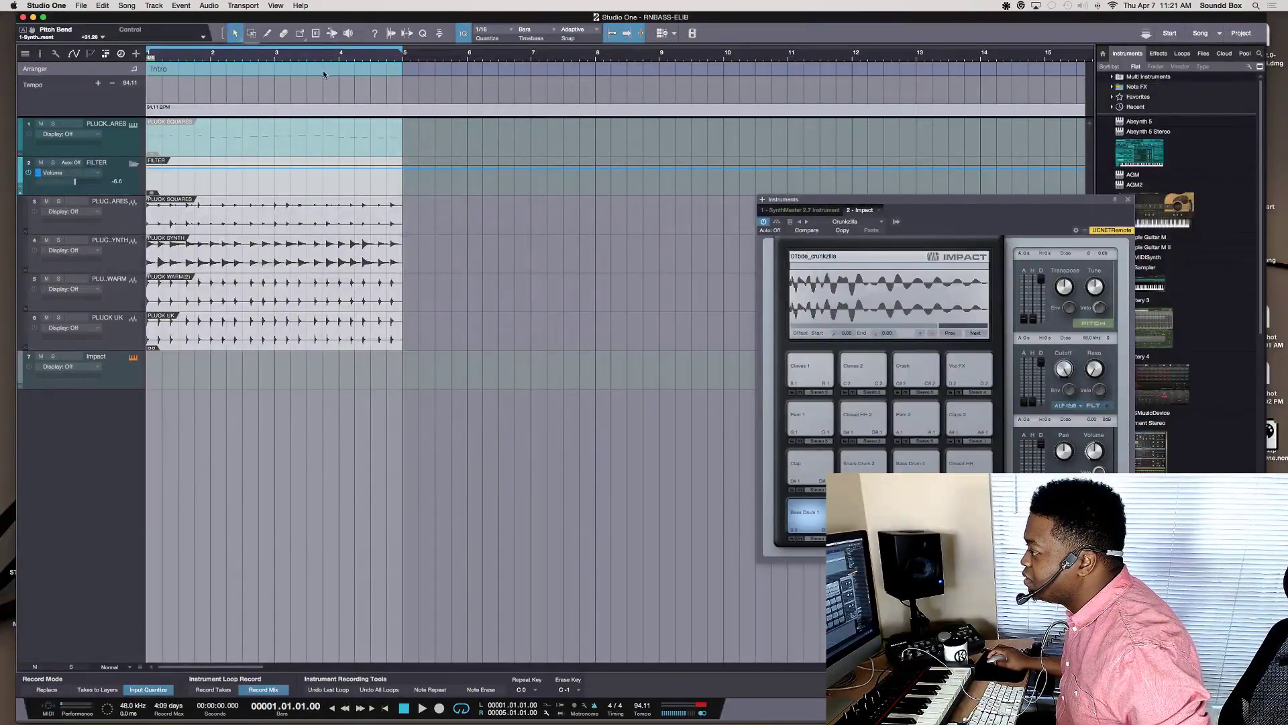
{"action": "key", "text": "super+d"}
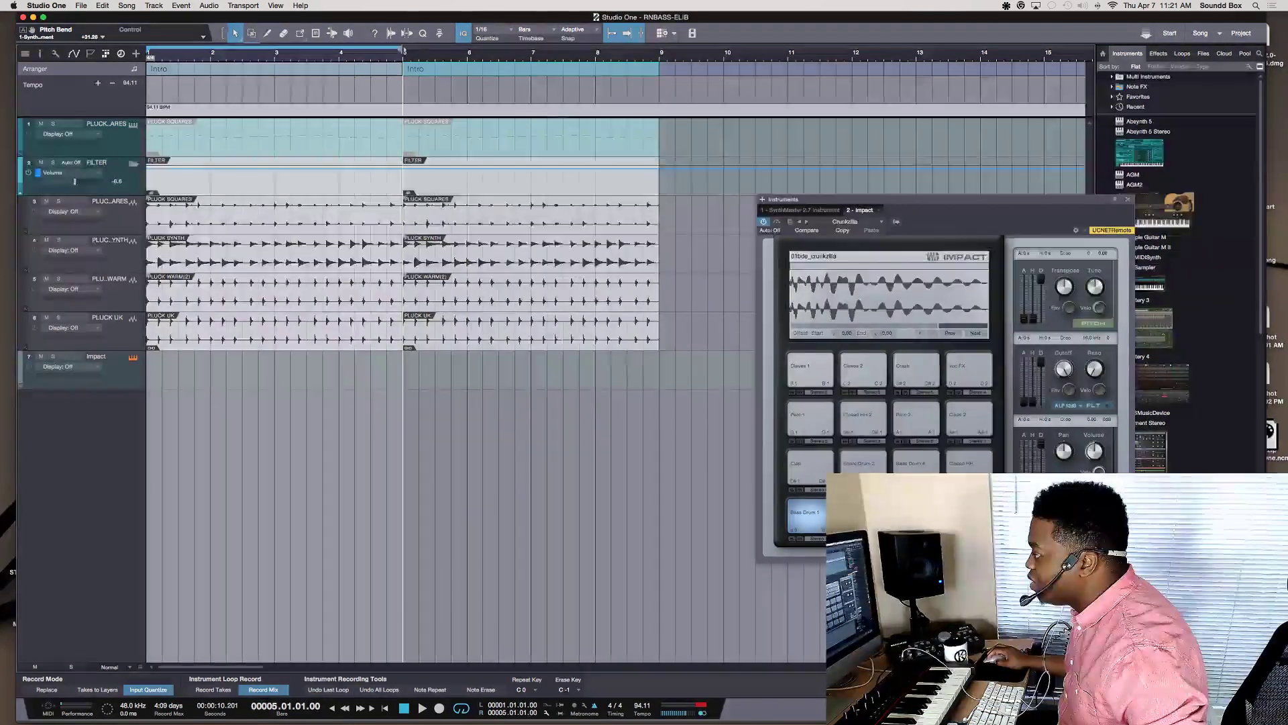
{"action": "left_click_drag", "start_coordinate": [411, 52], "coordinate": [659, 63]}
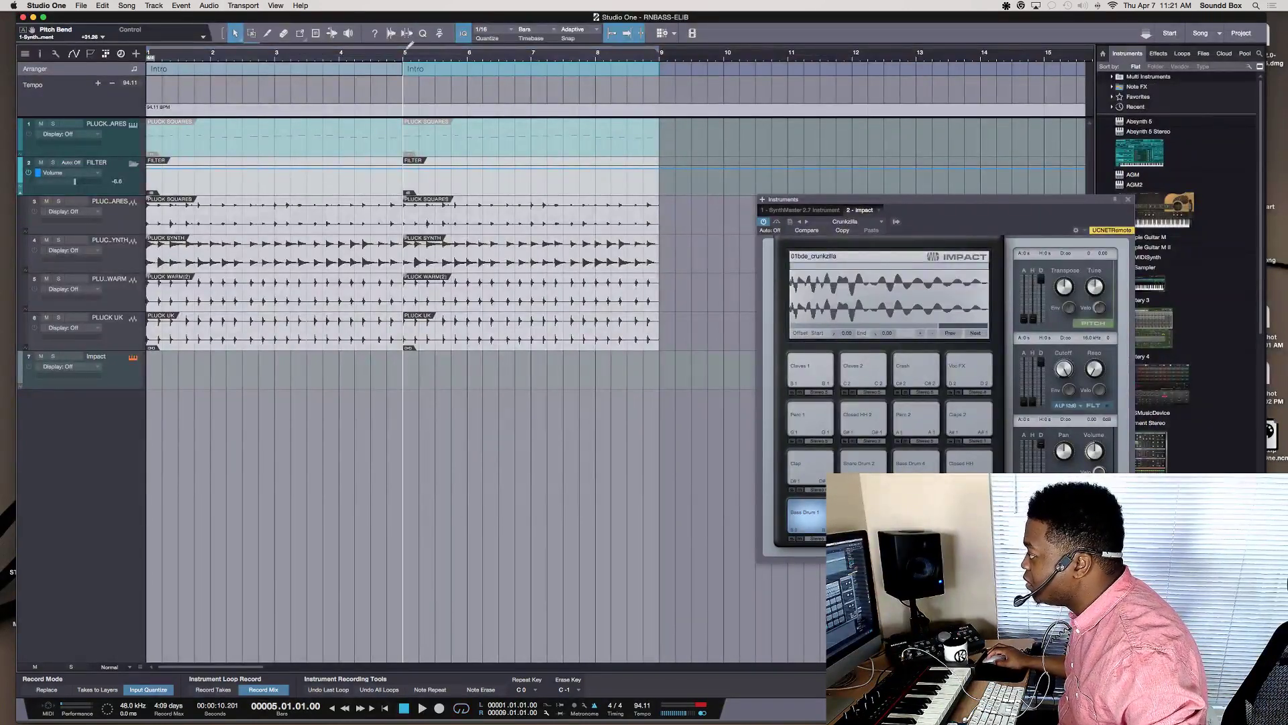
{"action": "left_click_drag", "start_coordinate": [410, 45], "coordinate": [664, 67]}
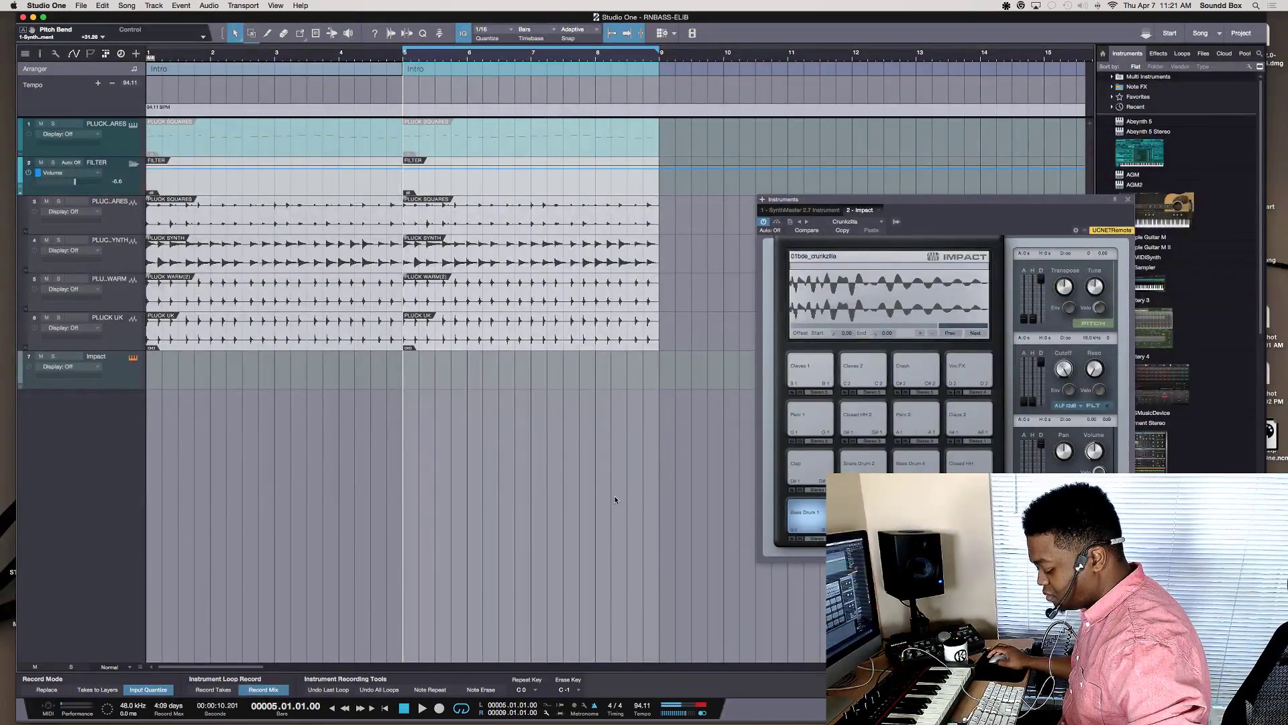
Rename the Impact track SNAPS and record a snap pattern on it from bar 5 to bar 9
{"action": "double_click", "coordinate": [101, 356]}
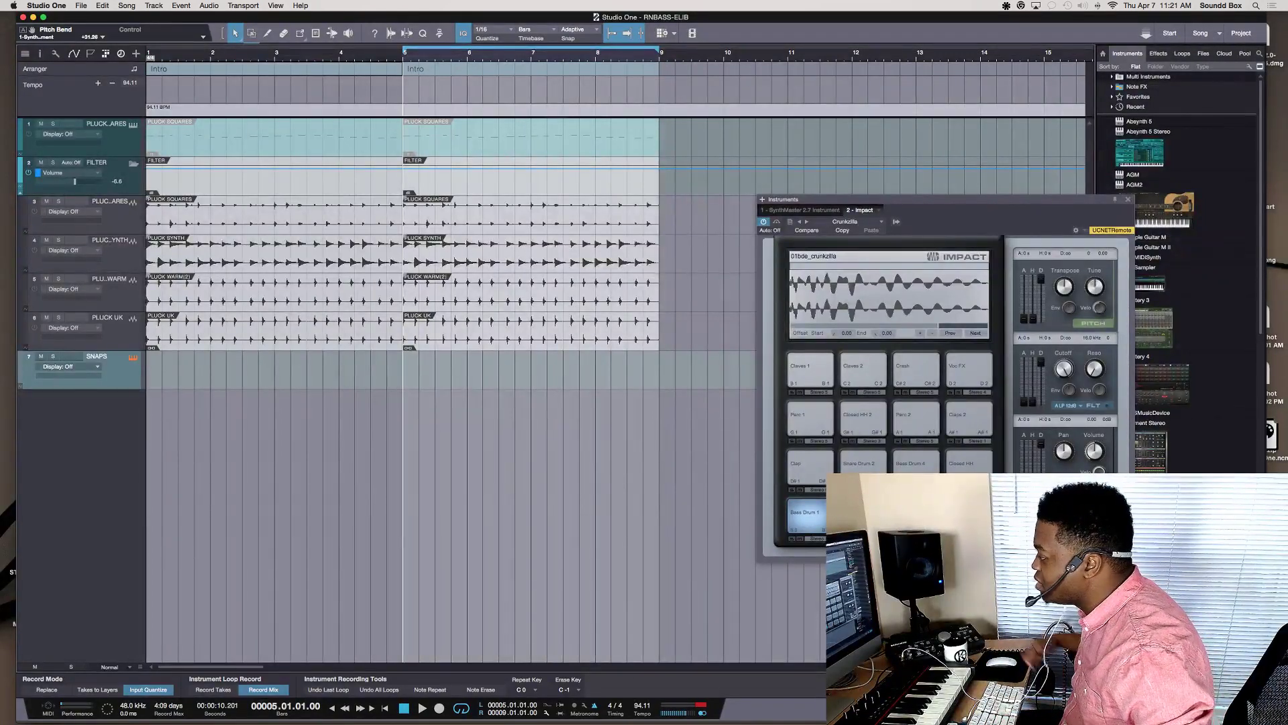
{"action": "key", "text": "KP_Multiply"}
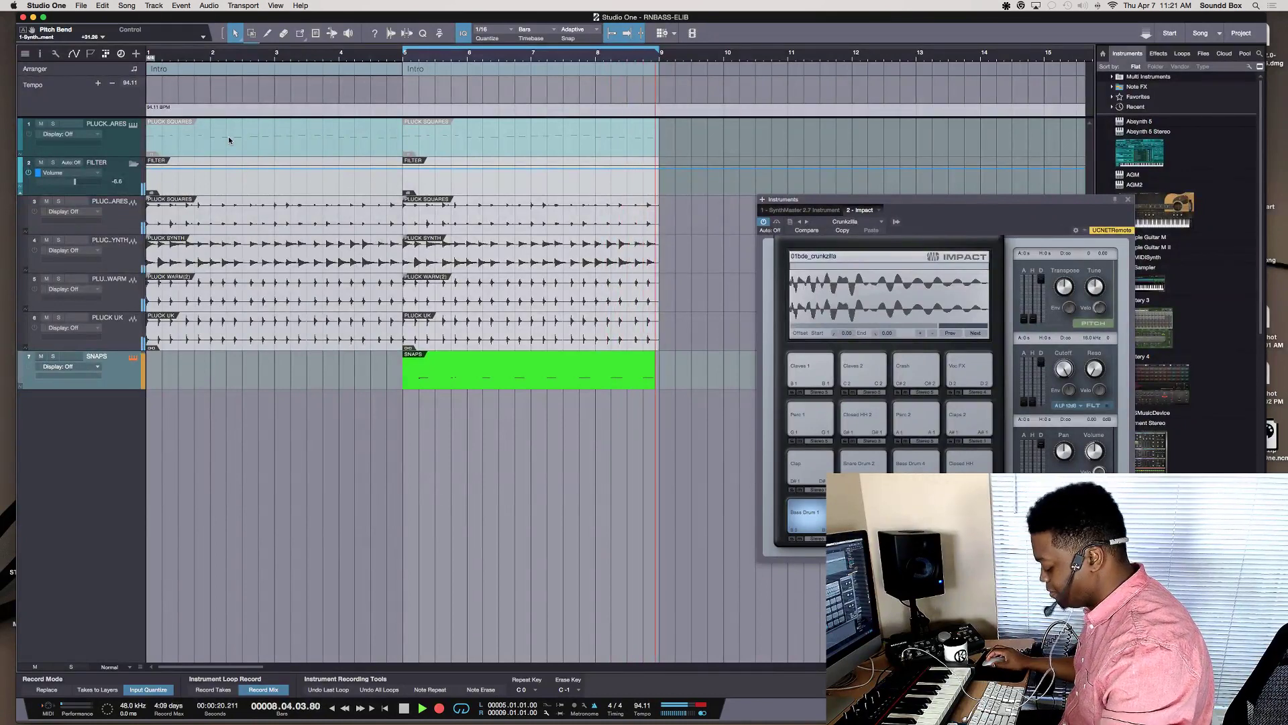
Stop recording, open the recorded SNAPS part for note editing, and delete the two stray notes near beats 5.2 and 5.4
{"action": "key", "text": "space"}
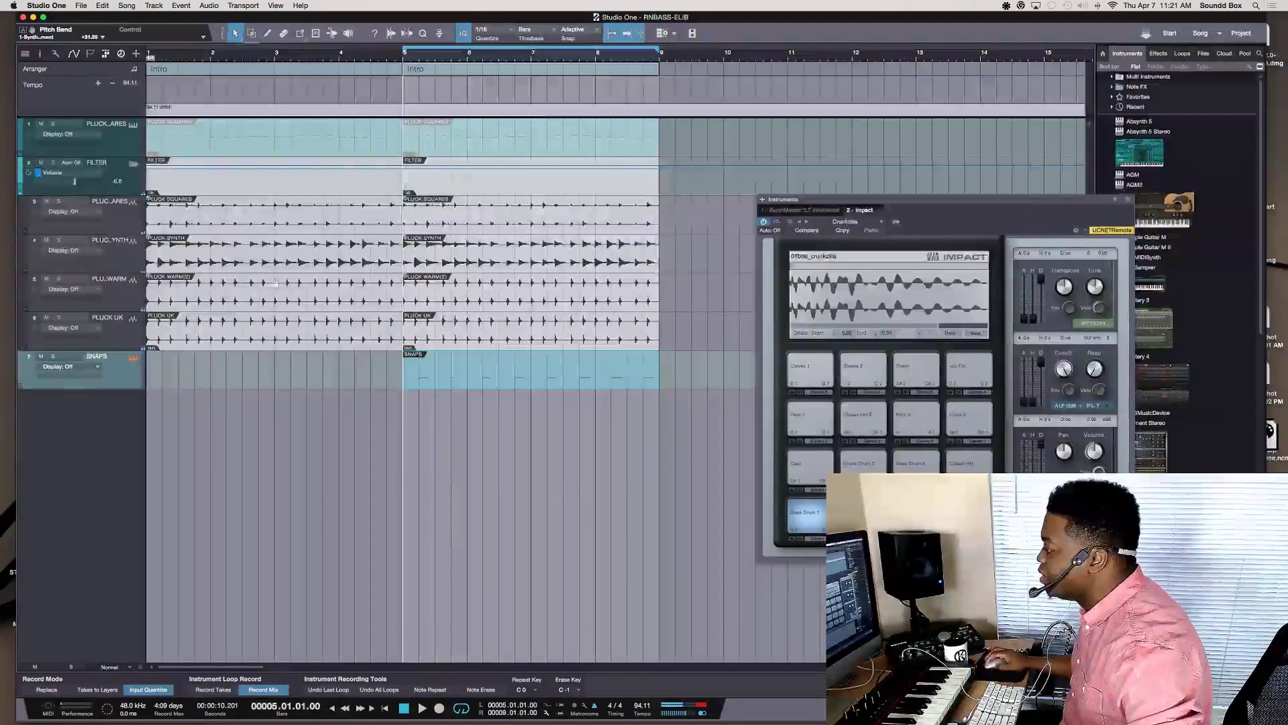
{"action": "double_click", "coordinate": [553, 377]}
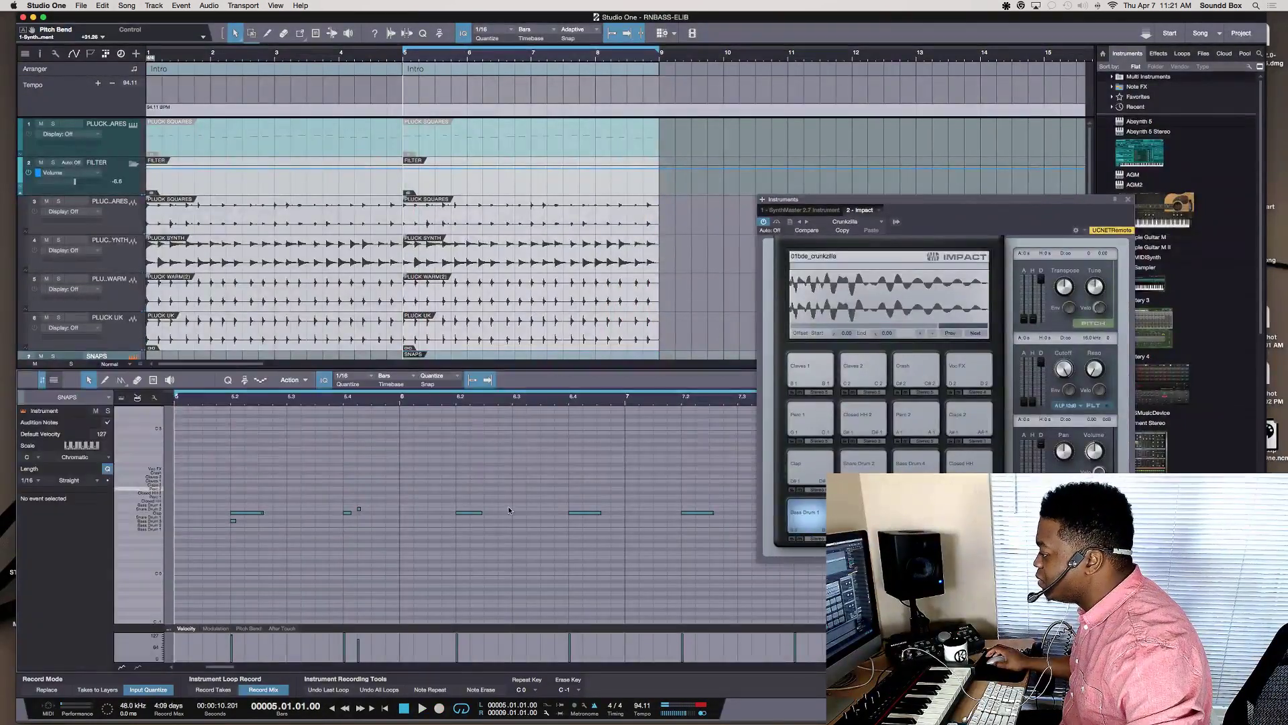
{"action": "left_click", "coordinate": [232, 521]}
{"action": "key", "text": "Delete"}
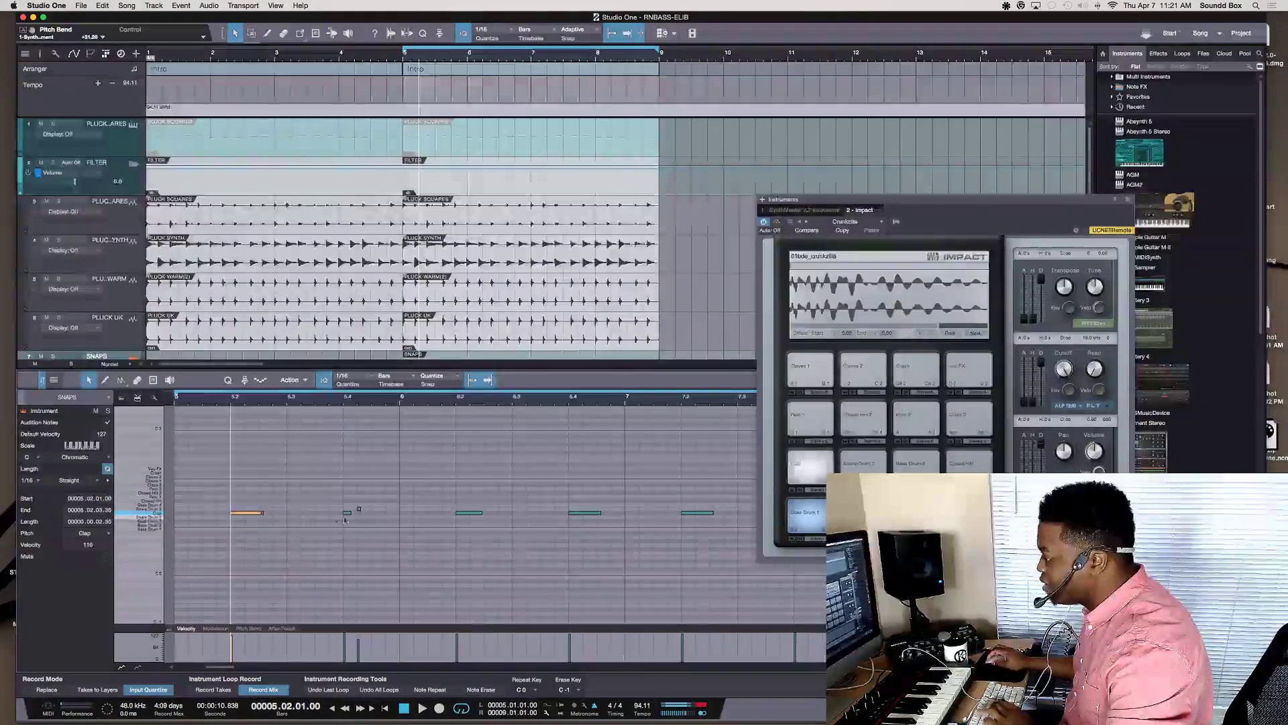
{"action": "left_click", "coordinate": [359, 510]}
{"action": "key", "text": "Delete"}
{"action": "scroll", "coordinate": [376, 524], "scroll_direction": "right", "scroll_amount": 2}
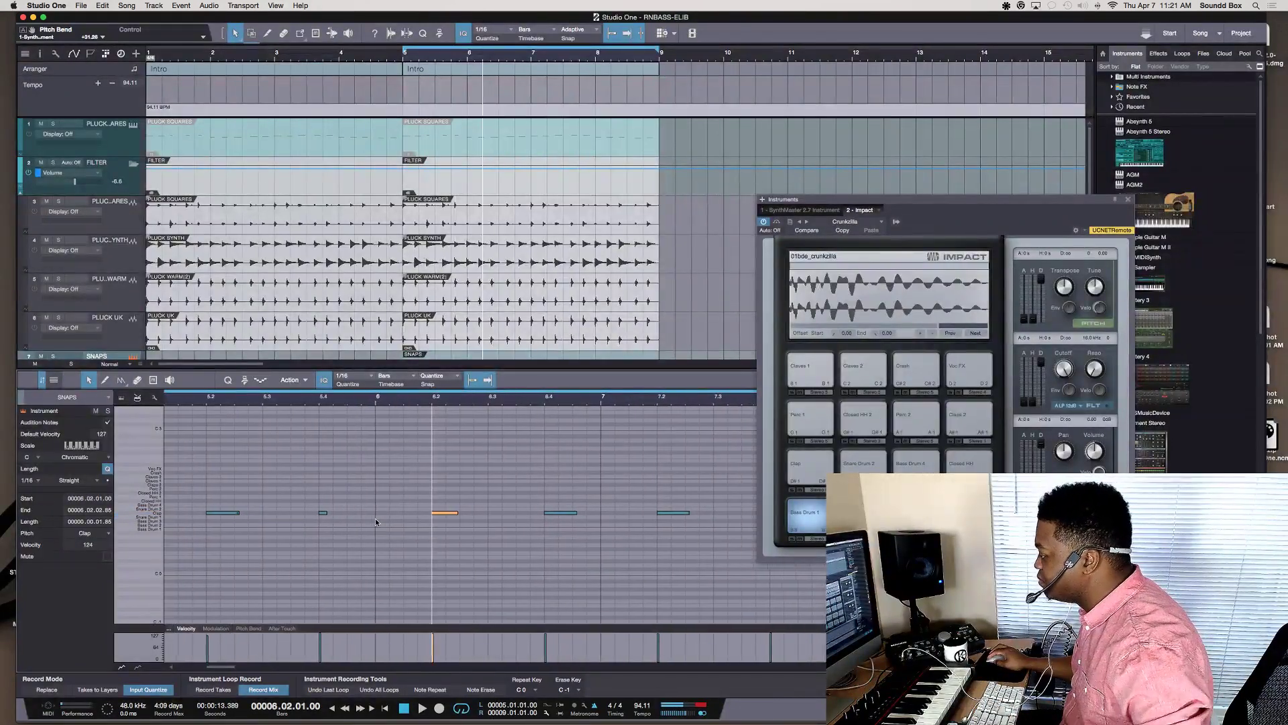
Lengthen the short clap note at beat 5.4 in the SNAPS part to three sixteenths
{"action": "key", "text": "w"}
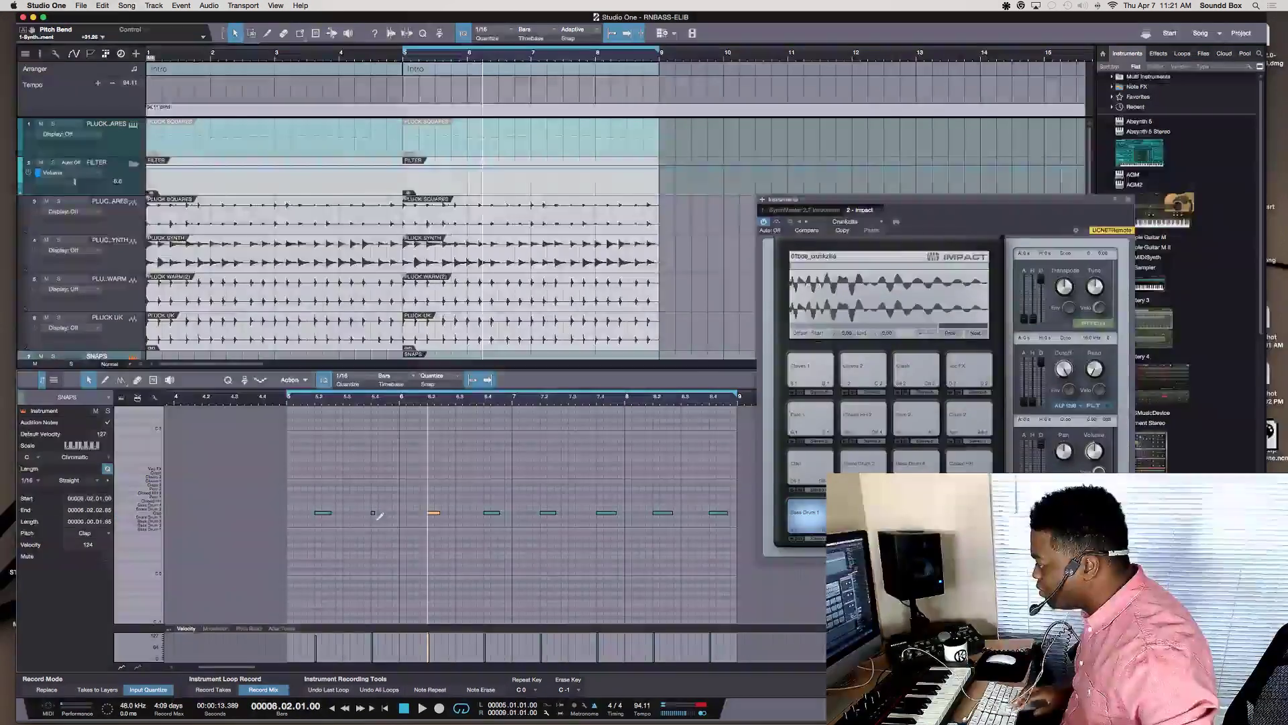
{"action": "left_click", "coordinate": [373, 513]}
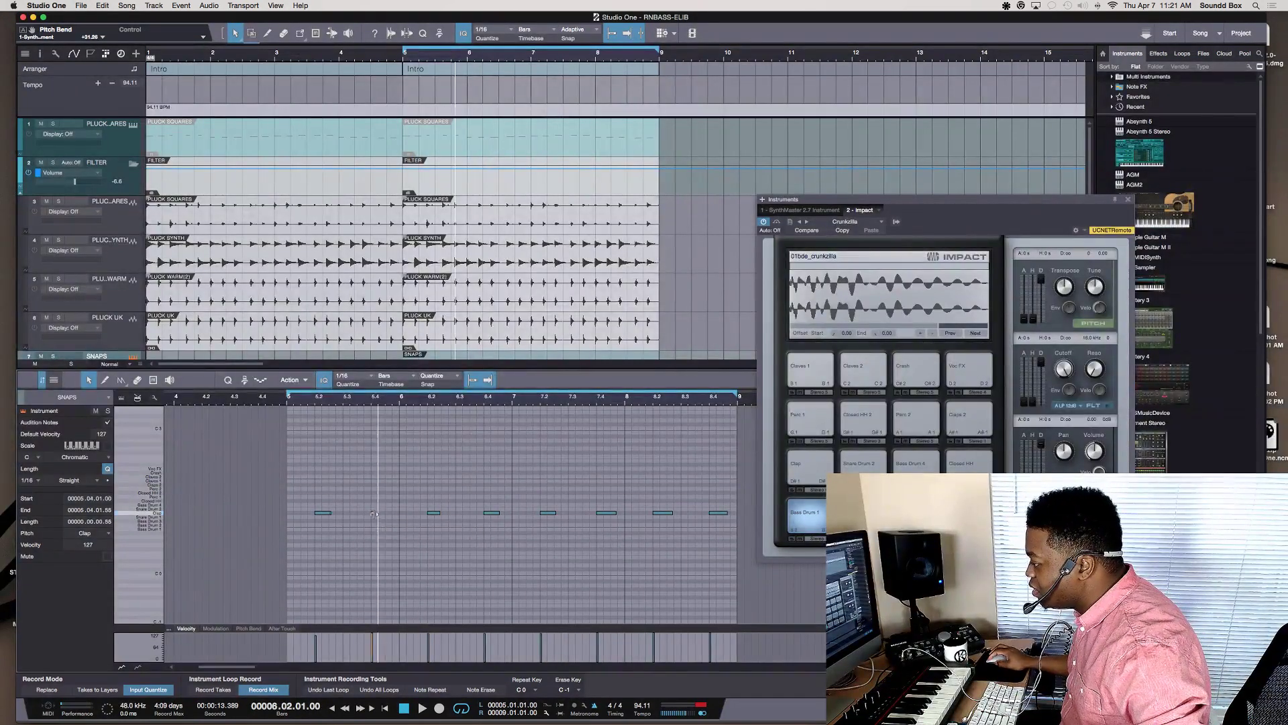
{"action": "left_click_drag", "start_coordinate": [374, 512], "coordinate": [396, 532]}
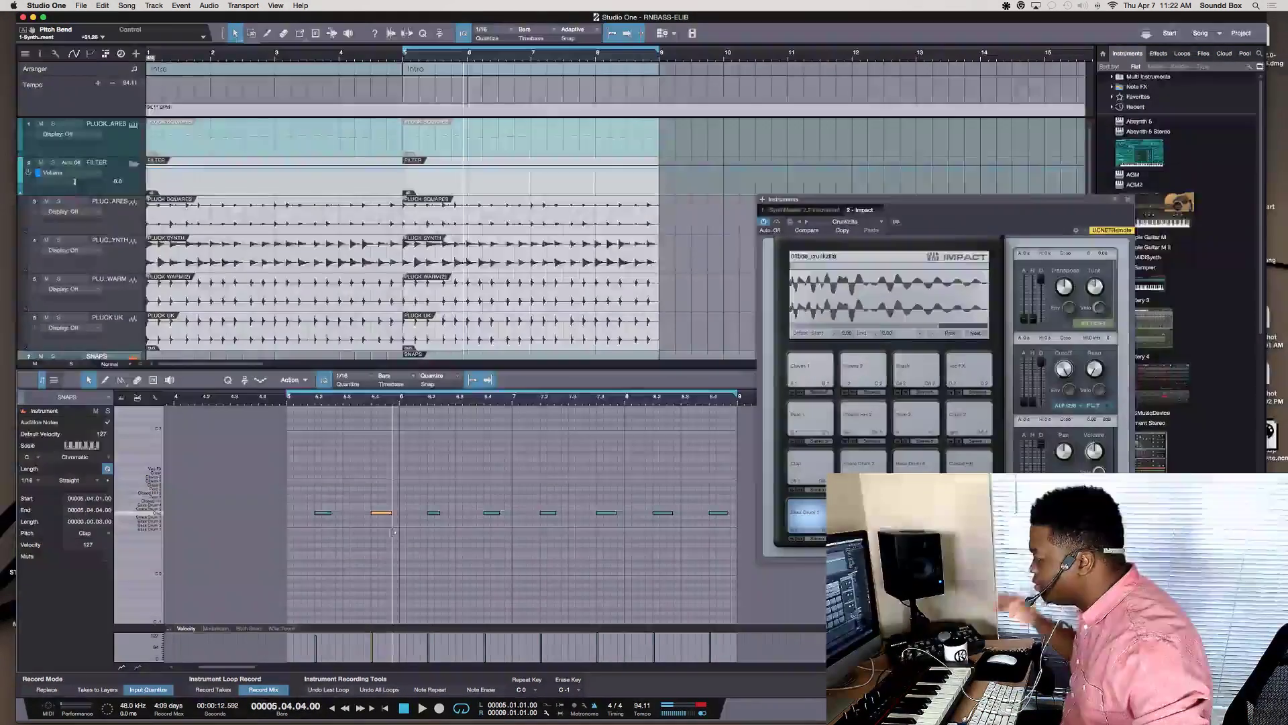
{"action": "scroll", "coordinate": [429, 456], "scroll_direction": "up", "scroll_amount": 1}
{"action": "key", "text": "e"}
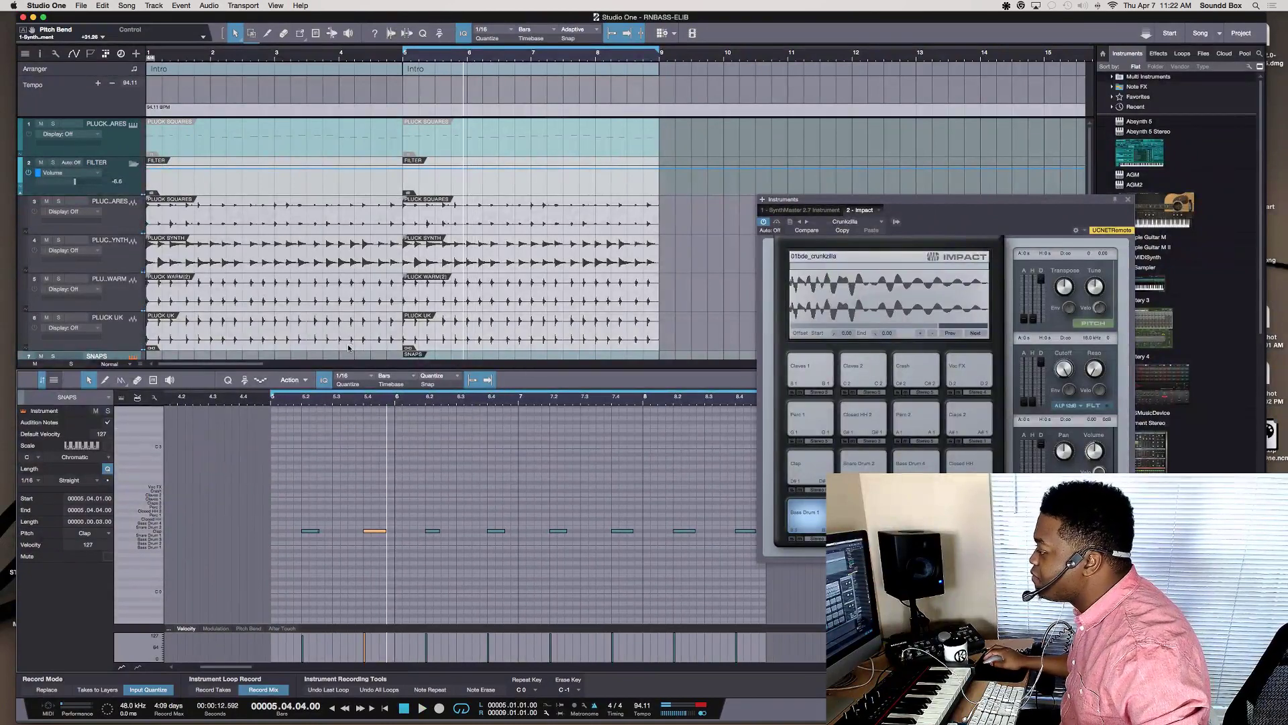
{"action": "scroll", "coordinate": [348, 349], "scroll_direction": "down", "scroll_amount": 2}
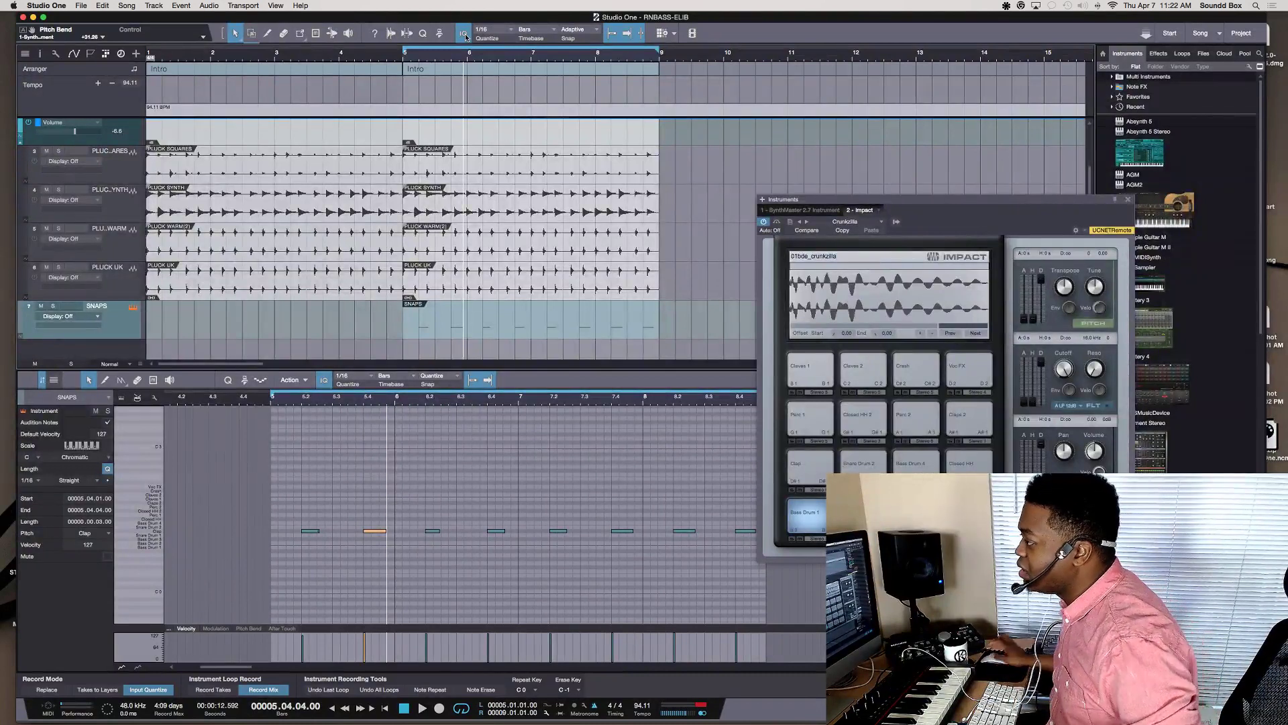
{"action": "left_click", "coordinate": [153, 5]}
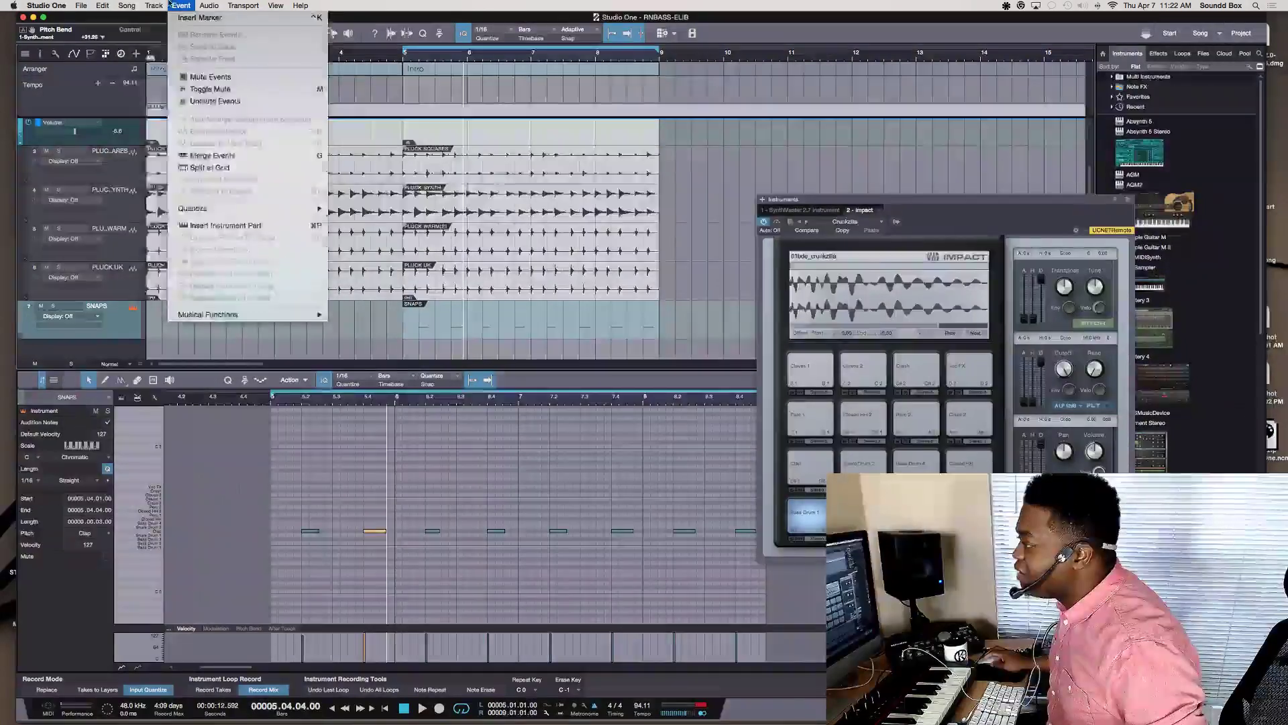
{"action": "left_click", "coordinate": [141, 5]}
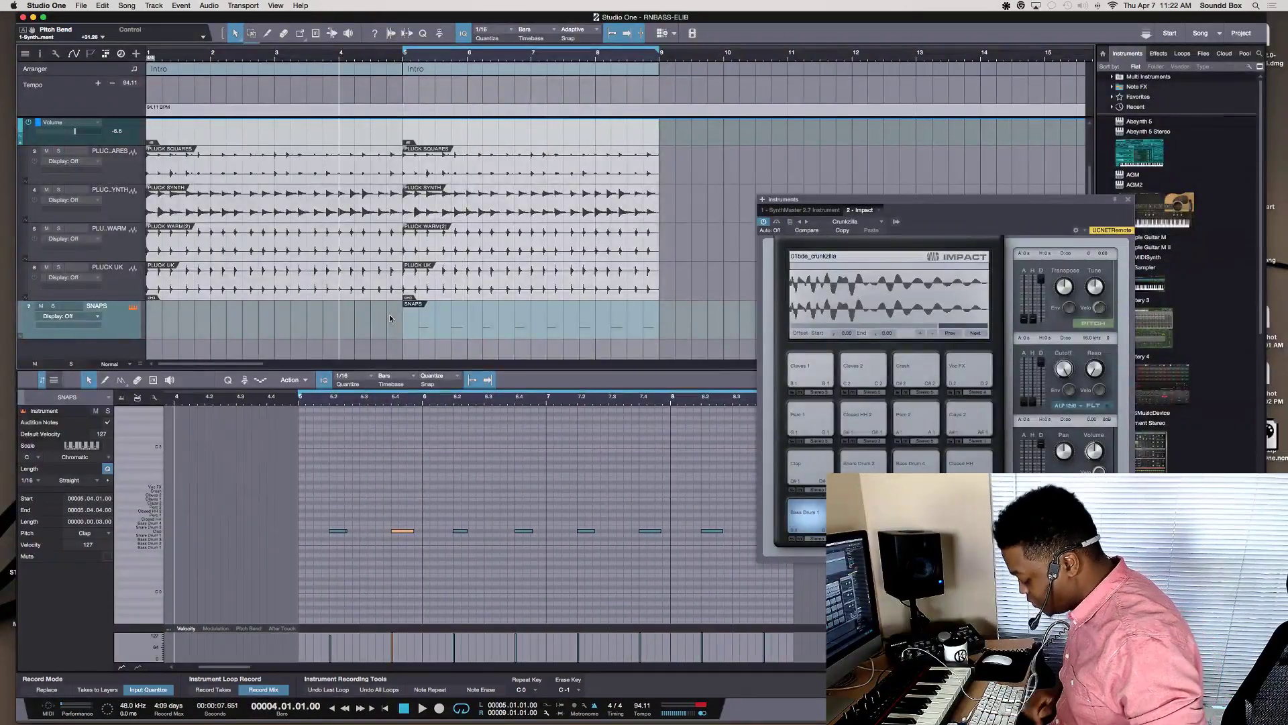
Play the loop from bar 5 to check the edited snap pattern against the plucks
{"action": "key", "text": "KP_1"}
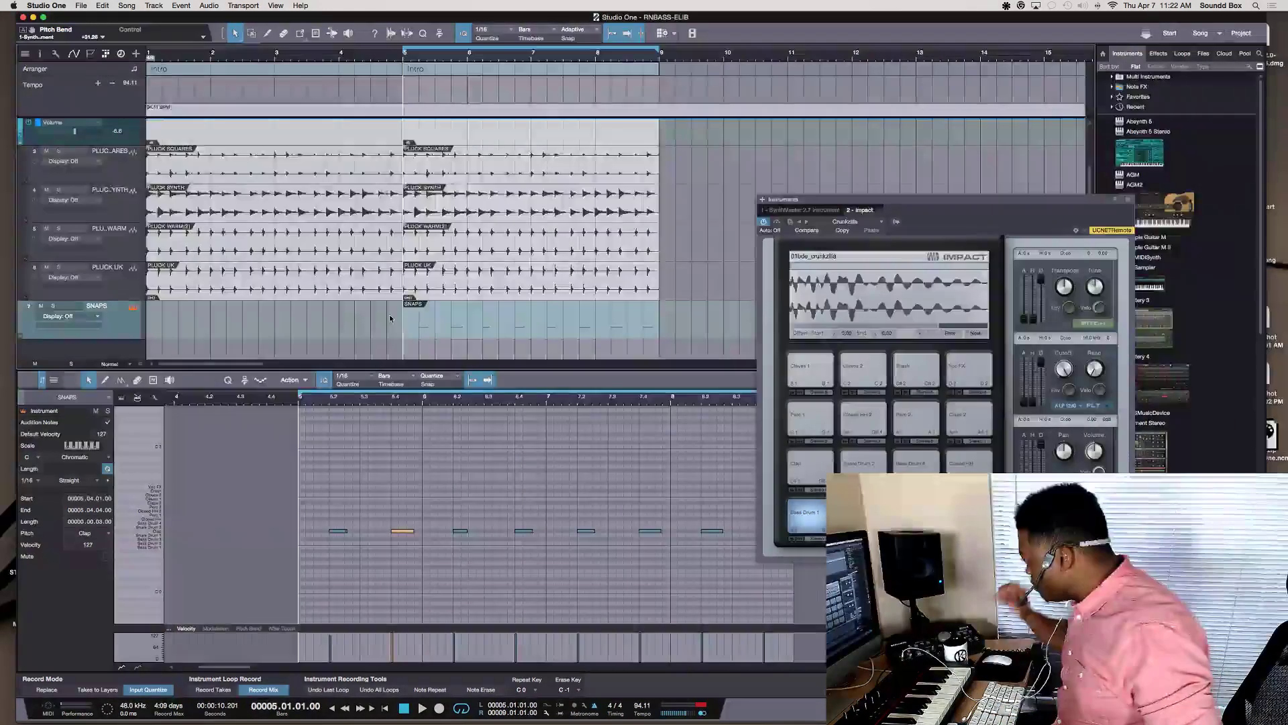
{"action": "key", "text": "space"}
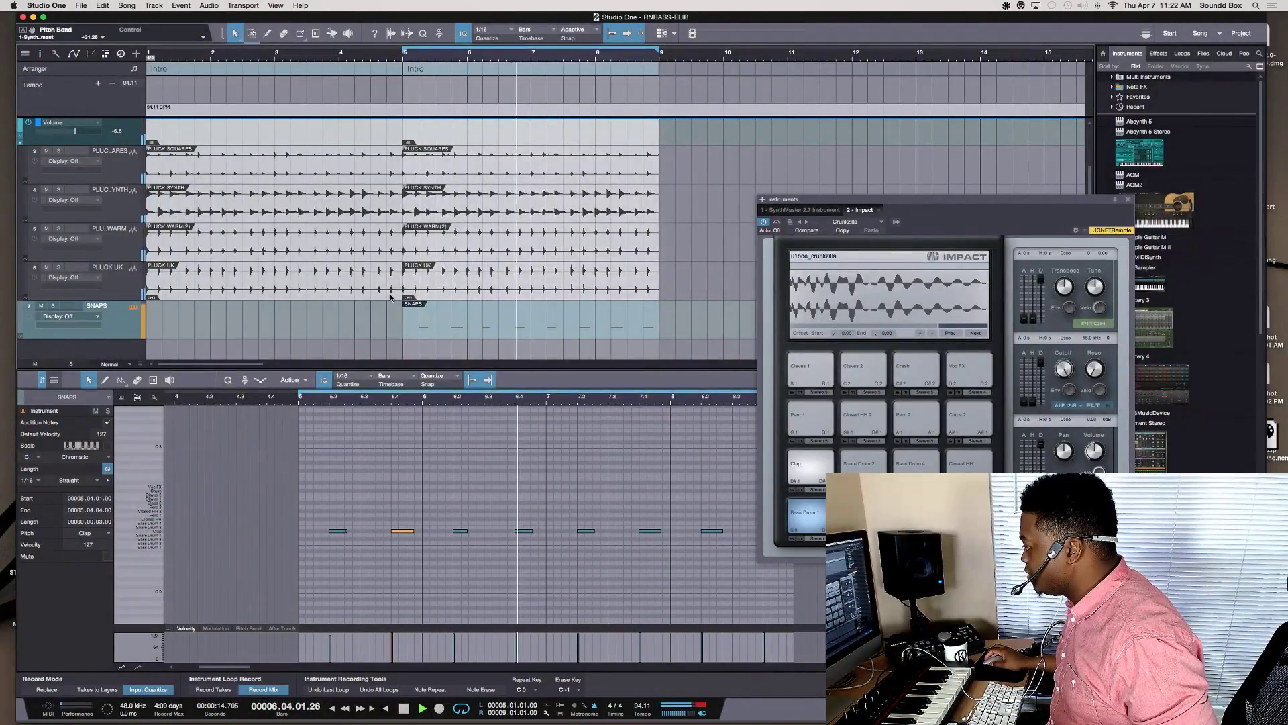
{"action": "key", "text": "space"}
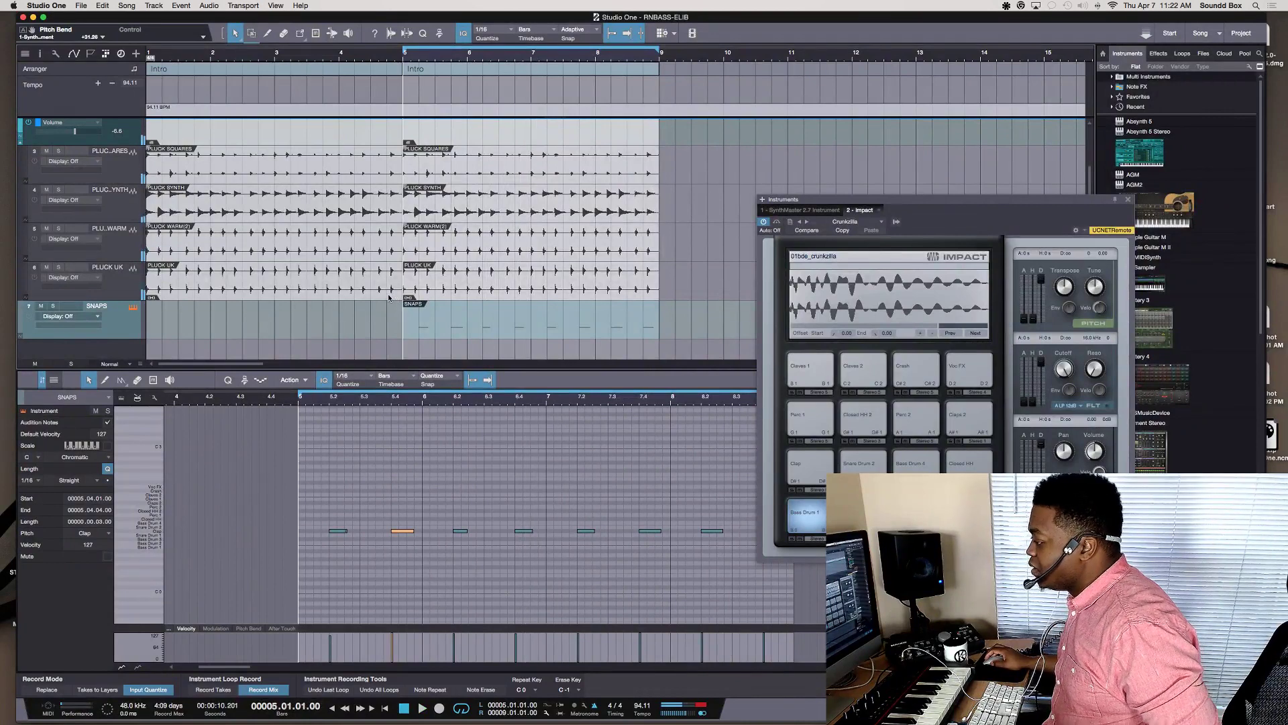
Bounce the SNAPS instrument part from bar 5 to bar 9 to a new audio track
{"action": "left_click", "coordinate": [430, 322]}
{"action": "key", "text": "super+b"}
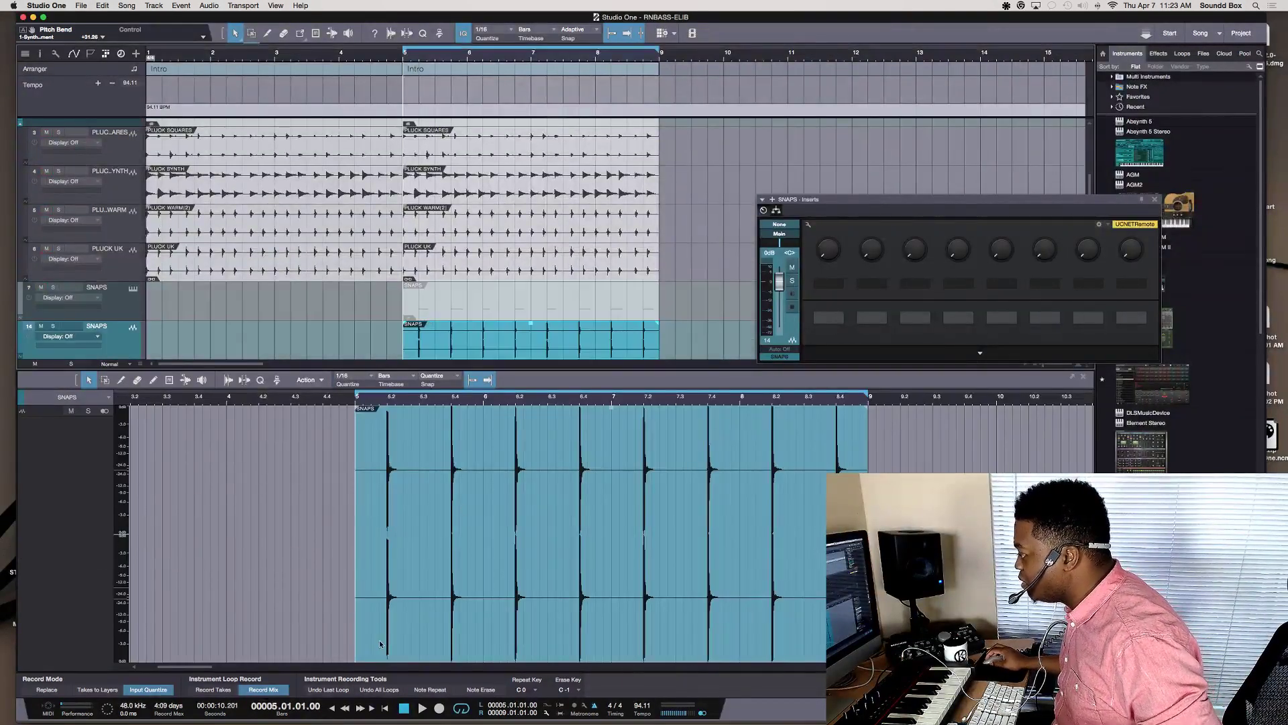
{"action": "scroll", "coordinate": [609, 327], "scroll_direction": "down", "scroll_amount": 1}
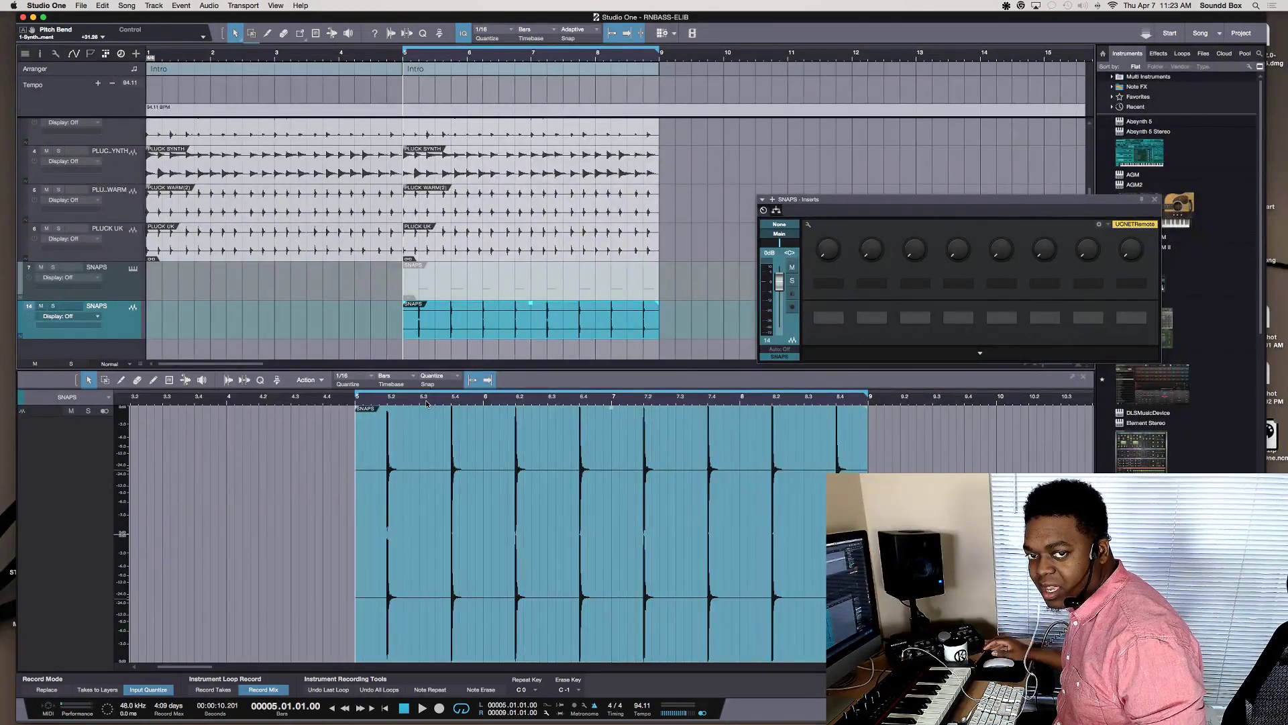
Play the loop with the bounced SNAPS audio track soloed, and unsolo it after listening
{"action": "key", "text": "space"}
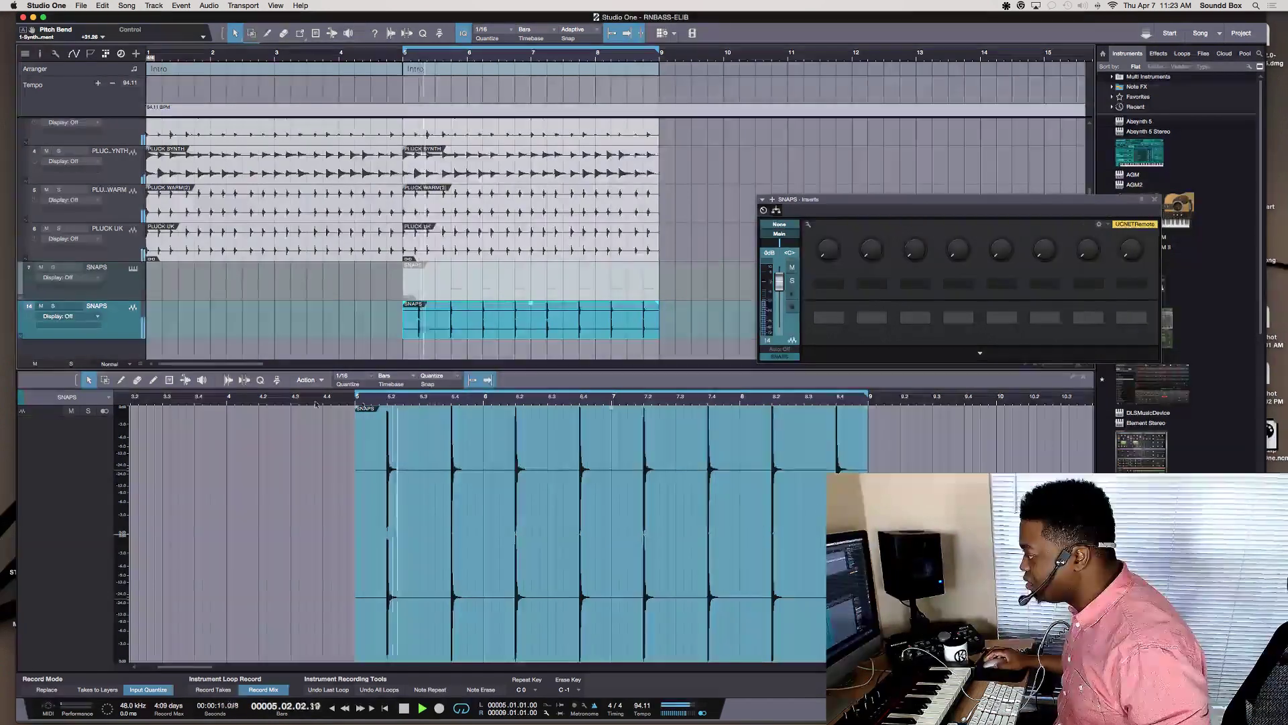
{"action": "left_click", "coordinate": [53, 306]}
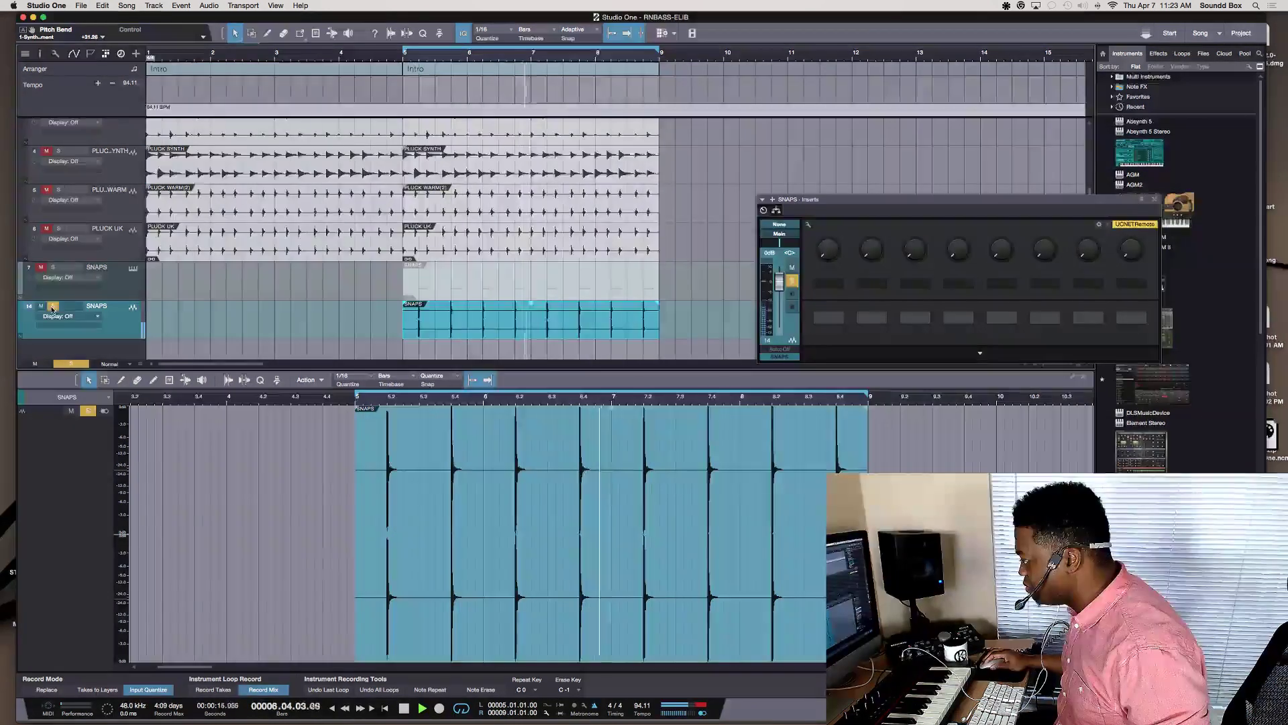
{"action": "key", "text": "space"}
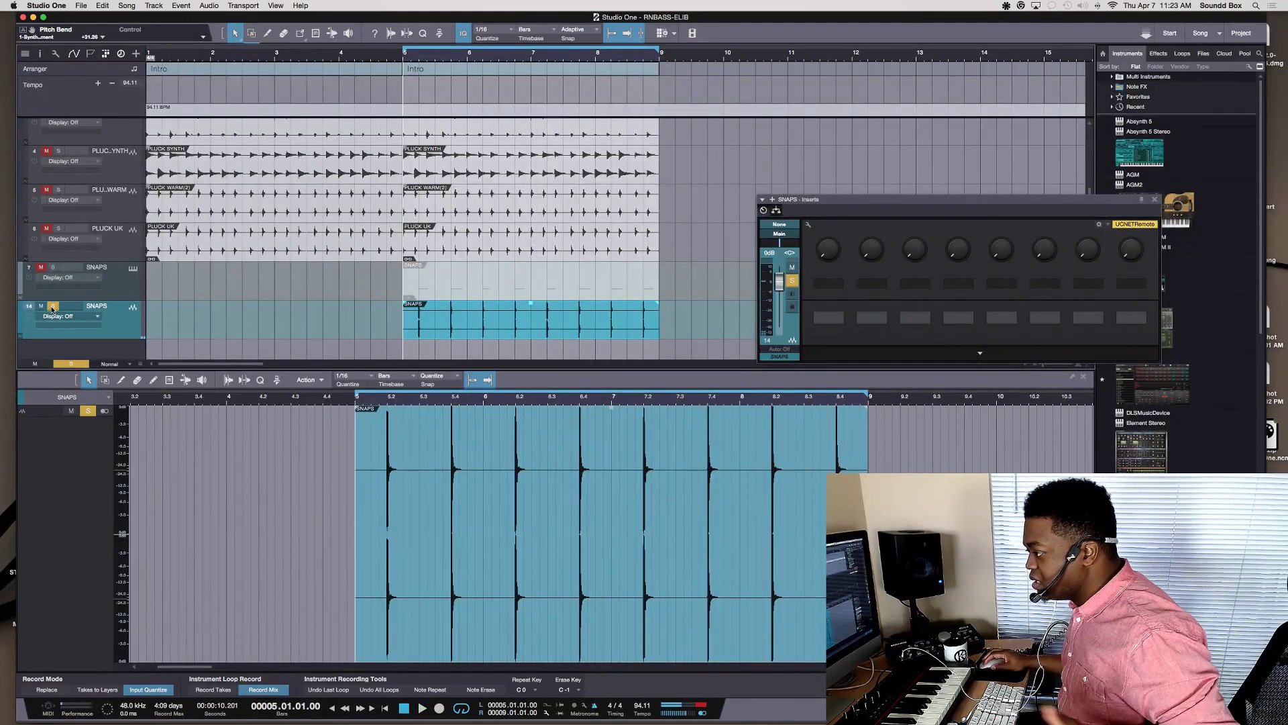
{"action": "left_click", "coordinate": [52, 306]}
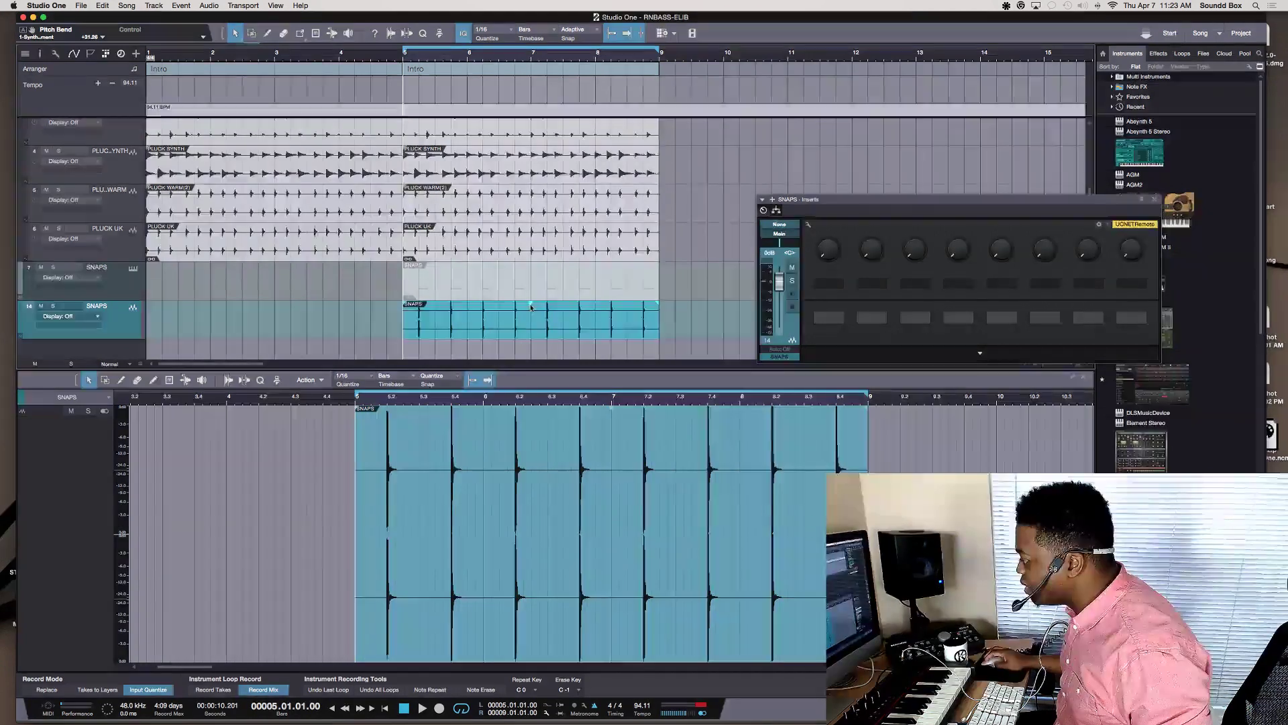
Close the SNAPS inserts window, slightly lower the gain of the bounced SNAPS audio event, and play the loop to check its level
{"action": "key", "text": "shift+e"}
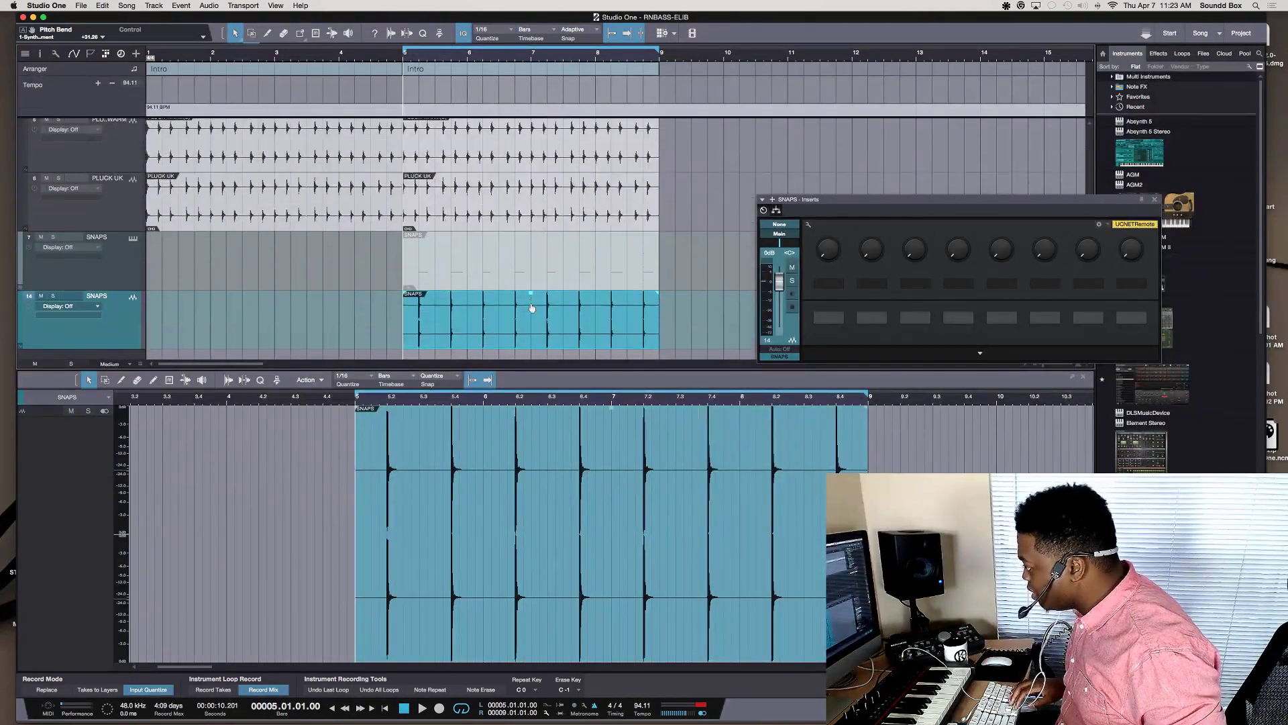
{"action": "key", "text": "e"}
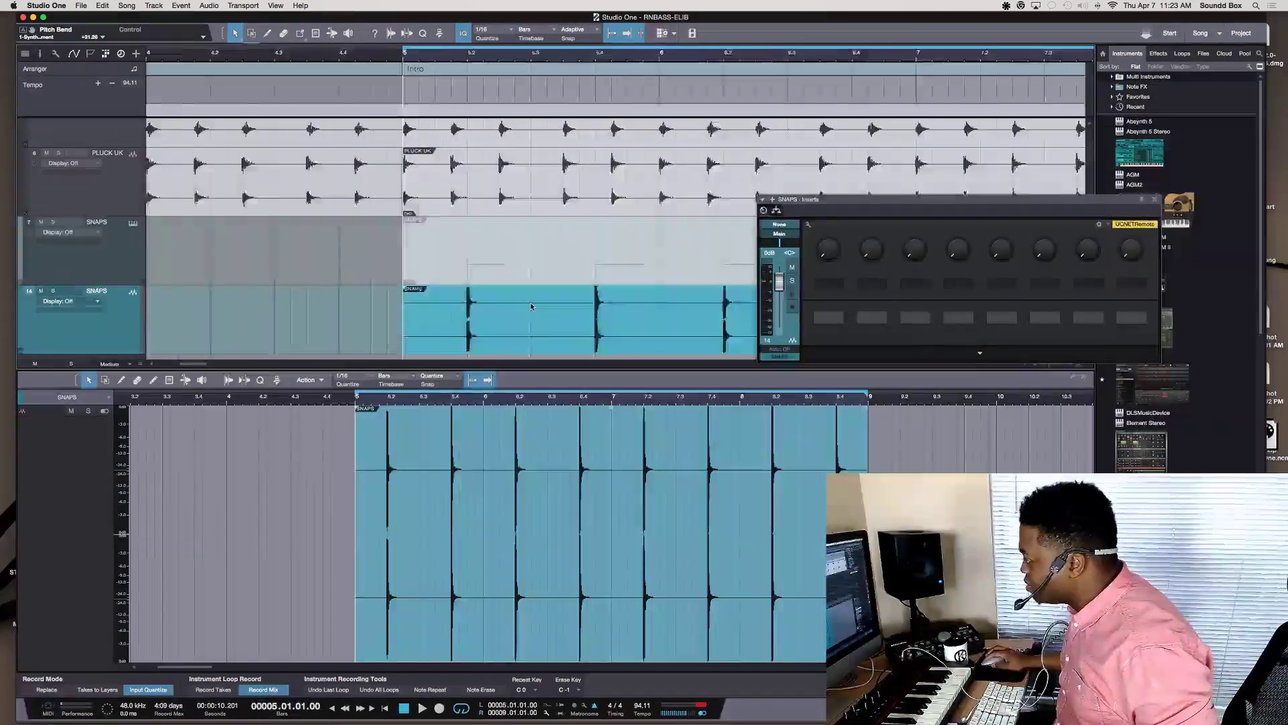
{"action": "key", "text": "e"}
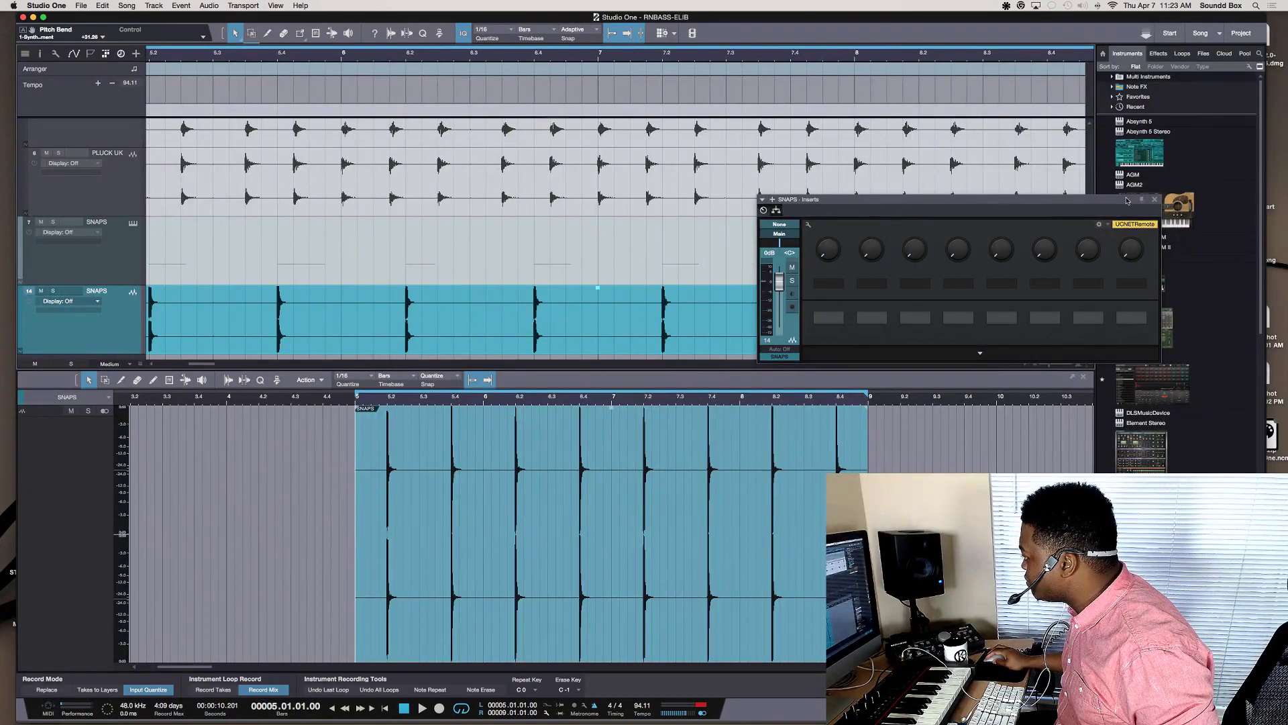
{"action": "left_click", "coordinate": [1154, 200]}
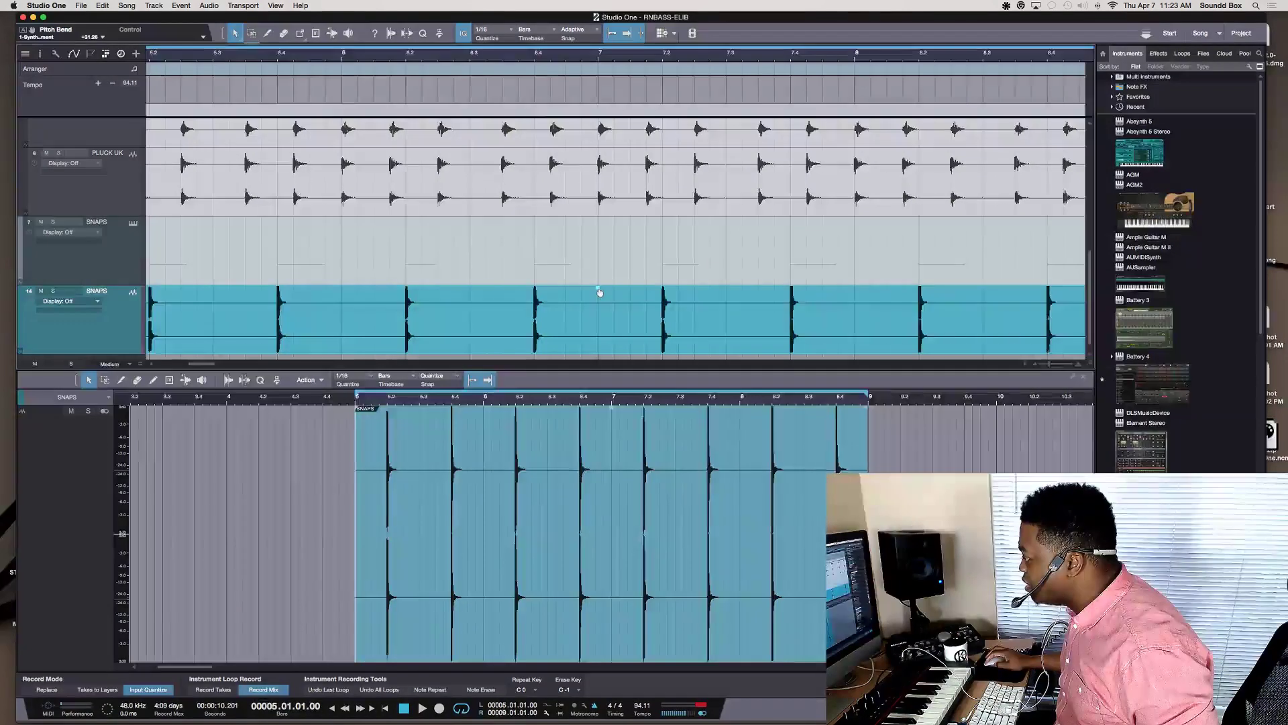
{"action": "left_click_drag", "start_coordinate": [599, 291], "coordinate": [599, 296]}
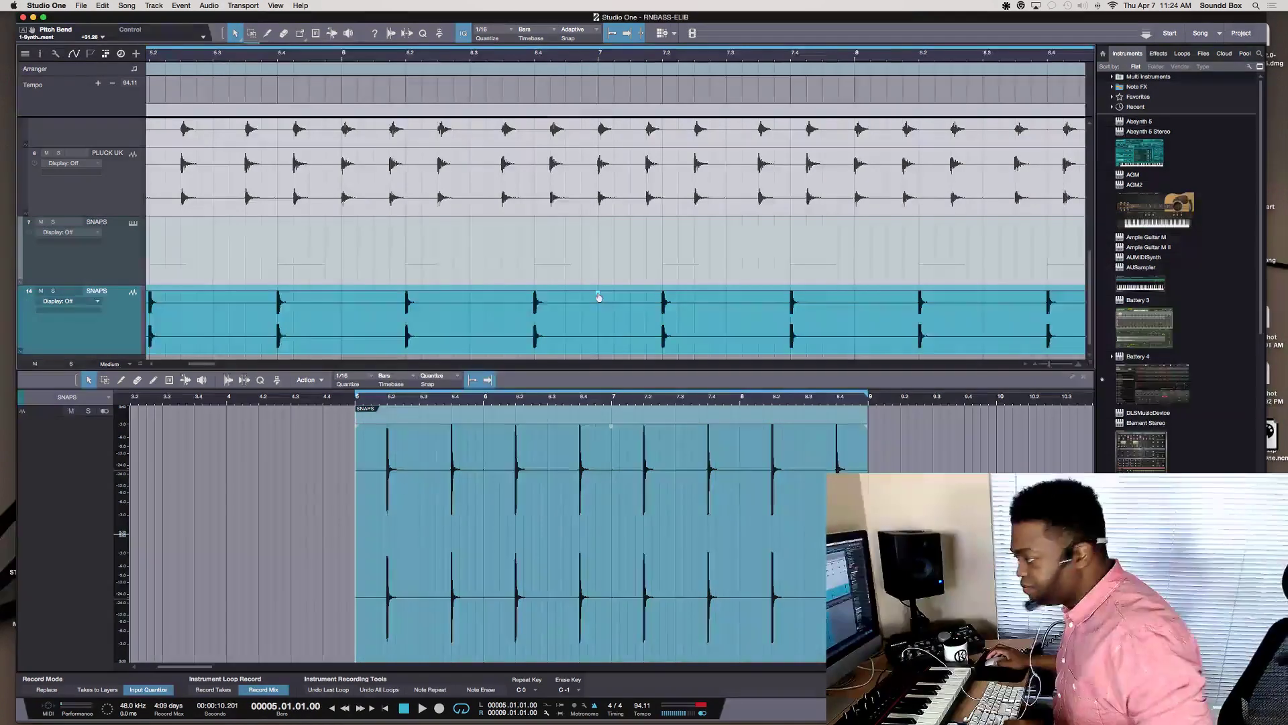
{"action": "key", "text": "space"}
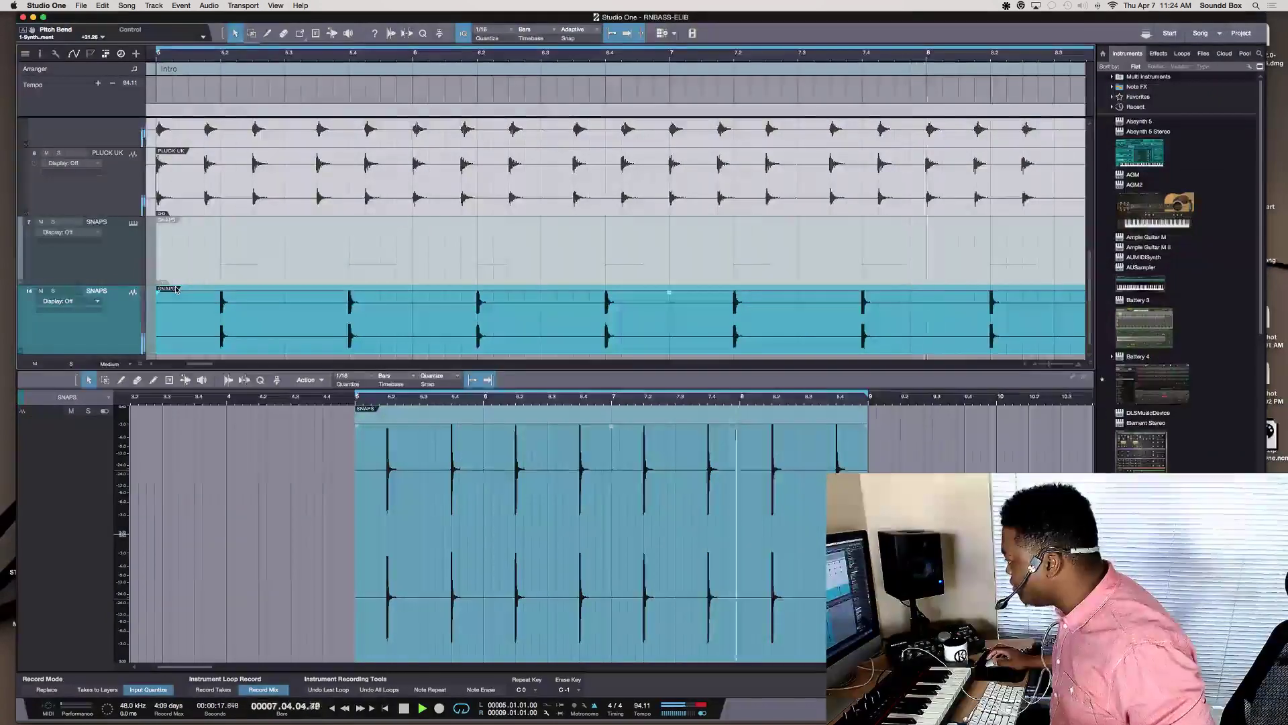
{"action": "key", "text": "space"}
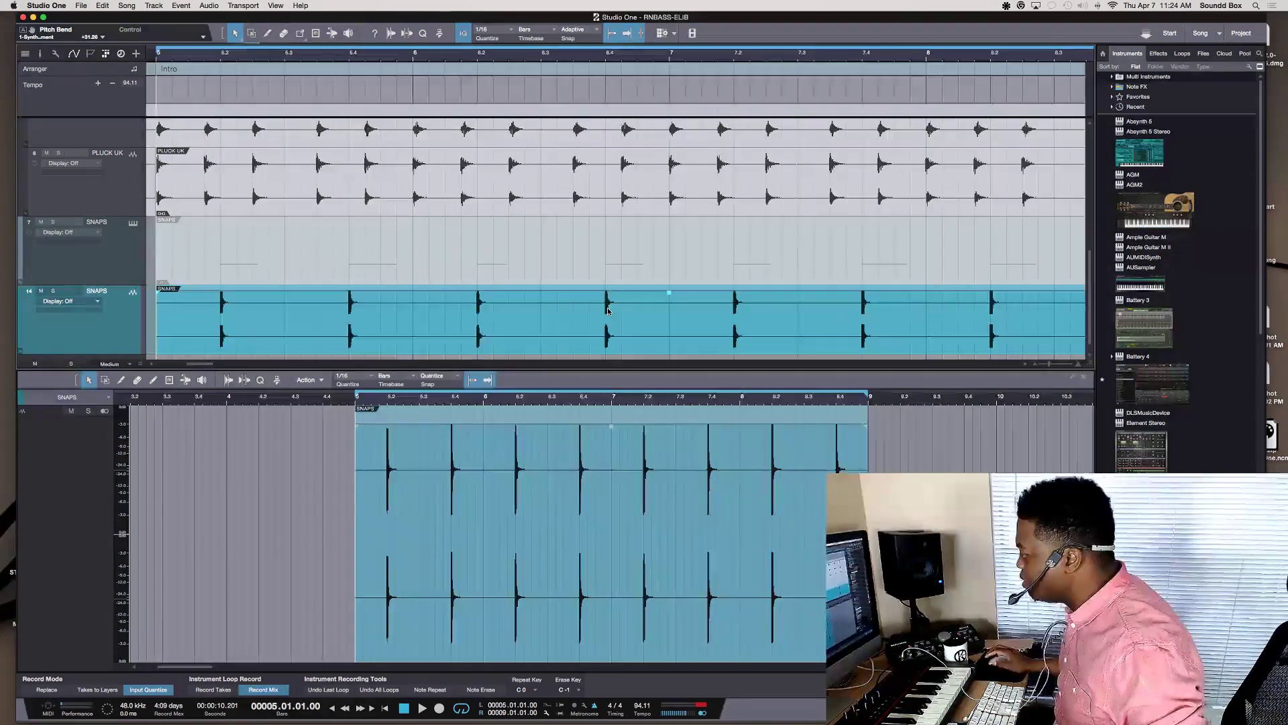
{"action": "key", "text": "w"}
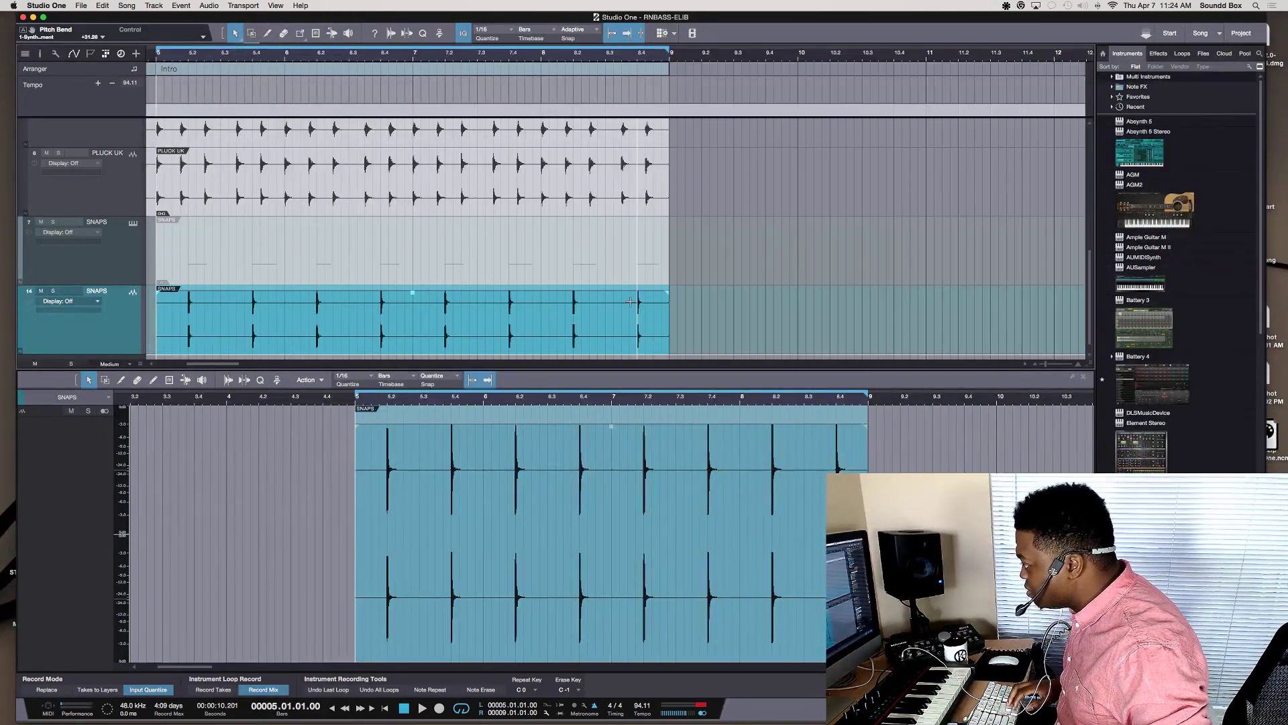
{"action": "scroll", "coordinate": [638, 247], "scroll_direction": "left", "scroll_amount": 3}
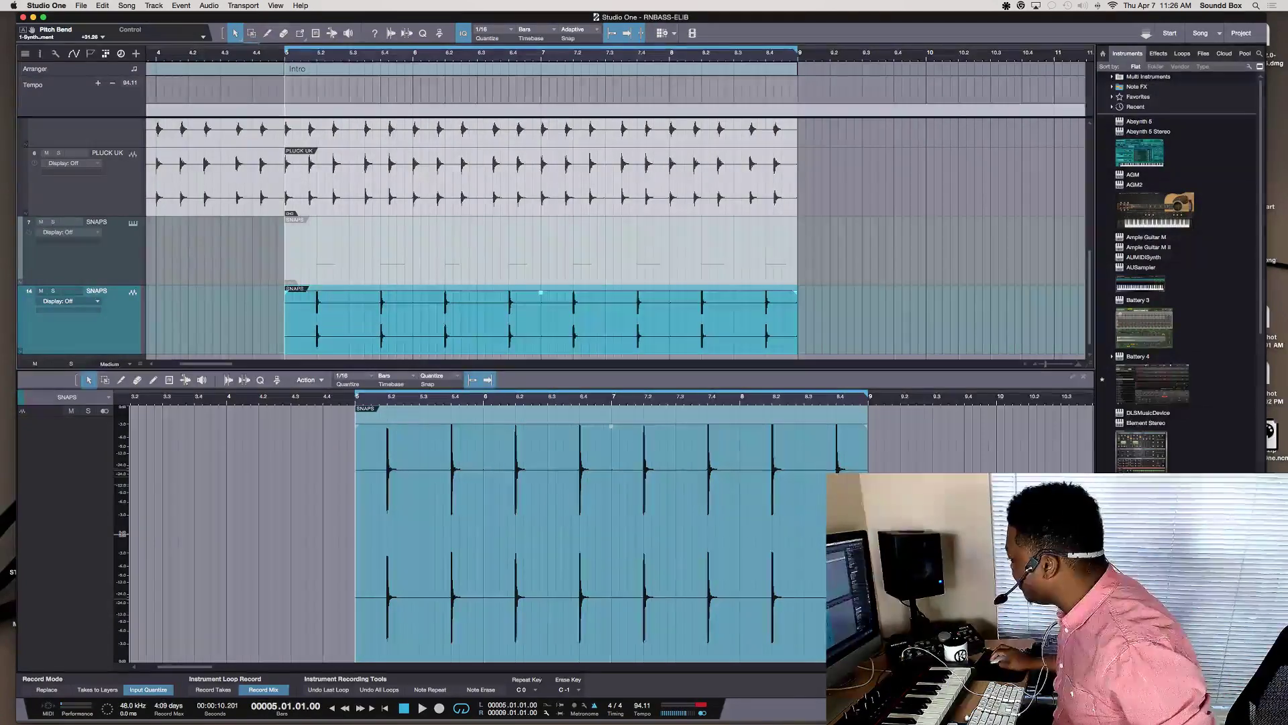
{"action": "key", "text": "super+Tab"}
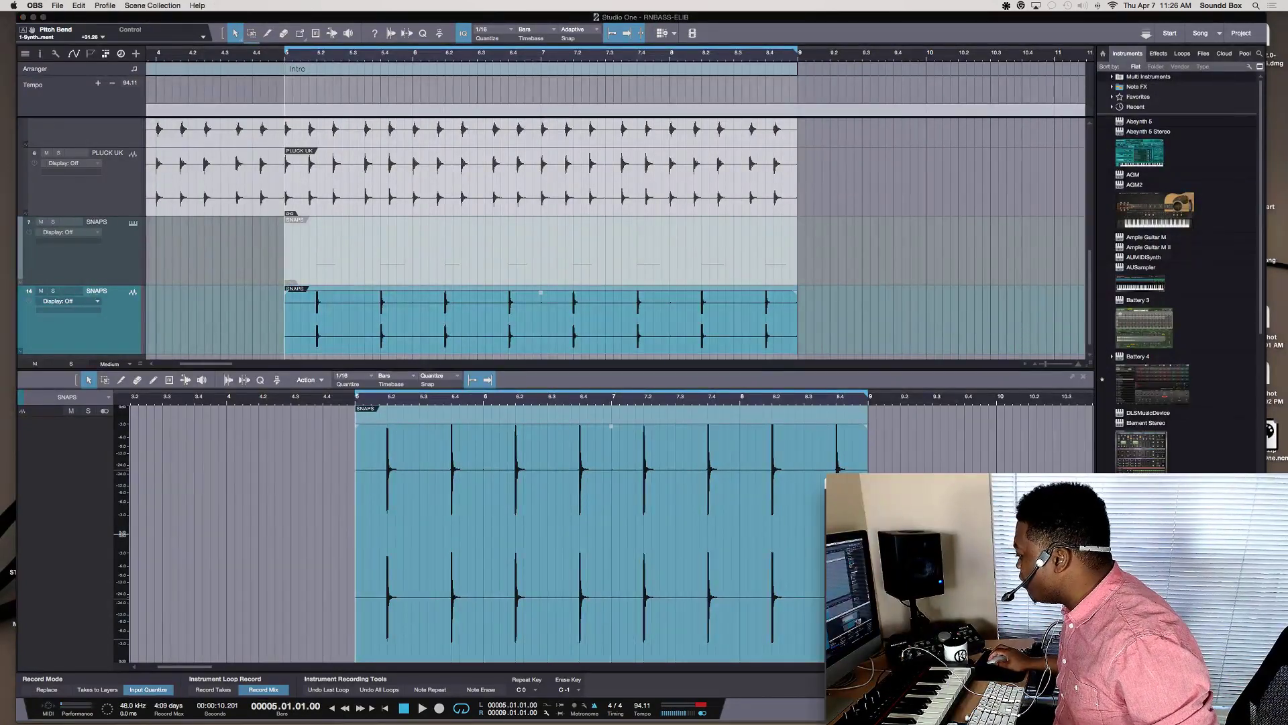
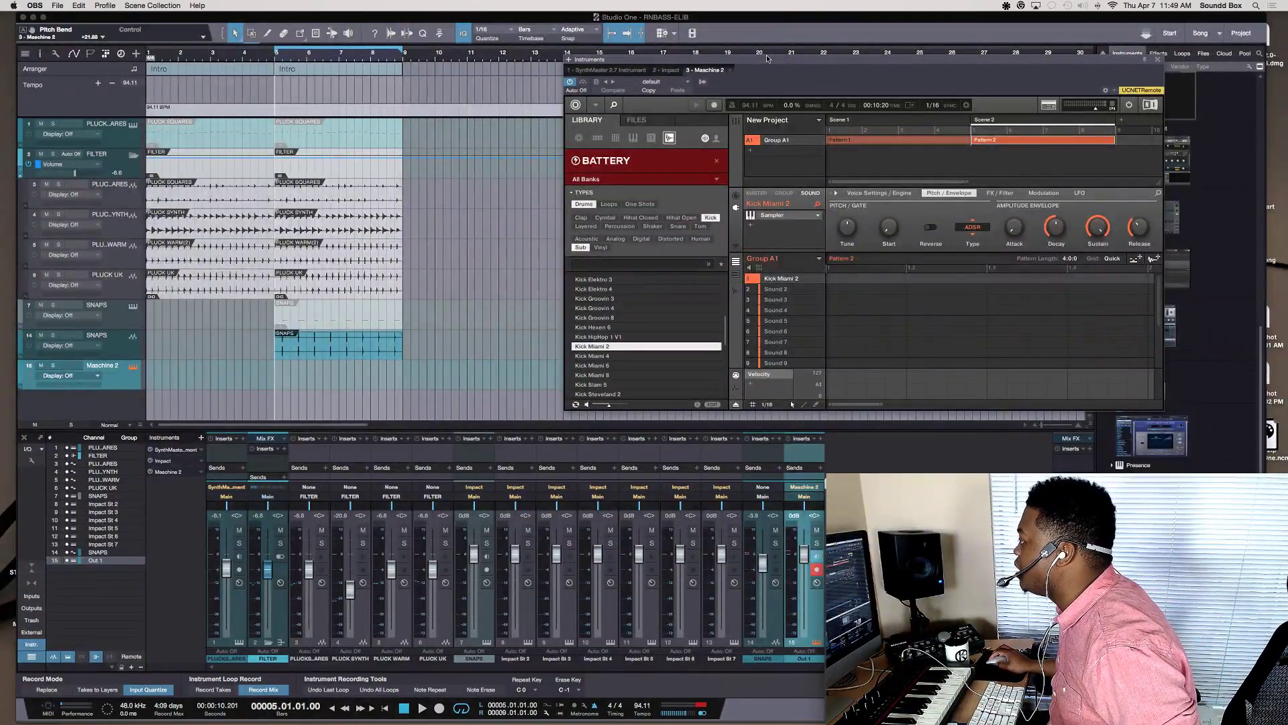
Reposition the Maschine 2 instrument window and play the loop from bar 5 to try the Kick Miami 2 sound against it
{"action": "left_click_drag", "start_coordinate": [767, 59], "coordinate": [712, 51]}
{"action": "key", "text": "space"}
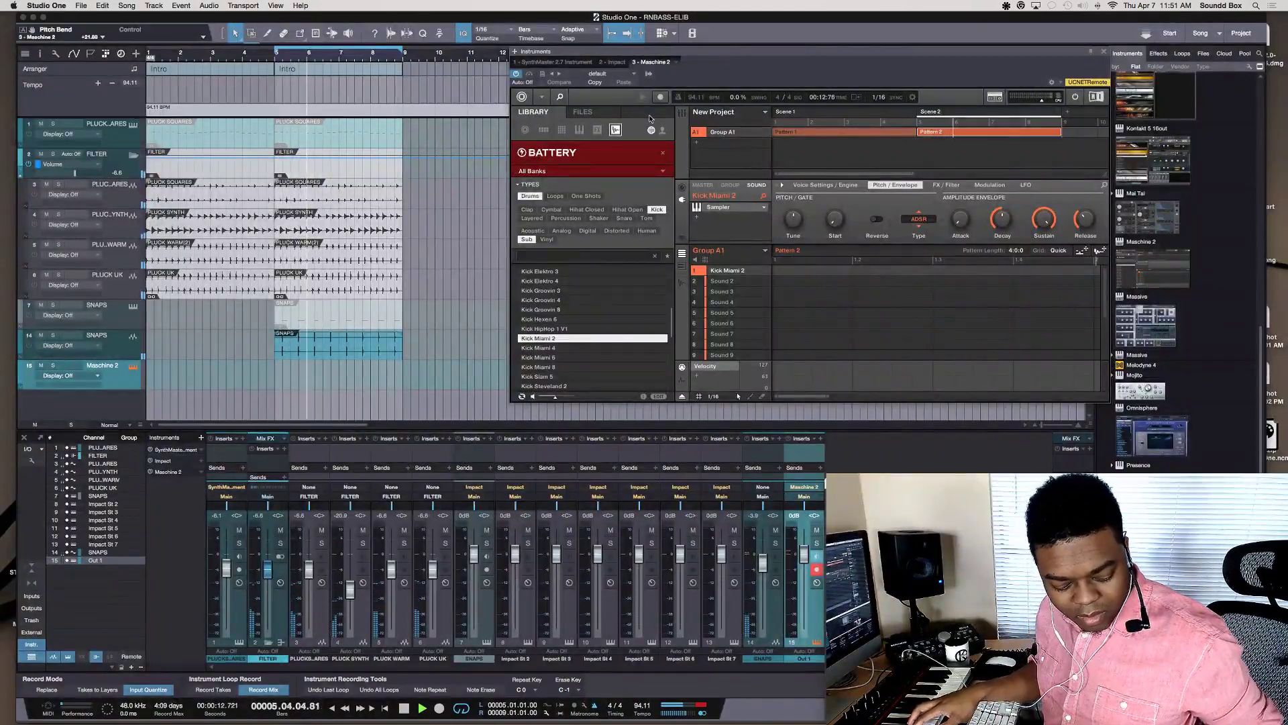
{"action": "key", "text": "space"}
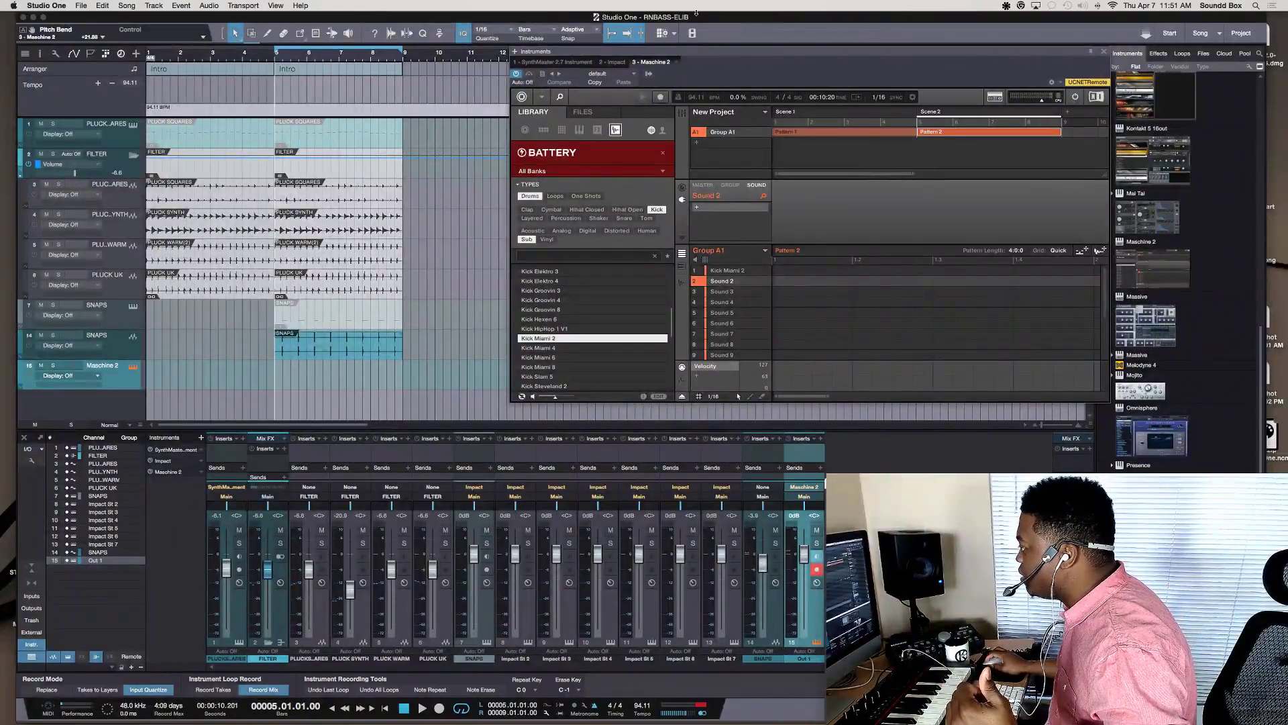
Close the Maschine 2 window and add an Impact drum sampler on a new track at the end of the track list
{"action": "left_click", "coordinate": [1103, 52]}
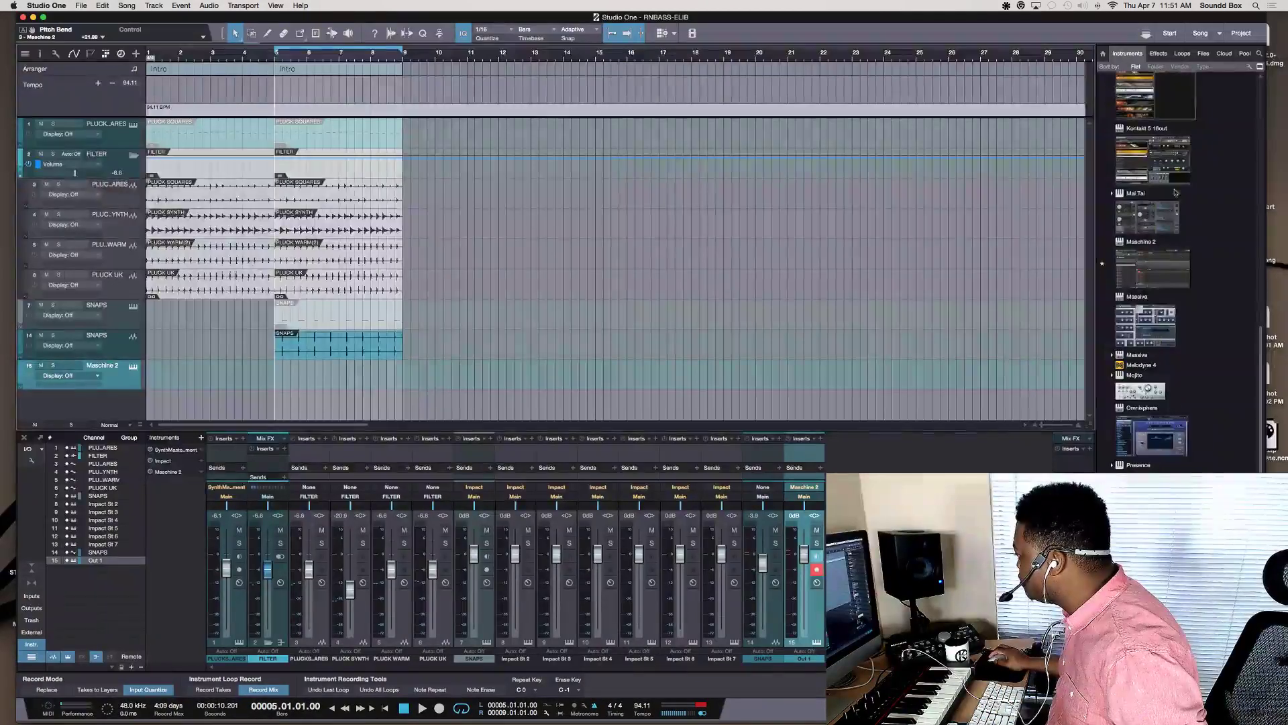
{"action": "scroll", "coordinate": [1171, 265], "scroll_direction": "up", "scroll_amount": 8}
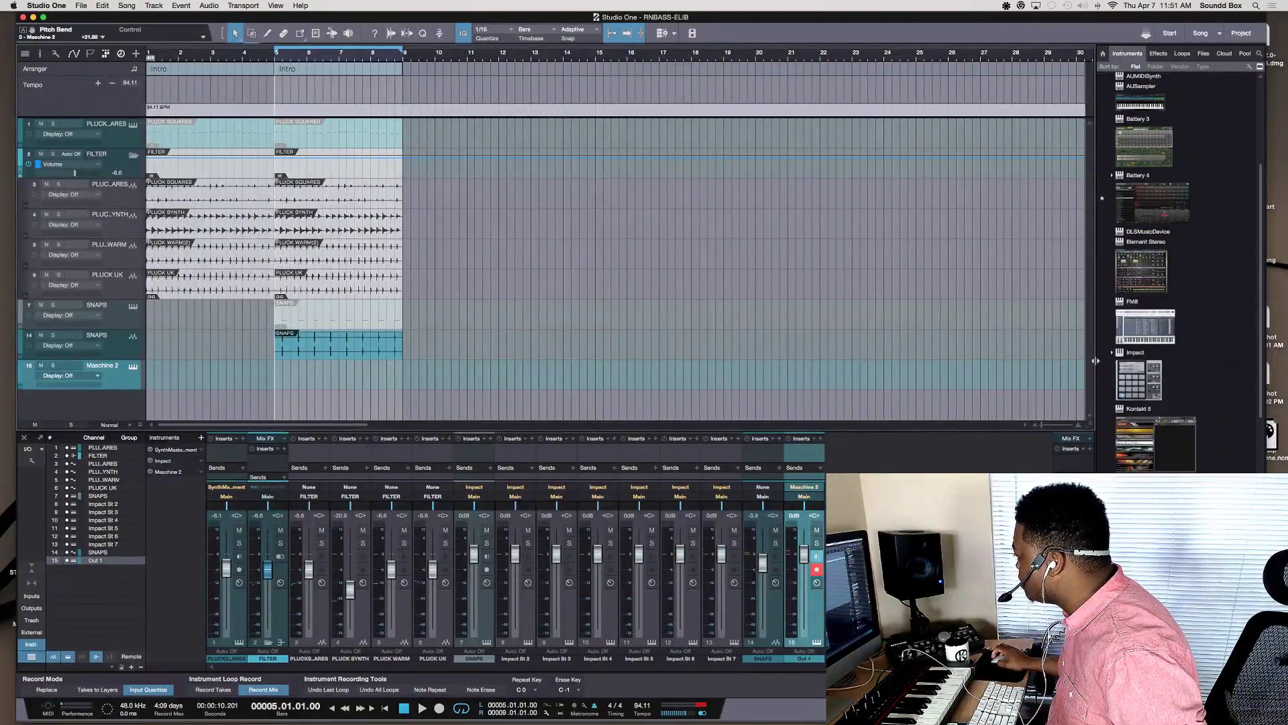
{"action": "left_click", "coordinate": [1126, 383]}
{"action": "left_click_drag", "start_coordinate": [1126, 383], "coordinate": [396, 406]}
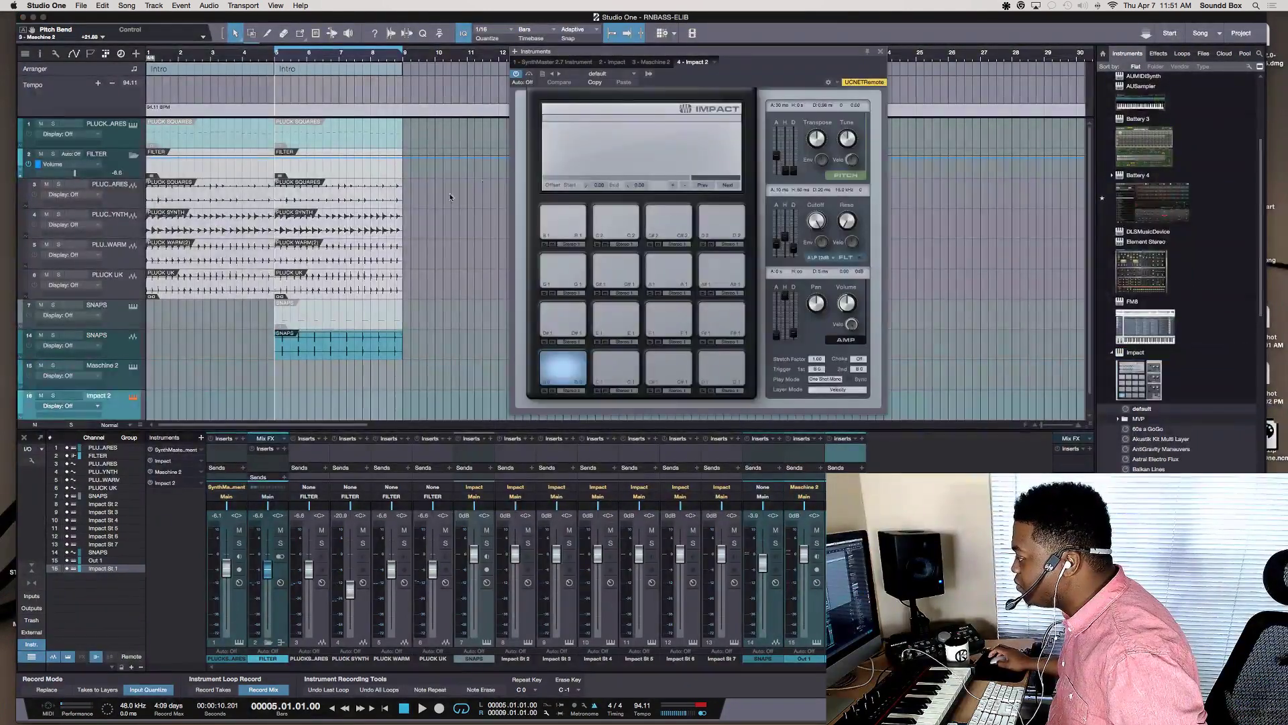
{"action": "left_click", "coordinate": [632, 74]}
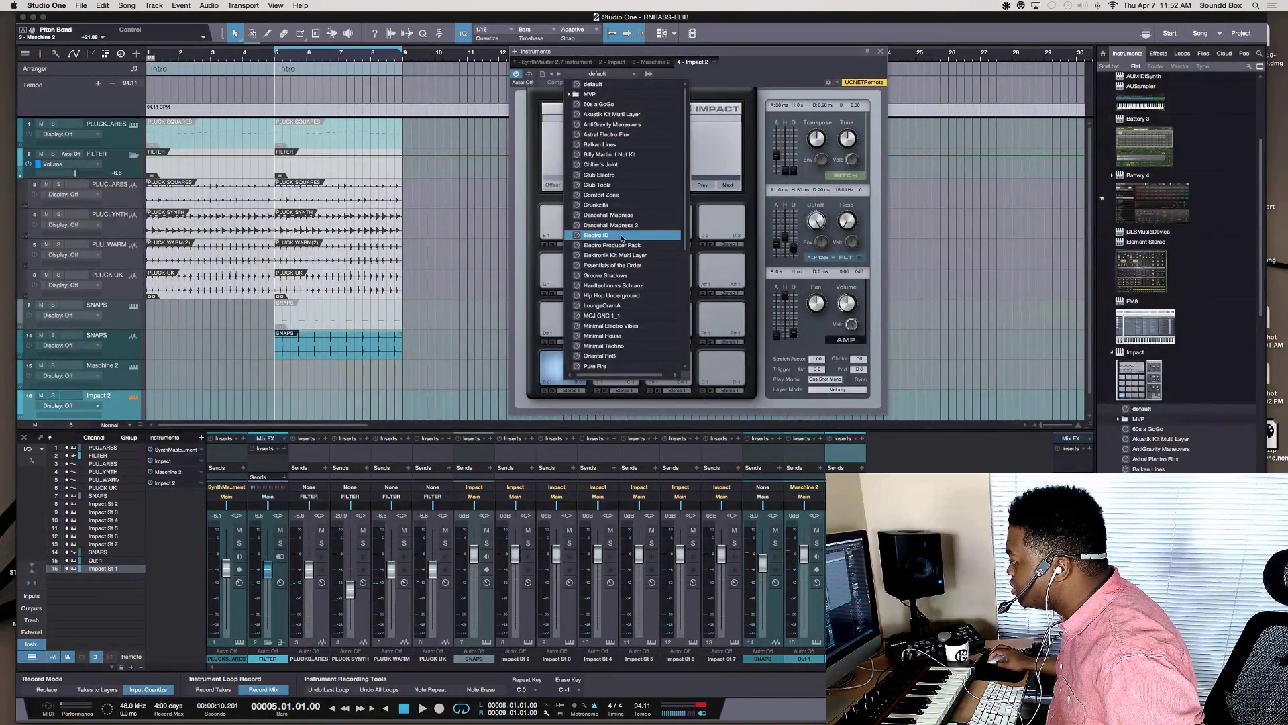
{"action": "scroll", "coordinate": [623, 236], "scroll_direction": "down", "scroll_amount": 2}
{"action": "scroll", "coordinate": [621, 228], "scroll_direction": "down", "scroll_amount": 1}
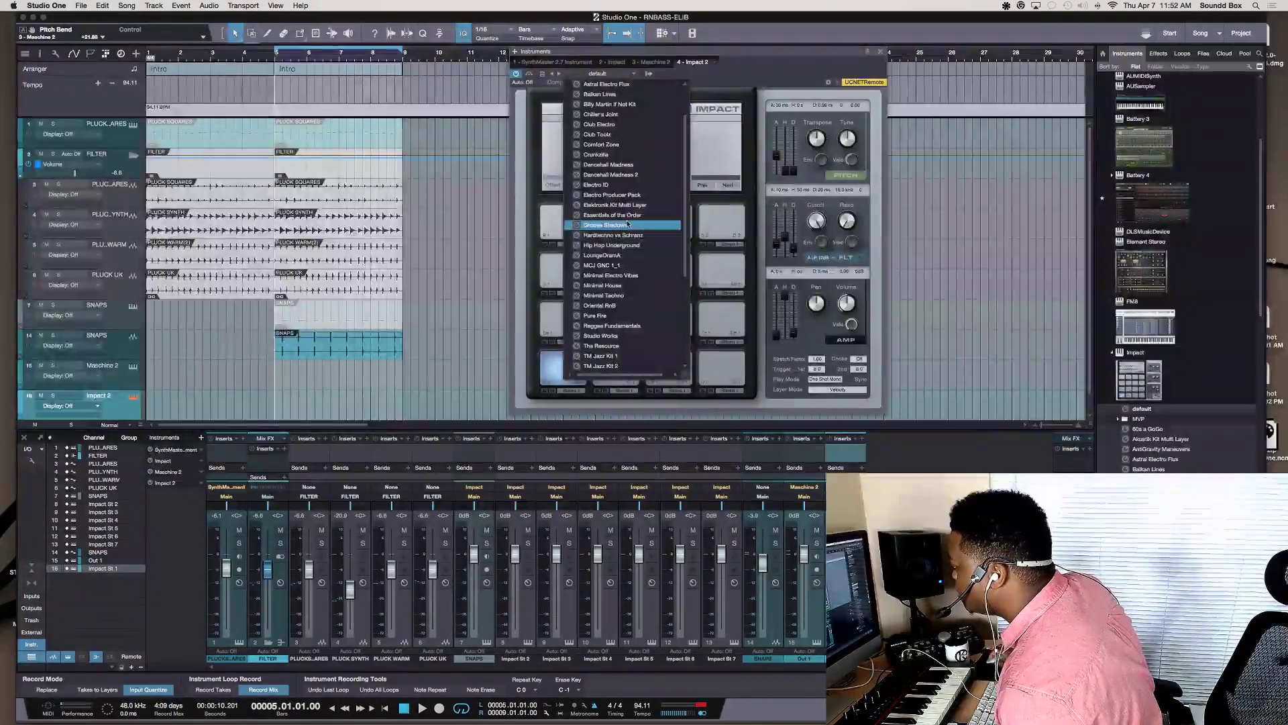
{"action": "scroll", "coordinate": [630, 230], "scroll_direction": "down", "scroll_amount": 2}
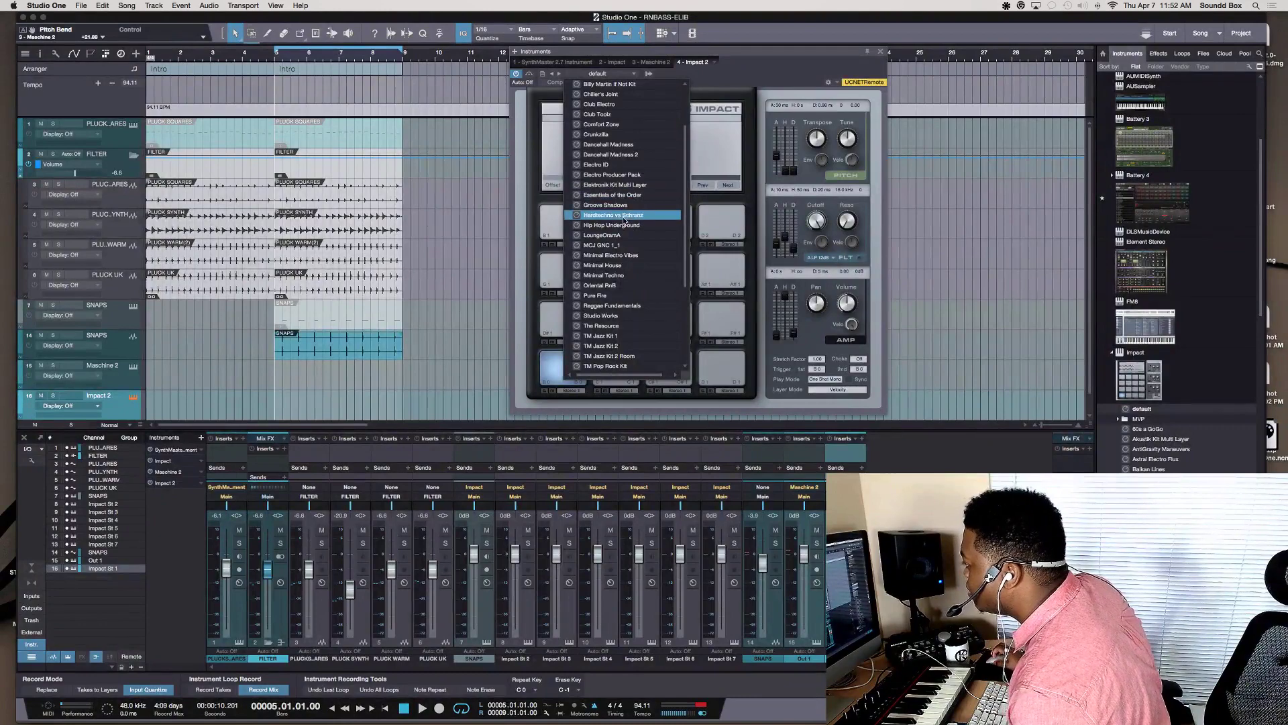
{"action": "scroll", "coordinate": [626, 201], "scroll_direction": "up", "scroll_amount": 7}
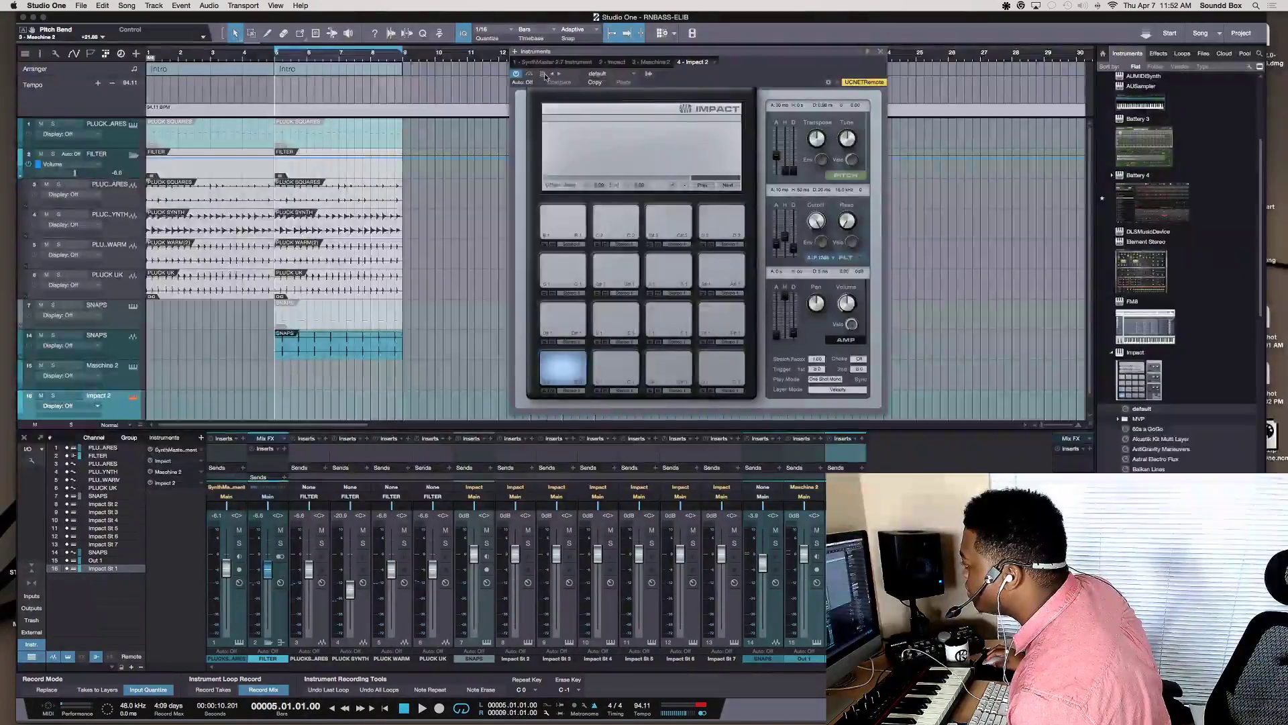
{"action": "left_click", "coordinate": [543, 75]}
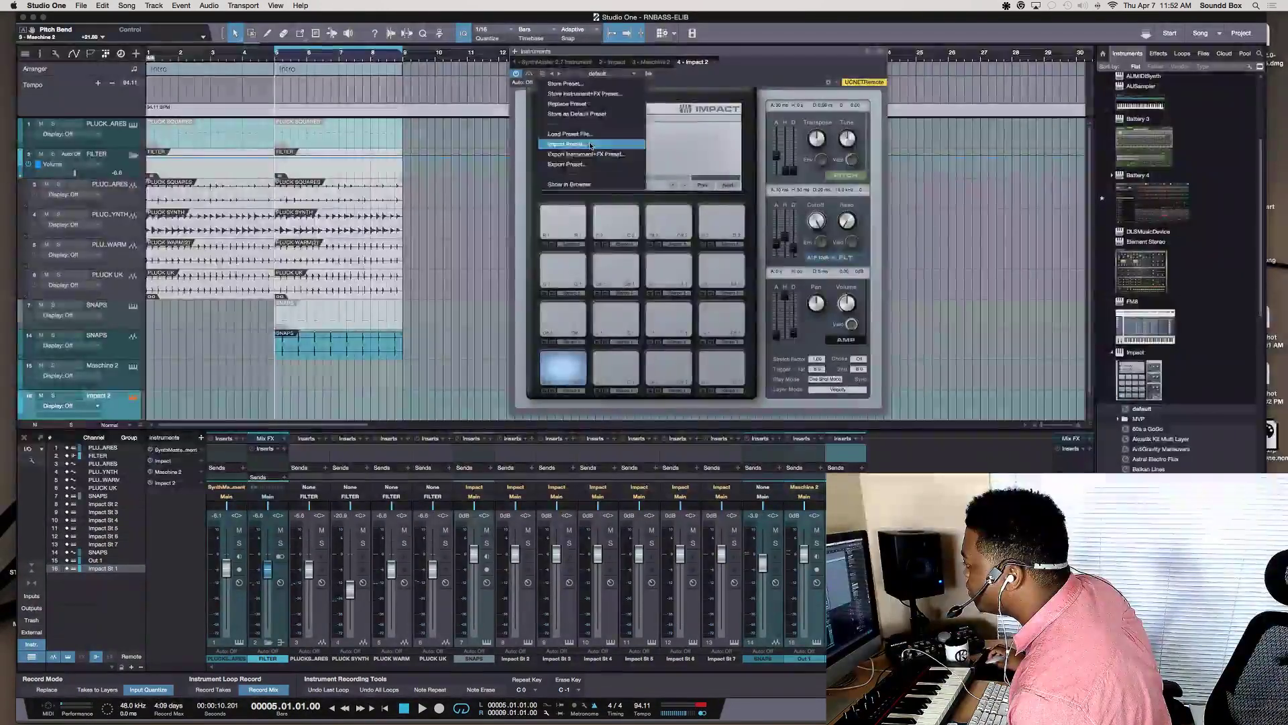
{"action": "left_click", "coordinate": [567, 143]}
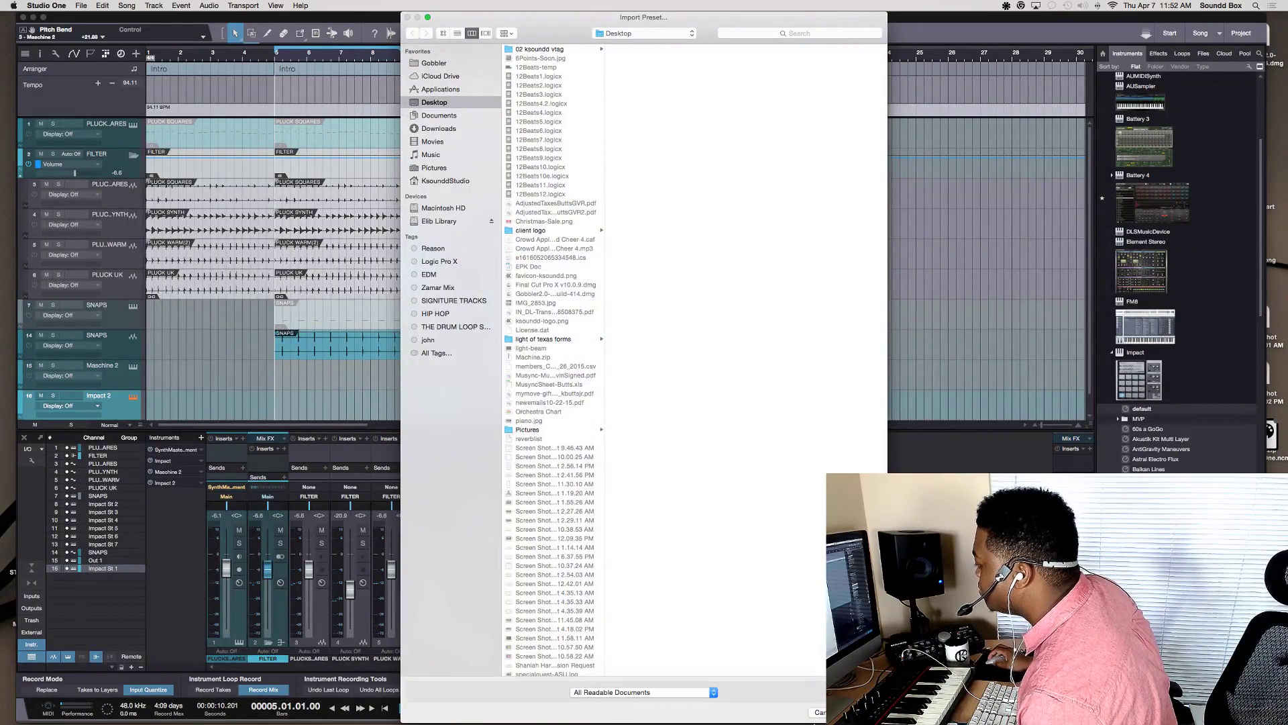
{"action": "left_click", "coordinate": [818, 712]}
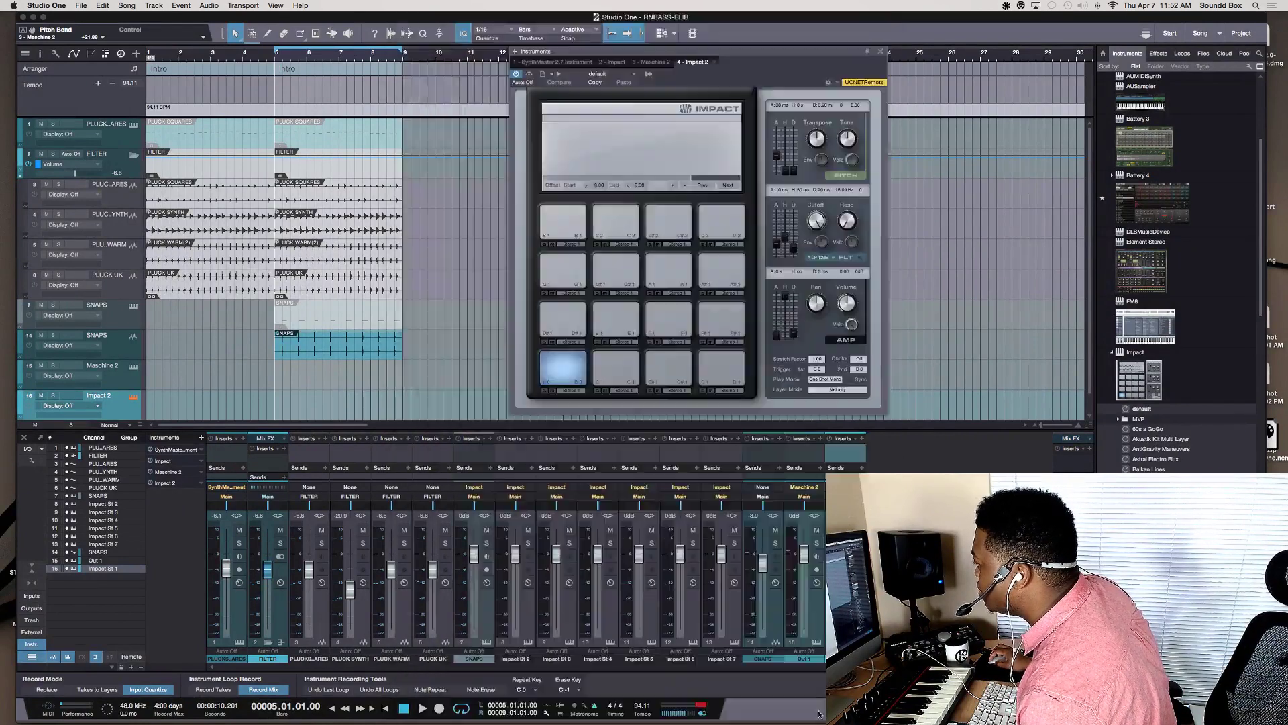
{"action": "left_click", "coordinate": [543, 74]}
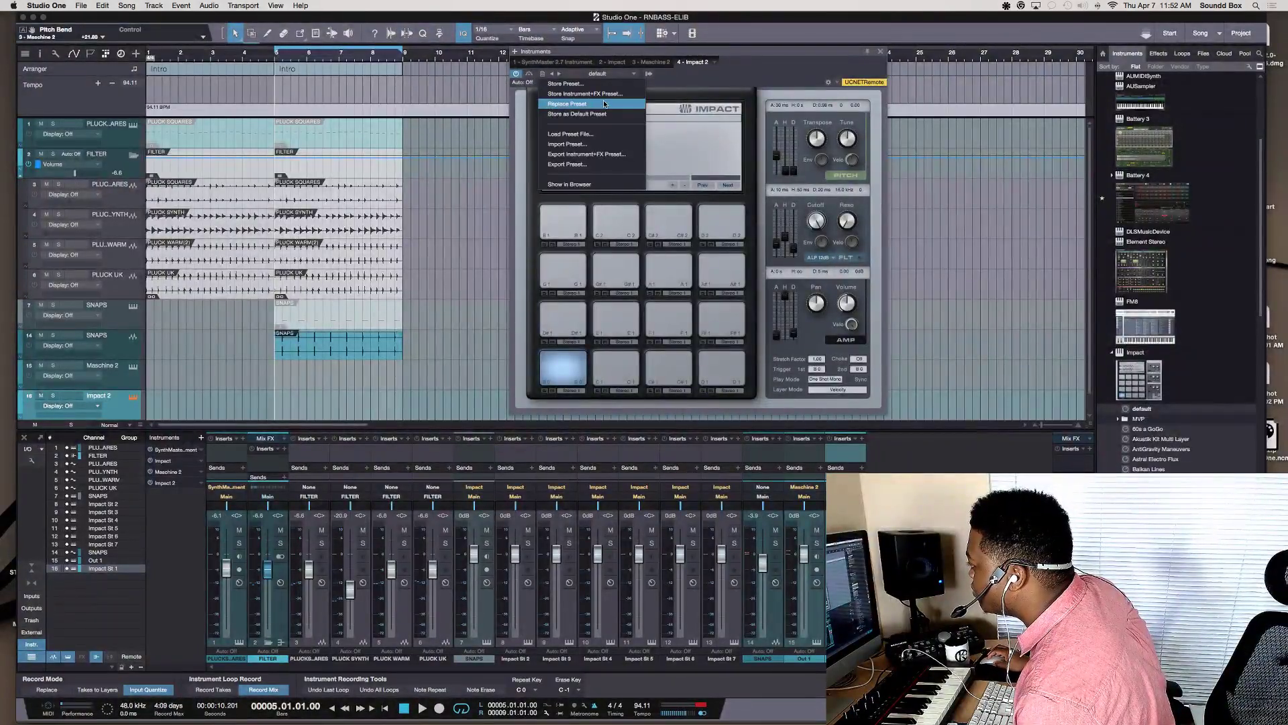
{"action": "left_click", "coordinate": [602, 140]}
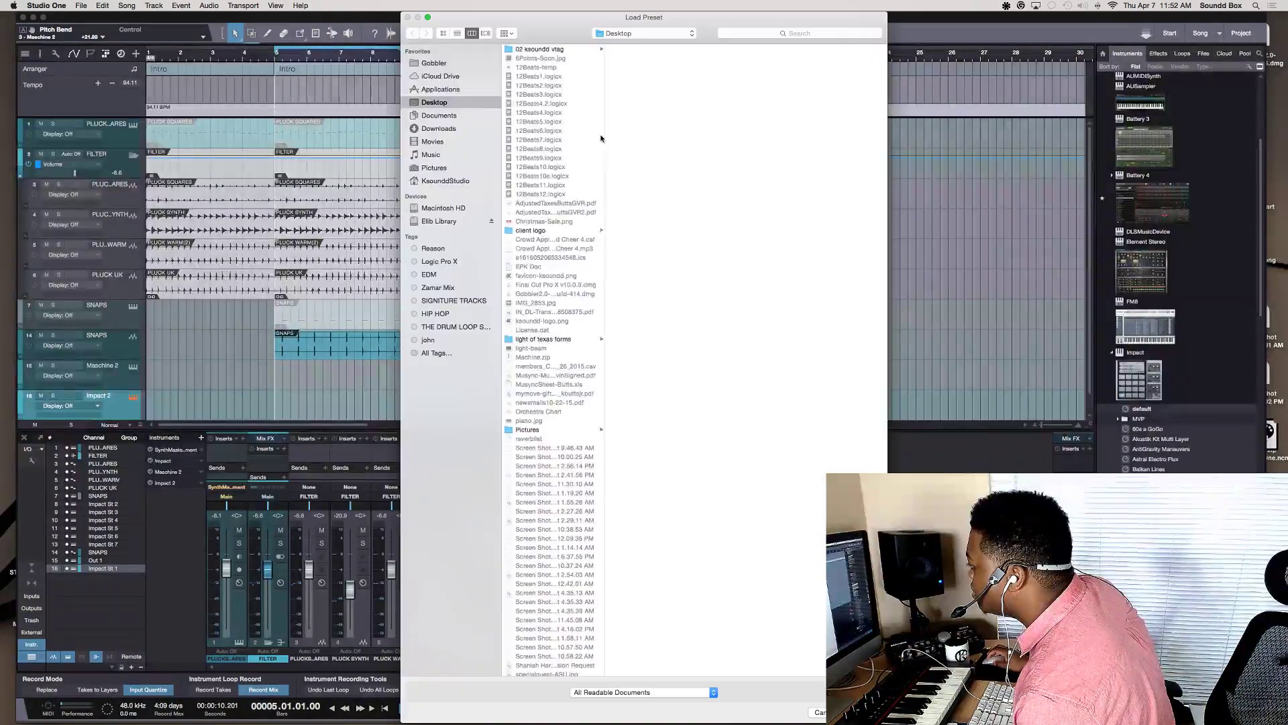
{"action": "key", "text": "Escape"}
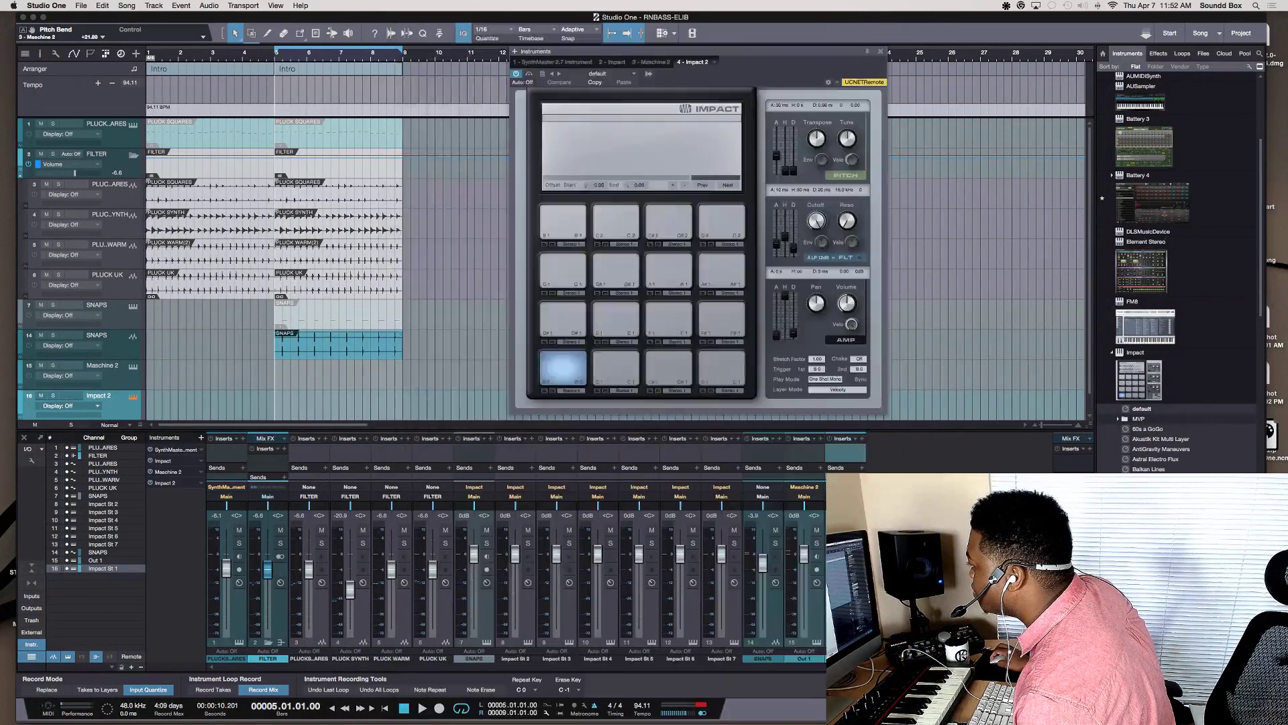
Audition the Impact 2 kits Electro ID, Essentials of the Order, Hip Hop Underground, Chiller's Joint, Club Electro and Comfort Zone
{"action": "left_click", "coordinate": [603, 72]}
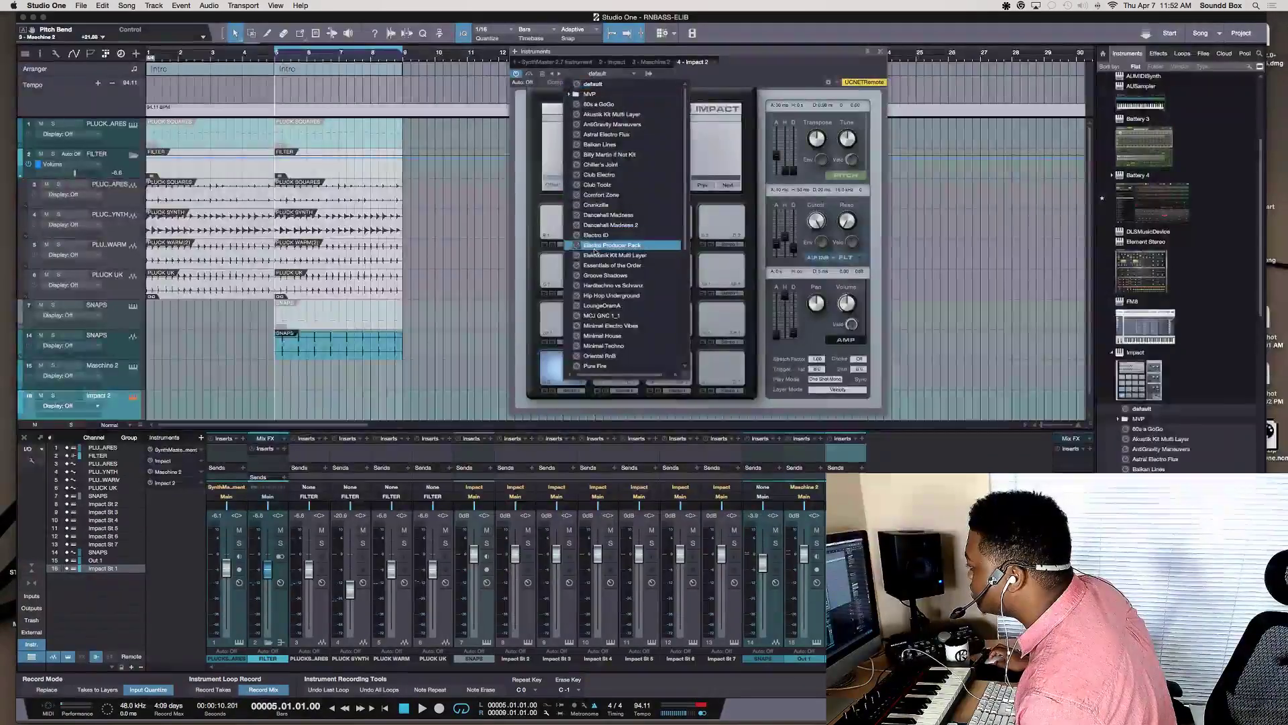
{"action": "left_click", "coordinate": [637, 237]}
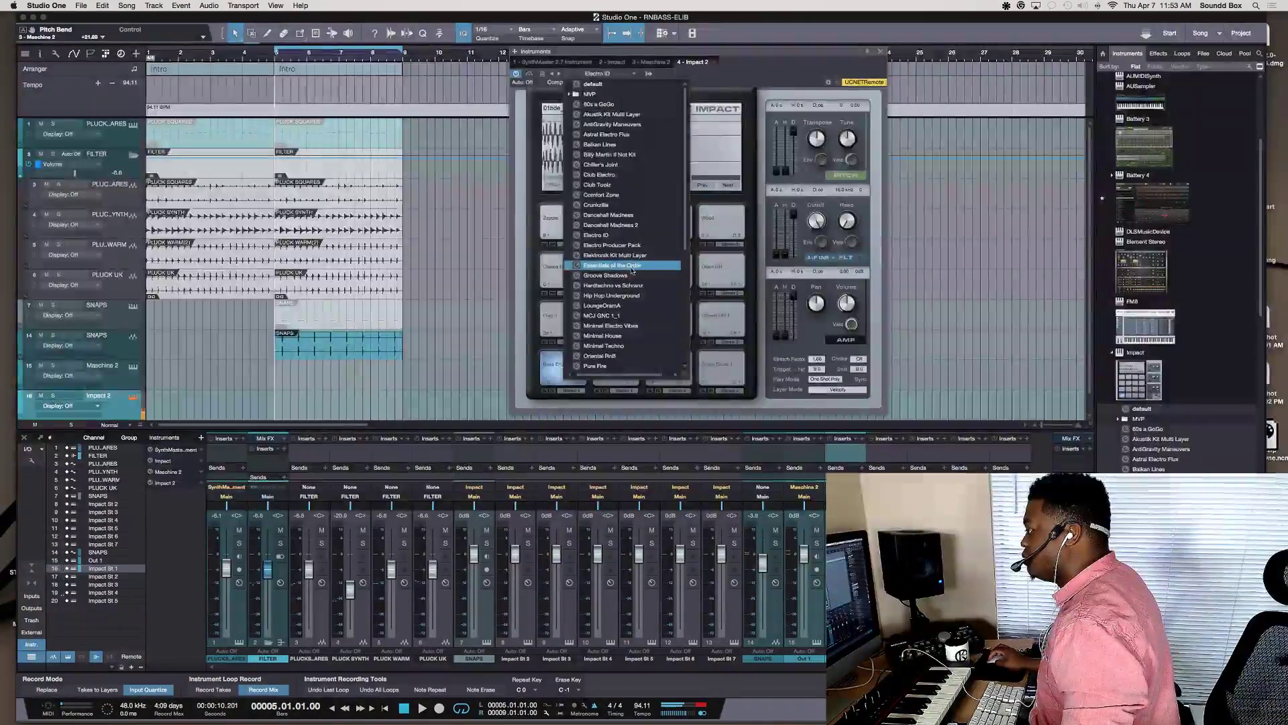
{"action": "left_click", "coordinate": [618, 265]}
{"action": "left_click", "coordinate": [624, 295]}
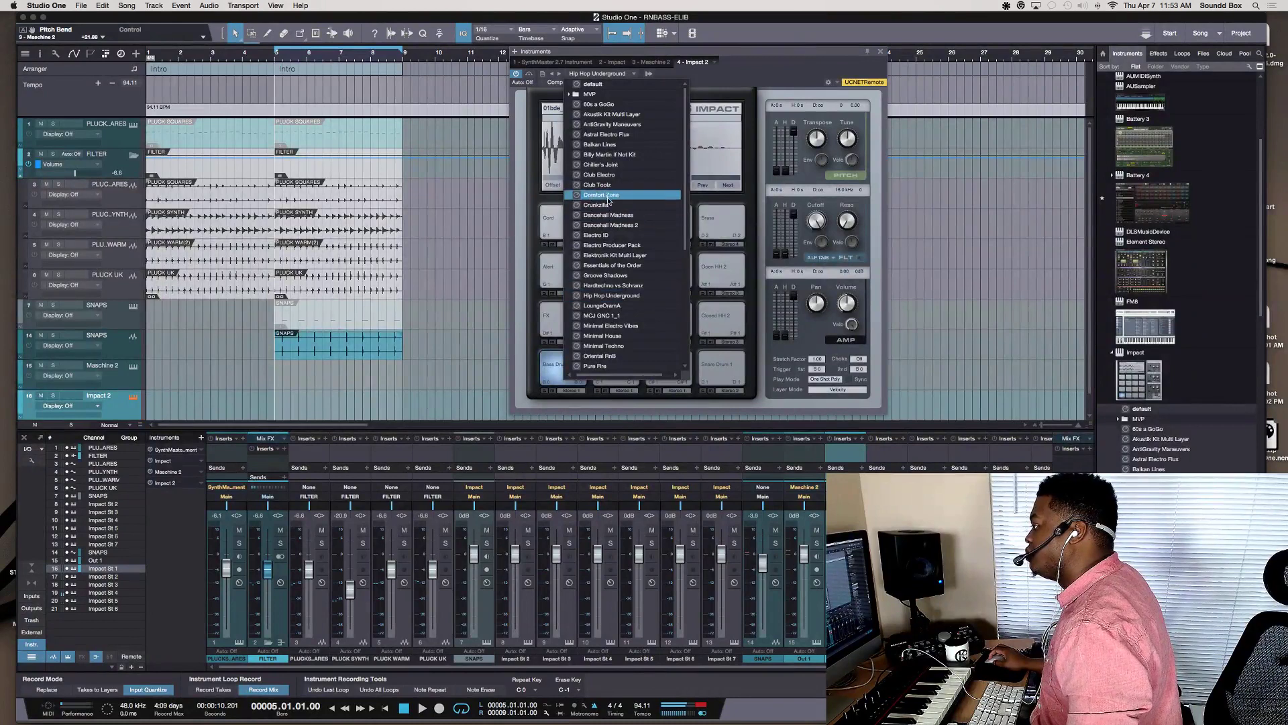
{"action": "left_click", "coordinate": [613, 165]}
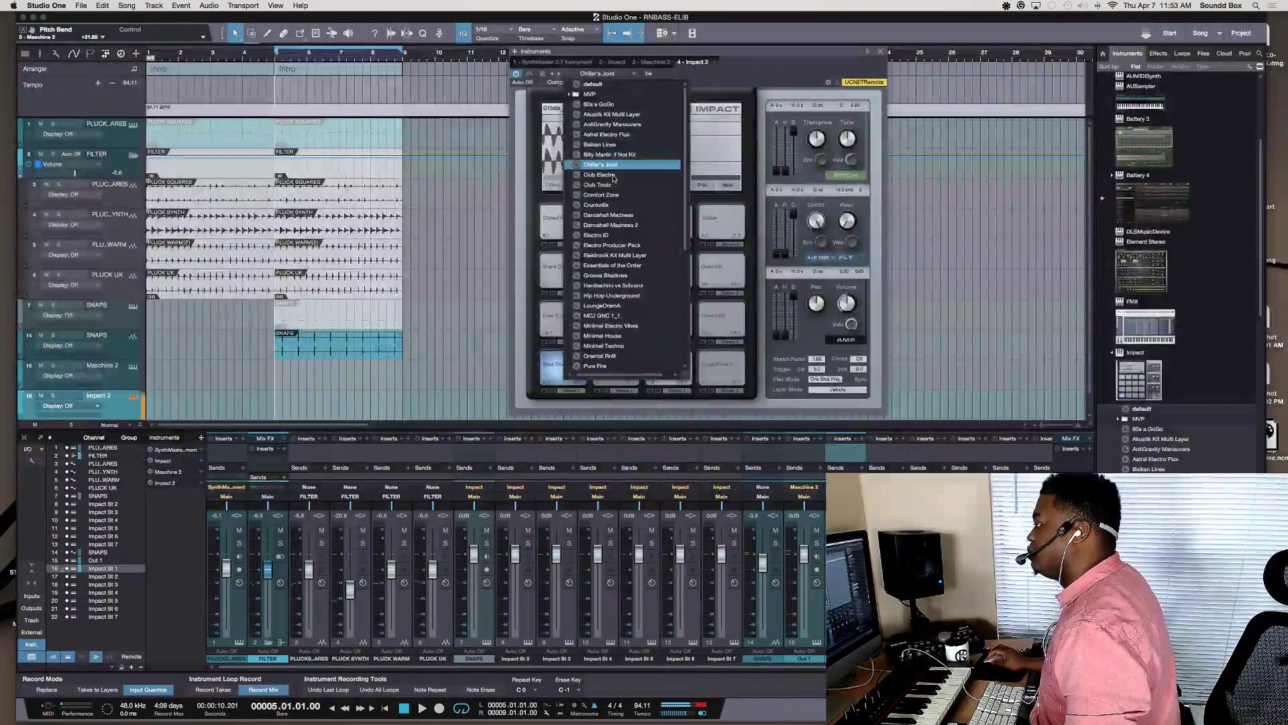
{"action": "left_click", "coordinate": [613, 175]}
{"action": "left_click", "coordinate": [613, 165]}
{"action": "left_click", "coordinate": [613, 194]}
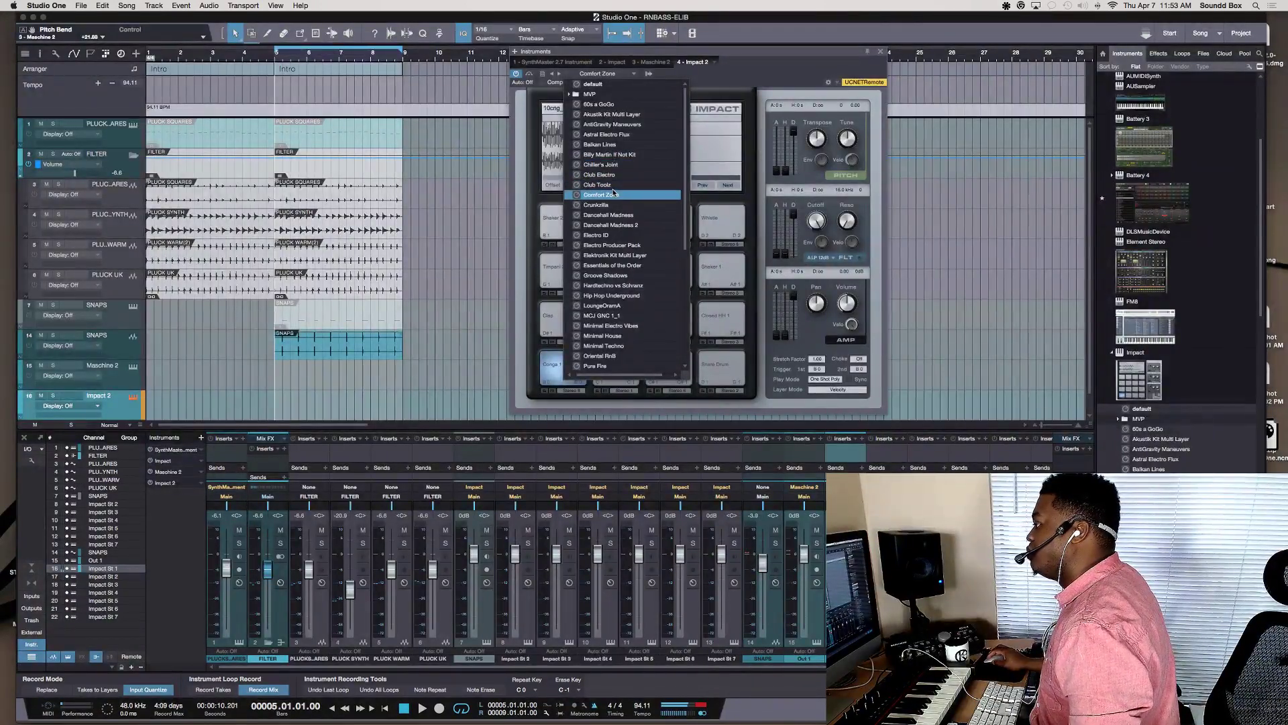
Try the Elektronik Kit Multi Layer and Hip Hop Underground kits, and load the MCJ GNC 1_1 kit in Impact 2
{"action": "left_click", "coordinate": [620, 257]}
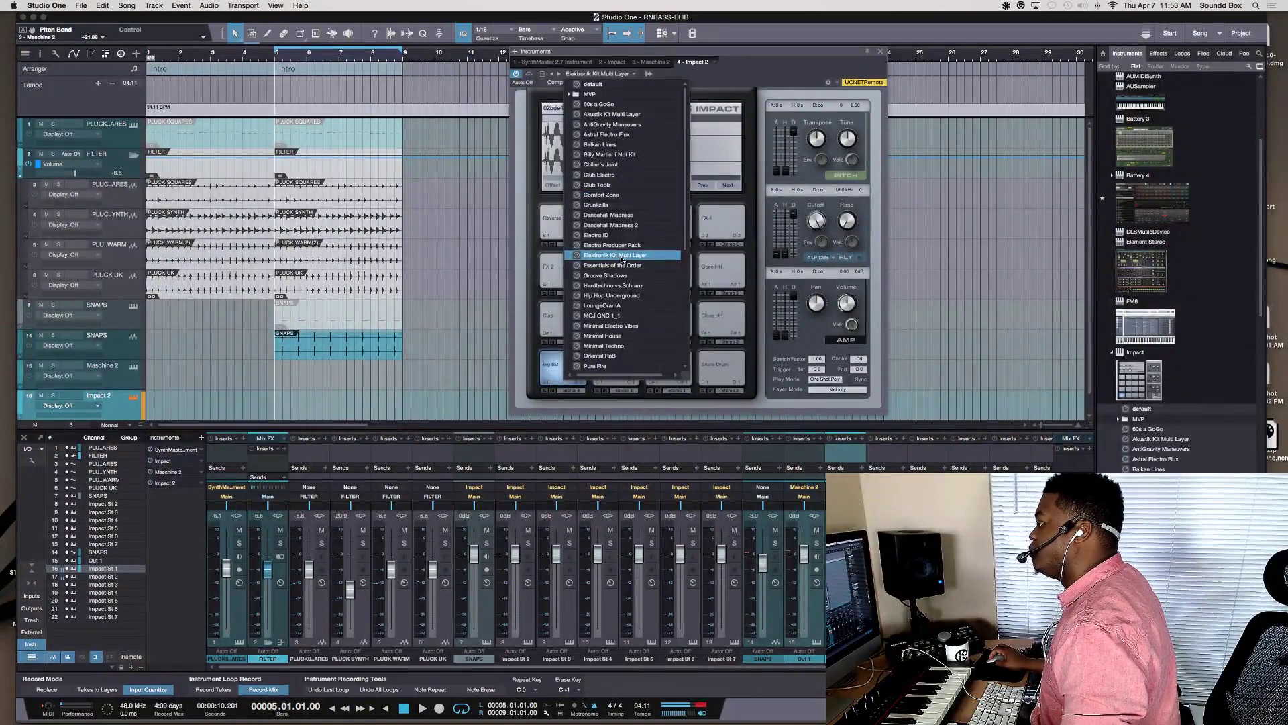
{"action": "left_click", "coordinate": [620, 295]}
{"action": "left_click", "coordinate": [631, 315]}
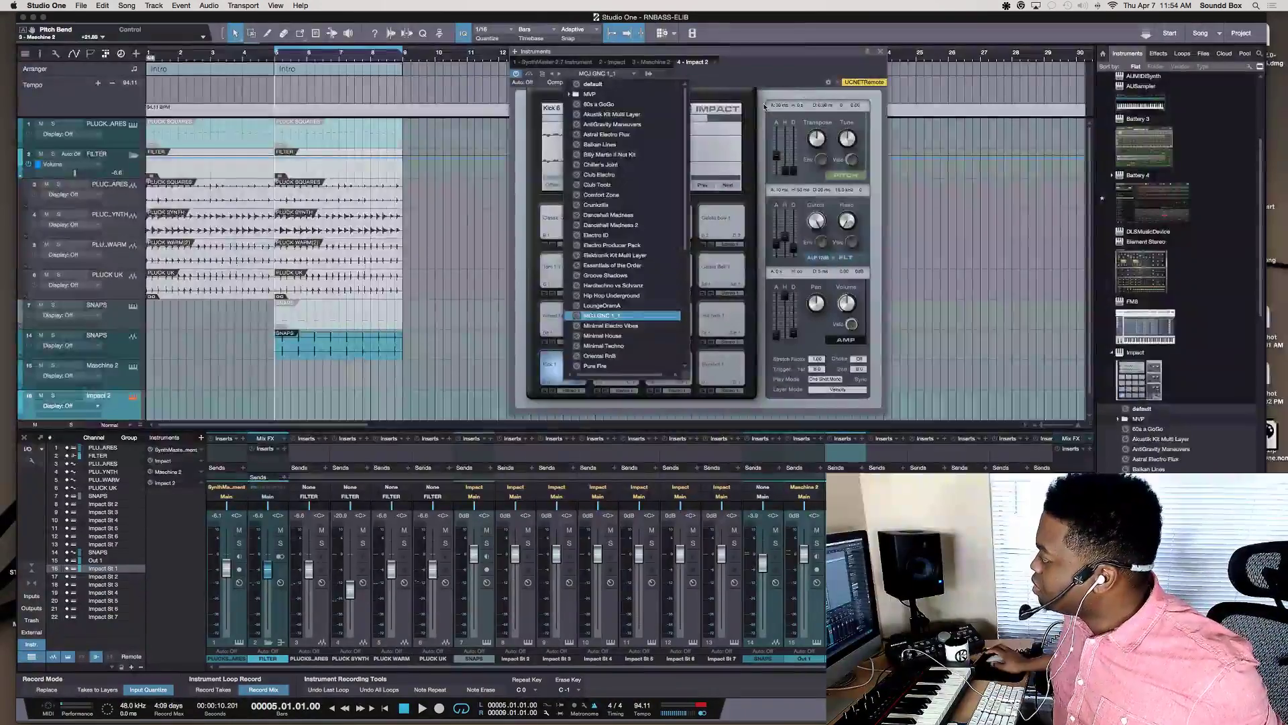
Record a kick take on the Impact 2 track from bar 4 into the bar 5 loop, and close the preset list
{"action": "left_click", "coordinate": [597, 185]}
{"action": "key", "text": "space"}
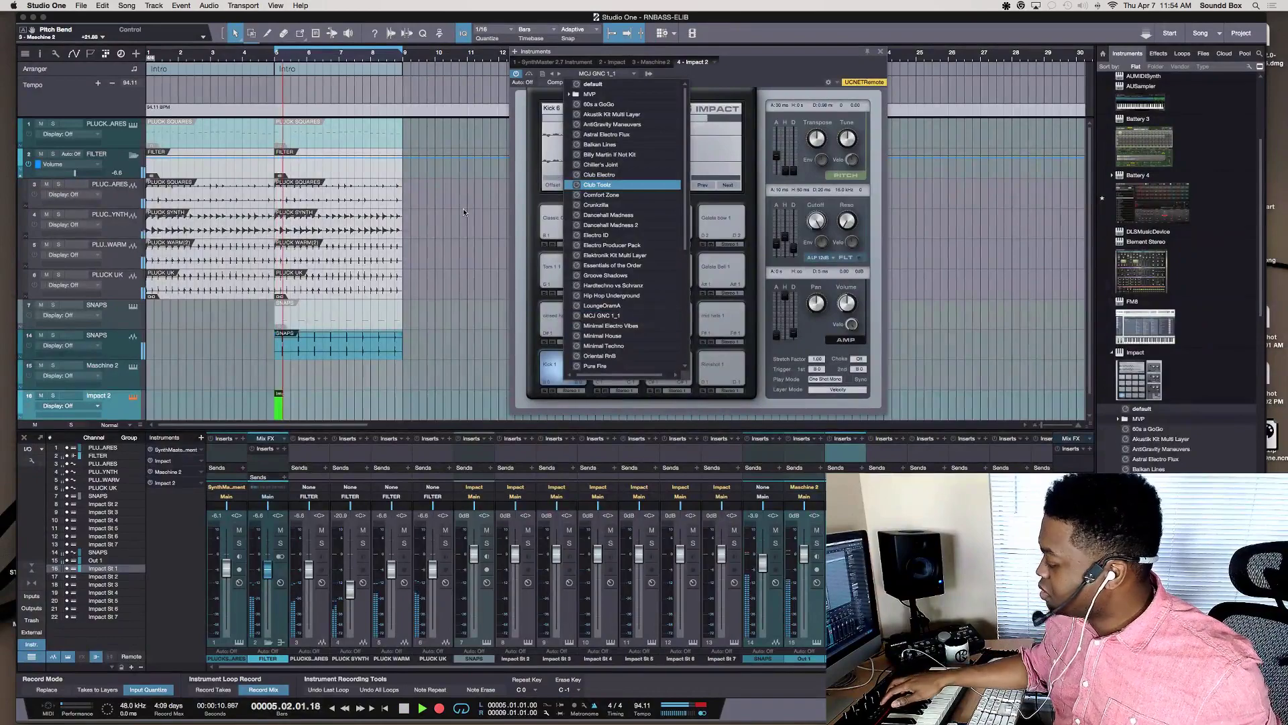
{"action": "key", "text": "space"}
{"action": "key", "text": "space"}
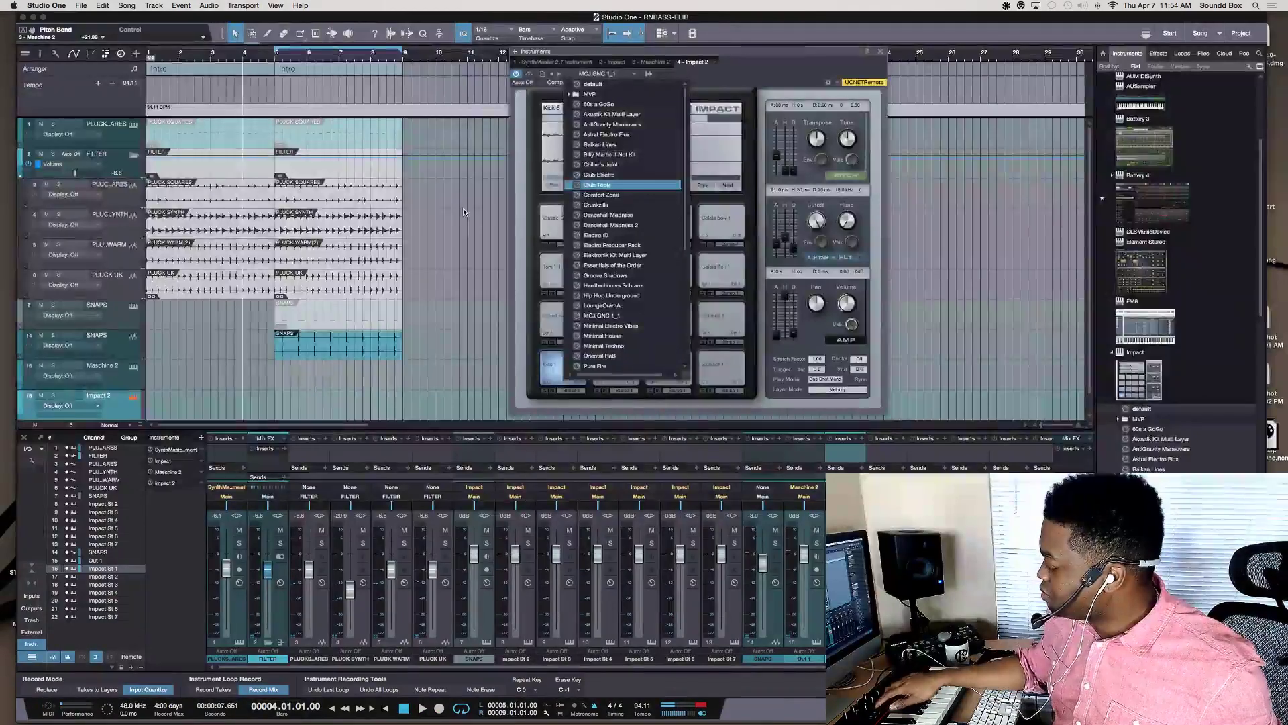
{"action": "key", "text": "KP_Multiply"}
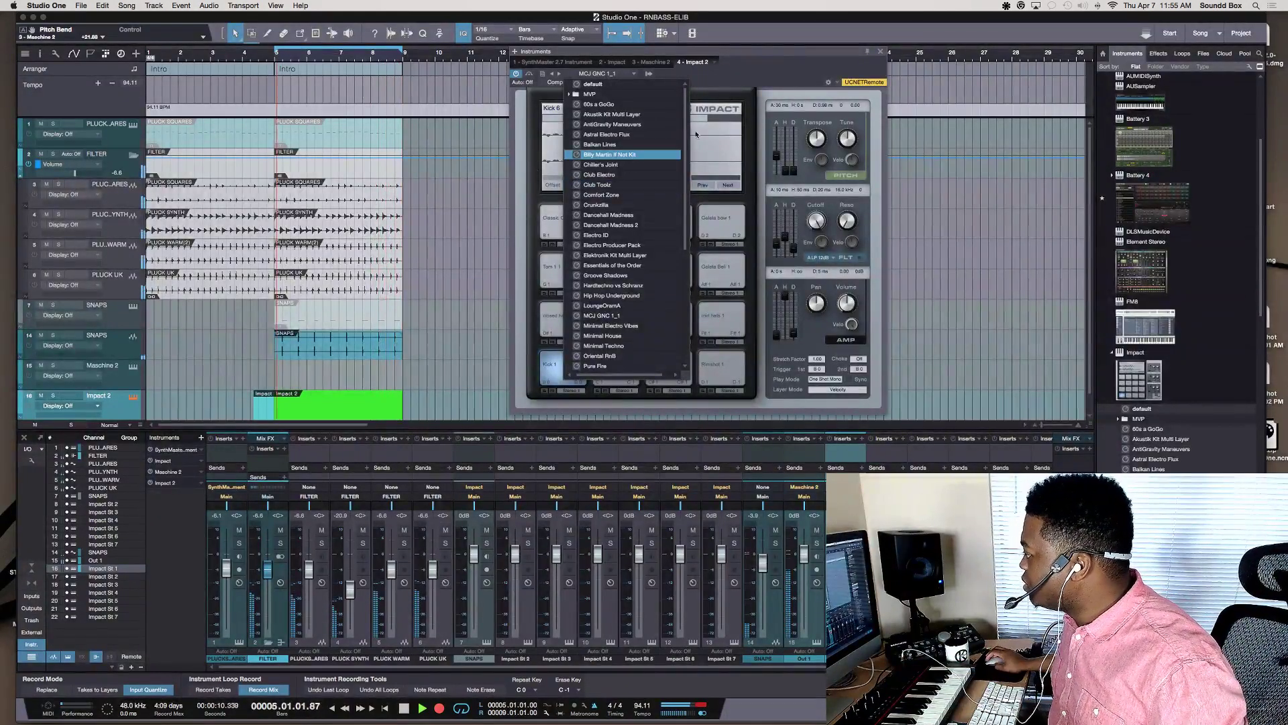
{"action": "key", "text": "Escape"}
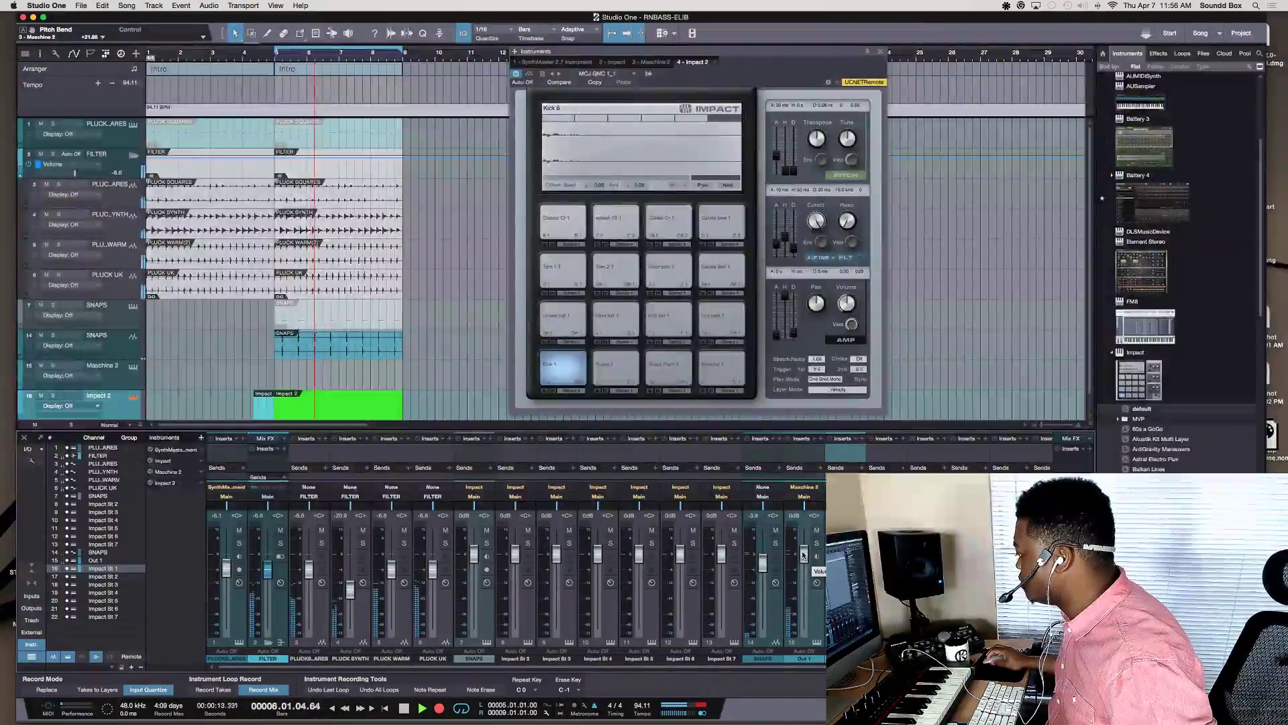
Lower the Maschine 2 channel's volume to -1.8 dB and delete both recorded parts on the Impact 2 track
{"action": "left_click_drag", "start_coordinate": [805, 554], "coordinate": [806, 559]}
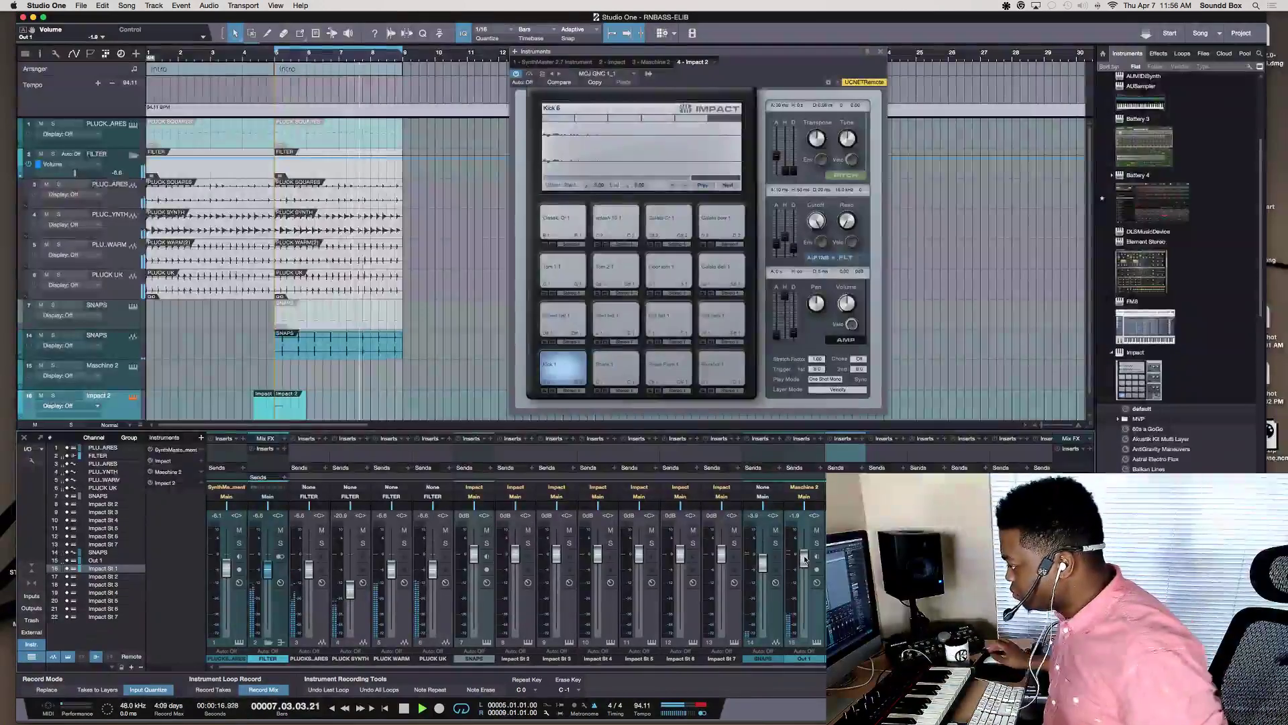
{"action": "left_click", "coordinate": [289, 405]}
{"action": "key", "text": "Delete"}
{"action": "left_click", "coordinate": [270, 407]}
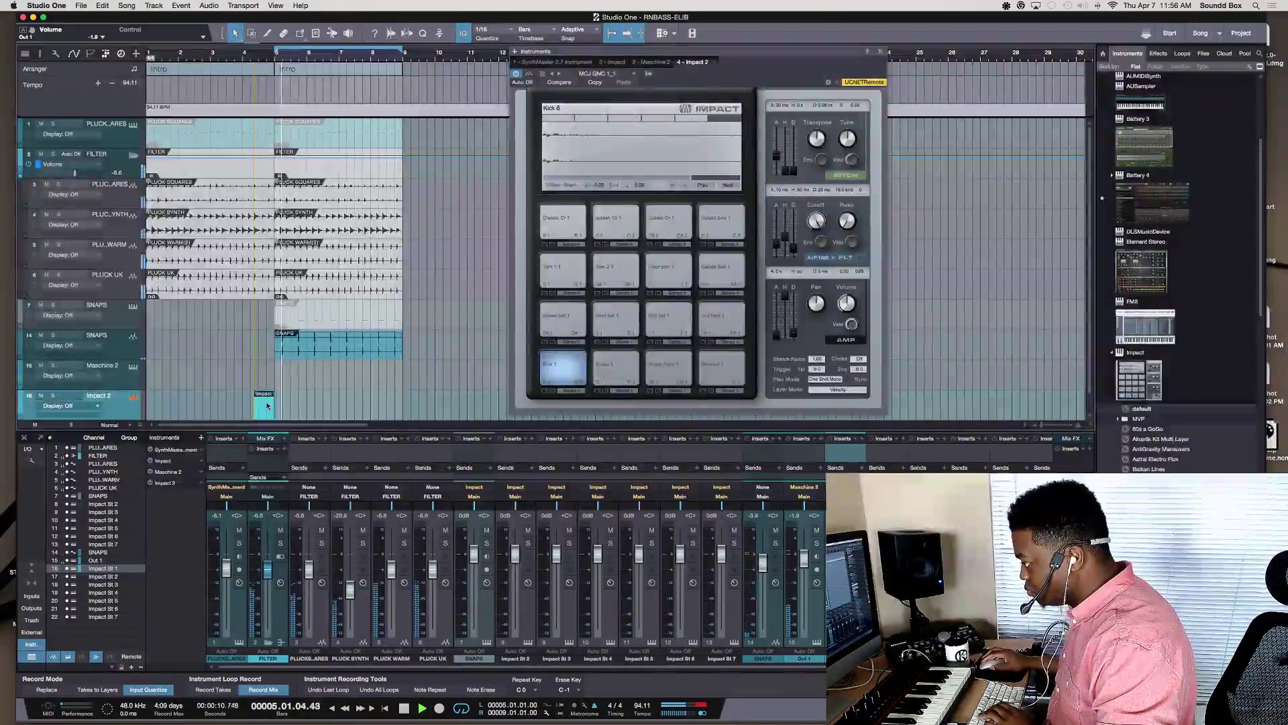
{"action": "key", "text": "Delete"}
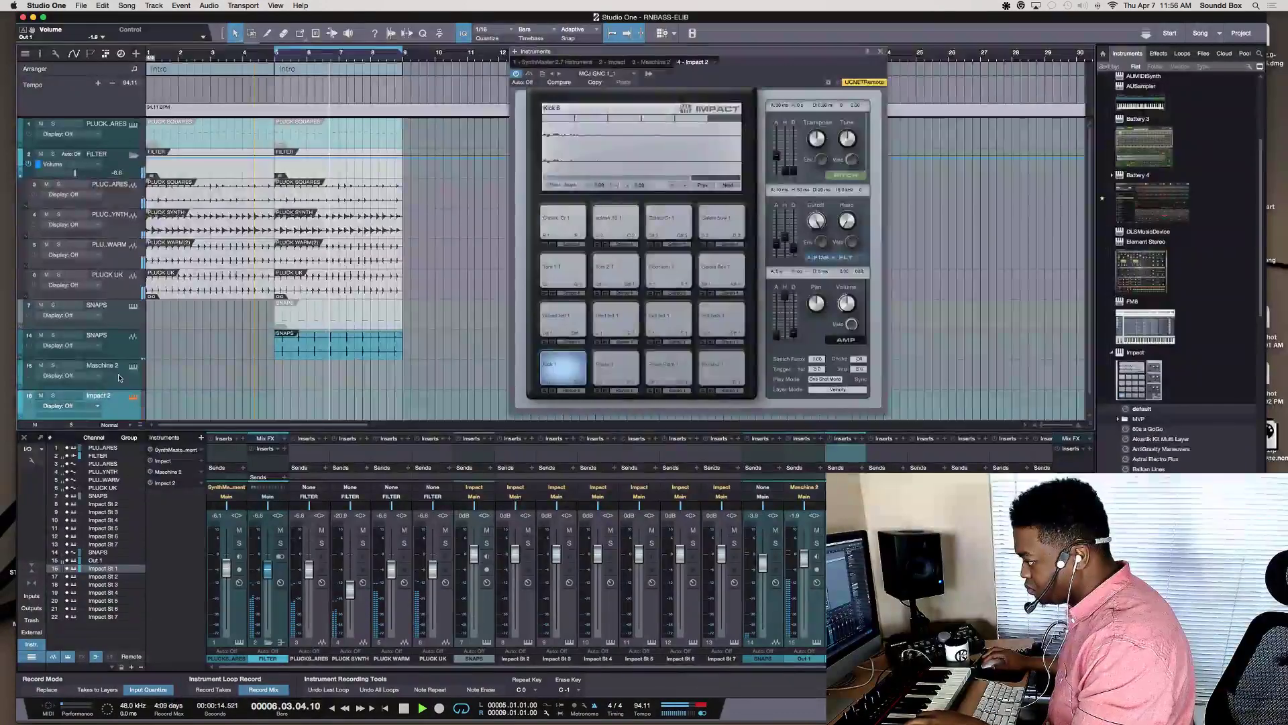
Select the Maschine 2 track, find the Massive synth among the instruments and add it to the song on a new track
{"action": "left_click", "coordinate": [241, 389]}
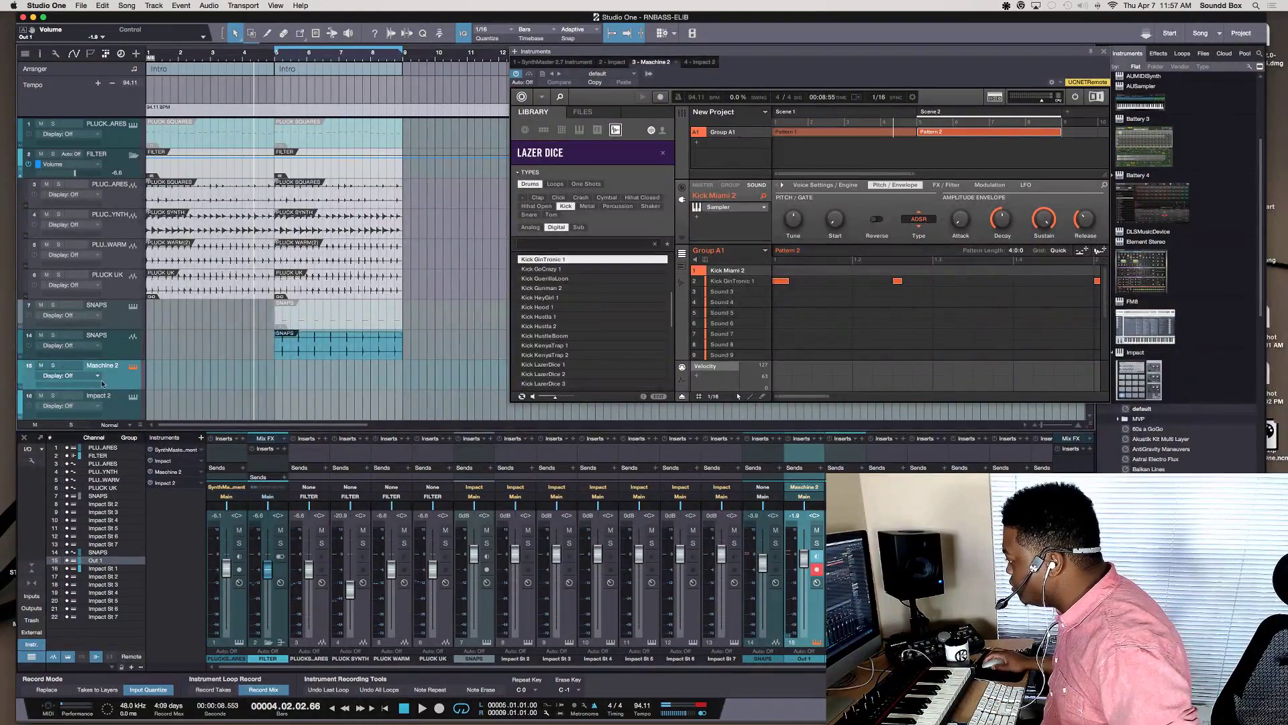
{"action": "scroll", "coordinate": [307, 270], "scroll_direction": "down", "scroll_amount": 1}
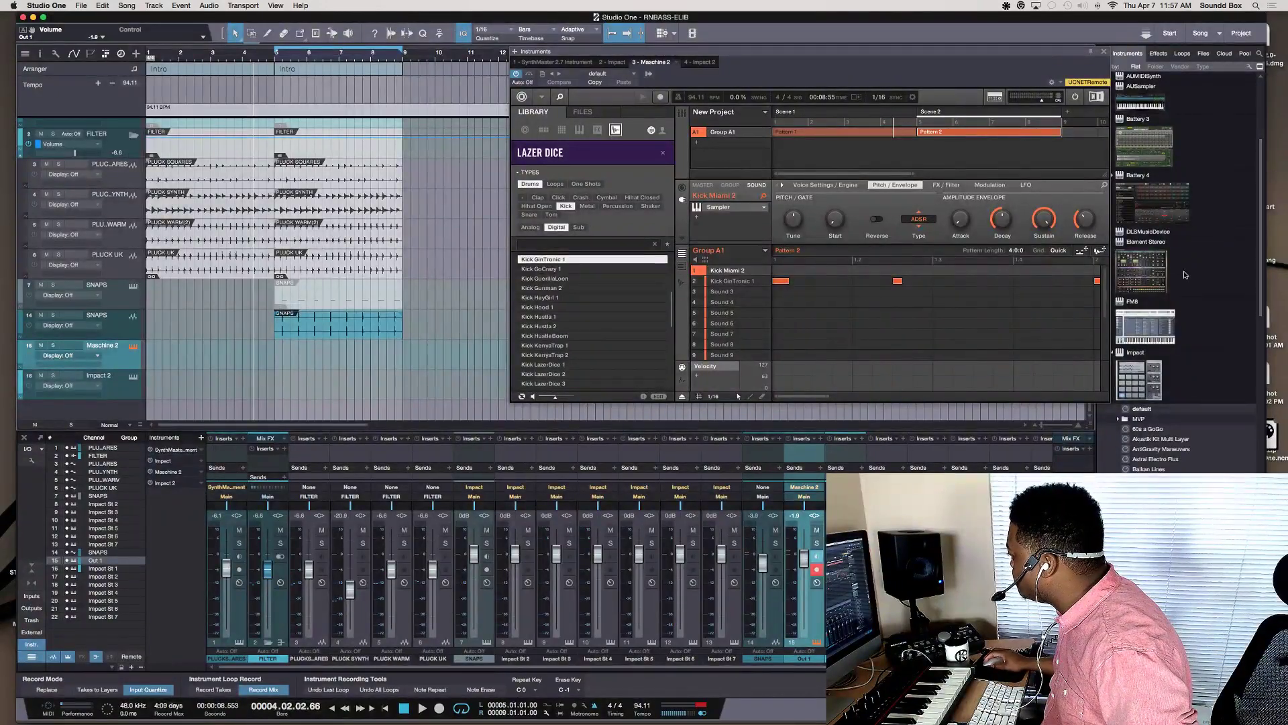
{"action": "scroll", "coordinate": [1184, 268], "scroll_direction": "up", "scroll_amount": 5}
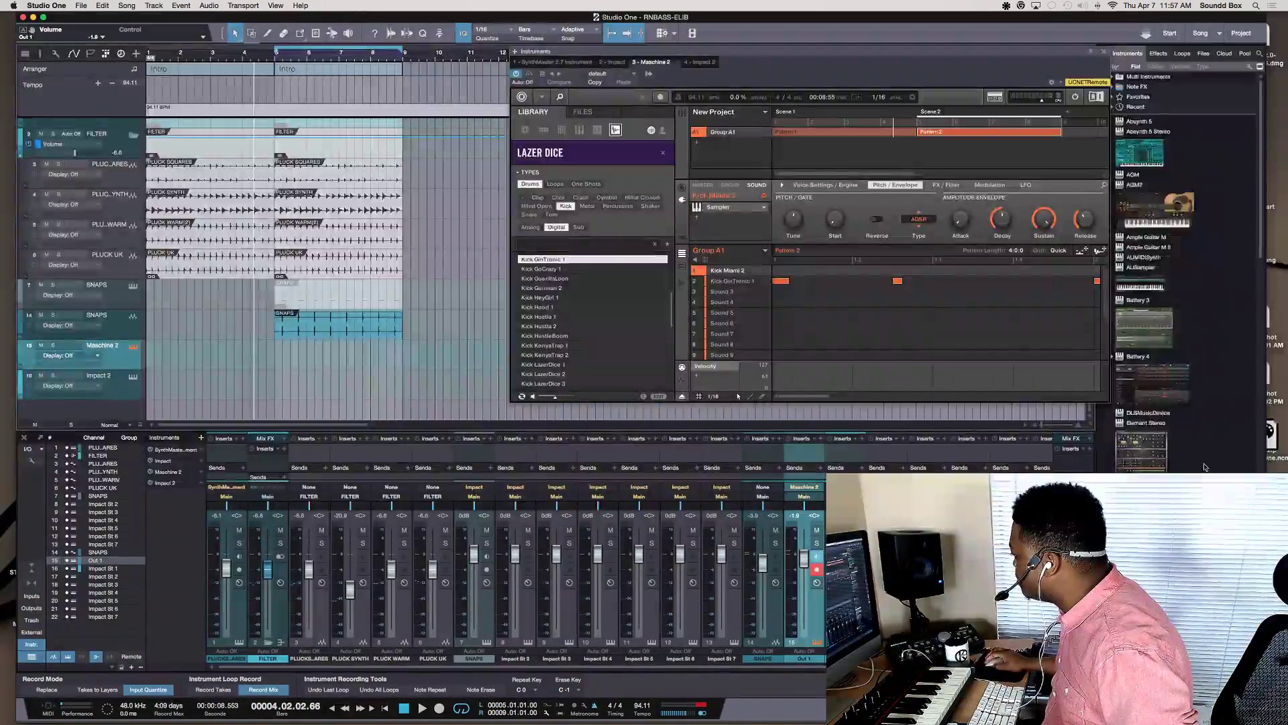
{"action": "scroll", "coordinate": [1205, 465], "scroll_direction": "down", "scroll_amount": 10}
{"action": "left_click", "coordinate": [1154, 262]}
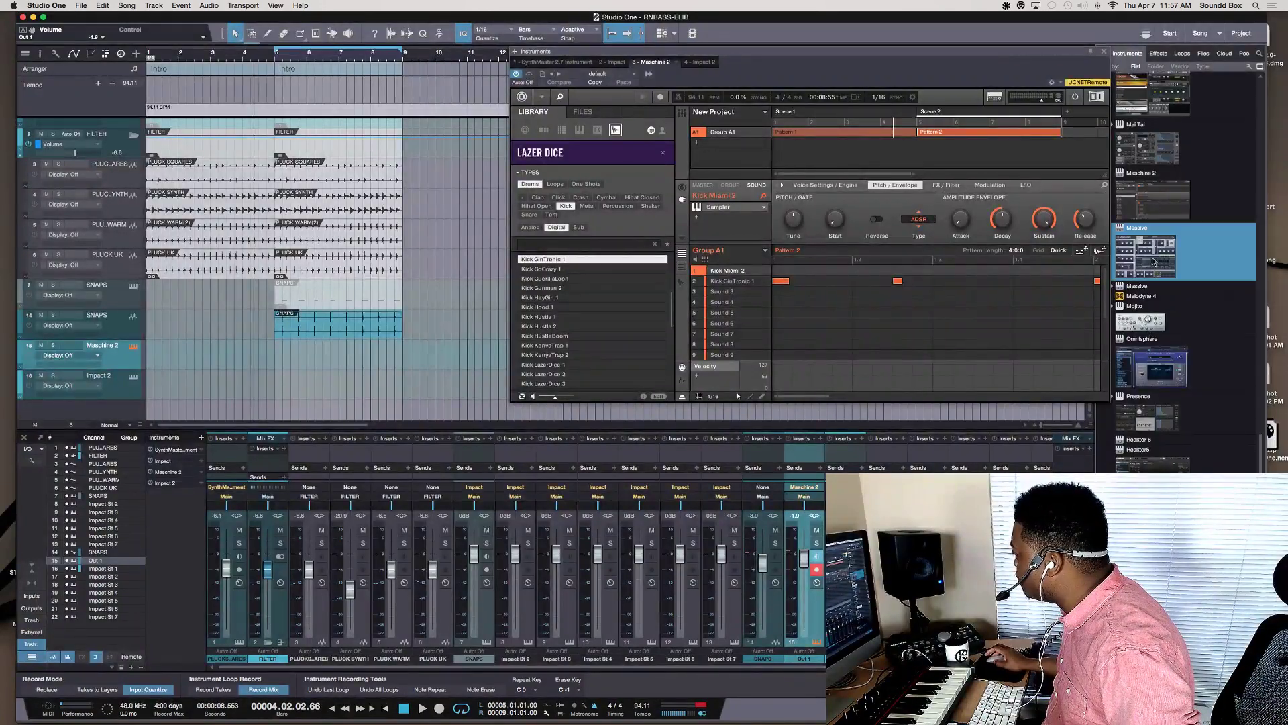
{"action": "left_click_drag", "start_coordinate": [1145, 258], "coordinate": [286, 413]}
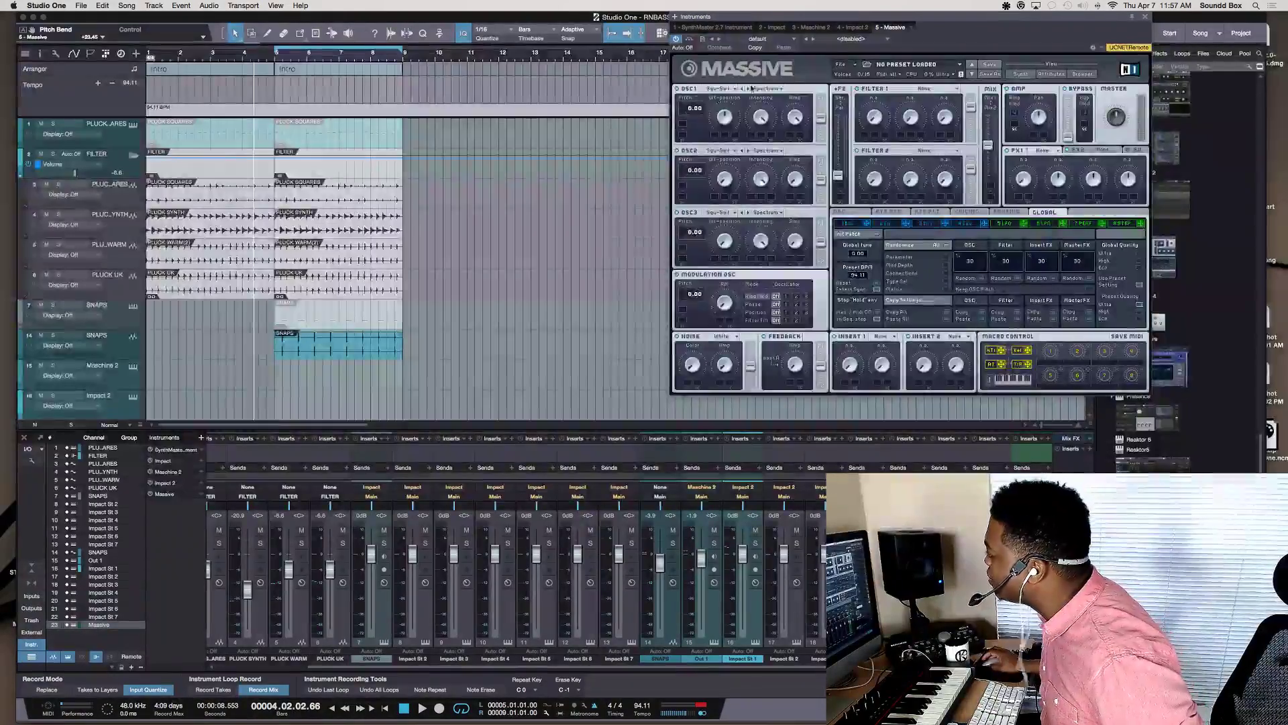
Load the Elib SubBass sound into Massive from its Favorites folder
{"action": "left_click_drag", "start_coordinate": [944, 21], "coordinate": [935, 14]}
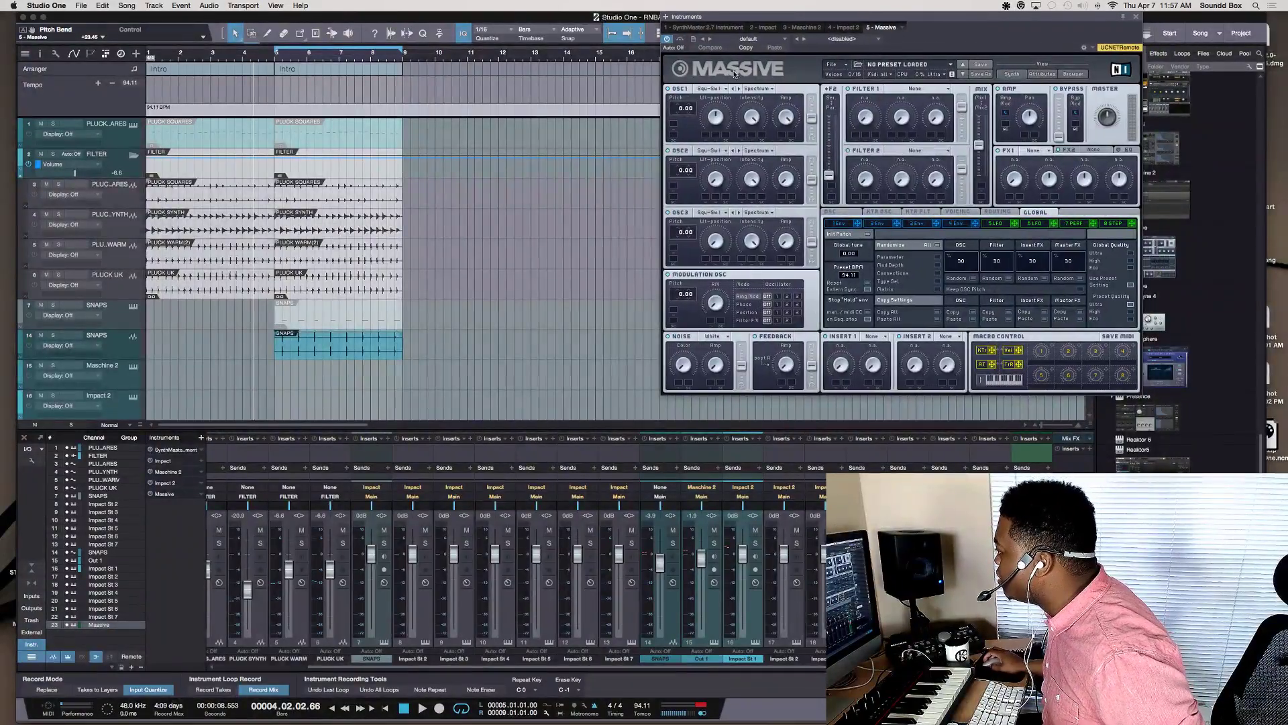
{"action": "left_click", "coordinate": [783, 40]}
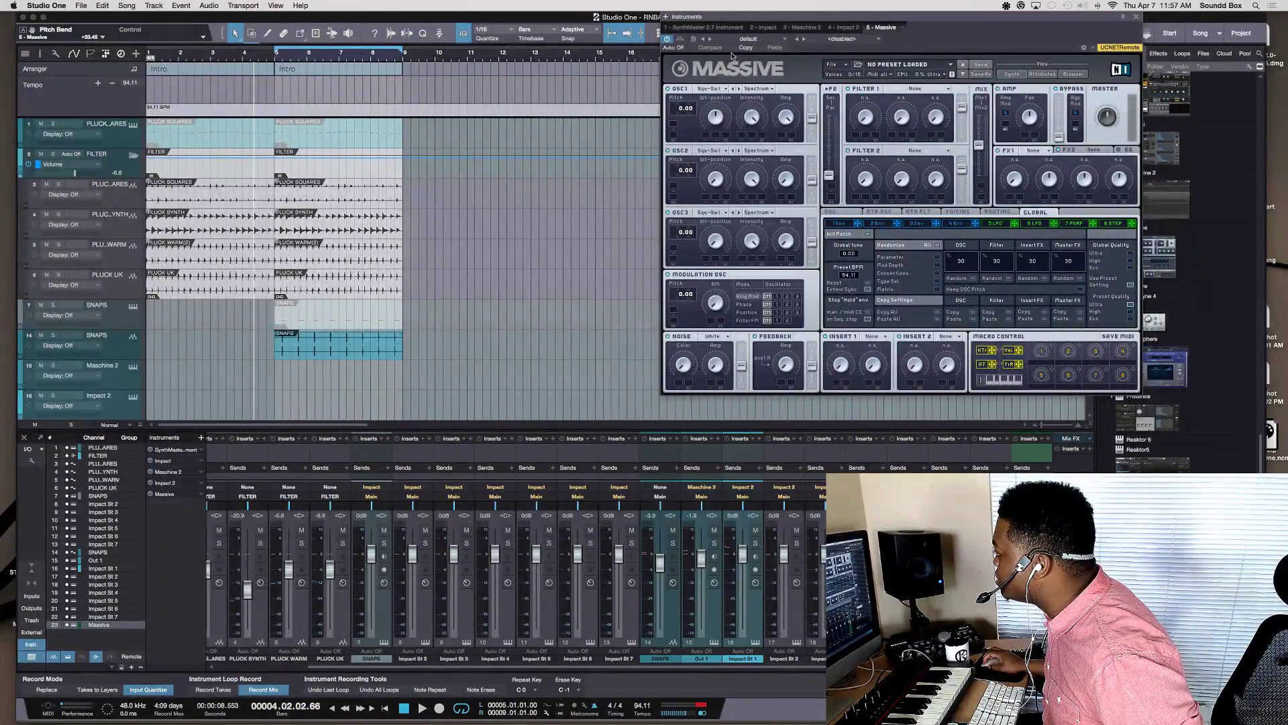
{"action": "left_click", "coordinate": [939, 65]}
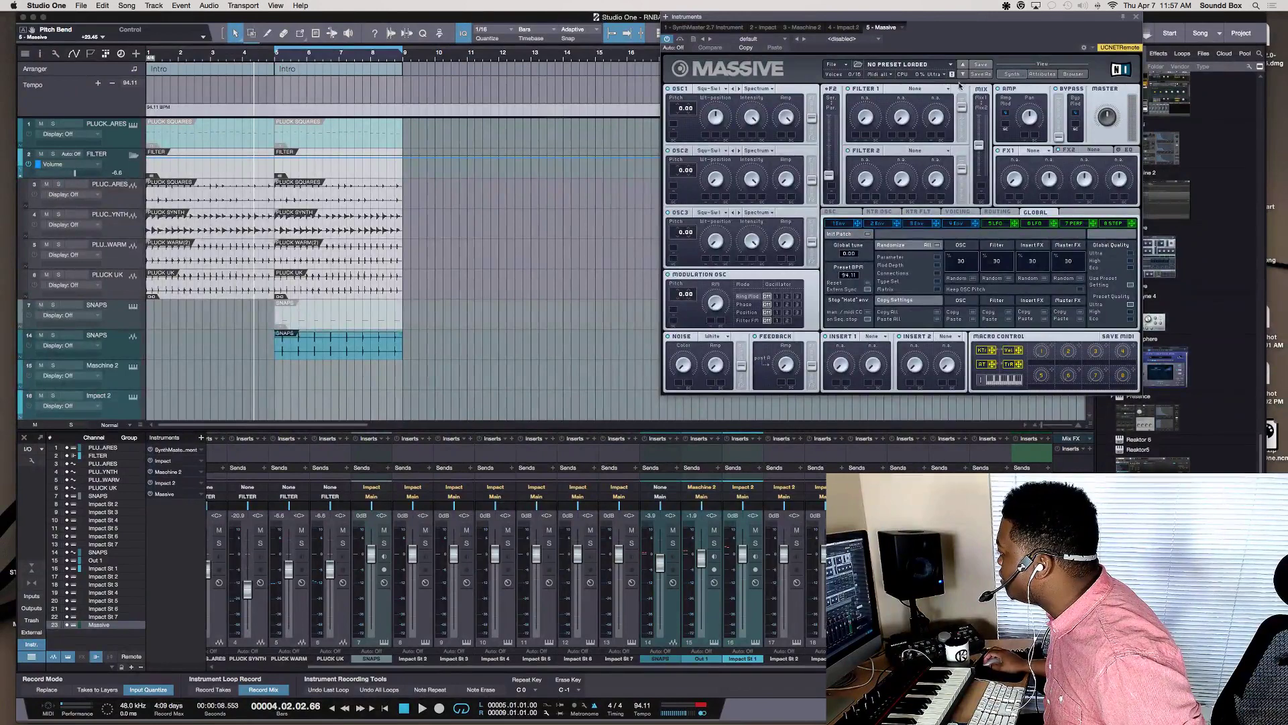
{"action": "left_click", "coordinate": [833, 64]}
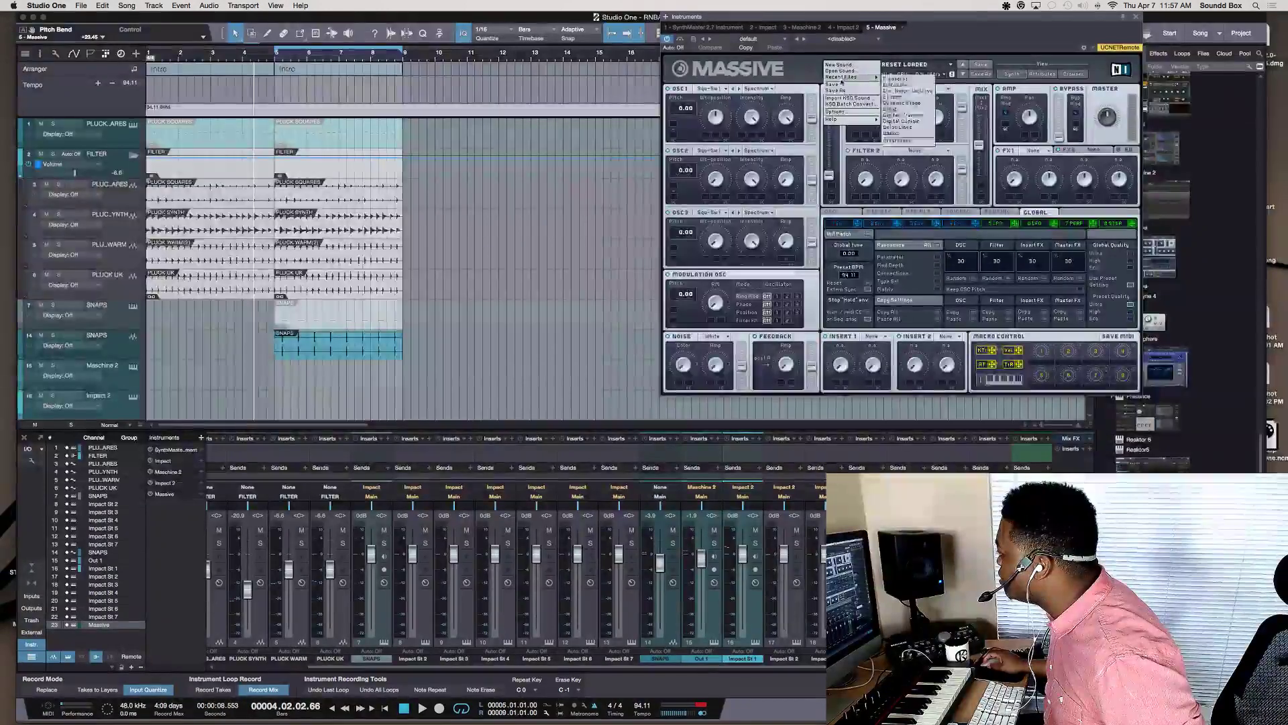
{"action": "mouse_move", "coordinate": [871, 79]}
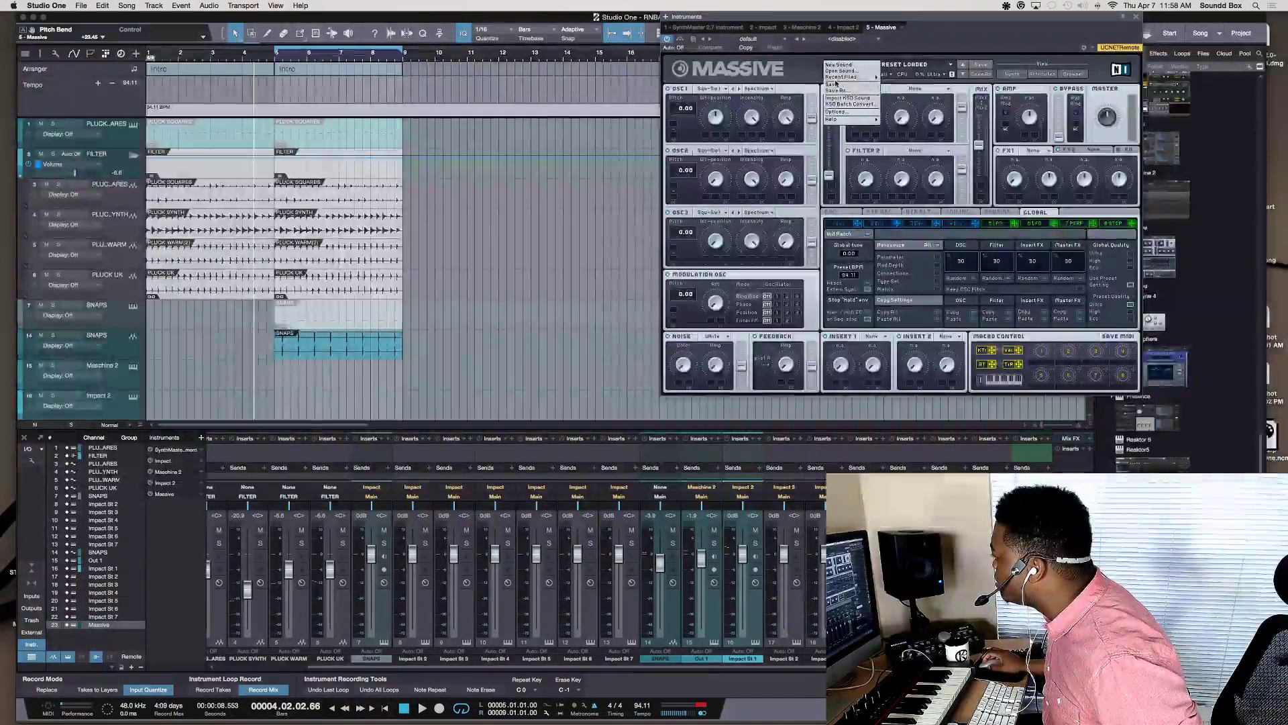
{"action": "mouse_move", "coordinate": [861, 122]}
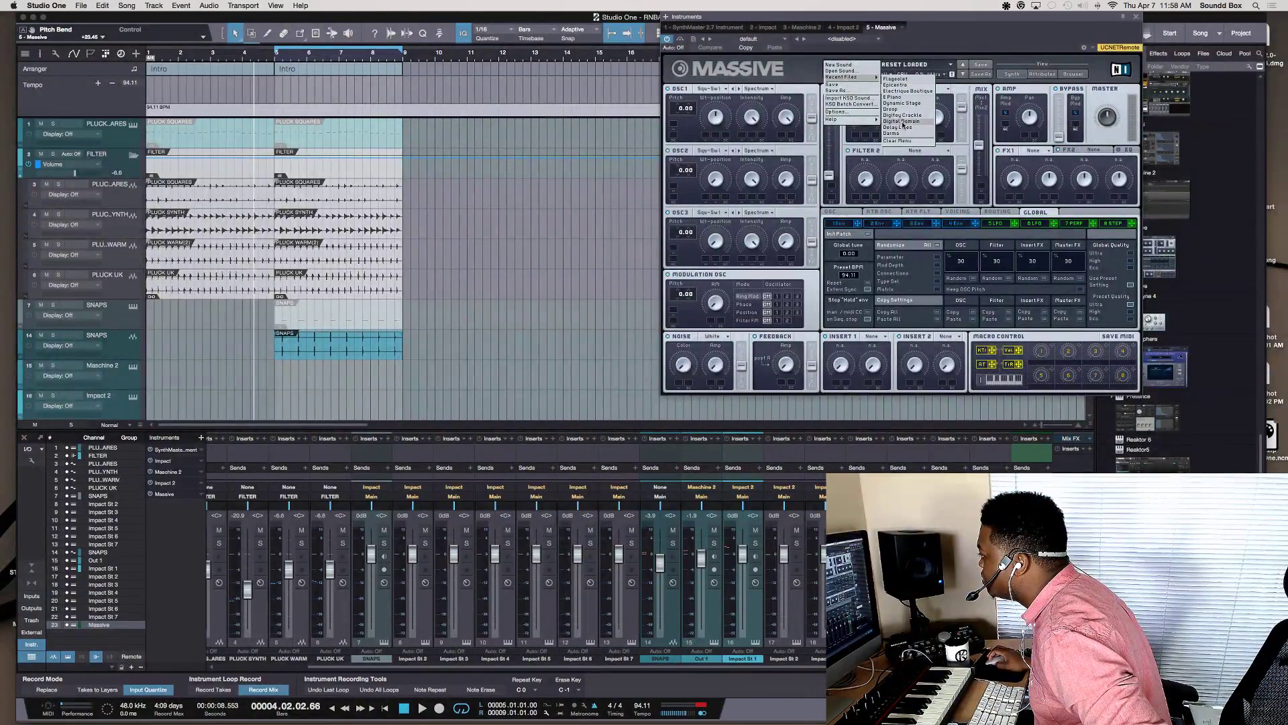
{"action": "left_click", "coordinate": [841, 71]}
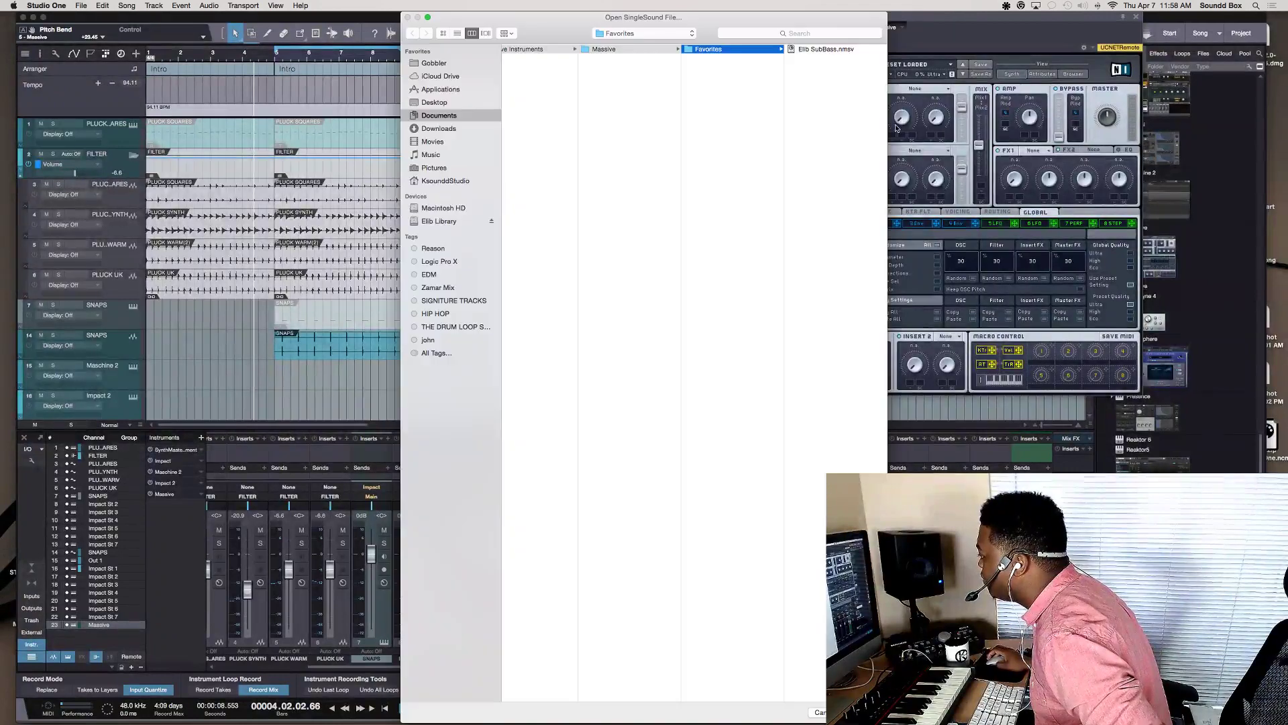
{"action": "double_click", "coordinate": [842, 49]}
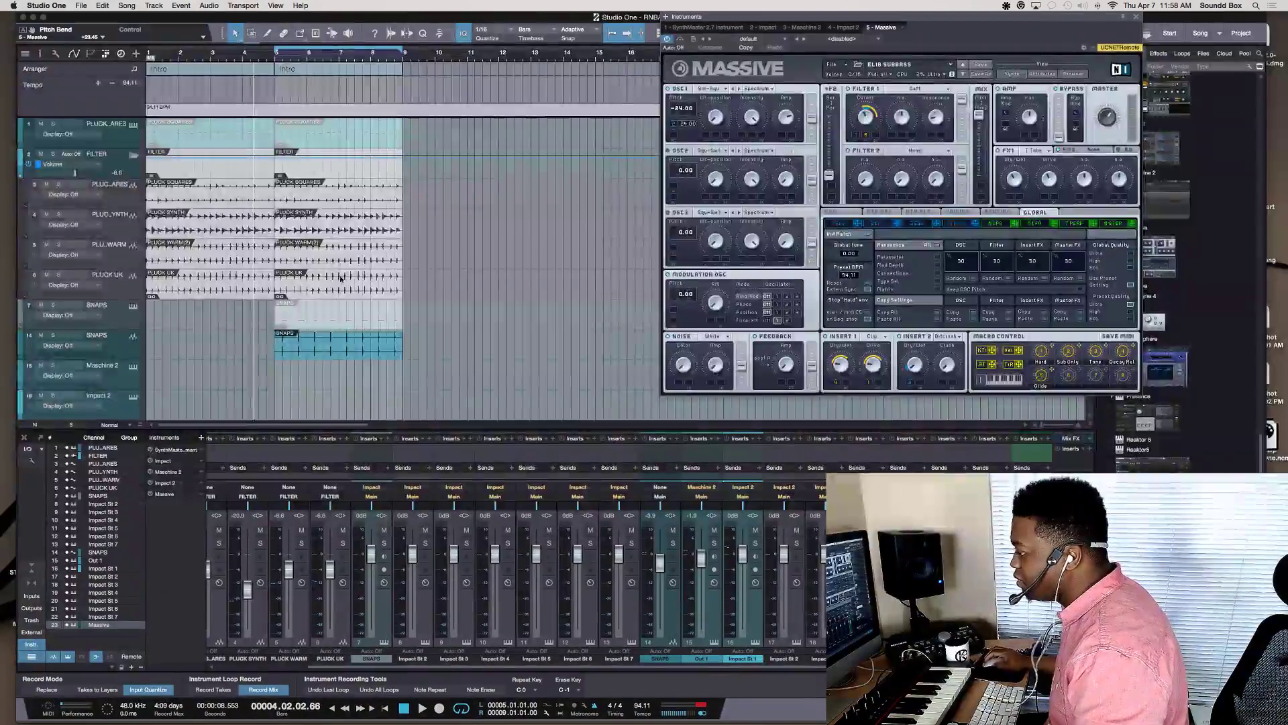
Record a sub bass part on the Massive track from bar 4 into the bar 5 loop
{"action": "scroll", "coordinate": [385, 209], "scroll_direction": "down", "scroll_amount": 2}
{"action": "scroll", "coordinate": [216, 396], "scroll_direction": "right", "scroll_amount": 5}
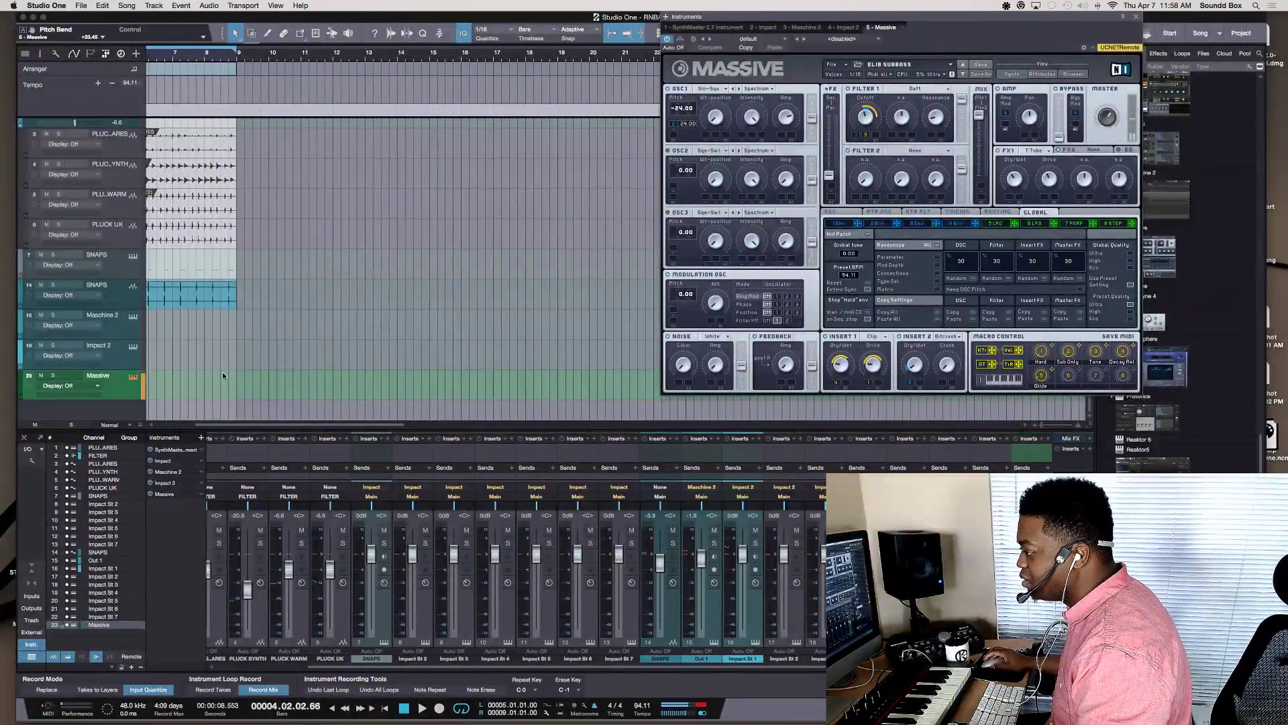
{"action": "left_click", "coordinate": [254, 440]}
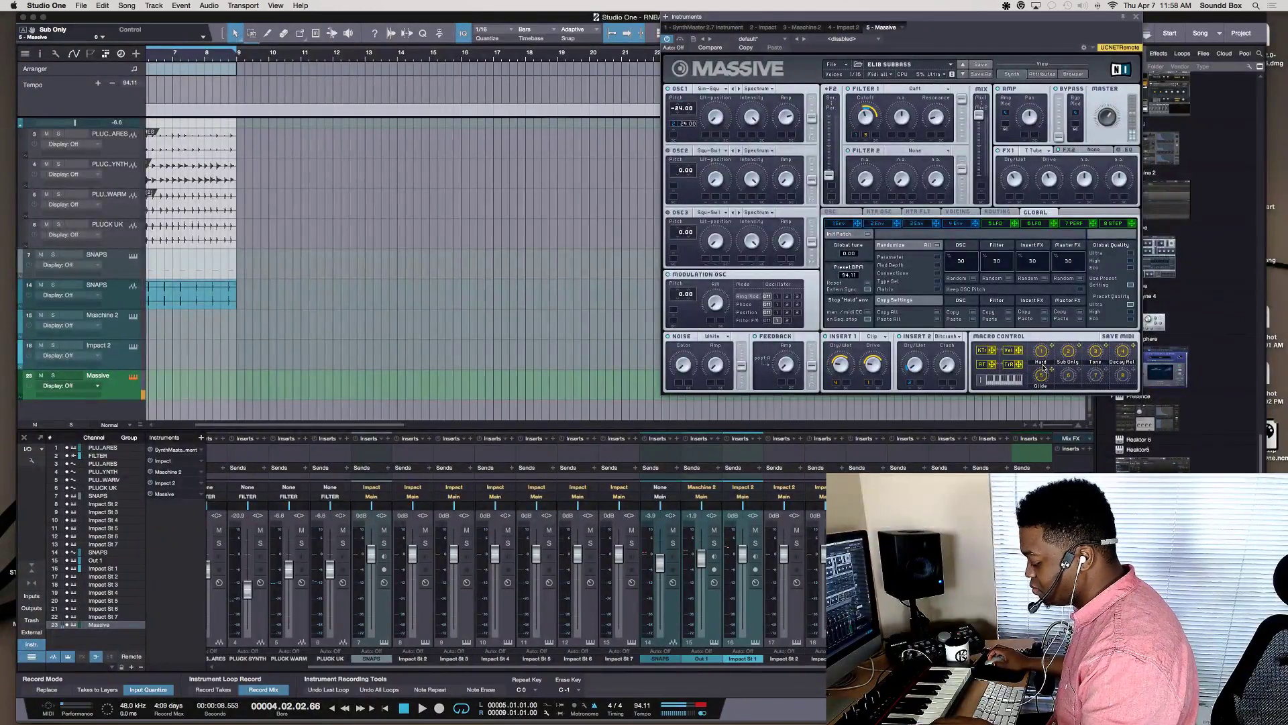
{"action": "key", "text": "KP_Multiply"}
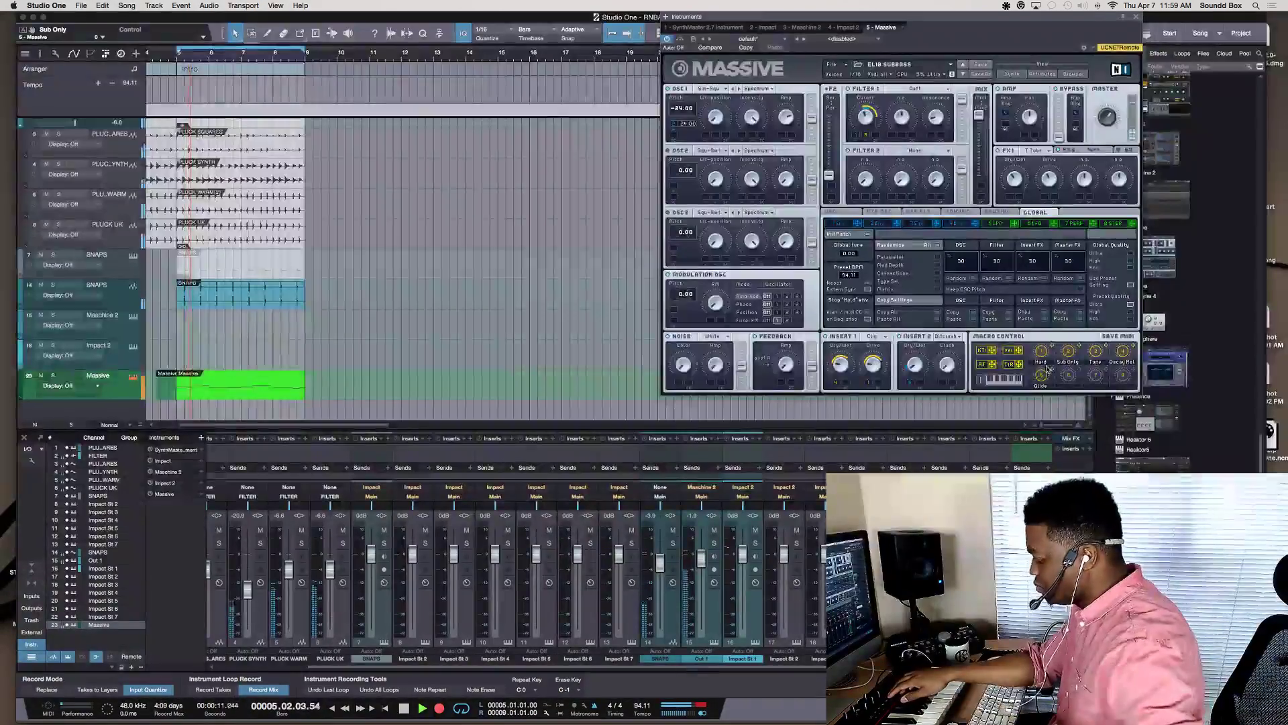
{"action": "key", "text": "KP_Multiply"}
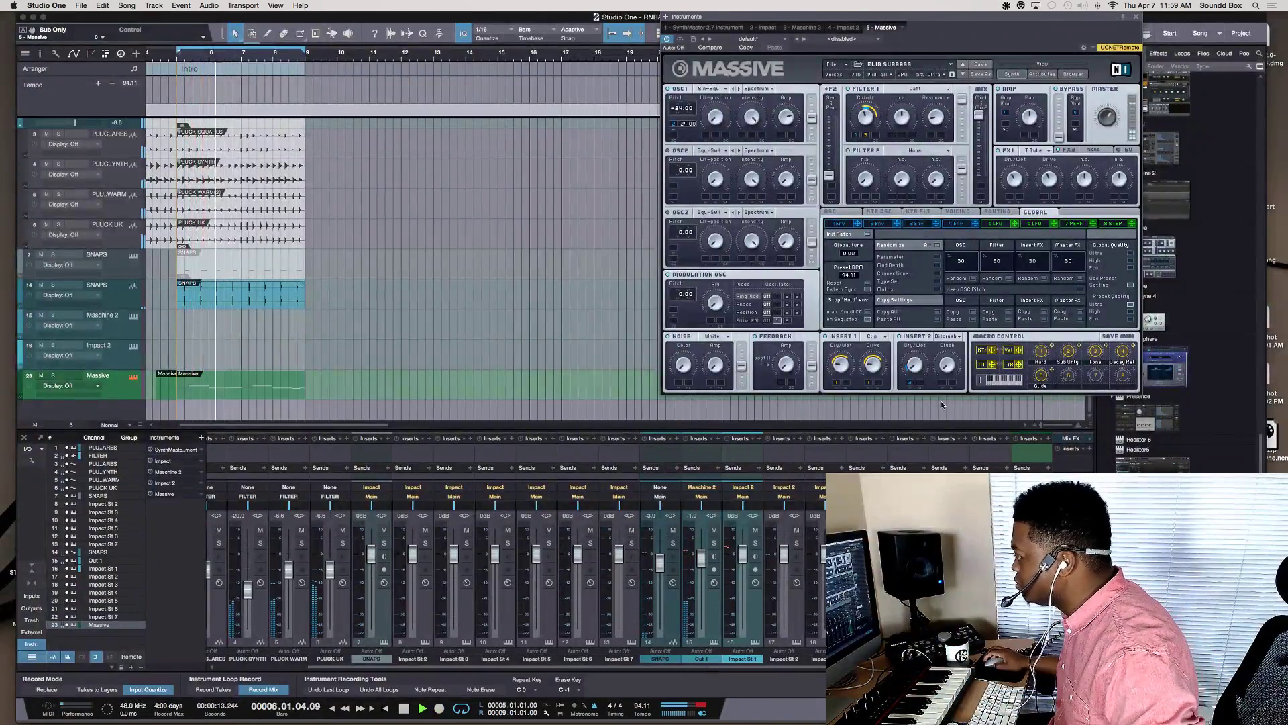
Adjust Massive's Hard, Sub Only, Glide and Tone macro controls while the loop plays
{"action": "left_click_drag", "start_coordinate": [1041, 352], "coordinate": [1037, 361]}
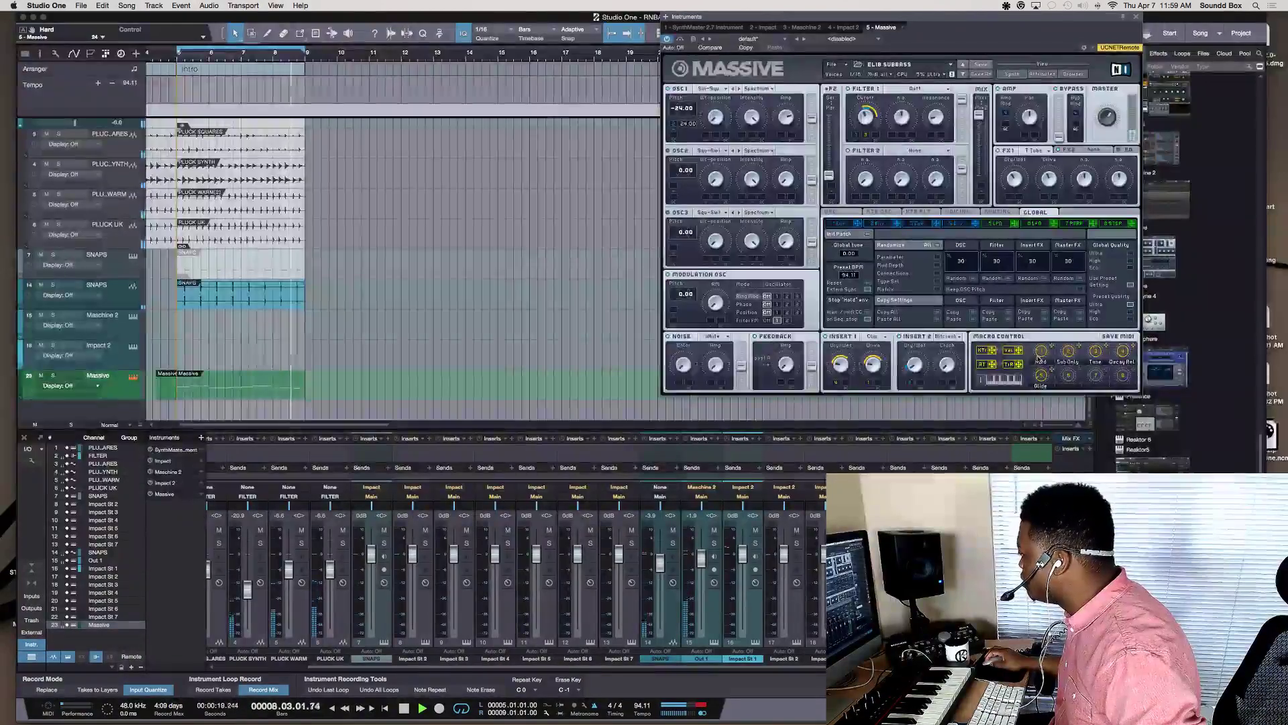
{"action": "left_click_drag", "start_coordinate": [1038, 359], "coordinate": [1040, 356]}
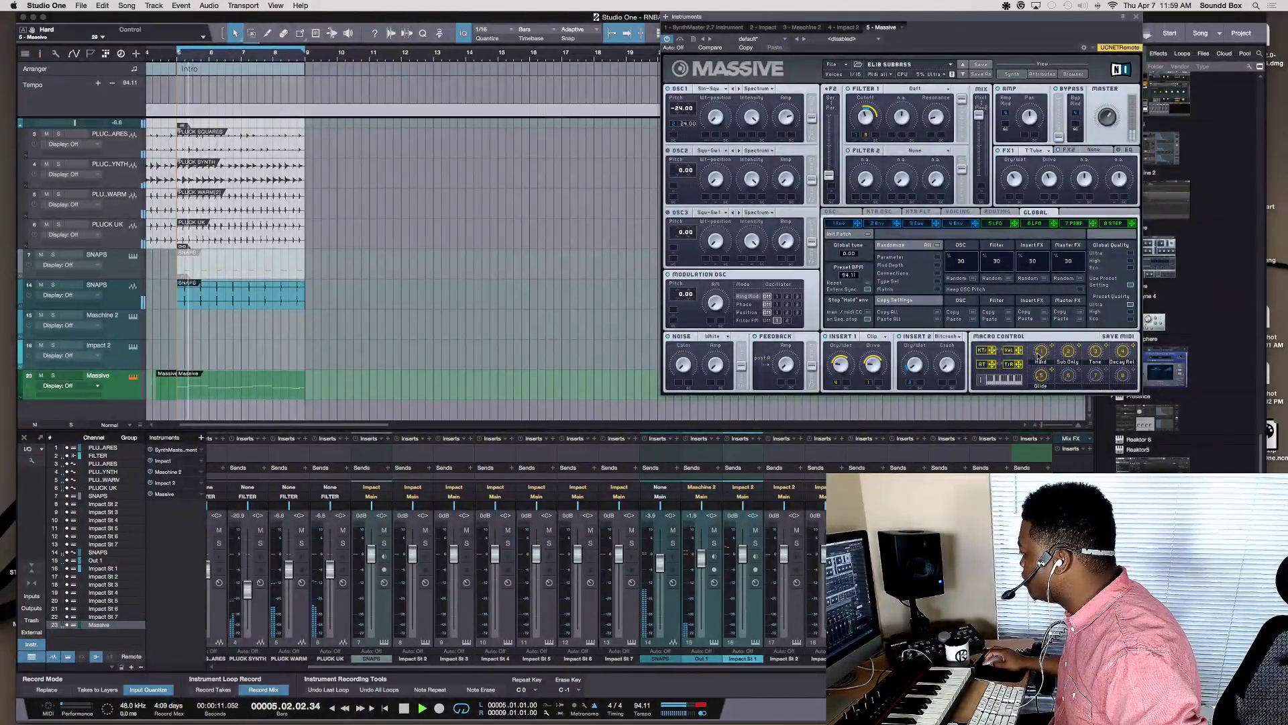
{"action": "left_click", "coordinate": [1069, 350]}
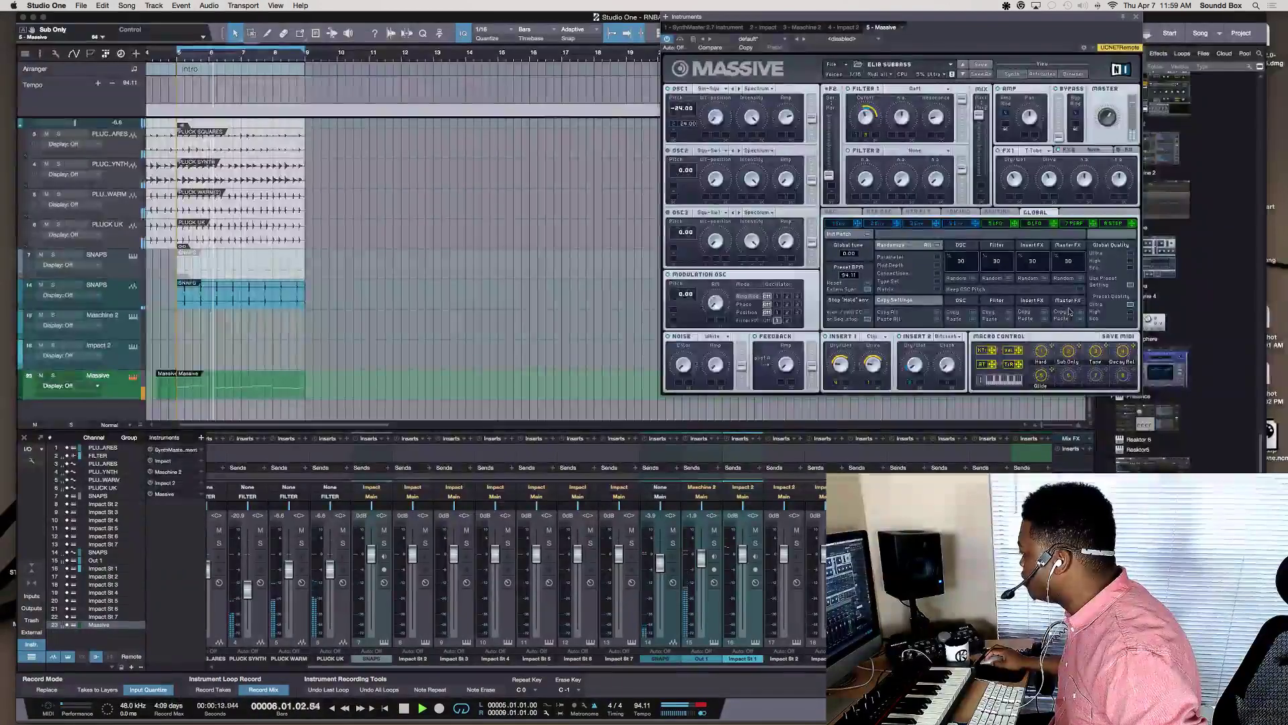
{"action": "left_click", "coordinate": [1040, 378]}
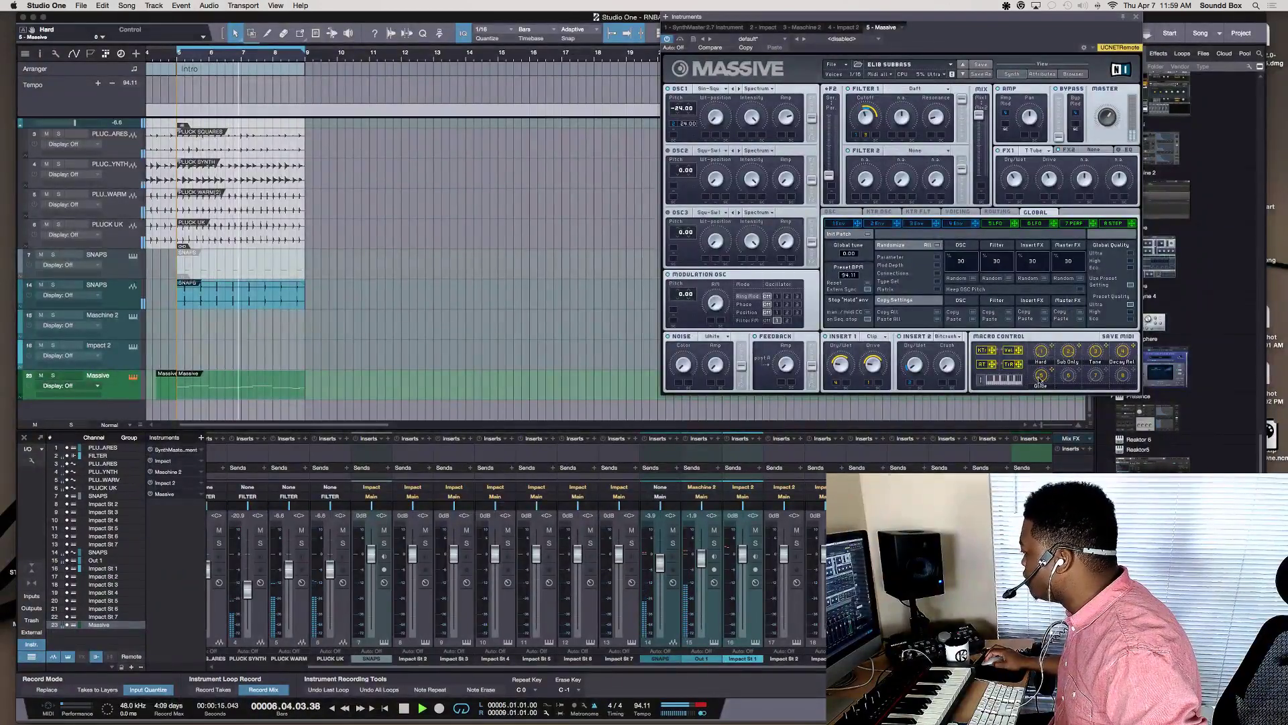
{"action": "left_click_drag", "start_coordinate": [1040, 377], "coordinate": [1037, 332]}
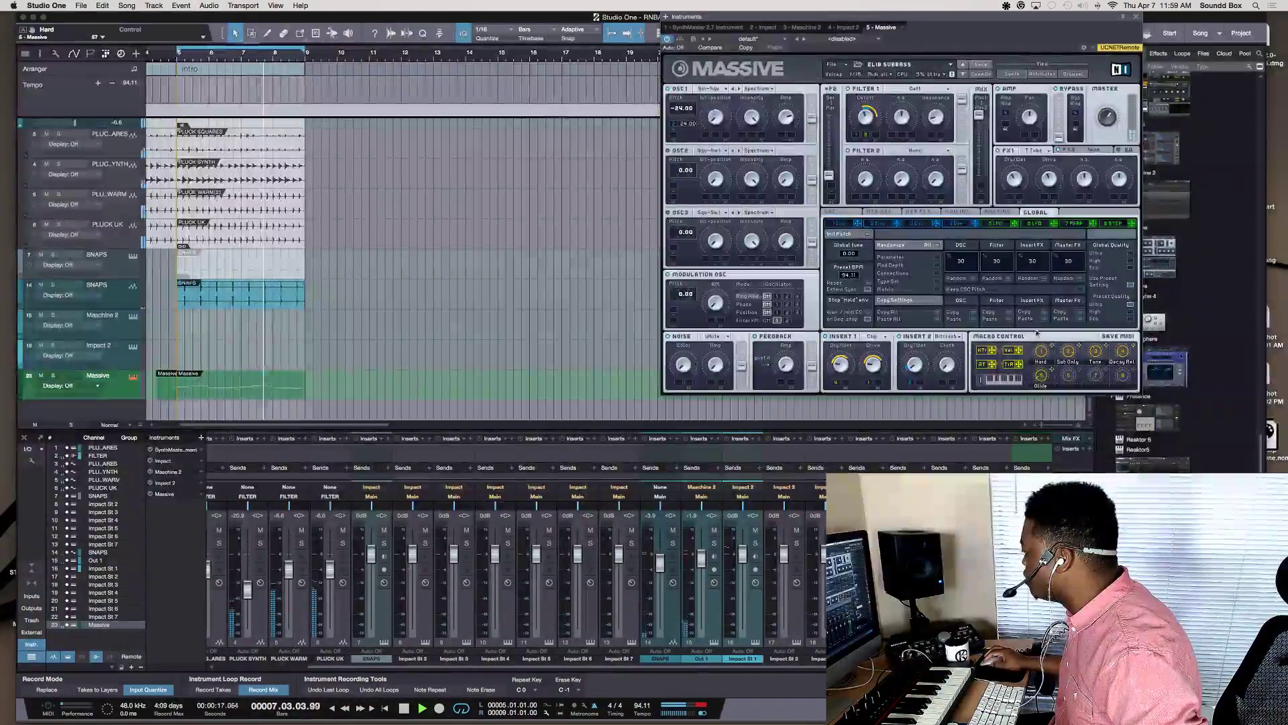
{"action": "left_click", "coordinate": [1097, 343]}
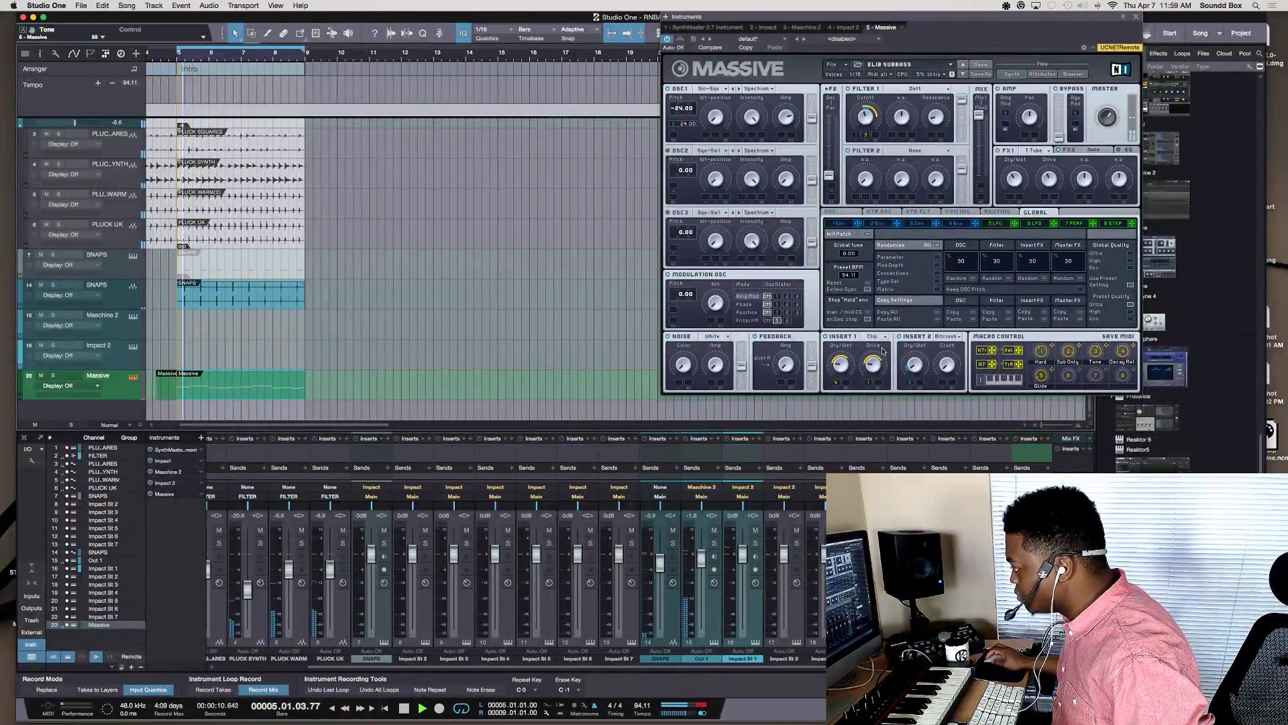
Toggle the mutes of the Impact 2 and Maschine 2 tracks, and mute the Out 1 mixer channel
{"action": "left_click", "coordinate": [39, 346]}
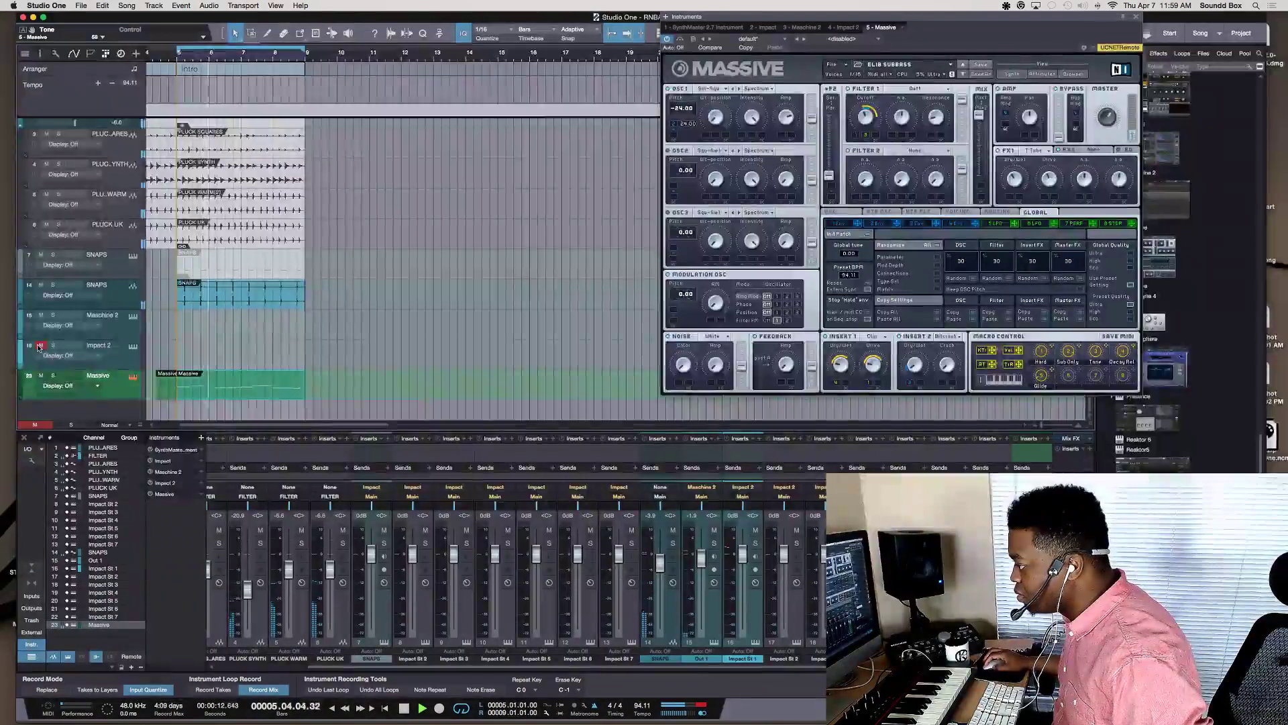
{"action": "left_click", "coordinate": [40, 346]}
{"action": "left_click", "coordinate": [40, 314]}
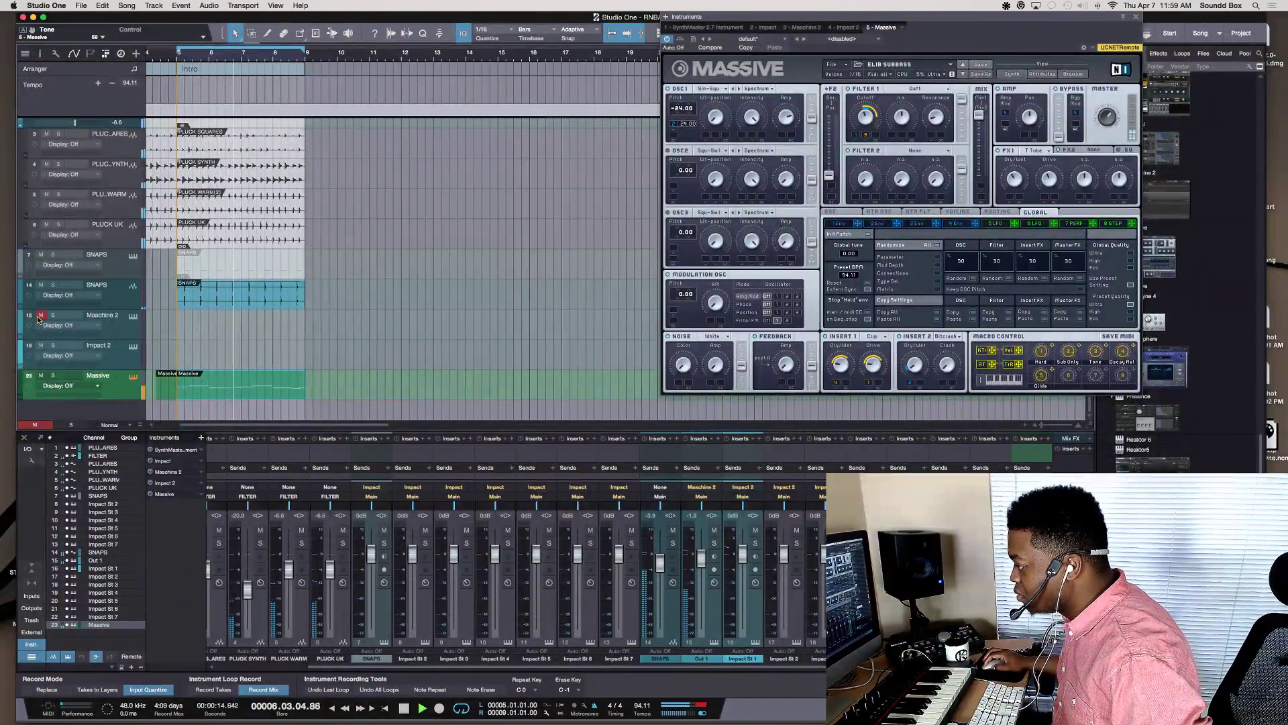
{"action": "left_click", "coordinate": [40, 314]}
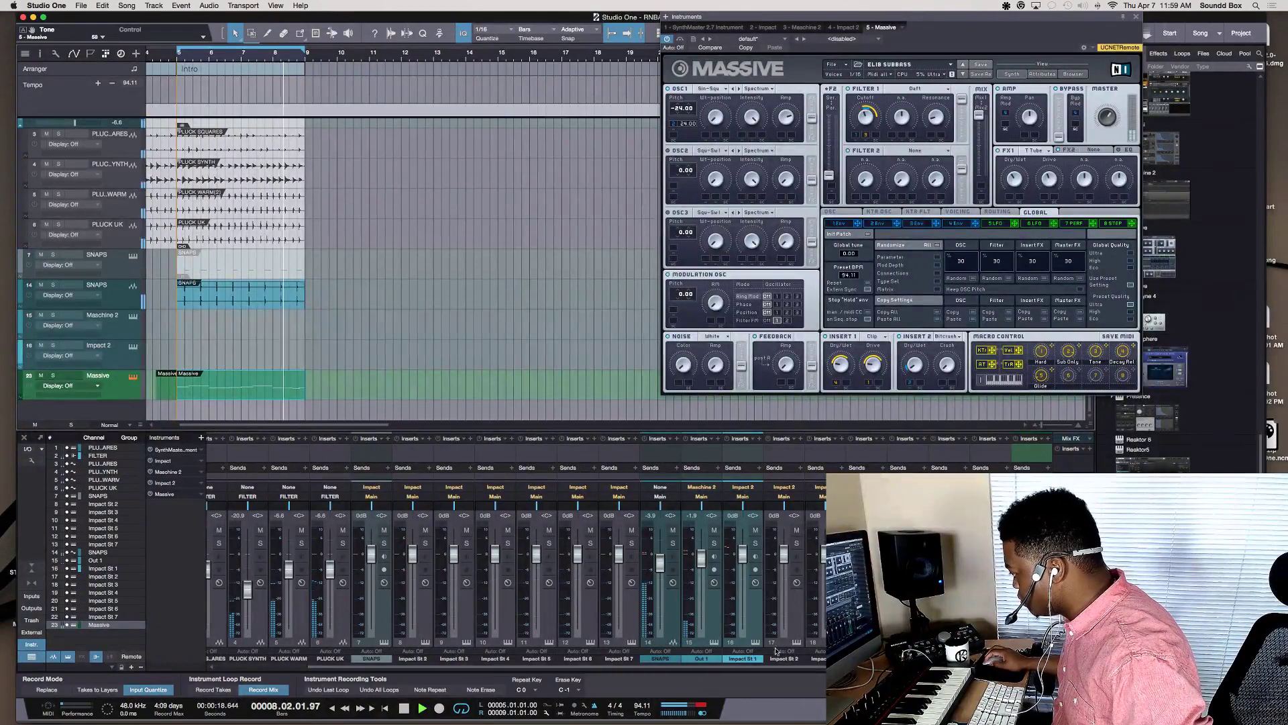
{"action": "left_click", "coordinate": [714, 530]}
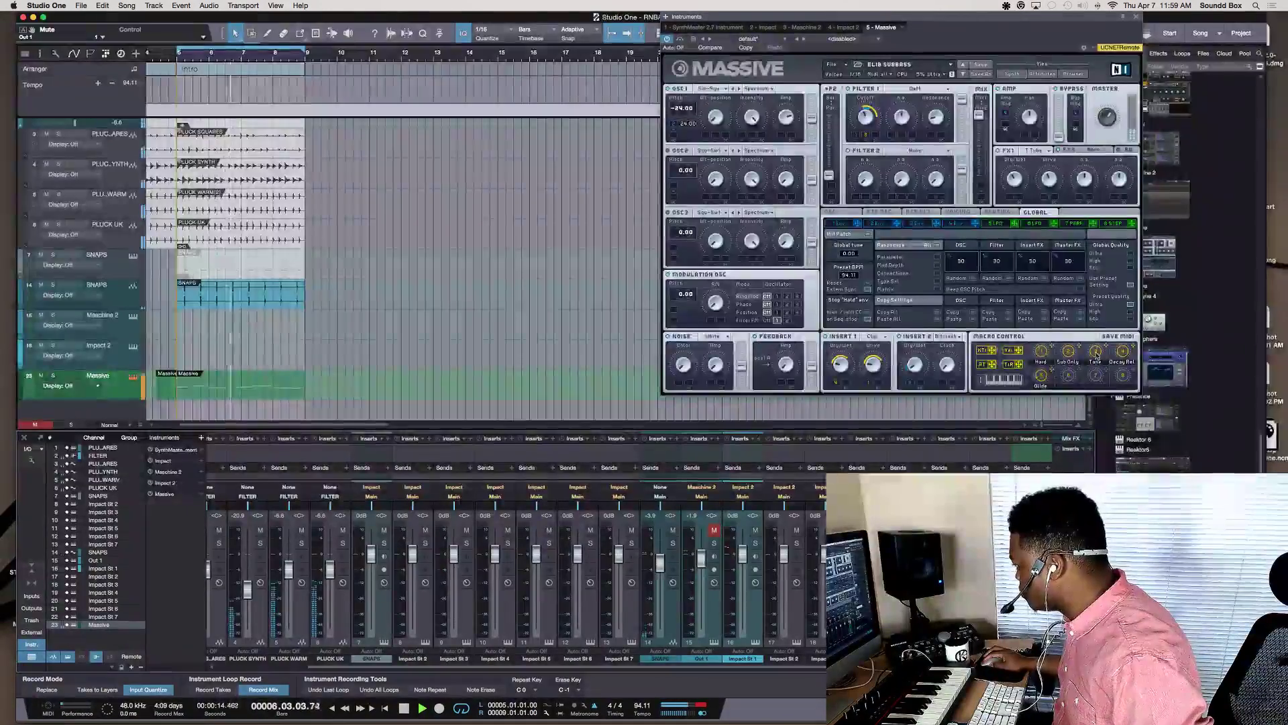
Readjust Massive's Hard macro during playback, stop the loop and close the instrument window
{"action": "left_click", "coordinate": [1039, 330]}
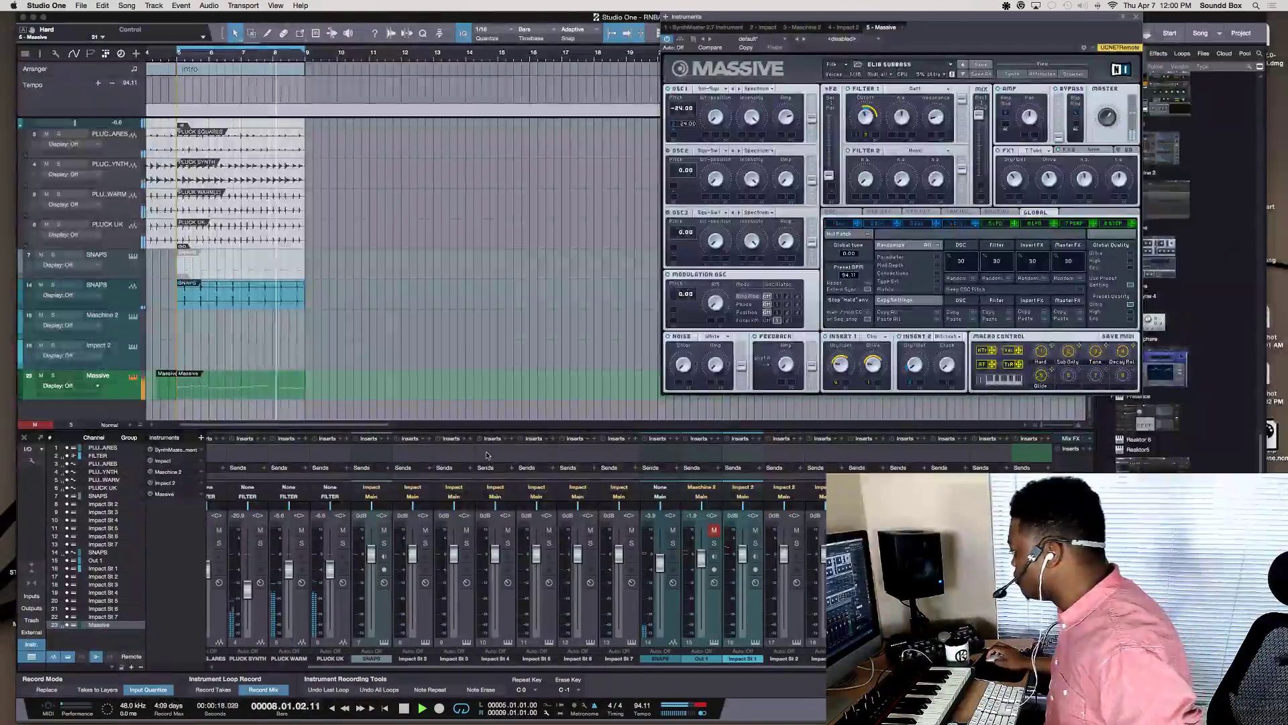
{"action": "key", "text": "space"}
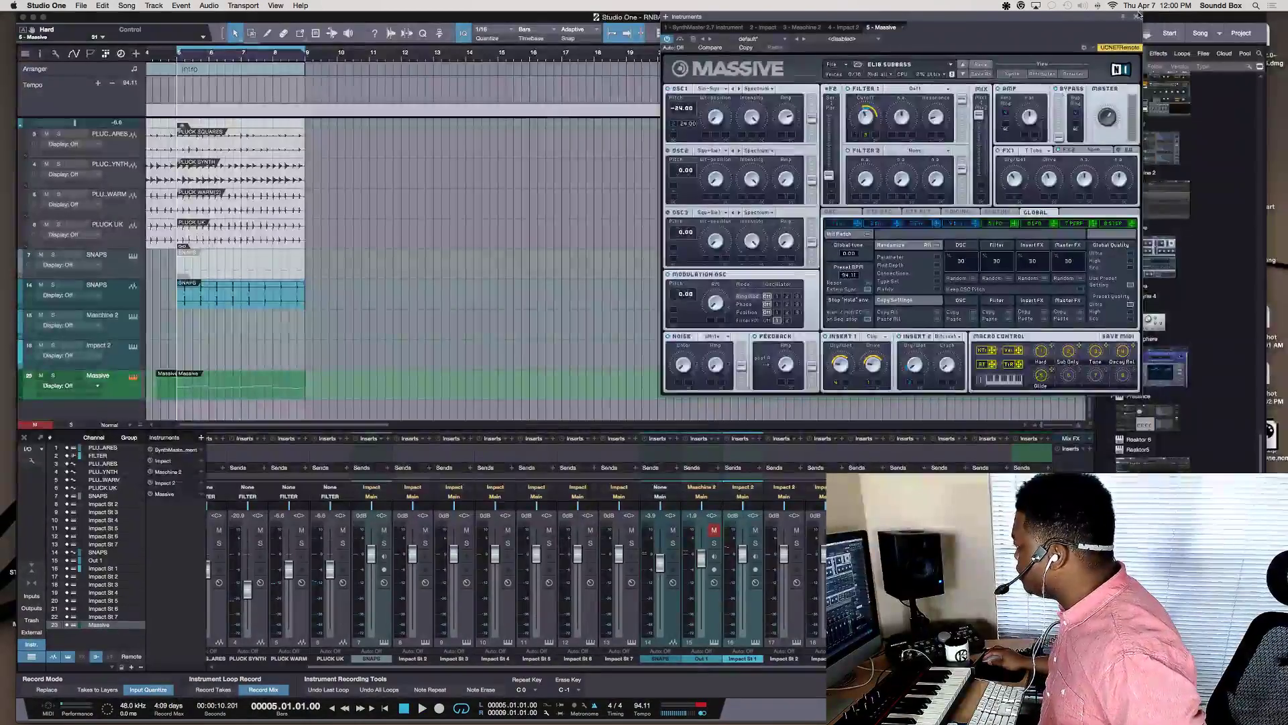
{"action": "key", "text": "super+w"}
Find the Pro EQ among the effects and insert it on the Massive channel, moving its window over the arrangement
{"action": "left_click", "coordinate": [1161, 53]}
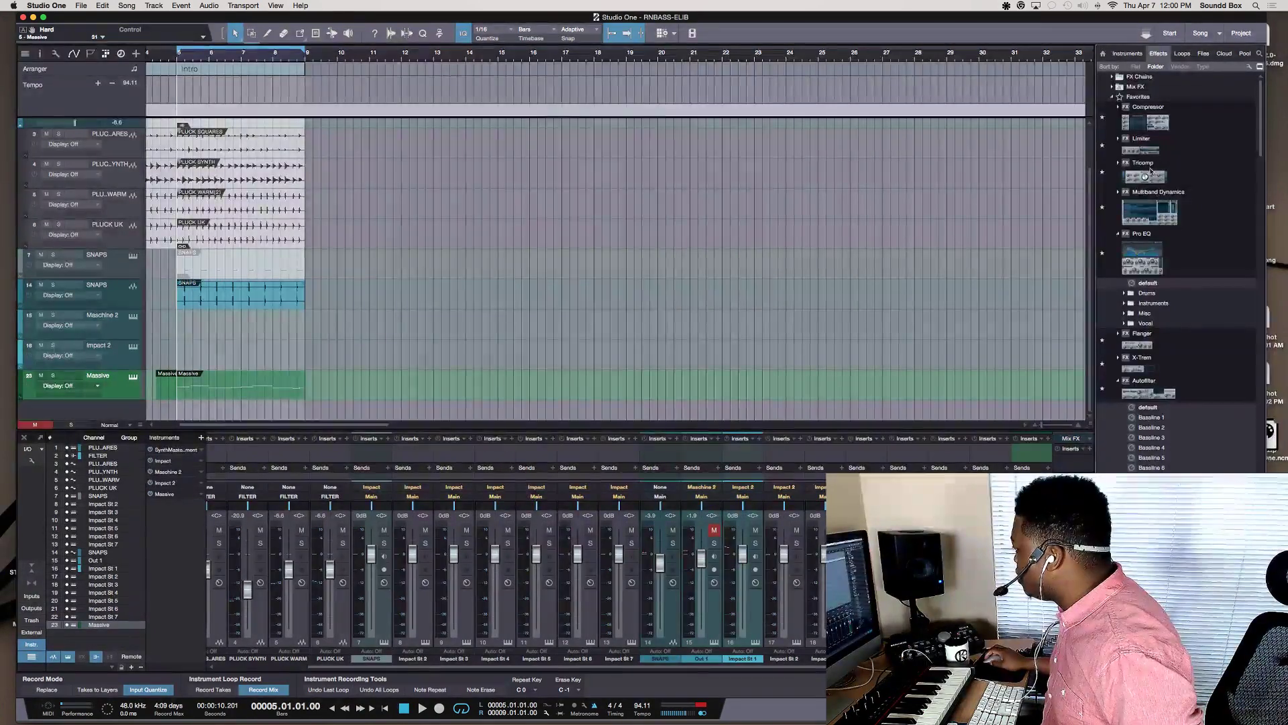
{"action": "left_click", "coordinate": [1156, 266]}
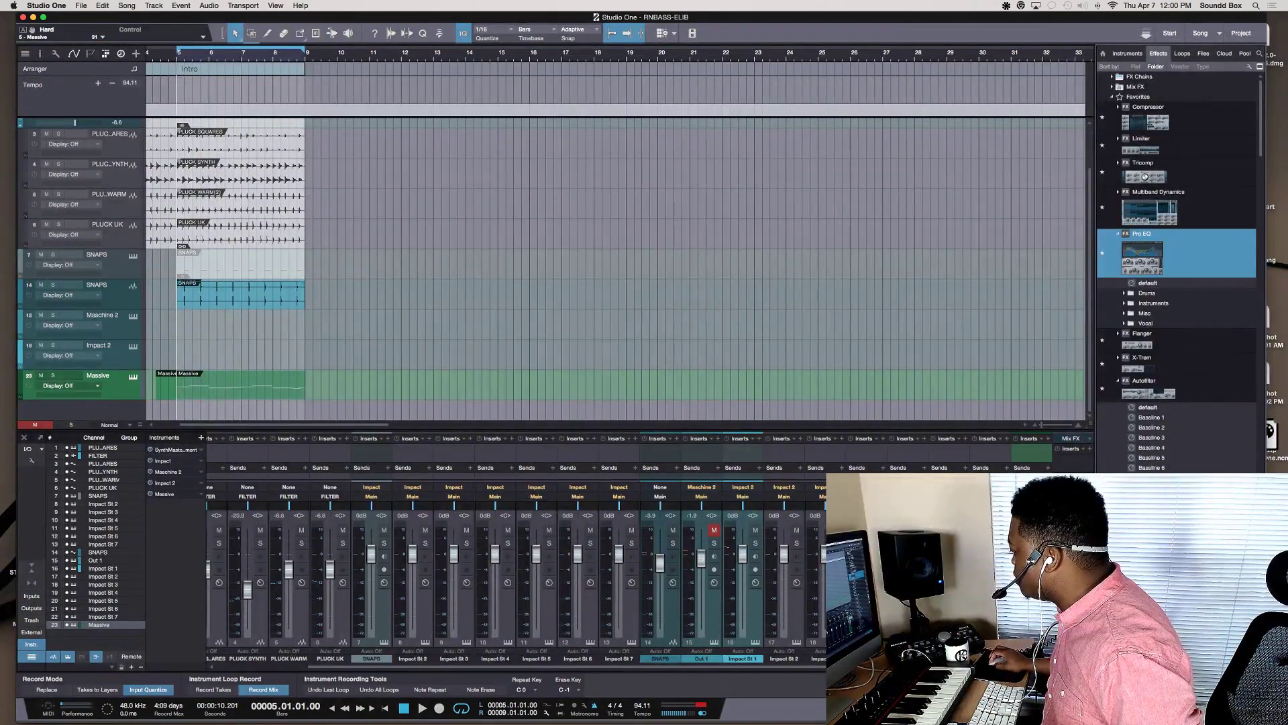
{"action": "left_click_drag", "start_coordinate": [1030, 457], "coordinate": [116, 358]}
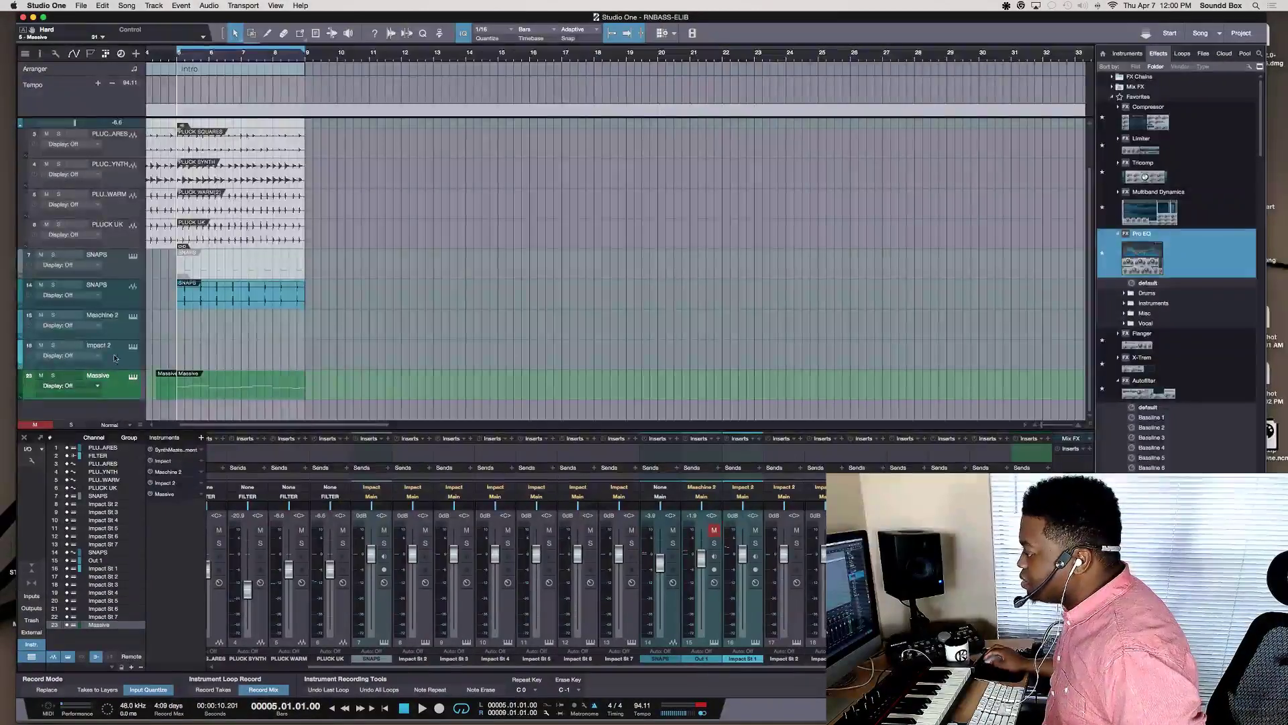
{"action": "left_click_drag", "start_coordinate": [89, 404], "coordinate": [156, 355]}
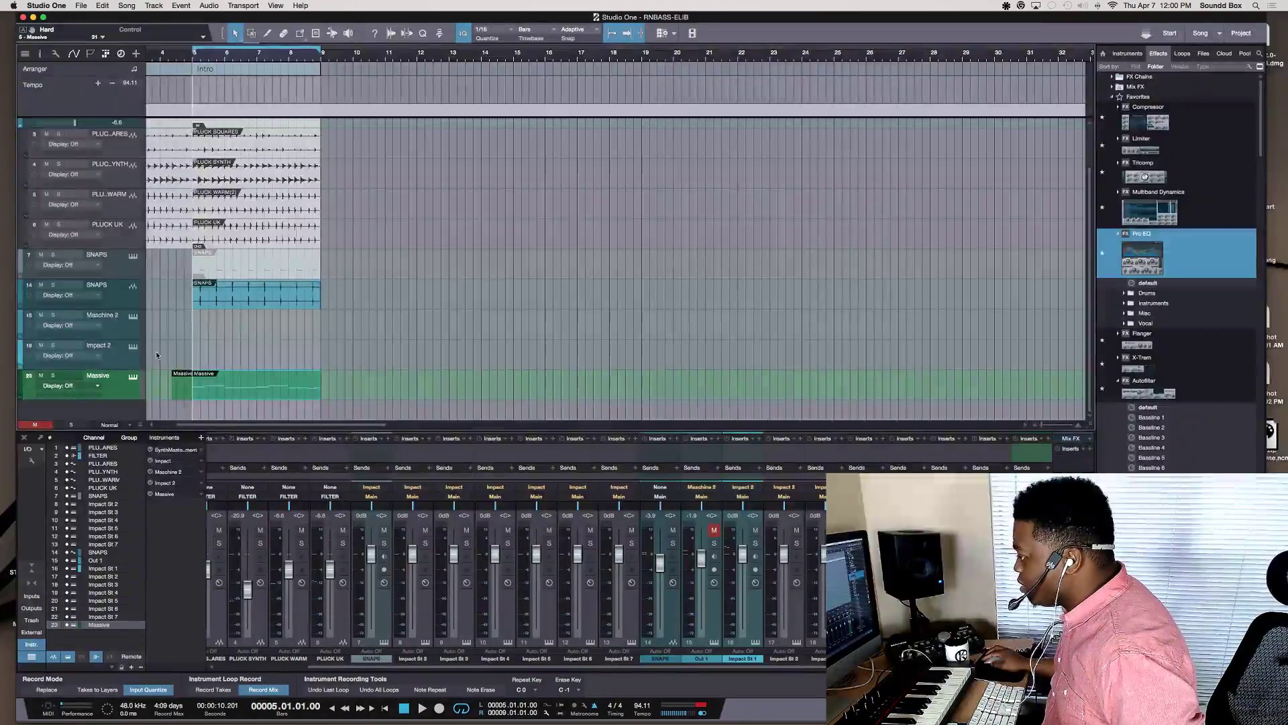
{"action": "left_click_drag", "start_coordinate": [825, 408], "coordinate": [1043, 455]}
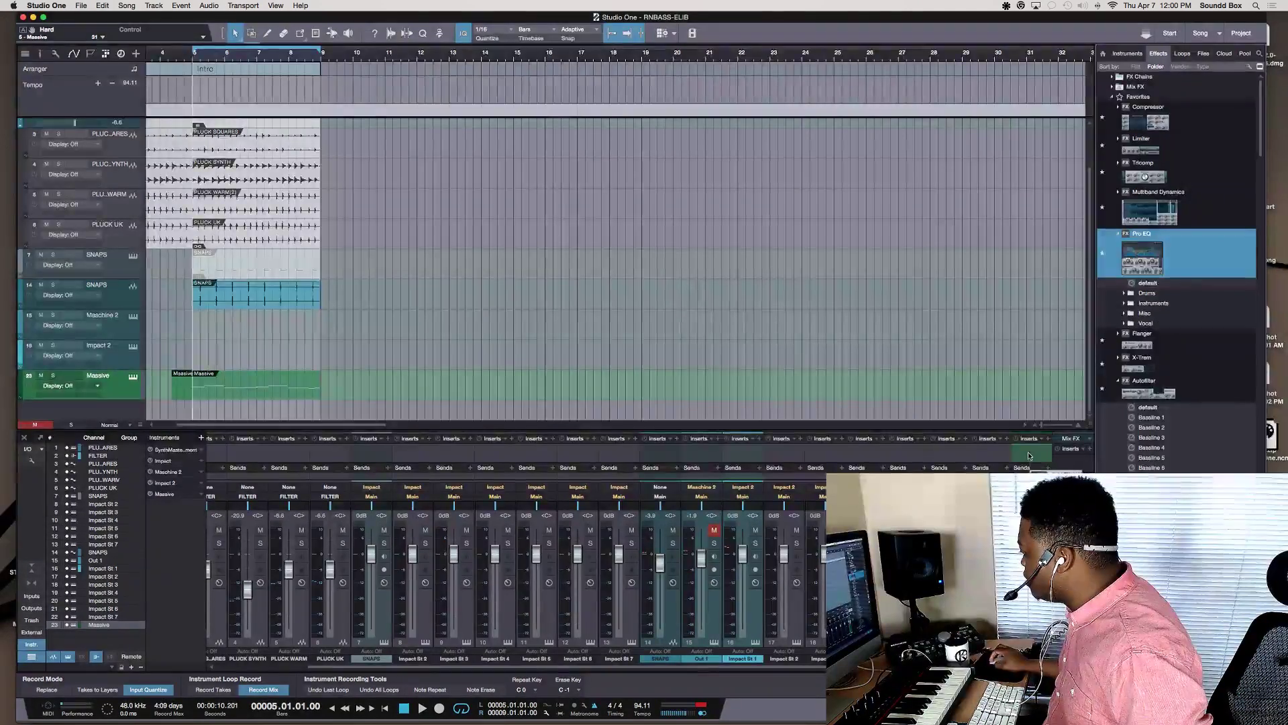
{"action": "left_click_drag", "start_coordinate": [810, 256], "coordinate": [585, 121]}
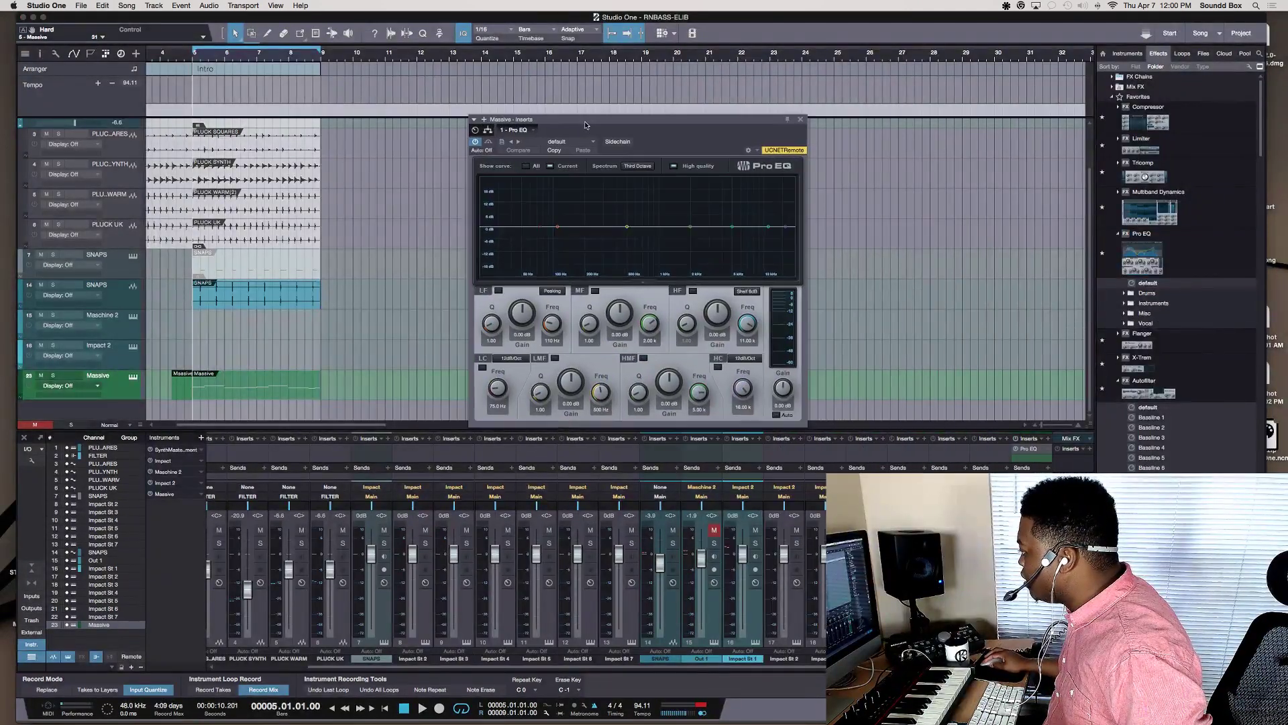
With the loop playing, cut Pro EQ's MF band by over 20 dB, set the high cut to 14.70 kHz, and cut the LMF band about 10 dB
{"action": "key", "text": "space"}
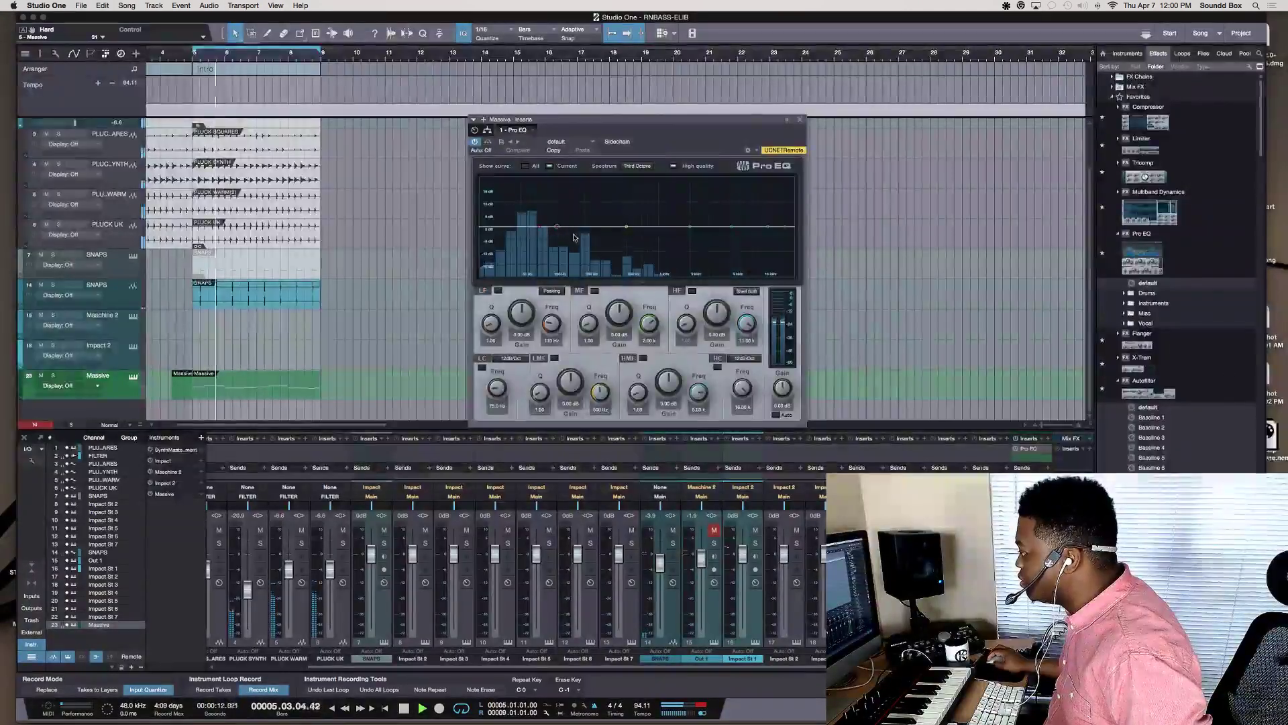
{"action": "left_click_drag", "start_coordinate": [690, 227], "coordinate": [746, 278]}
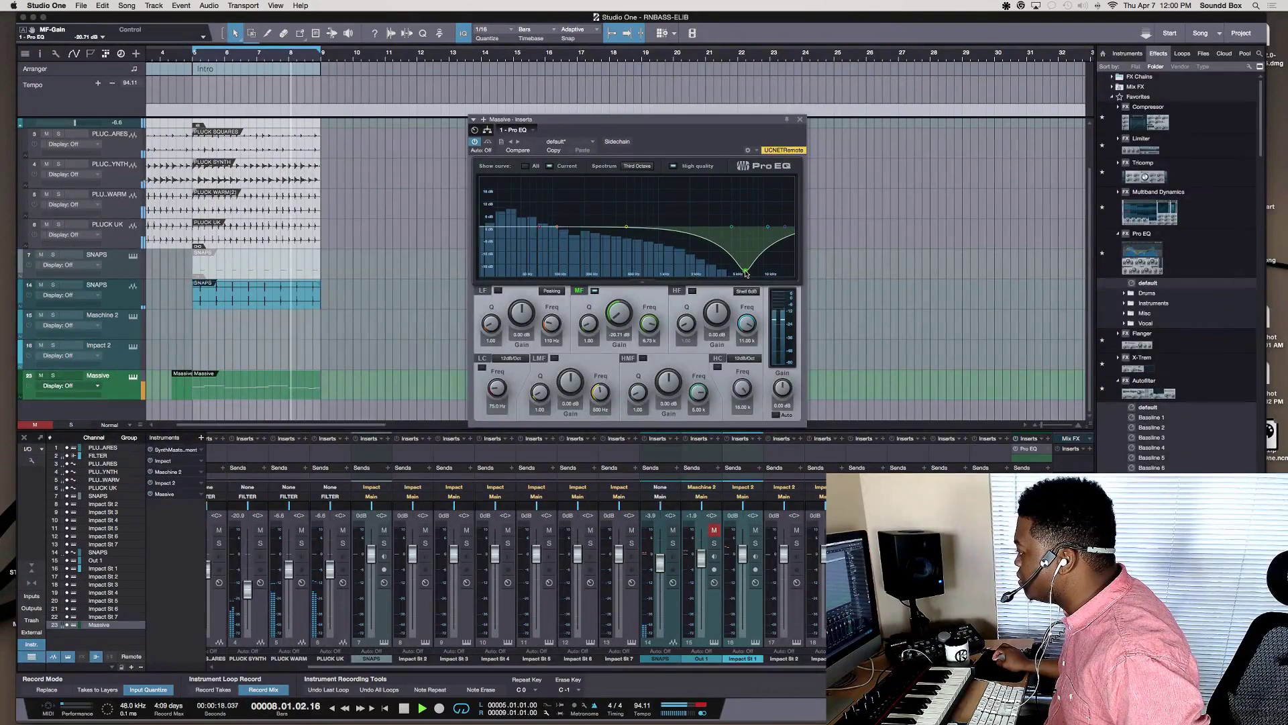
{"action": "left_click", "coordinate": [786, 229]}
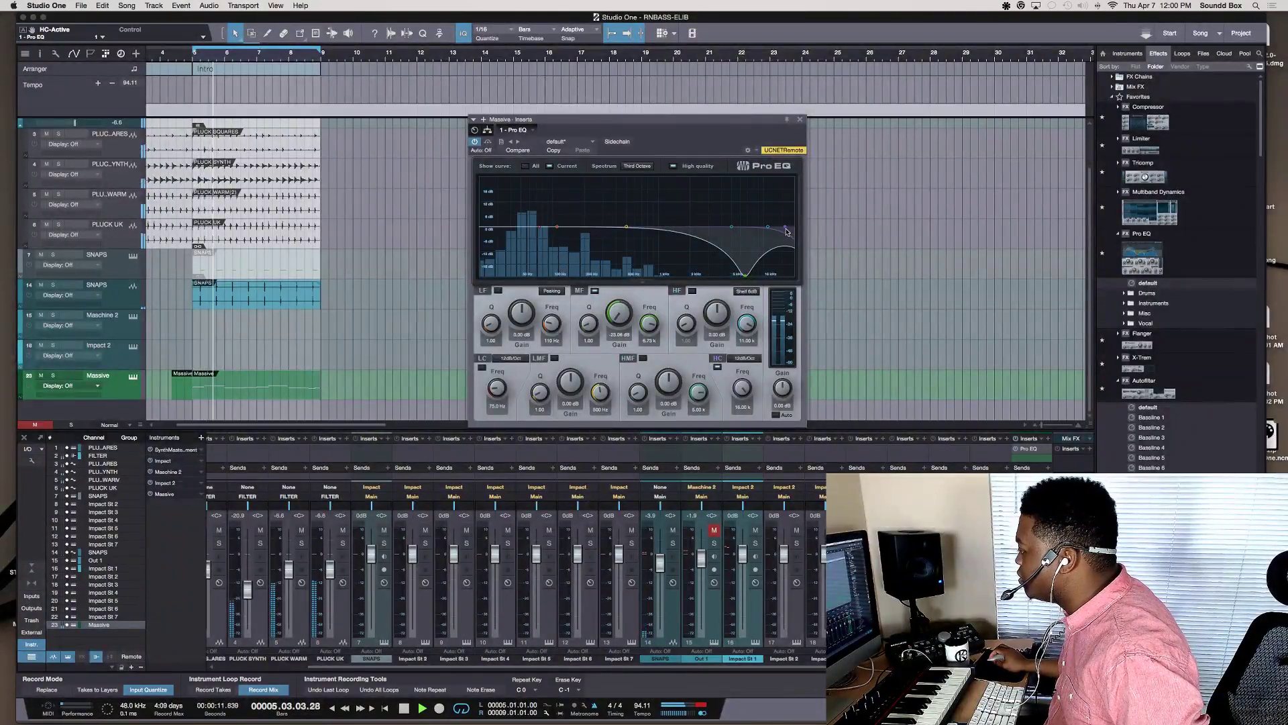
{"action": "mouse_move", "coordinate": [788, 231]}
{"action": "left_mouse_down"}
{"action": "mouse_move", "coordinate": [744, 244]}
{"action": "mouse_move", "coordinate": [768, 226]}
{"action": "left_mouse_up"}
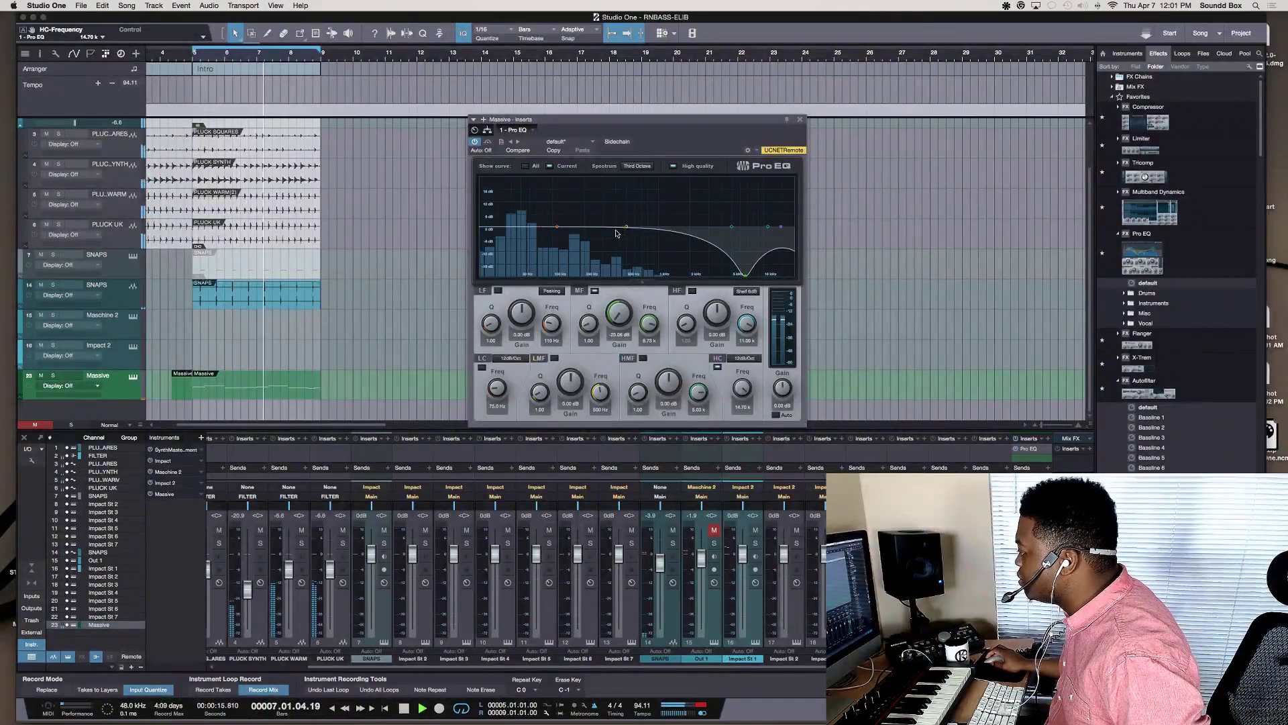
{"action": "left_click_drag", "start_coordinate": [626, 227], "coordinate": [642, 252]}
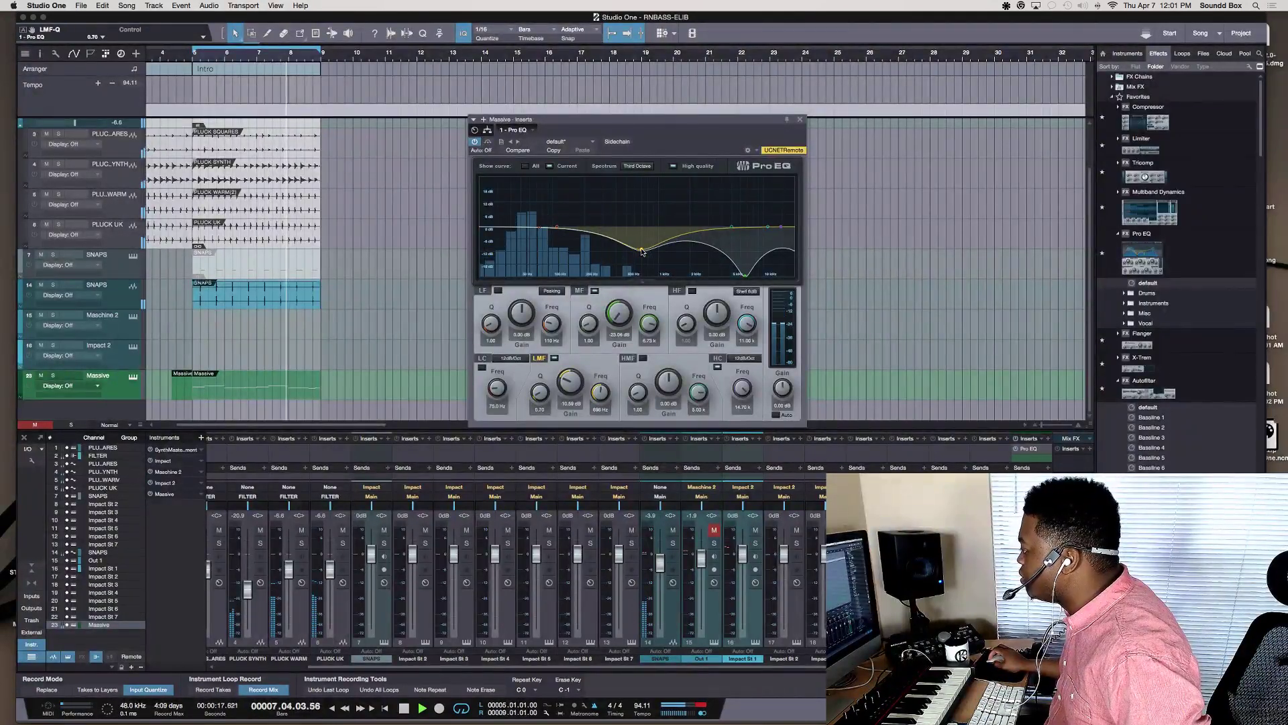
Unmute the Out 1 mixer channel during playback and close the Massive channel's Pro EQ window
{"action": "scroll", "coordinate": [642, 251], "scroll_direction": "down", "scroll_amount": 3}
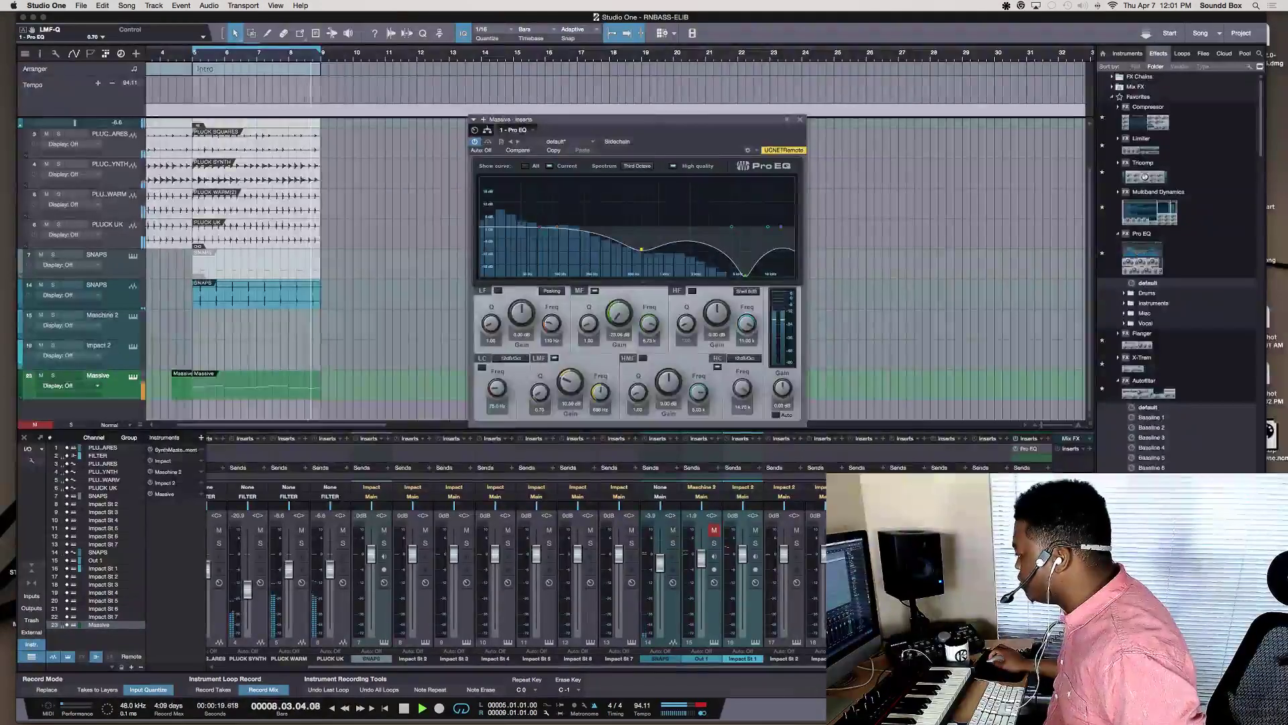
{"action": "left_click", "coordinate": [716, 532]}
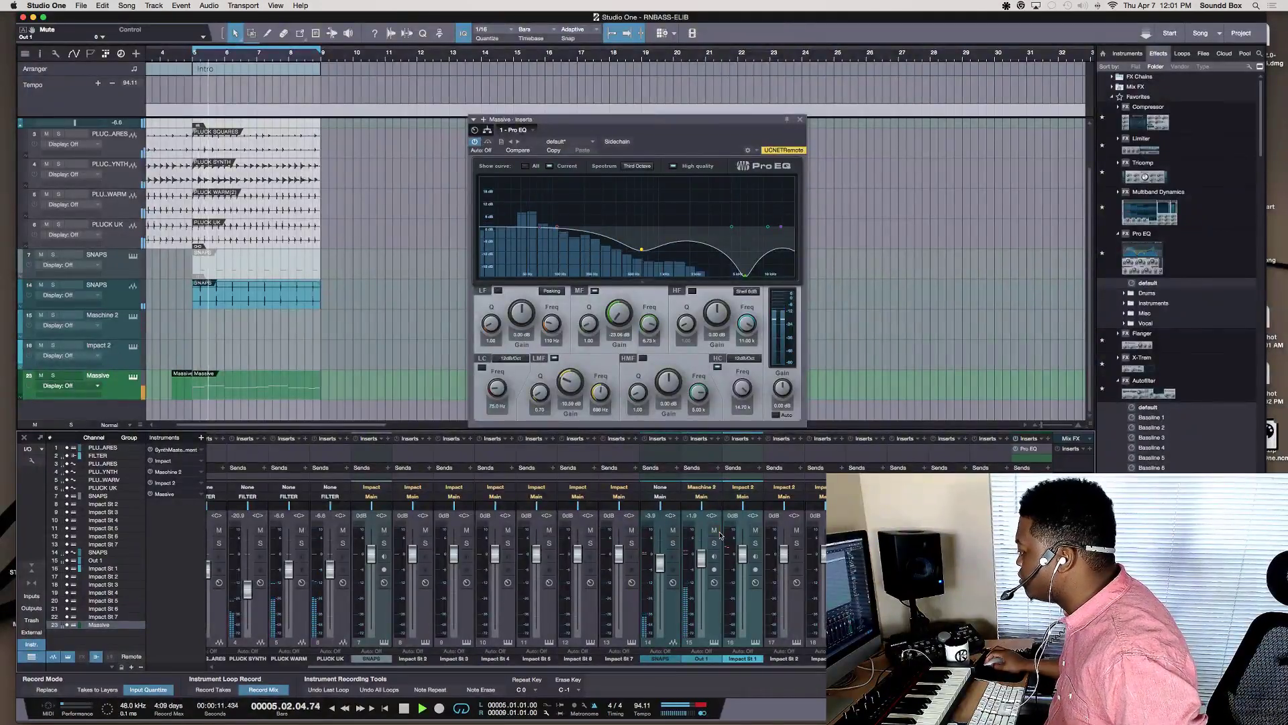
{"action": "left_click", "coordinate": [800, 120]}
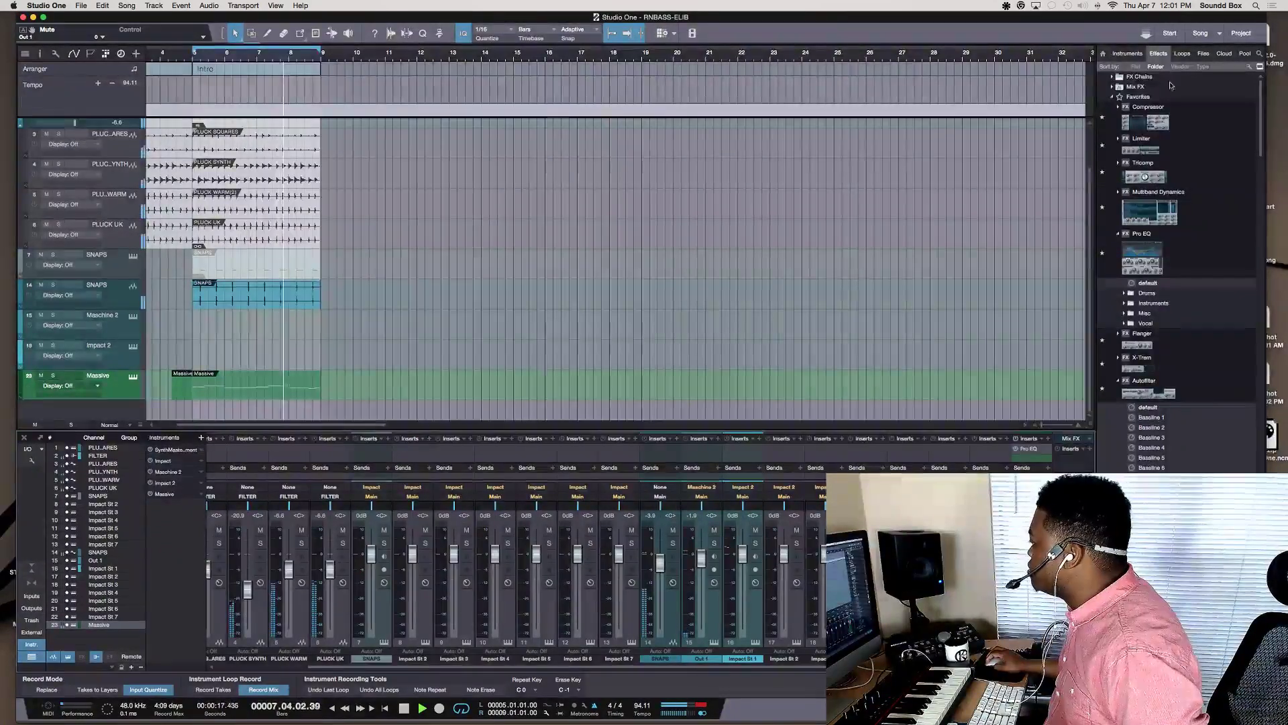
Search the effects for "rever", select the Open AIR reverb and stop loop playback
{"action": "left_click", "coordinate": [1259, 54]}
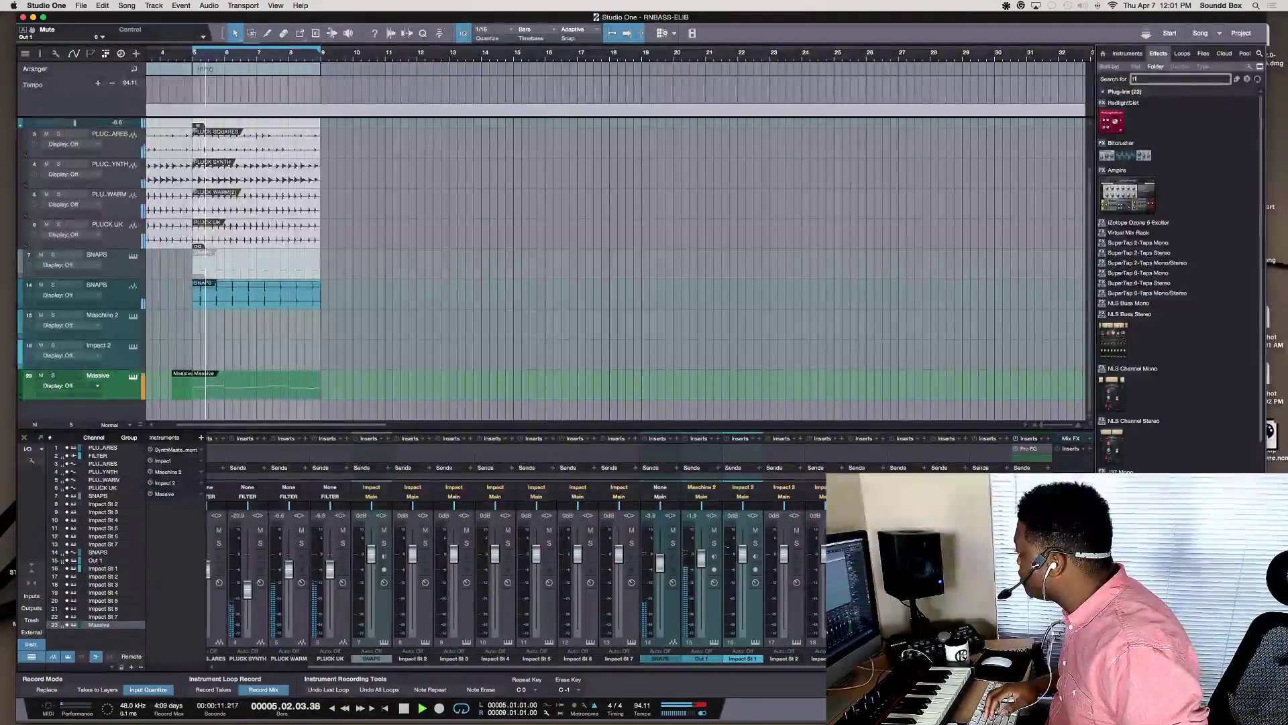
{"action": "left_click", "coordinate": [1144, 80]}
{"action": "left_click", "coordinate": [1144, 80]}
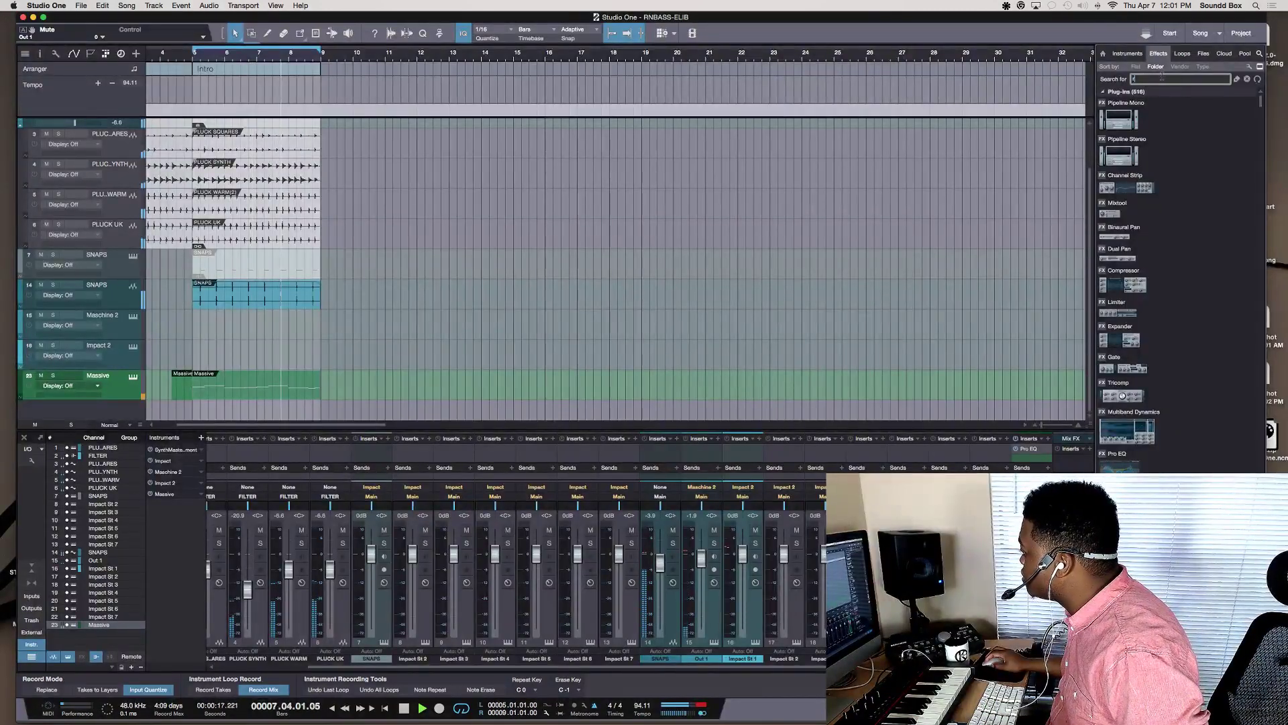
{"action": "type", "text": "rever"}
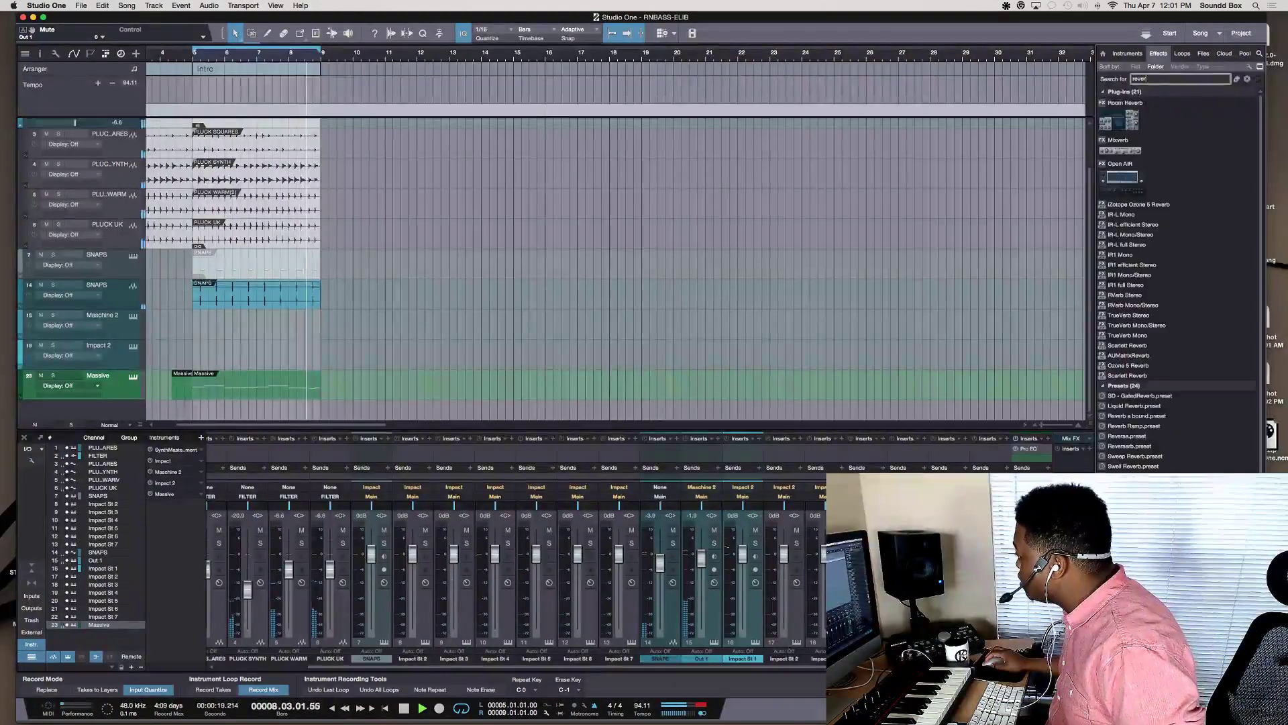
{"action": "left_click", "coordinate": [1129, 154]}
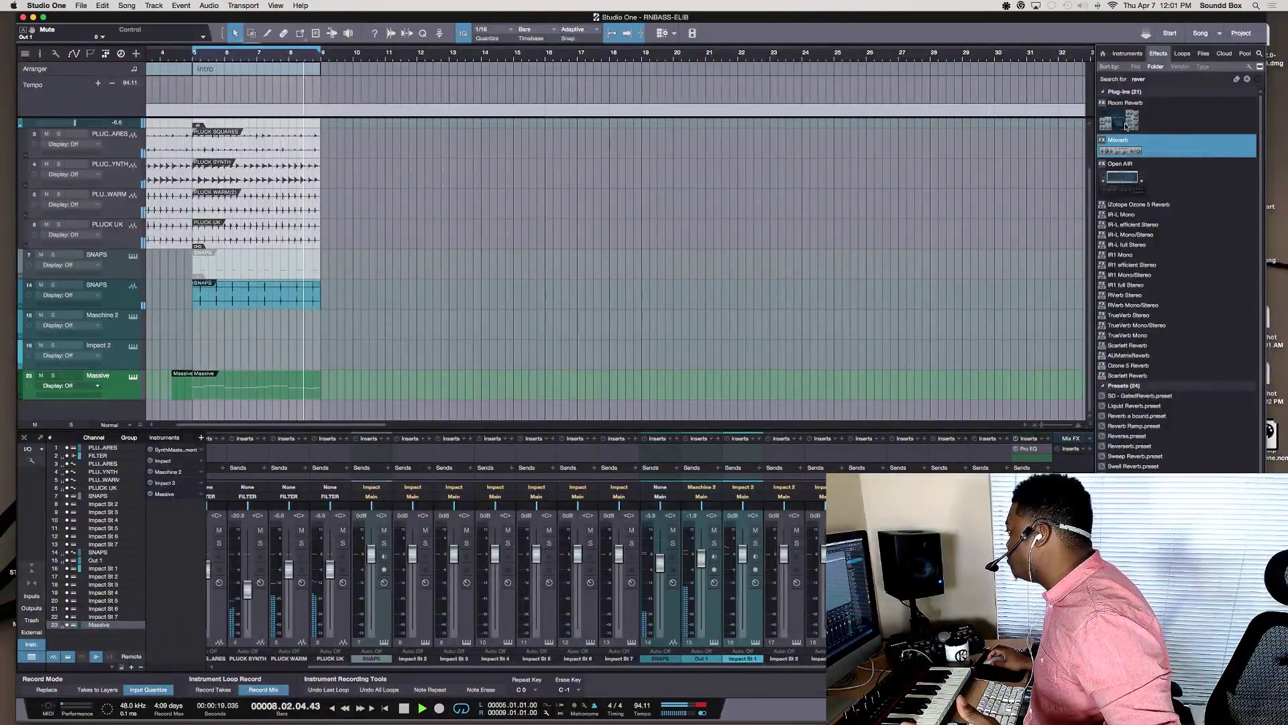
{"action": "left_click", "coordinate": [1134, 183]}
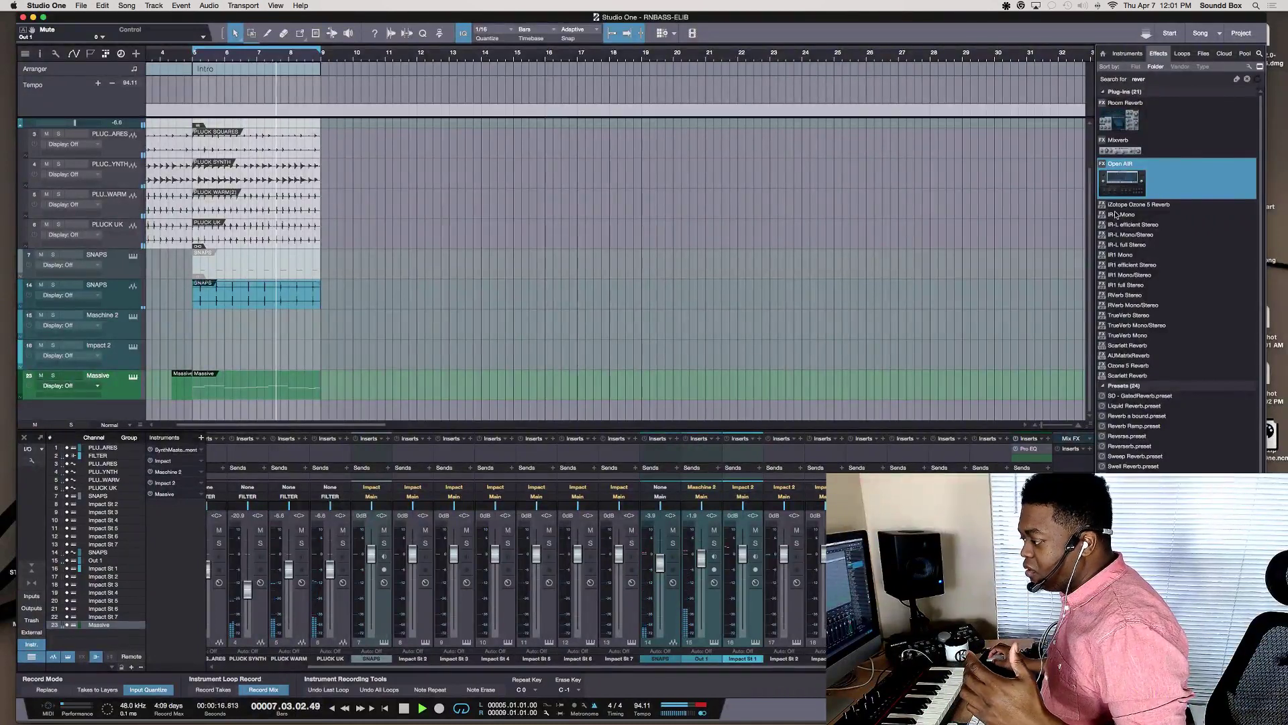
{"action": "key", "text": "space"}
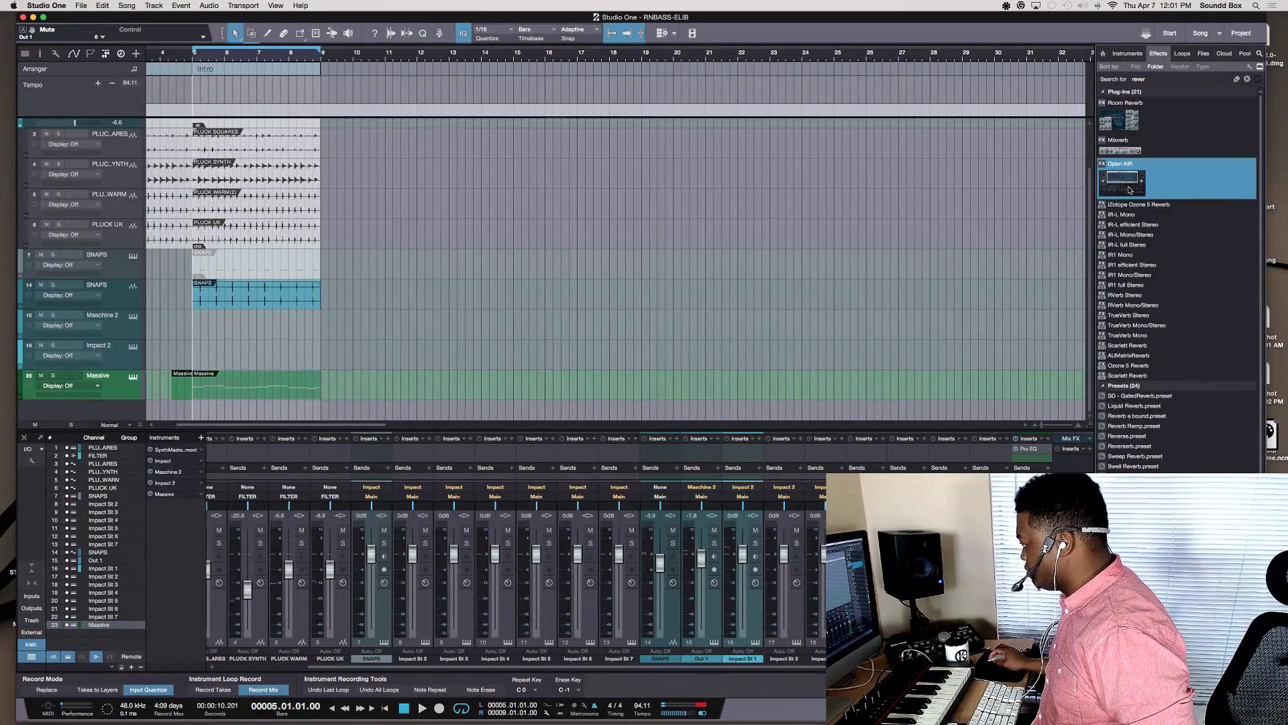
Collapse the FILTER folder so its pluck tracks and mixer channels are hidden
{"action": "mouse_move", "coordinate": [1130, 189]}
{"action": "left_mouse_down"}
{"action": "mouse_move", "coordinate": [516, 420]}
{"action": "mouse_move", "coordinate": [1050, 409]}
{"action": "mouse_move", "coordinate": [1154, 215]}
{"action": "mouse_move", "coordinate": [1143, 190]}
{"action": "left_mouse_up"}
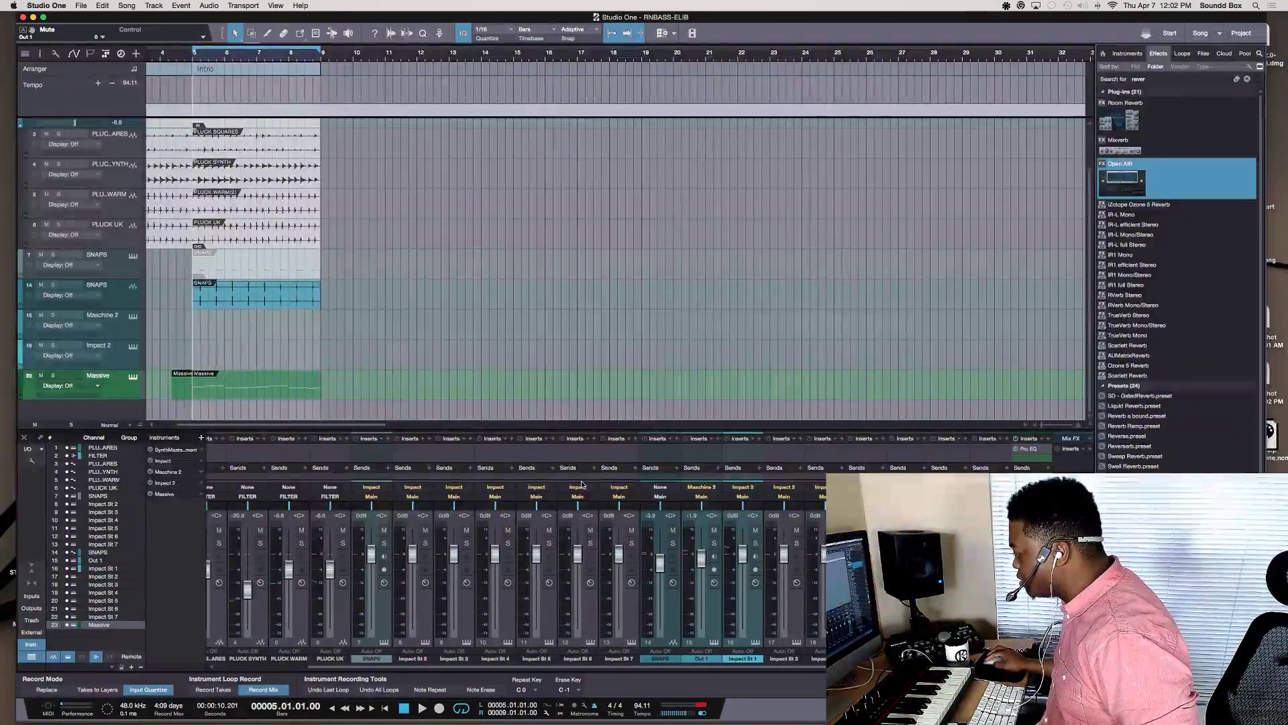
{"action": "scroll", "coordinate": [582, 485], "scroll_direction": "left", "scroll_amount": 3}
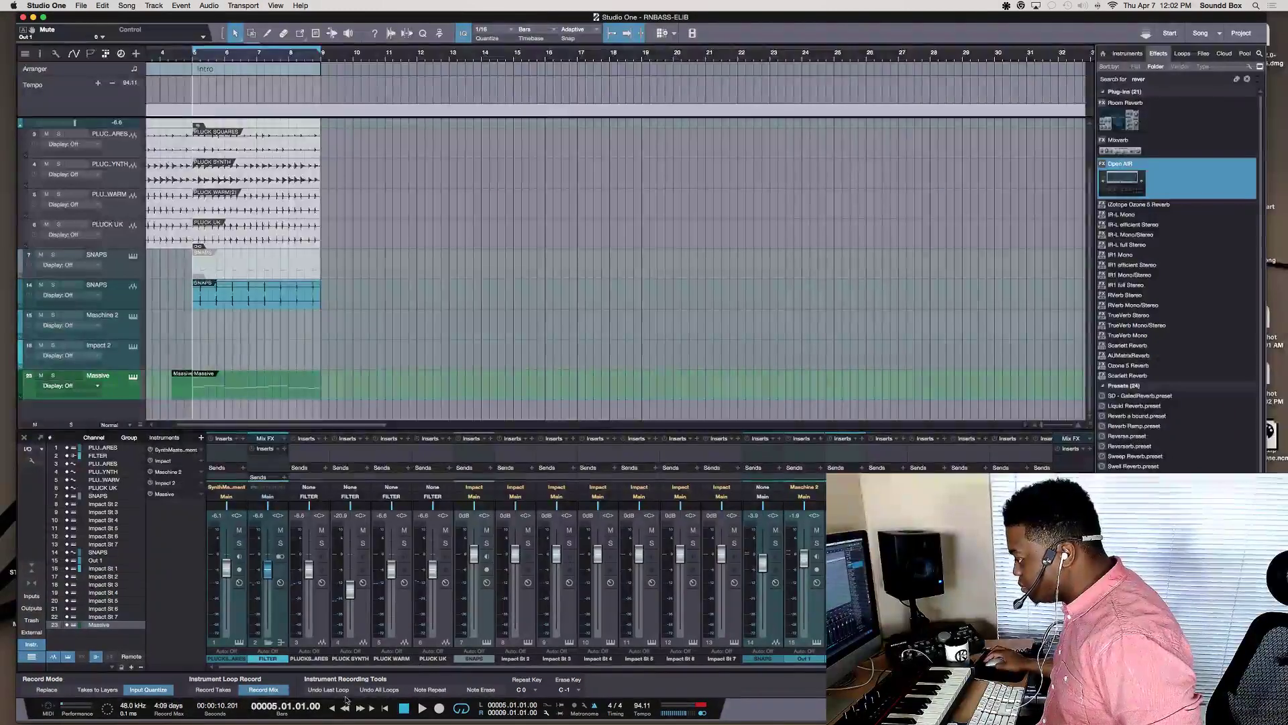
{"action": "left_click", "coordinate": [268, 643]}
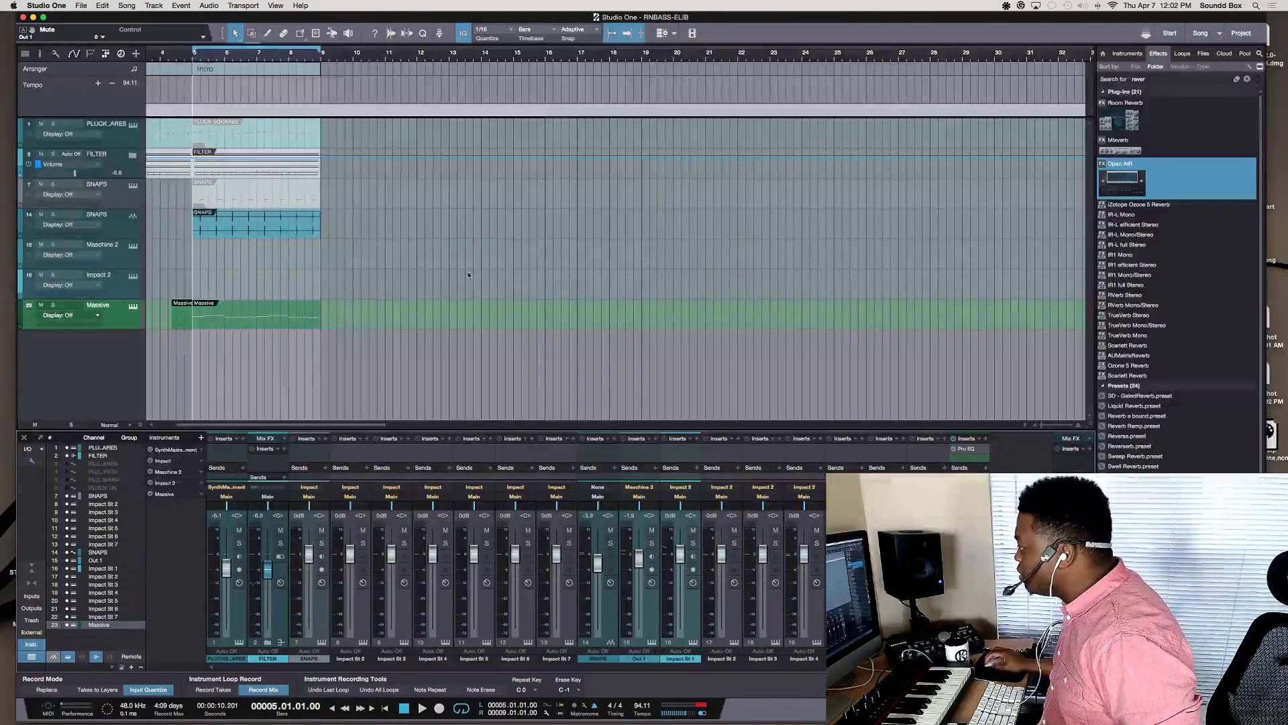
Add Open AIR as a send on the audio SNAPS channel and rename the new FX channel VERB
{"action": "left_click", "coordinate": [120, 232]}
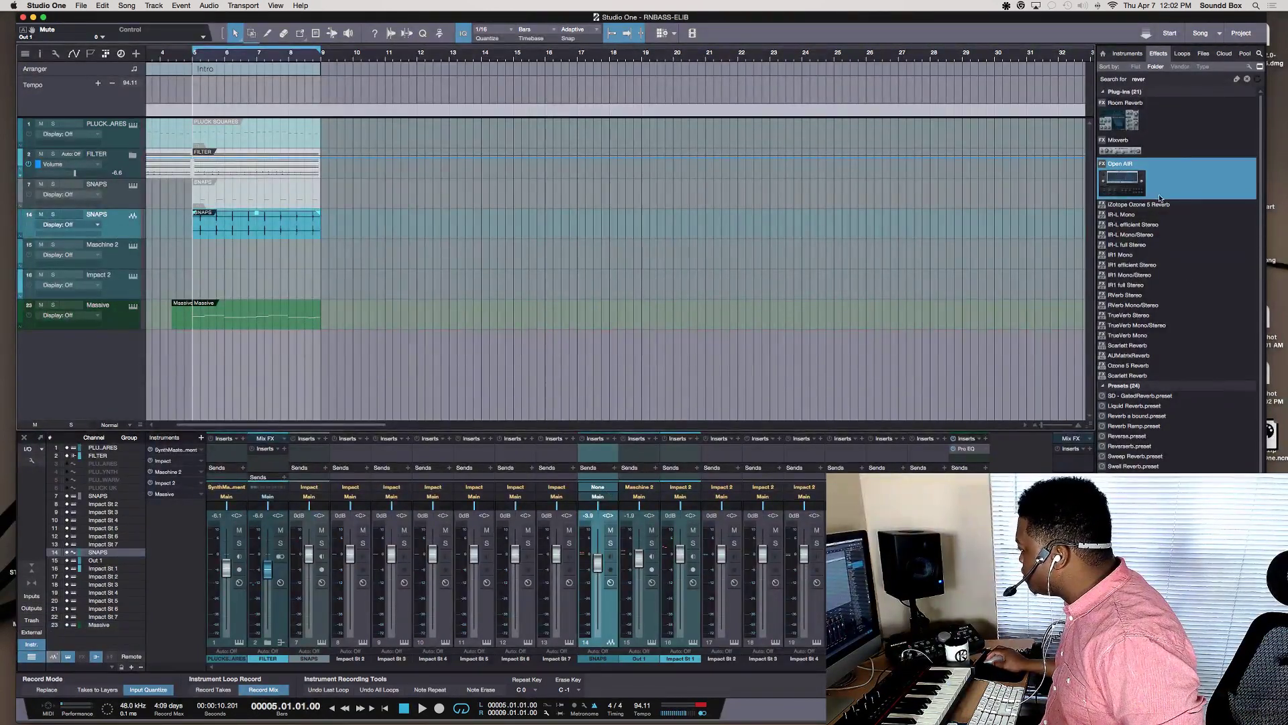
{"action": "left_click_drag", "start_coordinate": [1131, 188], "coordinate": [602, 478]}
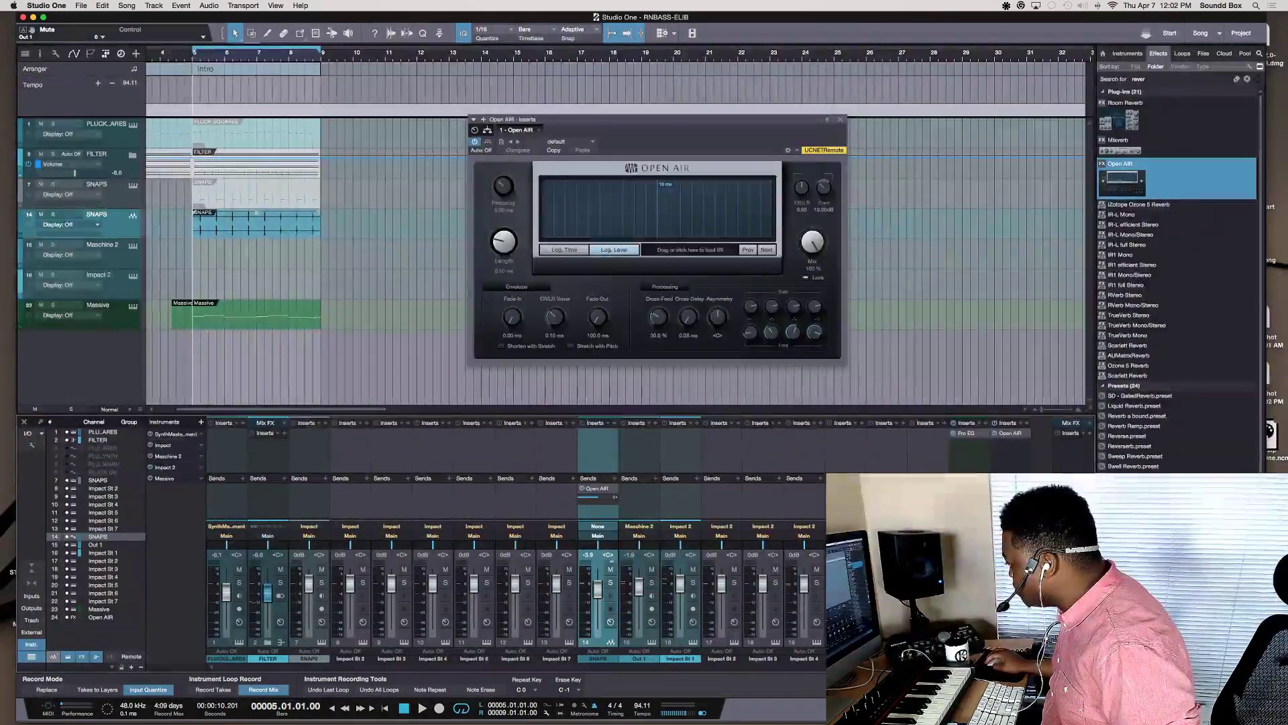
{"action": "left_click", "coordinate": [100, 617]}
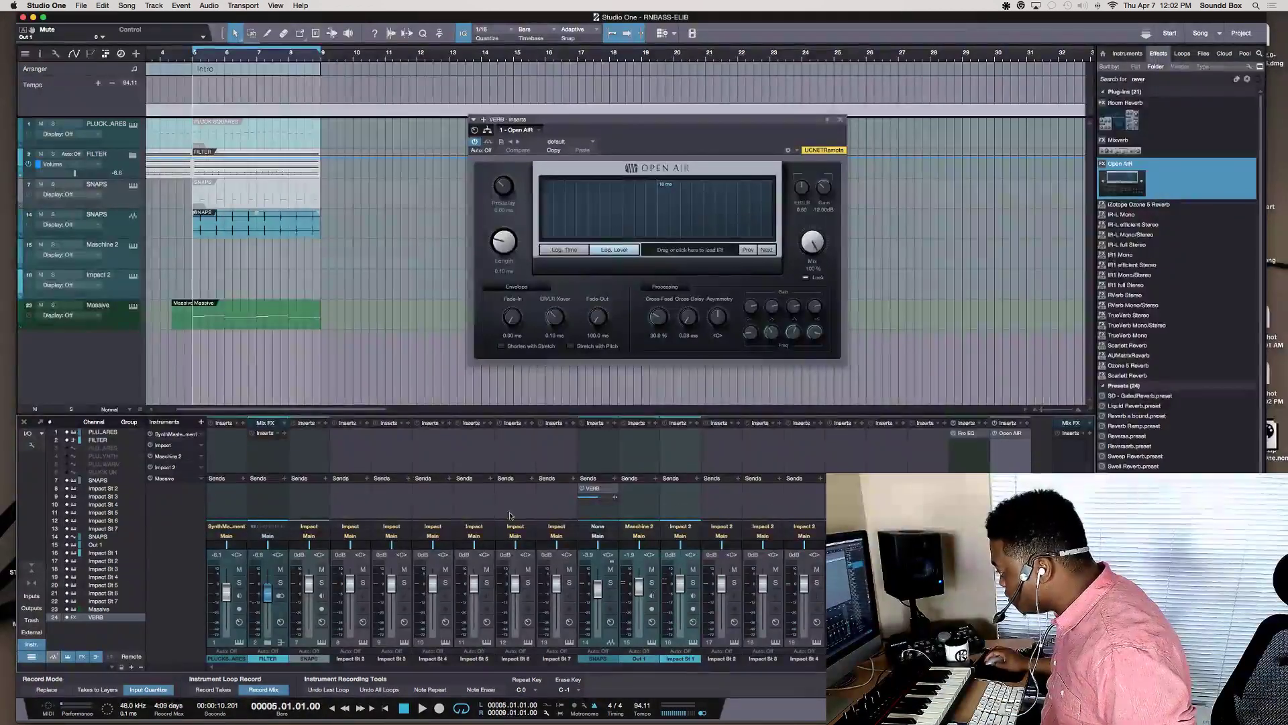
Play the loop, solo and unsolo the VERB channel to hear its effect, and stop playback
{"action": "key", "text": "space"}
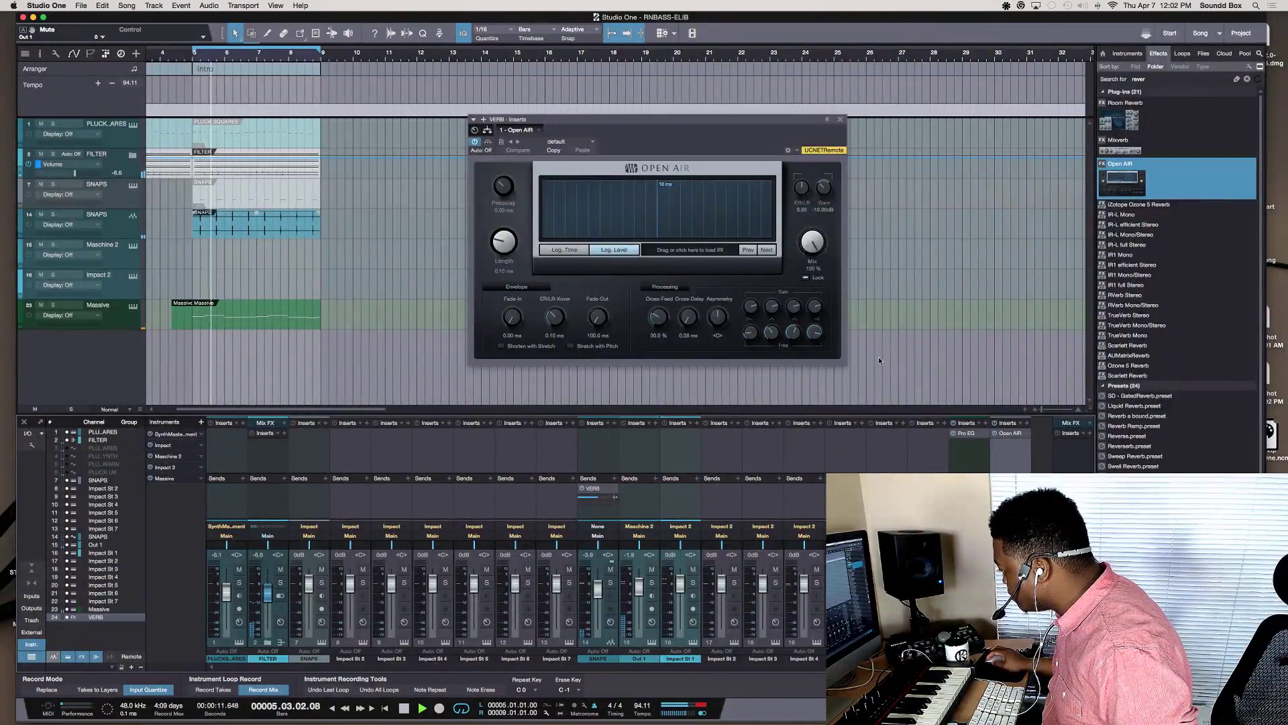
{"action": "key", "text": "s"}
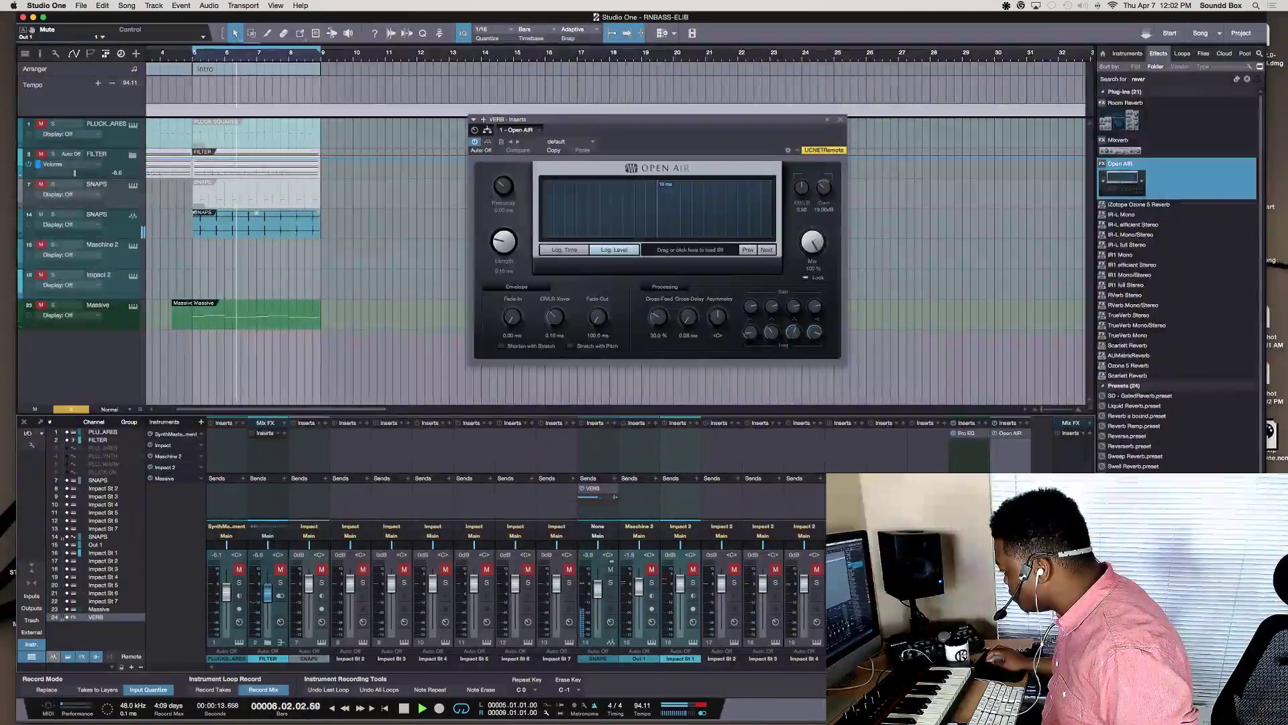
{"action": "key", "text": "s"}
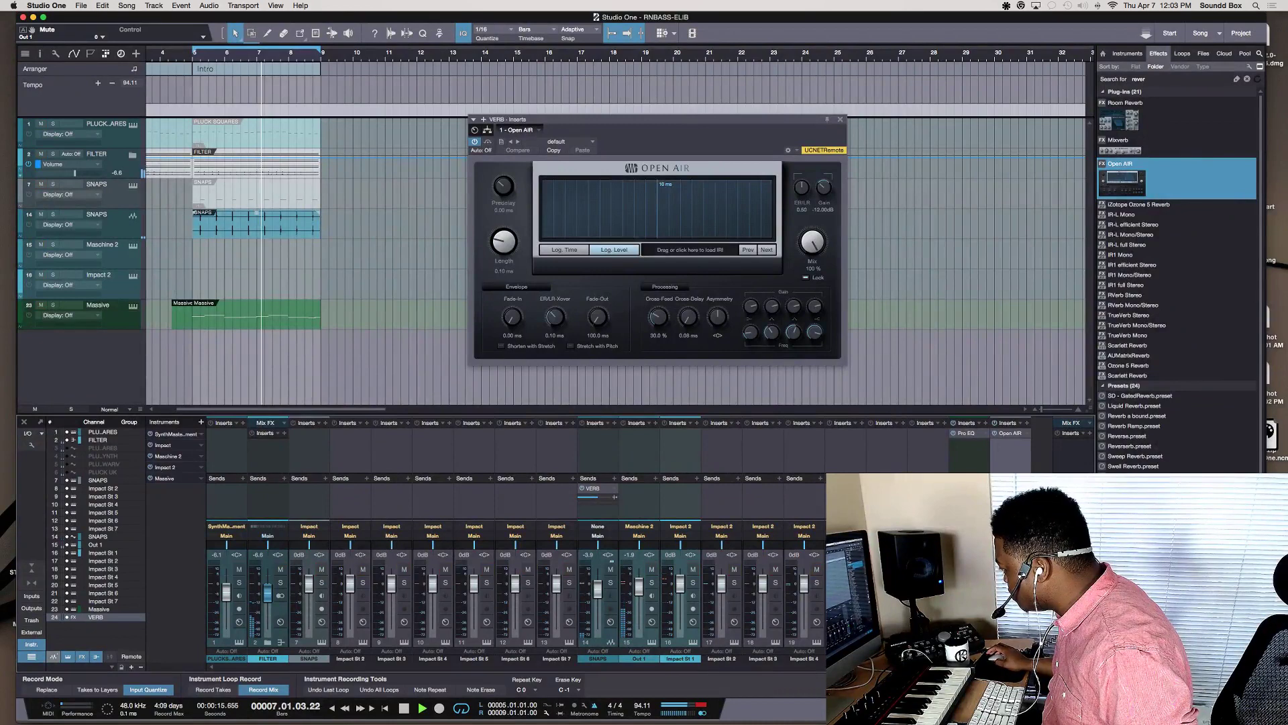
{"action": "key", "text": "space"}
Try Open AIR's Small Halls presets Dream Hall and Rich Split 7, and start playing the loop
{"action": "left_click", "coordinate": [587, 143]}
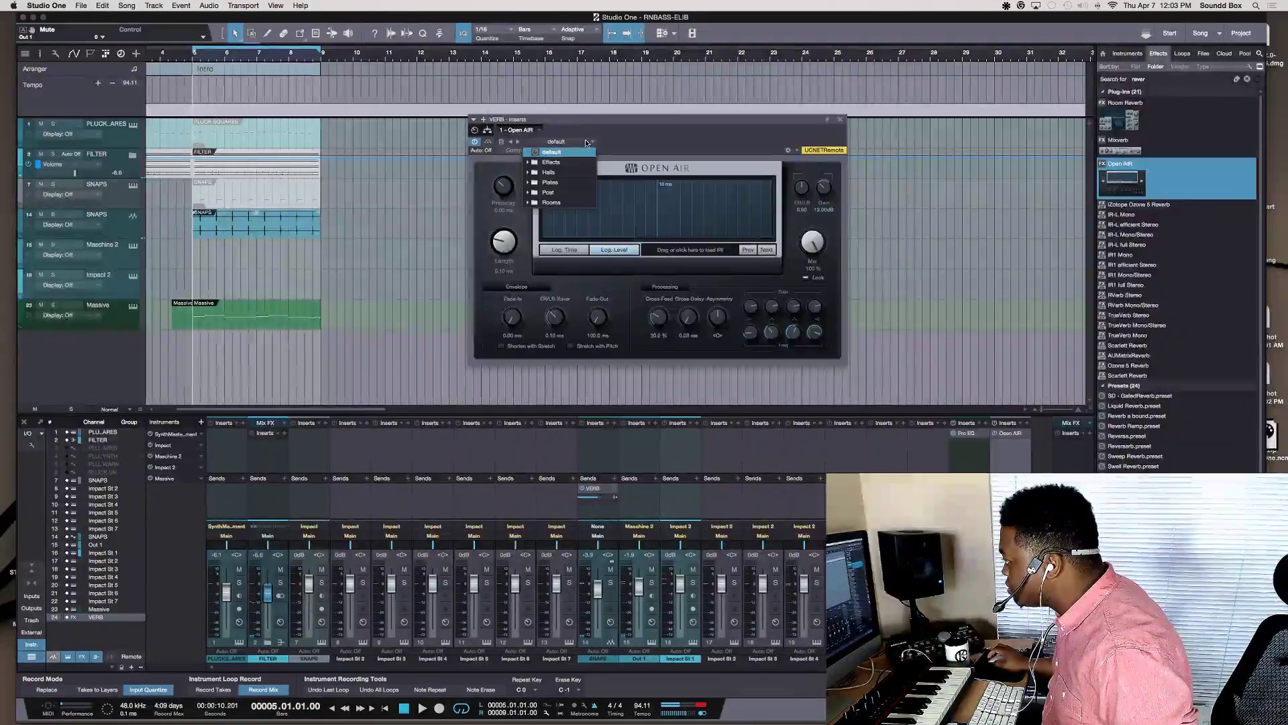
{"action": "left_click", "coordinate": [526, 173]}
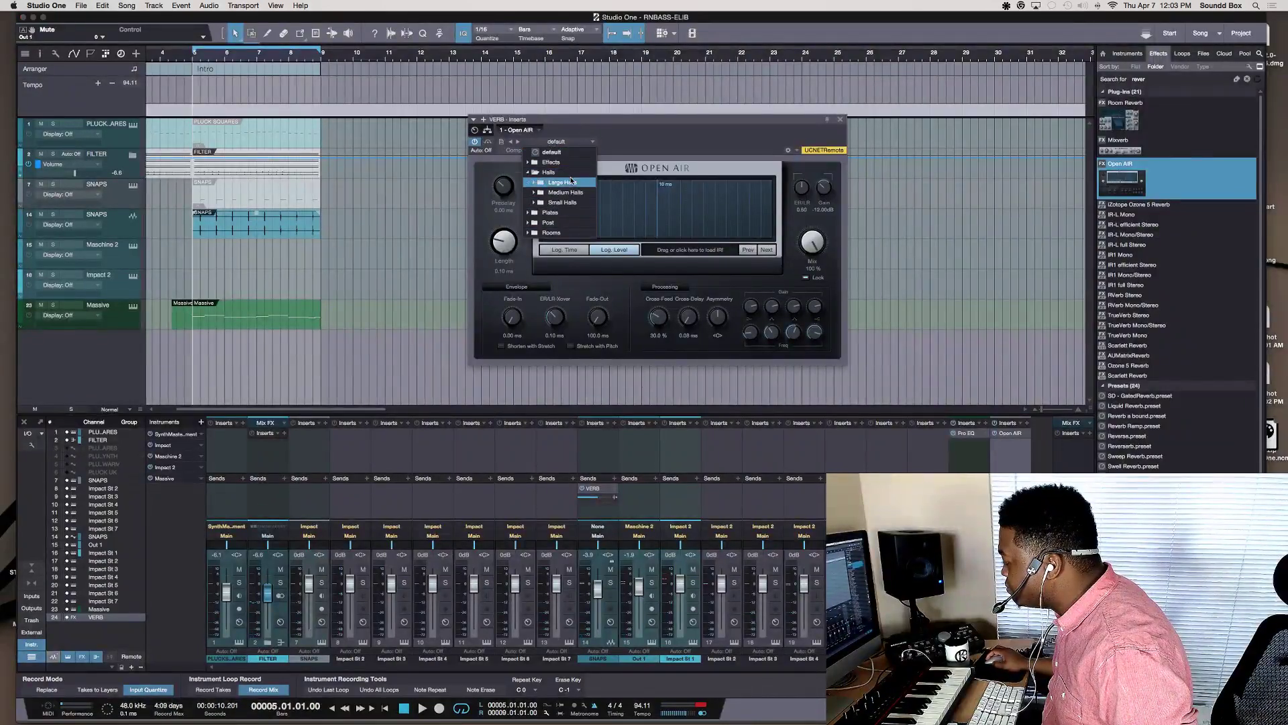
{"action": "left_click", "coordinate": [552, 203]}
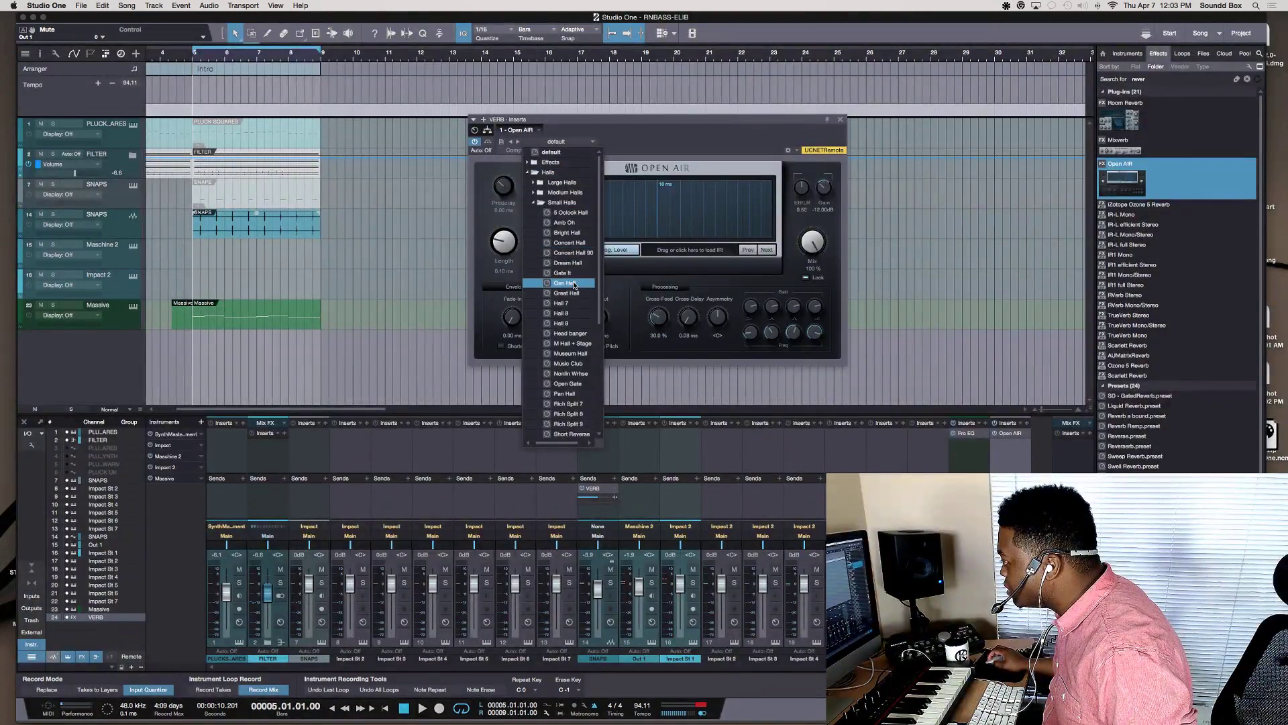
{"action": "left_click", "coordinate": [569, 263]}
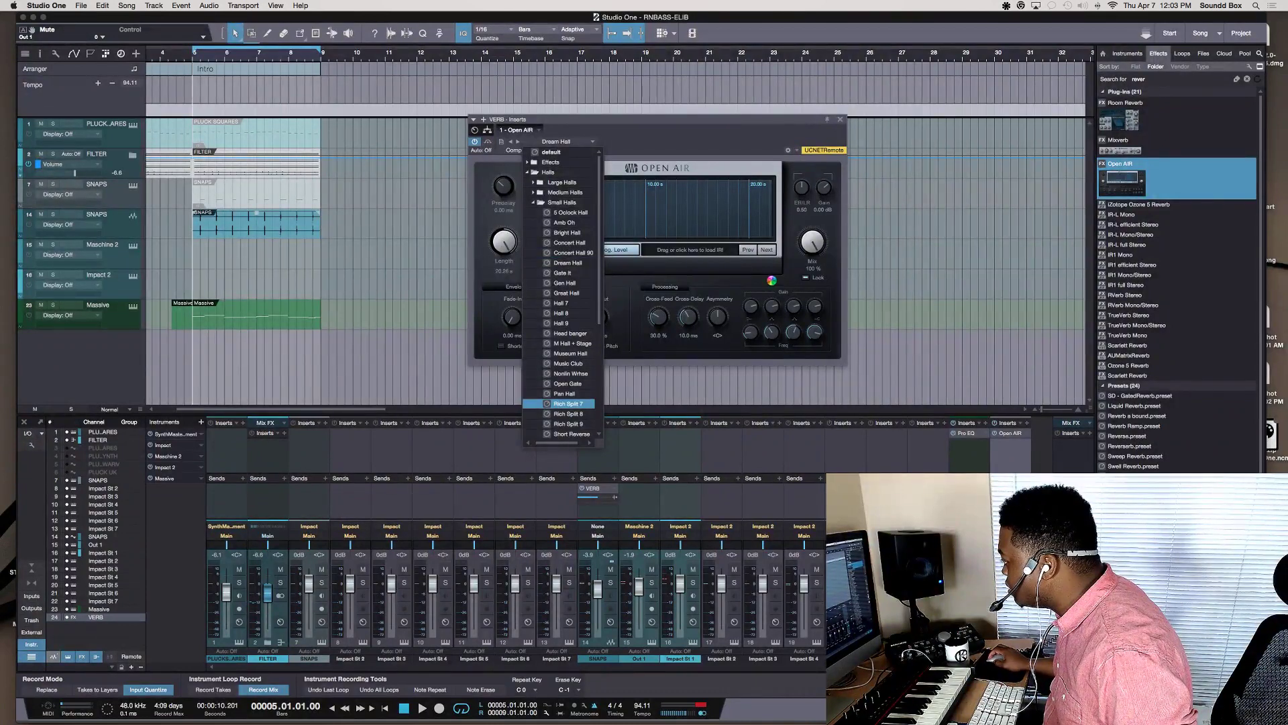
{"action": "left_click", "coordinate": [567, 404]}
{"action": "key", "text": "space"}
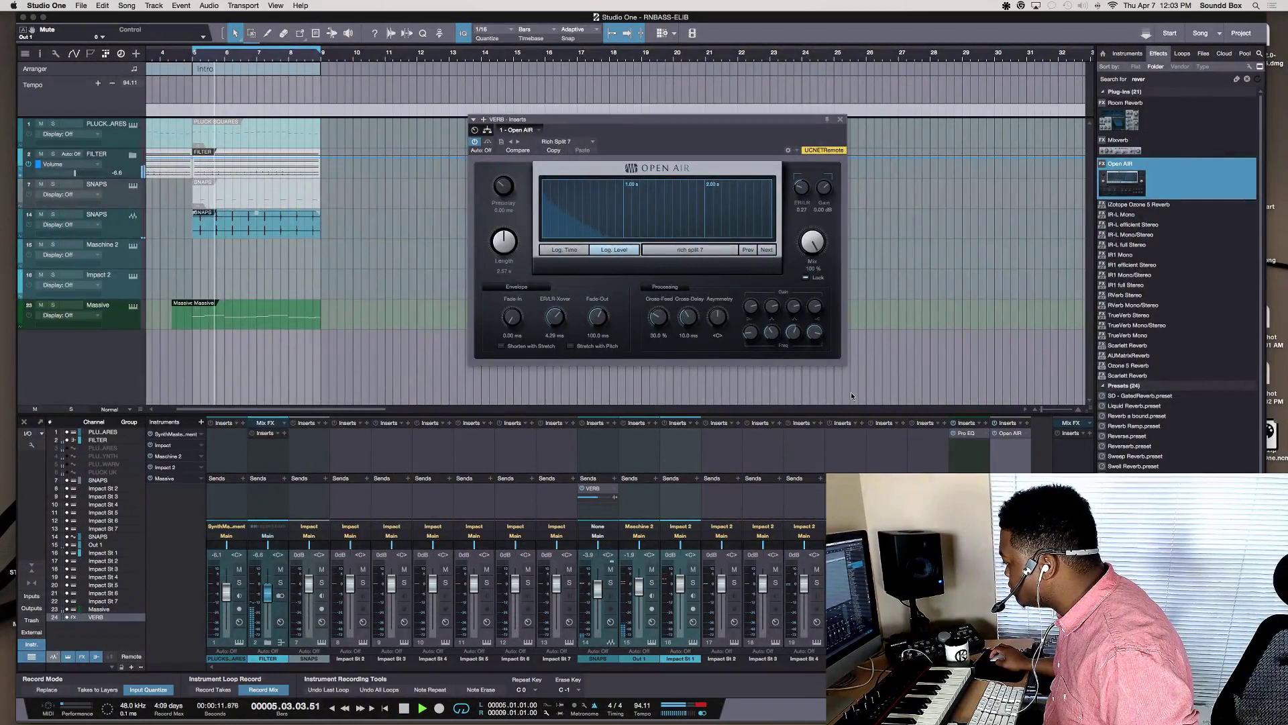
Load Open AIR's Dream Hall preset, switch to the next impulse response, and lower the SNAPS send level to VERB
{"action": "left_click", "coordinate": [588, 145]}
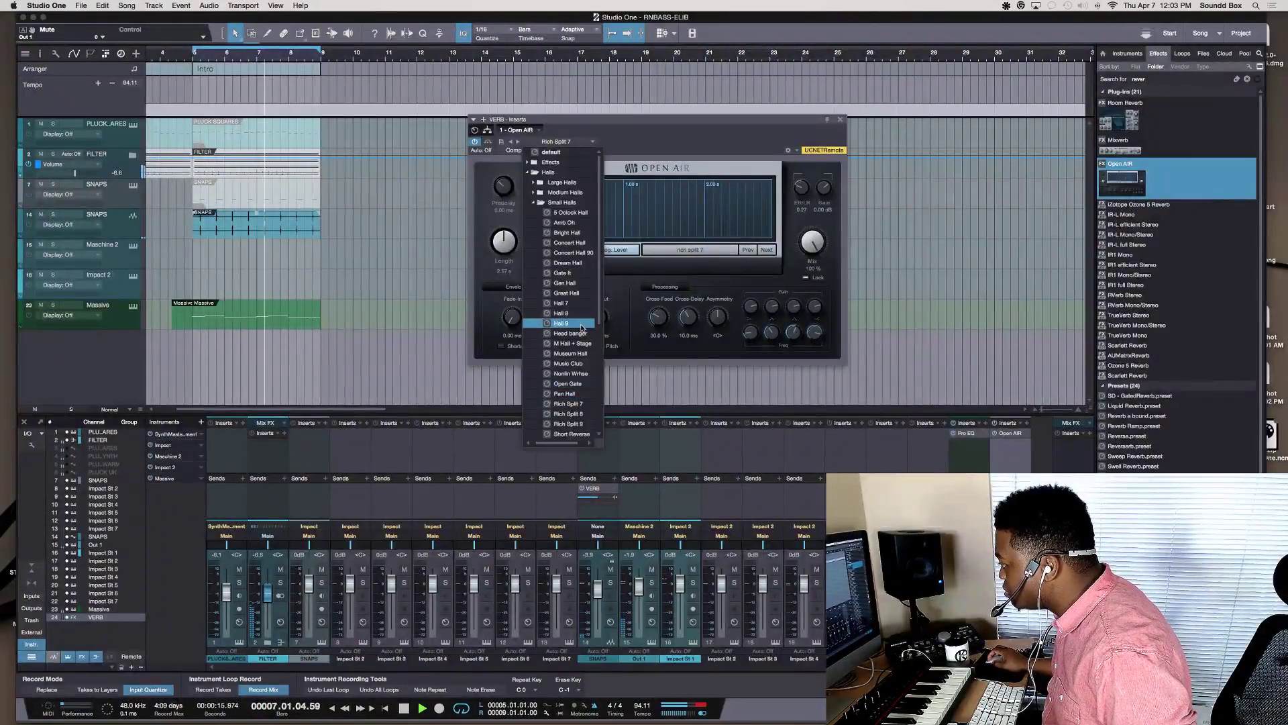
{"action": "left_click", "coordinate": [573, 266]}
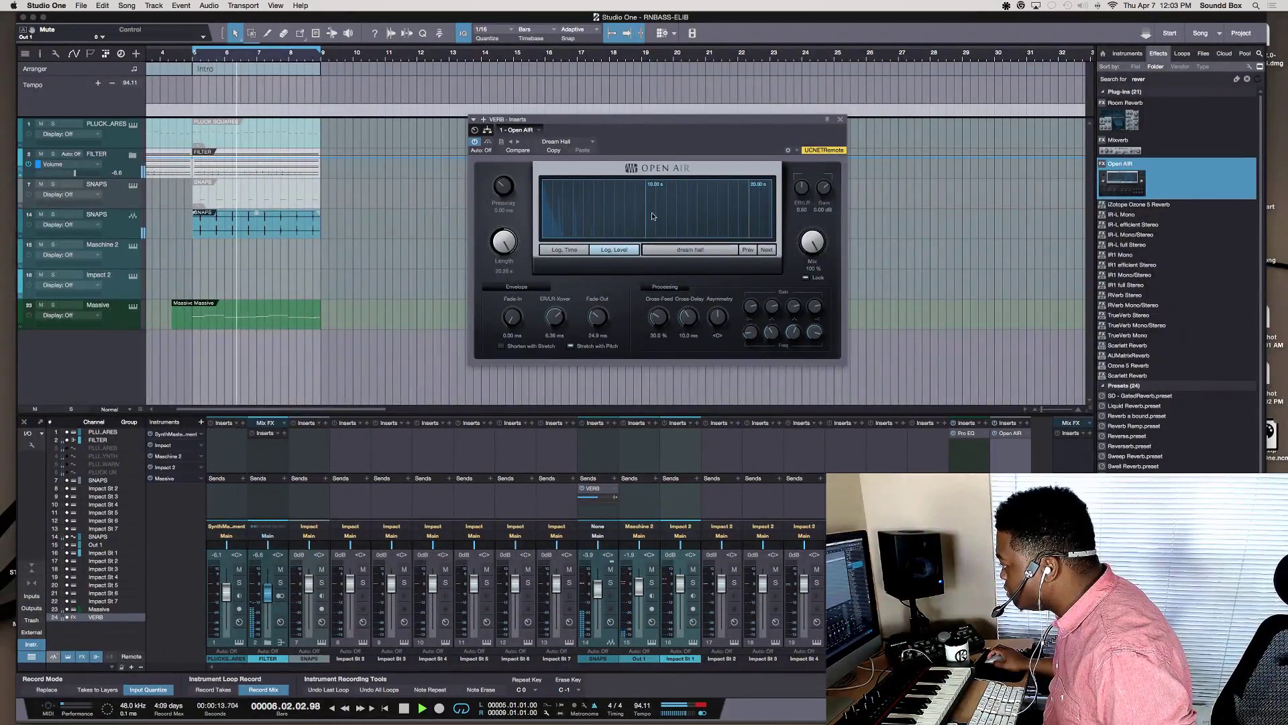
{"action": "left_click", "coordinate": [767, 249]}
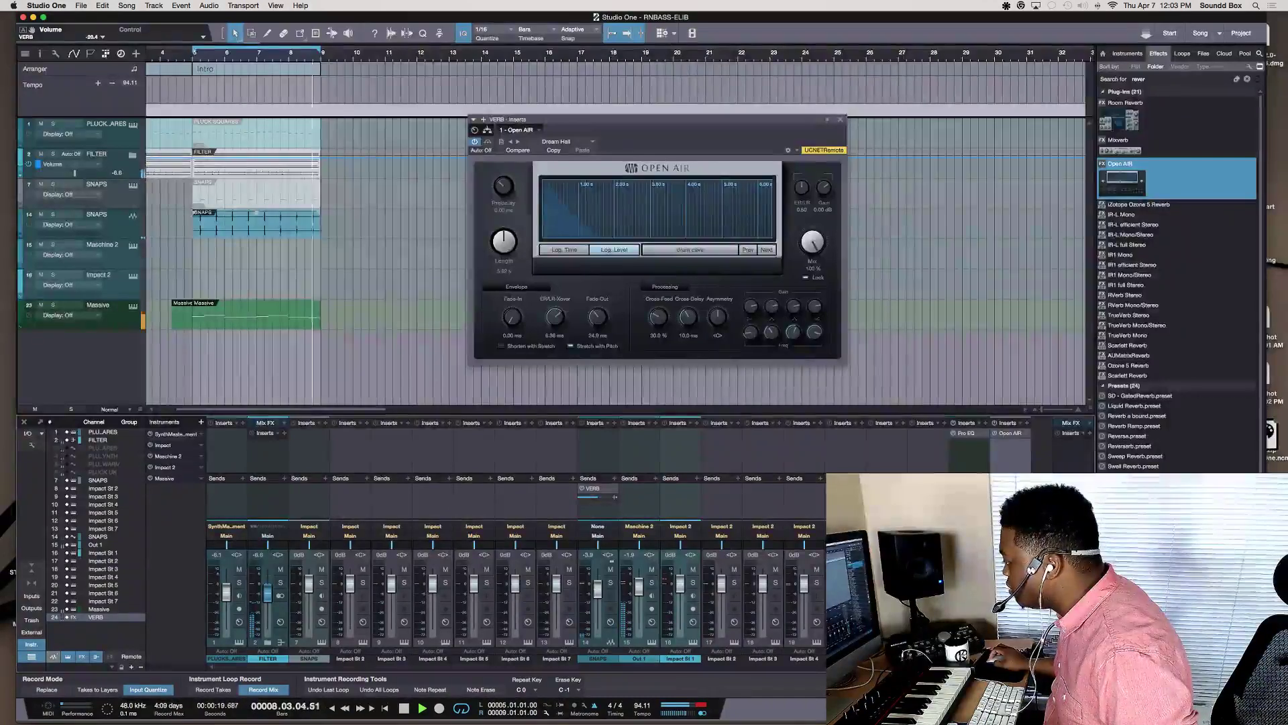
{"action": "left_click_drag", "start_coordinate": [589, 497], "coordinate": [578, 540]}
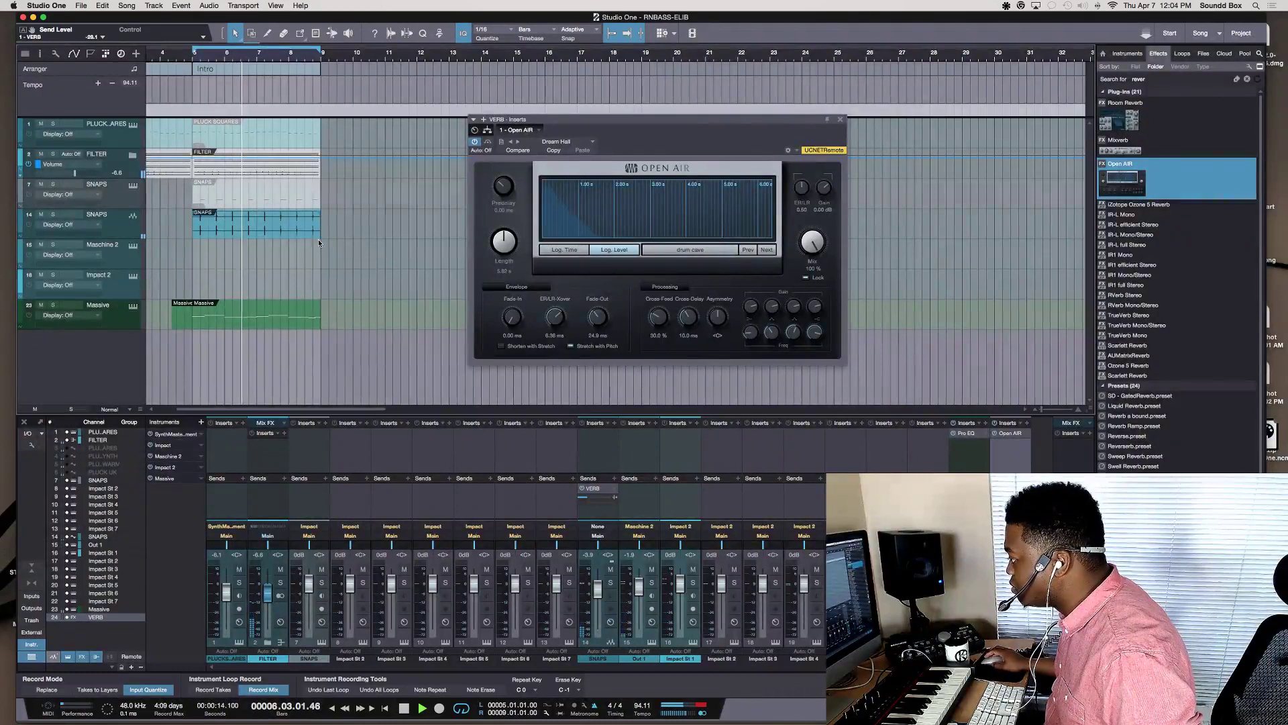
Play the song from bar 1 and delete the short Massive clip that starts before bar 5
{"action": "scroll", "coordinate": [318, 239], "scroll_direction": "left", "scroll_amount": 3}
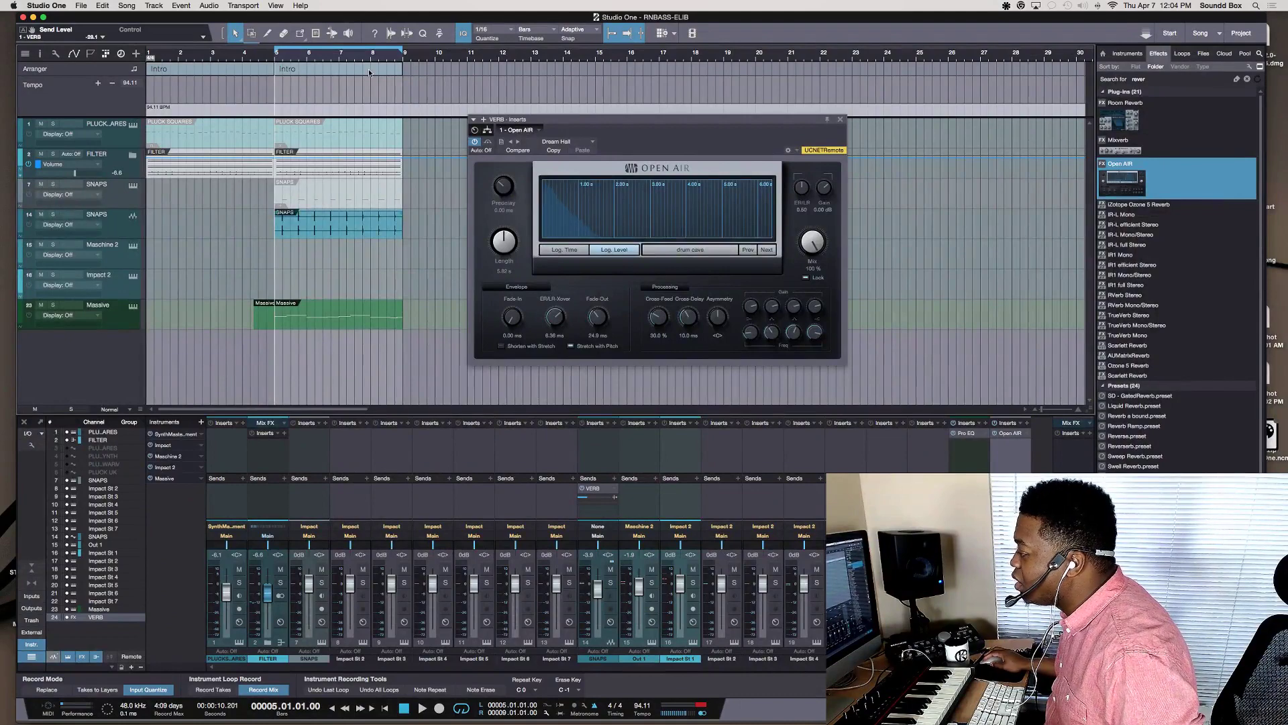
{"action": "left_click", "coordinate": [153, 58]}
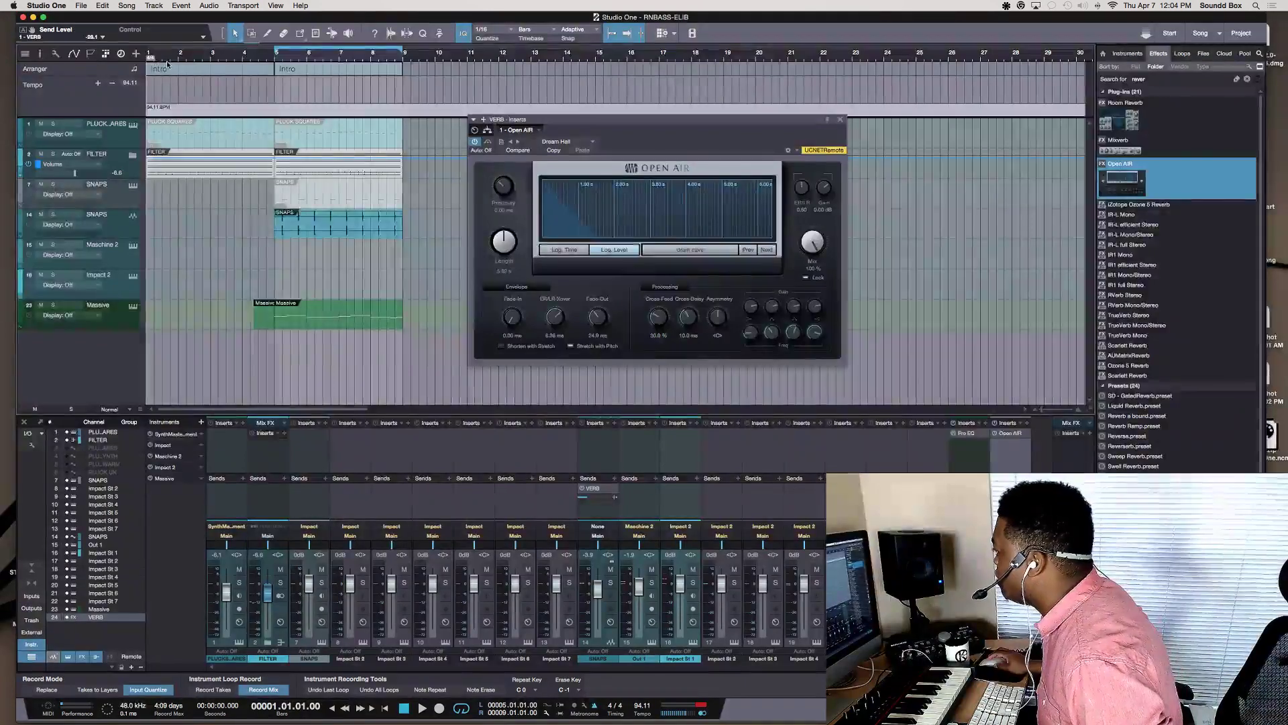
{"action": "key", "text": "space"}
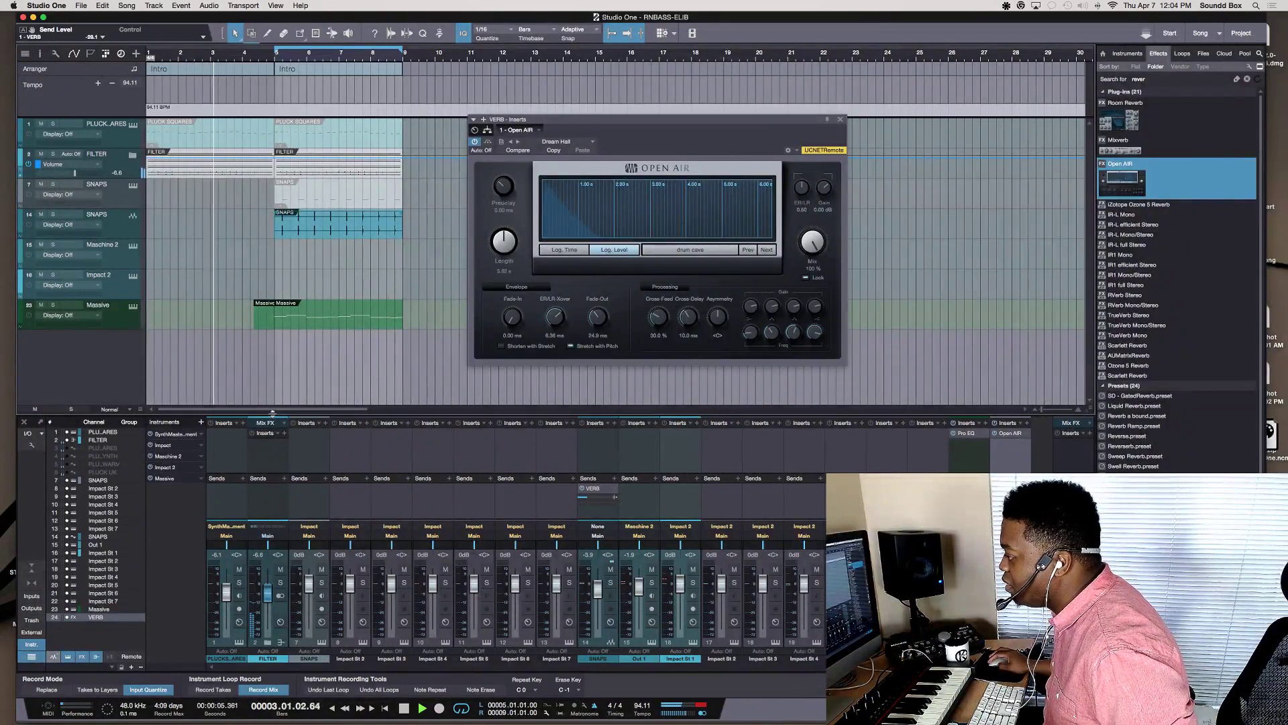
{"action": "left_click", "coordinate": [259, 328]}
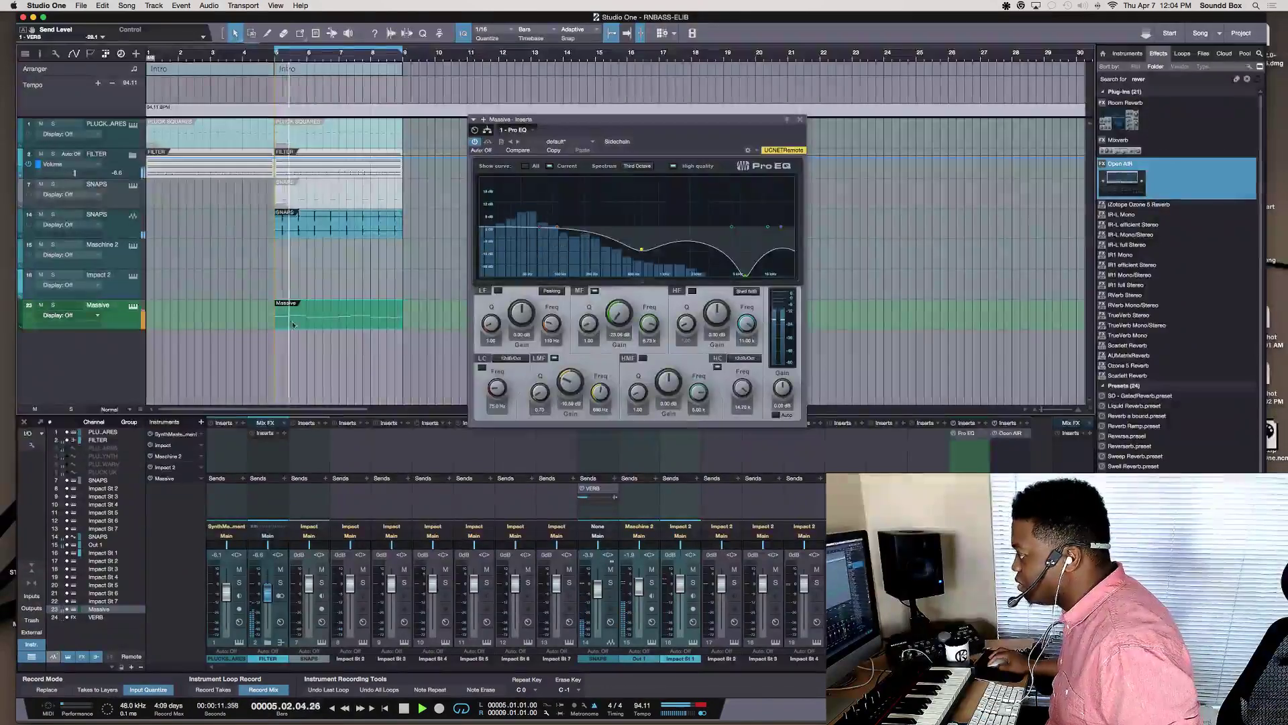
{"action": "scroll", "coordinate": [276, 303], "scroll_direction": "right", "scroll_amount": 2}
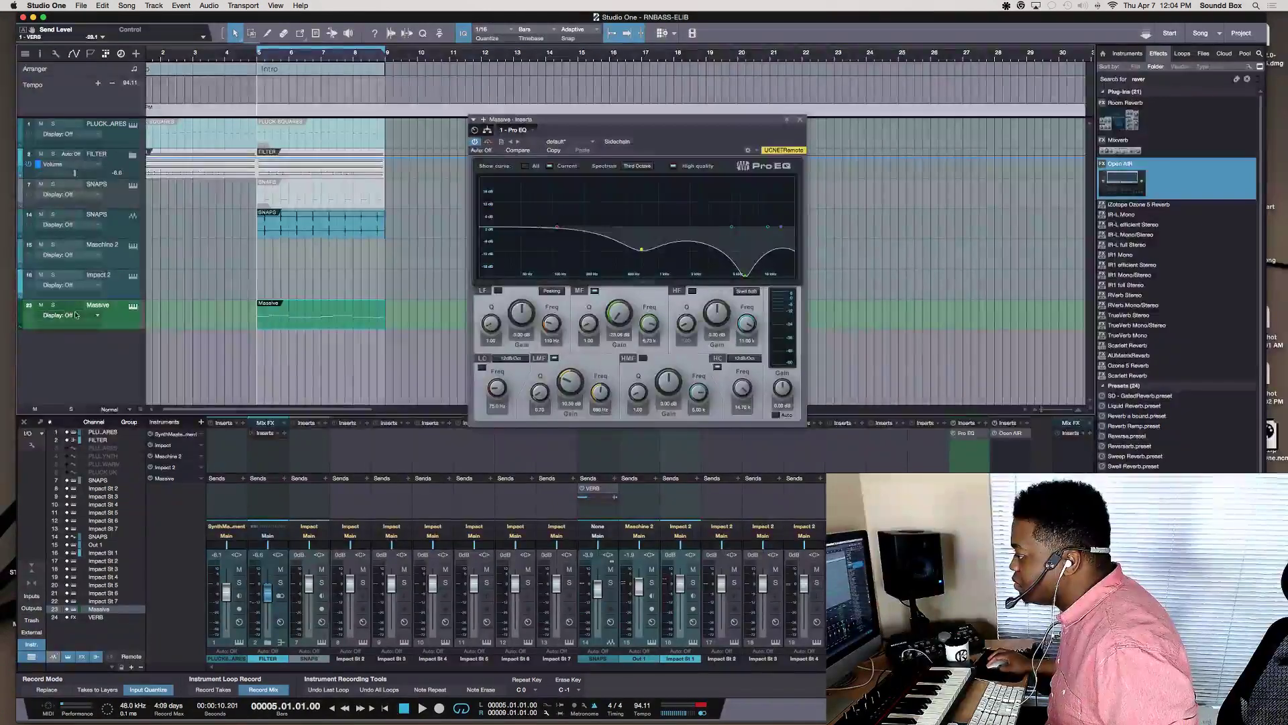
Rename the Massive track as BASS 808 and play the loop
{"action": "double_click", "coordinate": [120, 303]}
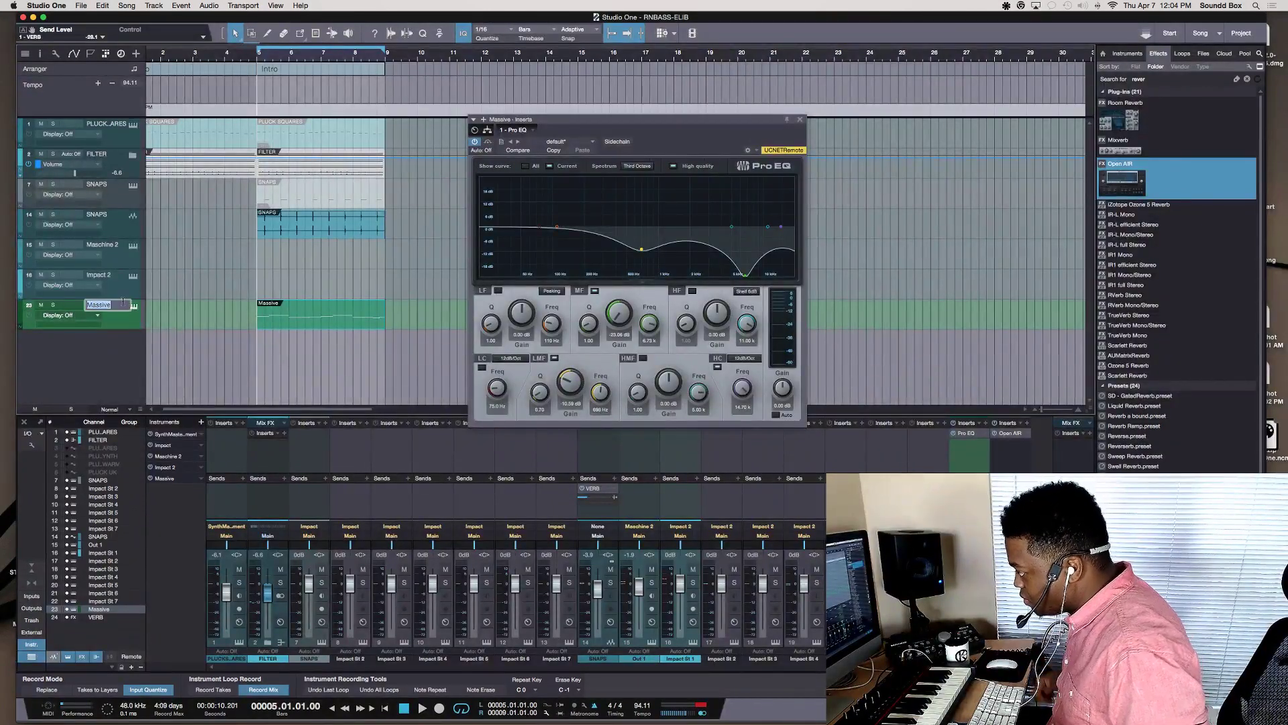
{"action": "key", "text": "BackSpace"}
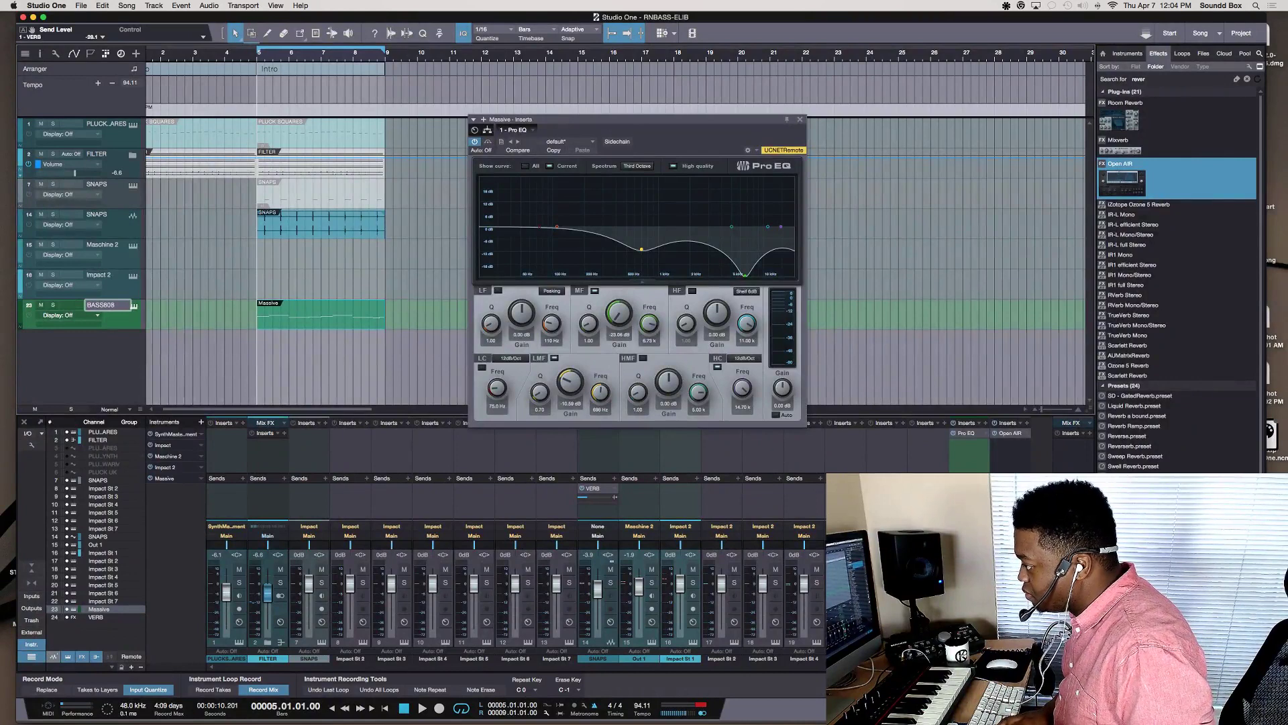
{"action": "key", "text": "Return"}
{"action": "key", "text": "space"}
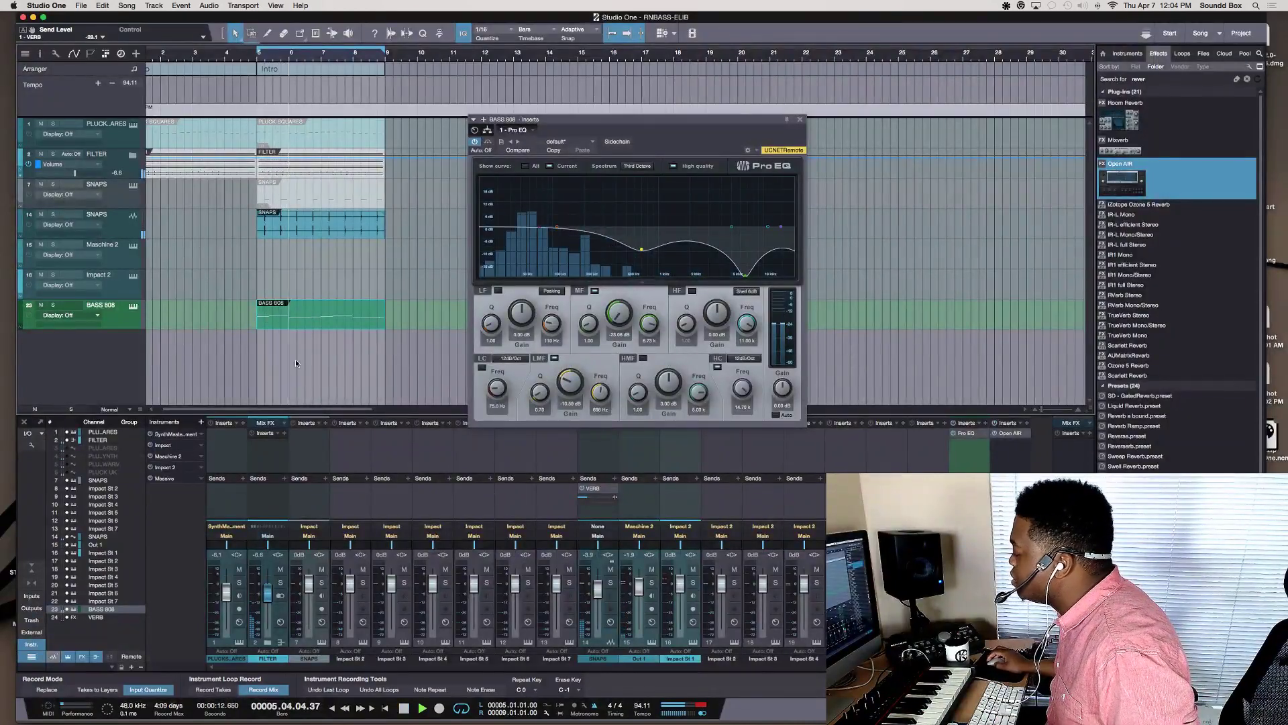
Stop playback, move the BASS 808 clip to start at bar 9, and close the Pro EQ window
{"action": "key", "text": "space"}
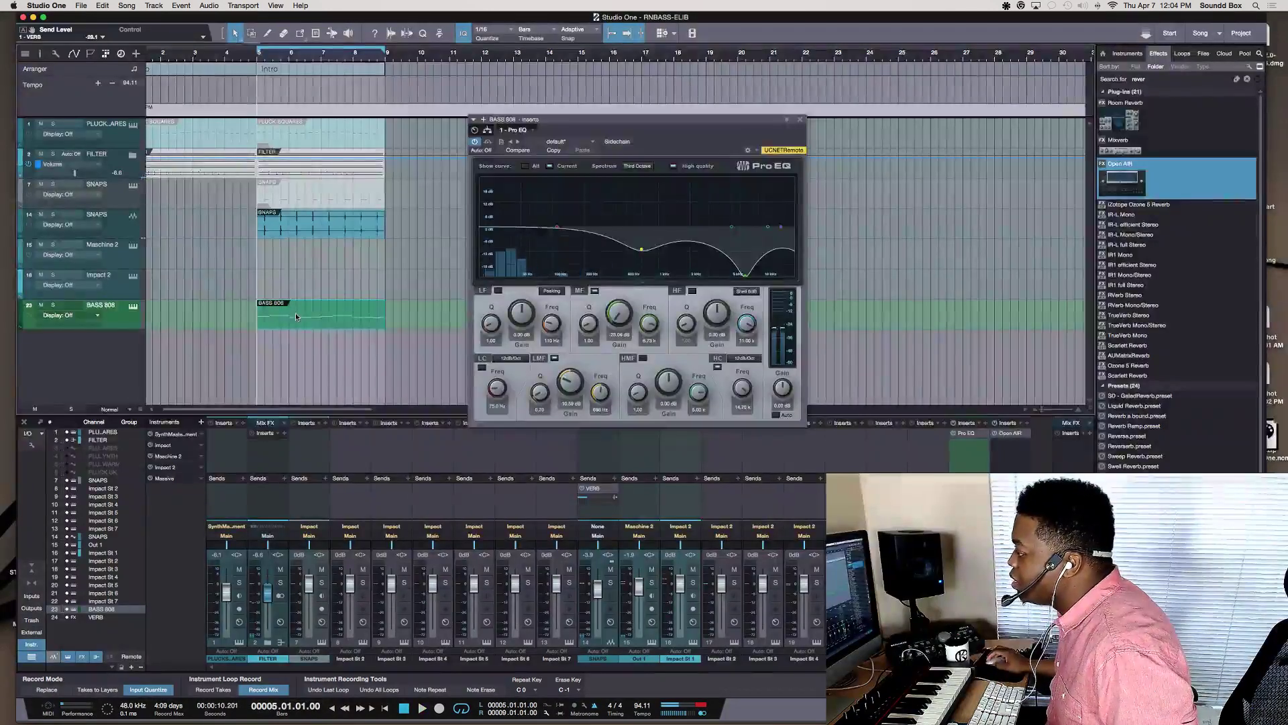
{"action": "left_click_drag", "start_coordinate": [287, 318], "coordinate": [416, 316]}
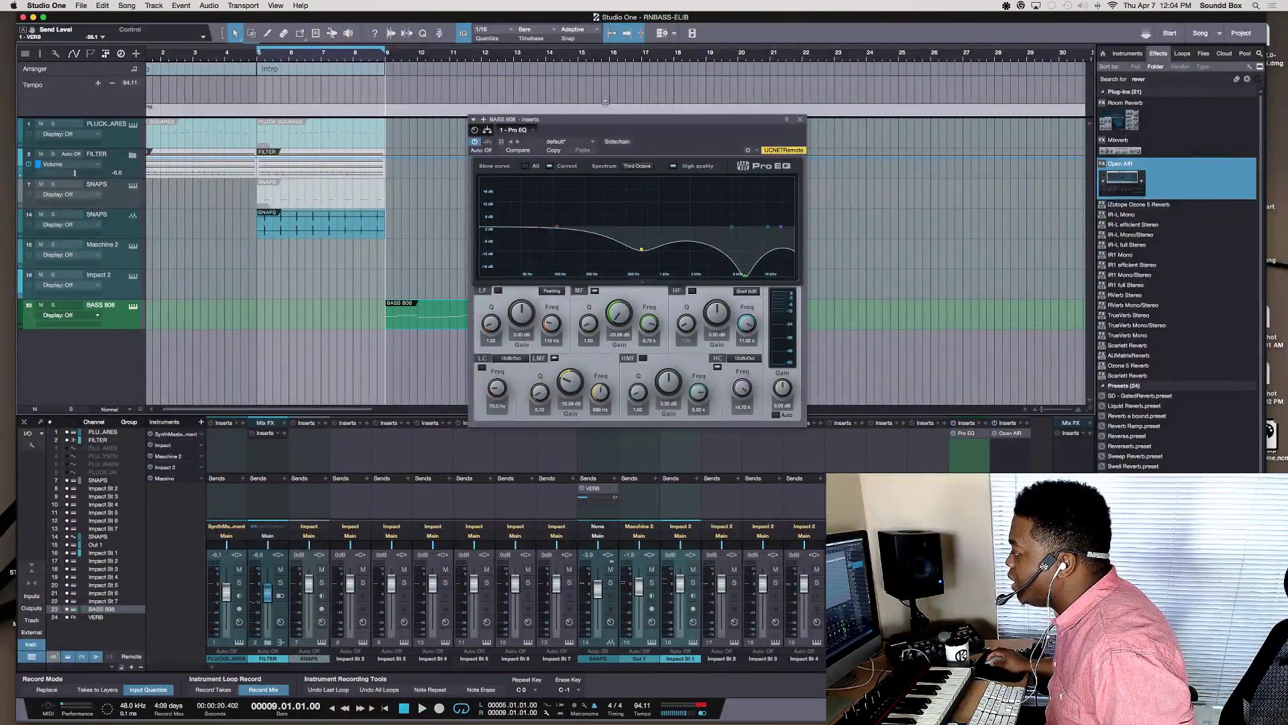
{"action": "left_click", "coordinate": [798, 121]}
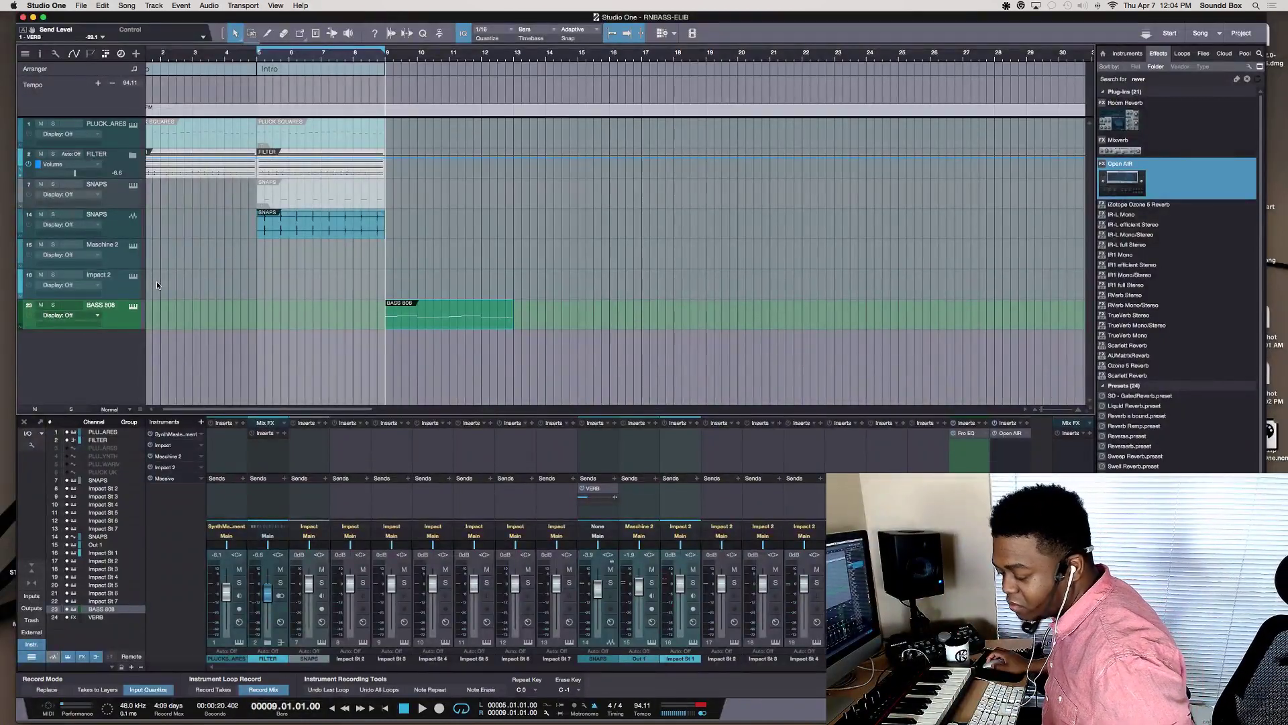
Open the Maschine 2 instrument window and move it clear of the clips in the arrangement
{"action": "left_click", "coordinate": [133, 246]}
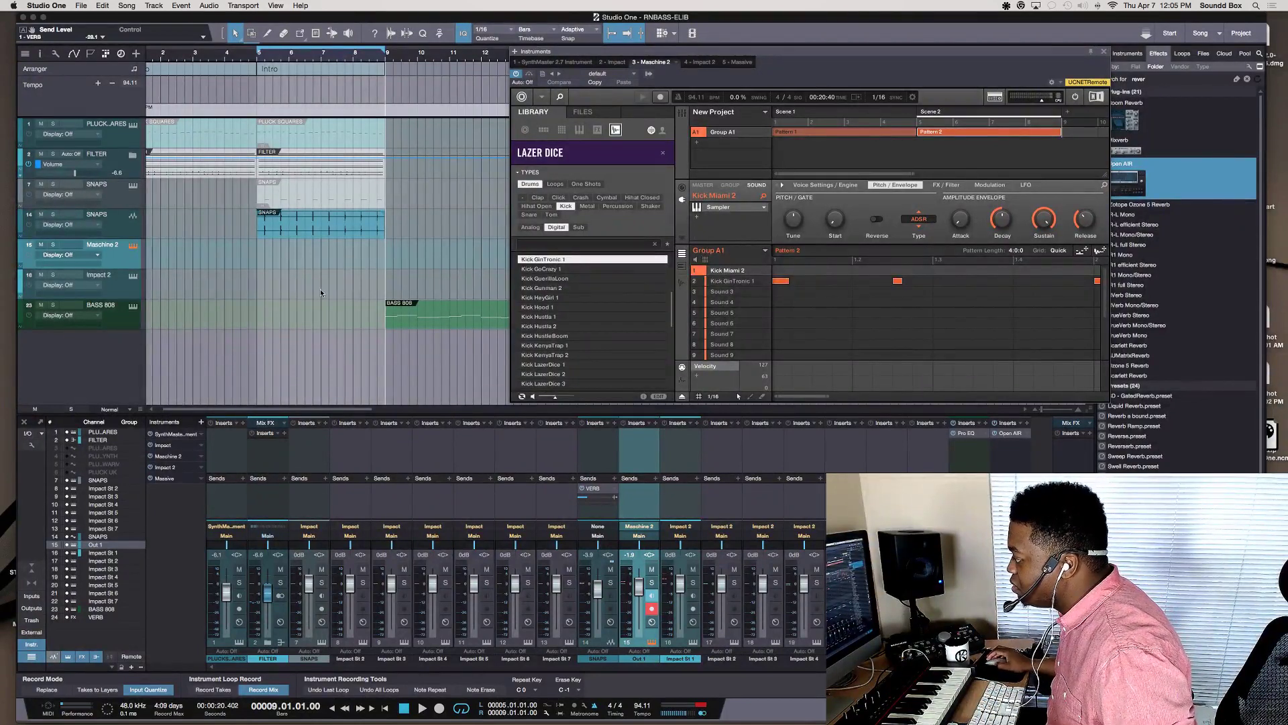
{"action": "scroll", "coordinate": [320, 266], "scroll_direction": "left", "scroll_amount": 2}
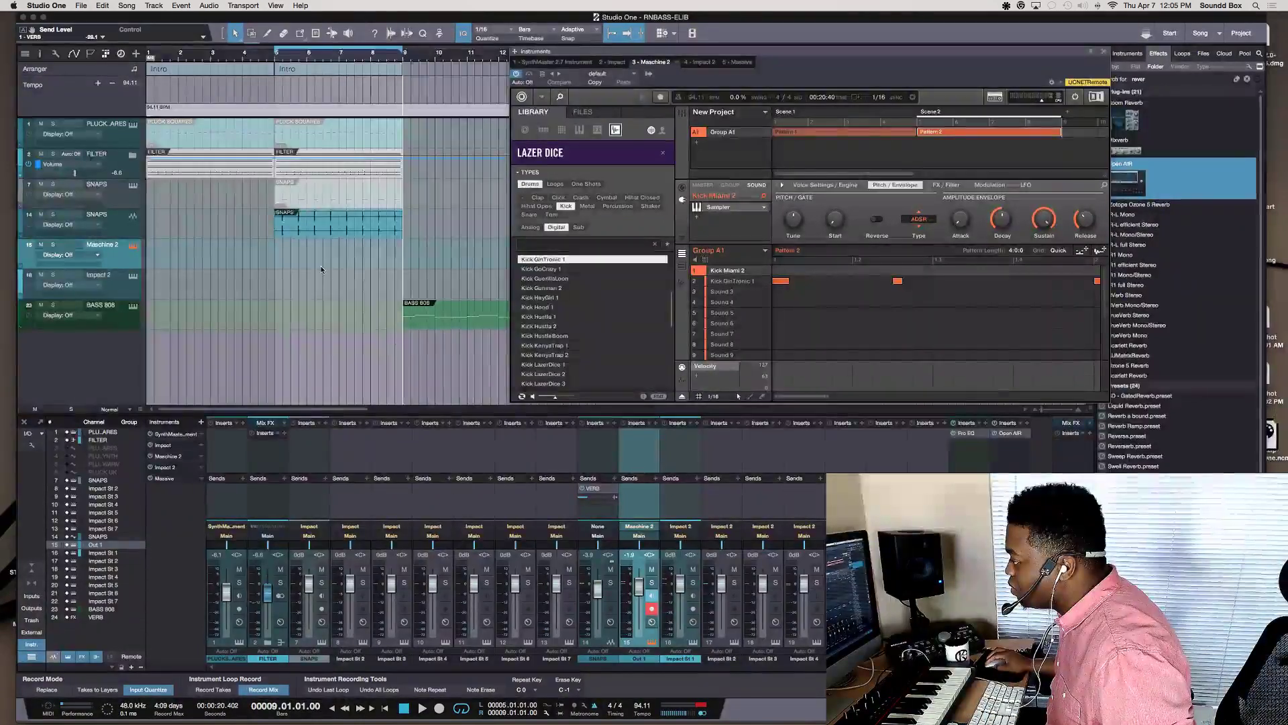
{"action": "scroll", "coordinate": [321, 269], "scroll_direction": "right", "scroll_amount": 1}
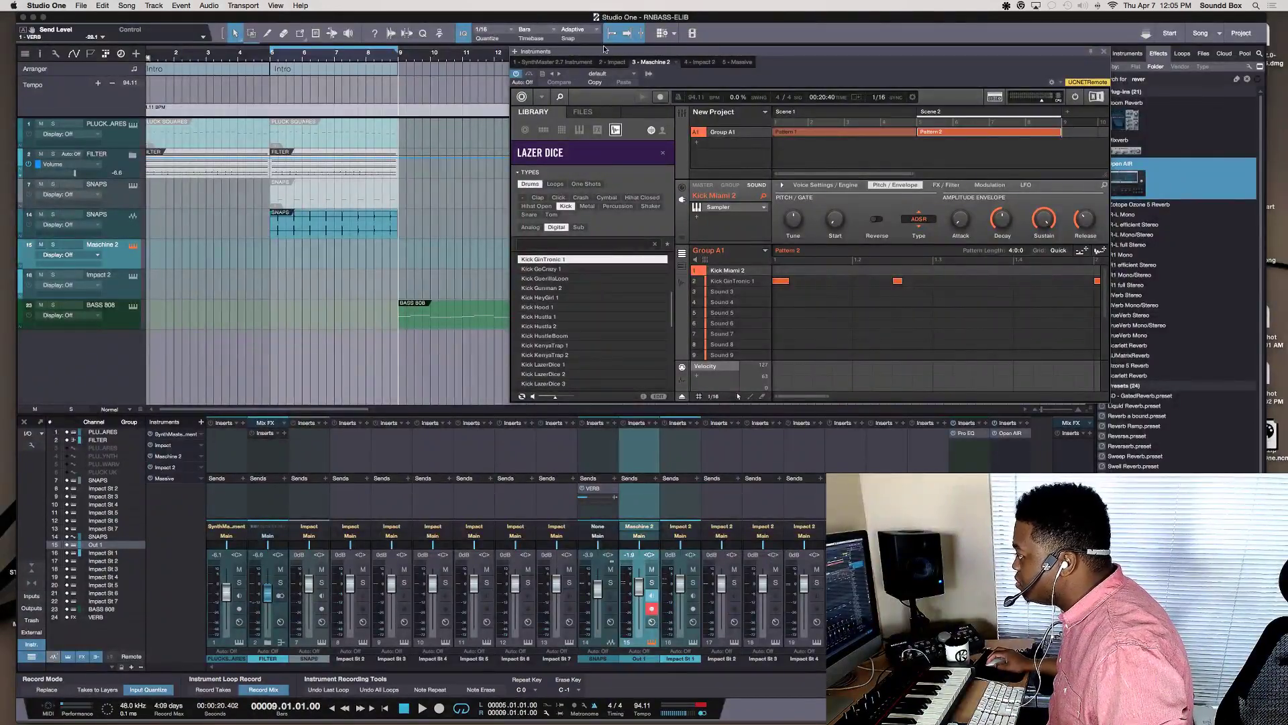
{"action": "left_click_drag", "start_coordinate": [604, 48], "coordinate": [661, 140]}
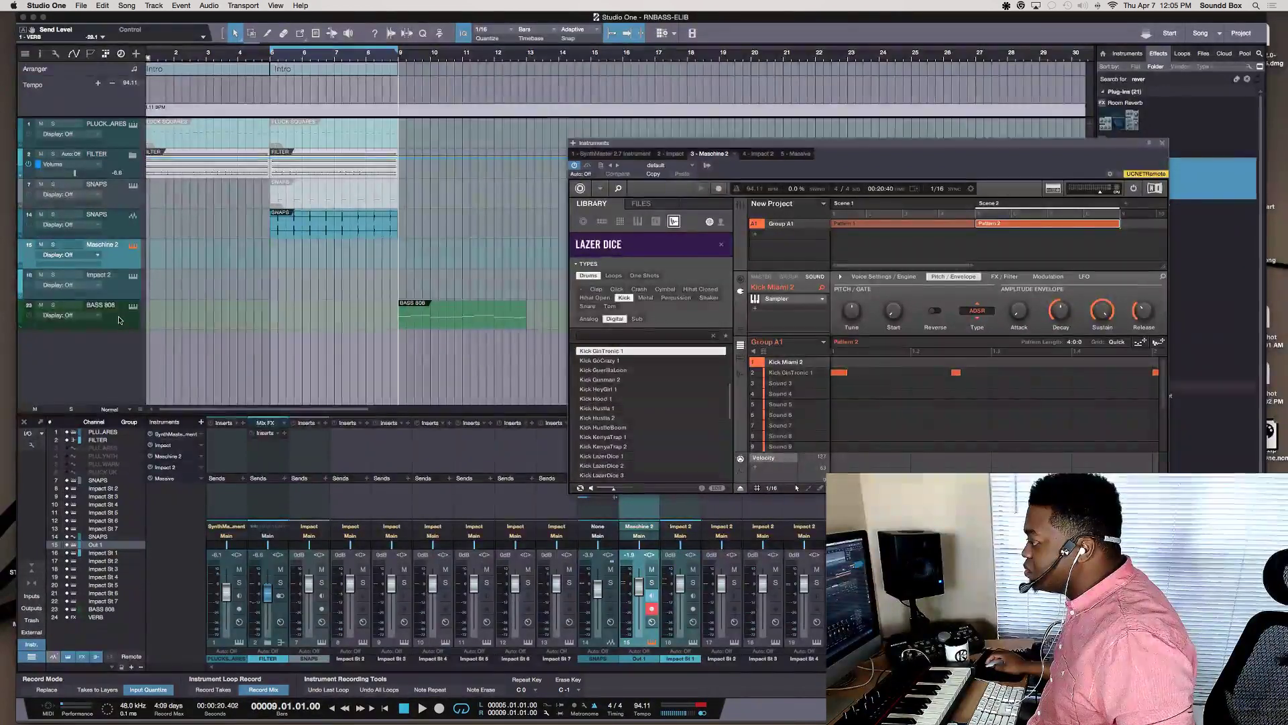
Duplicate the second Intro section into bars 9 to 13 and move the BASS 808 clip to start at bar 13
{"action": "left_click", "coordinate": [365, 226]}
{"action": "left_click", "coordinate": [317, 69]}
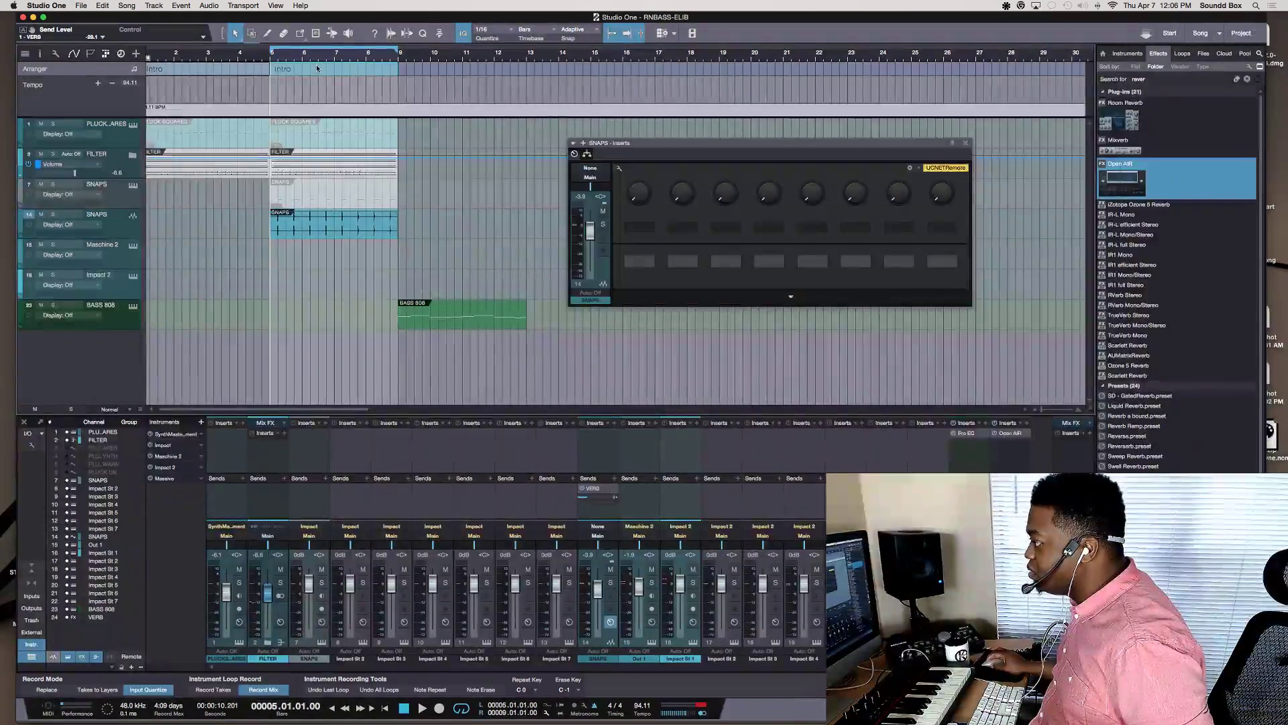
{"action": "key", "text": "d"}
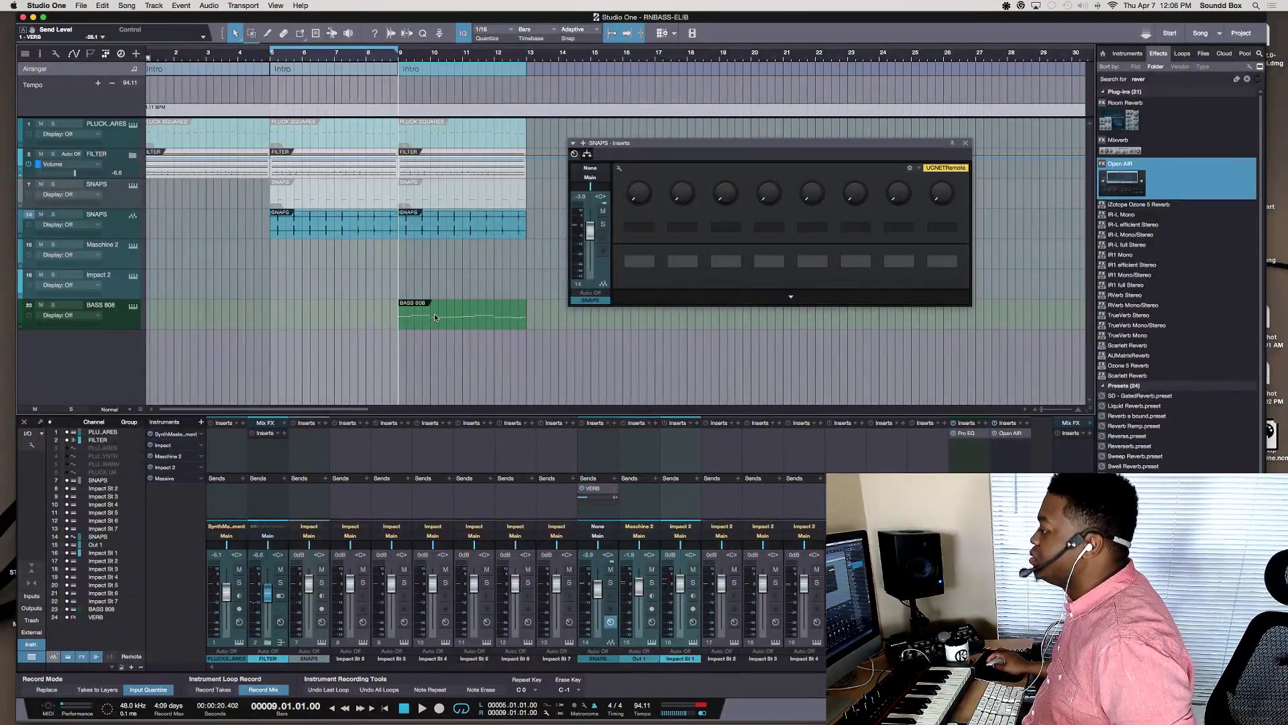
{"action": "scroll", "coordinate": [429, 319], "scroll_direction": "right", "scroll_amount": 2}
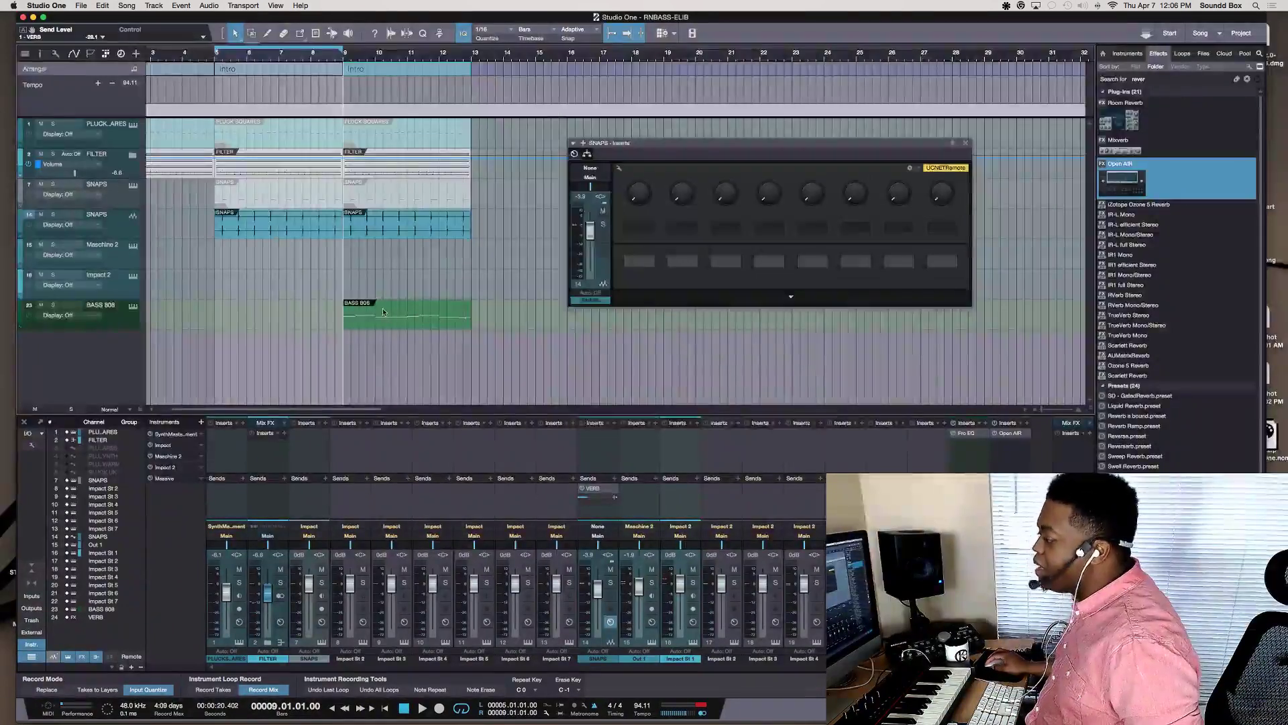
{"action": "left_click_drag", "start_coordinate": [383, 308], "coordinate": [509, 314]}
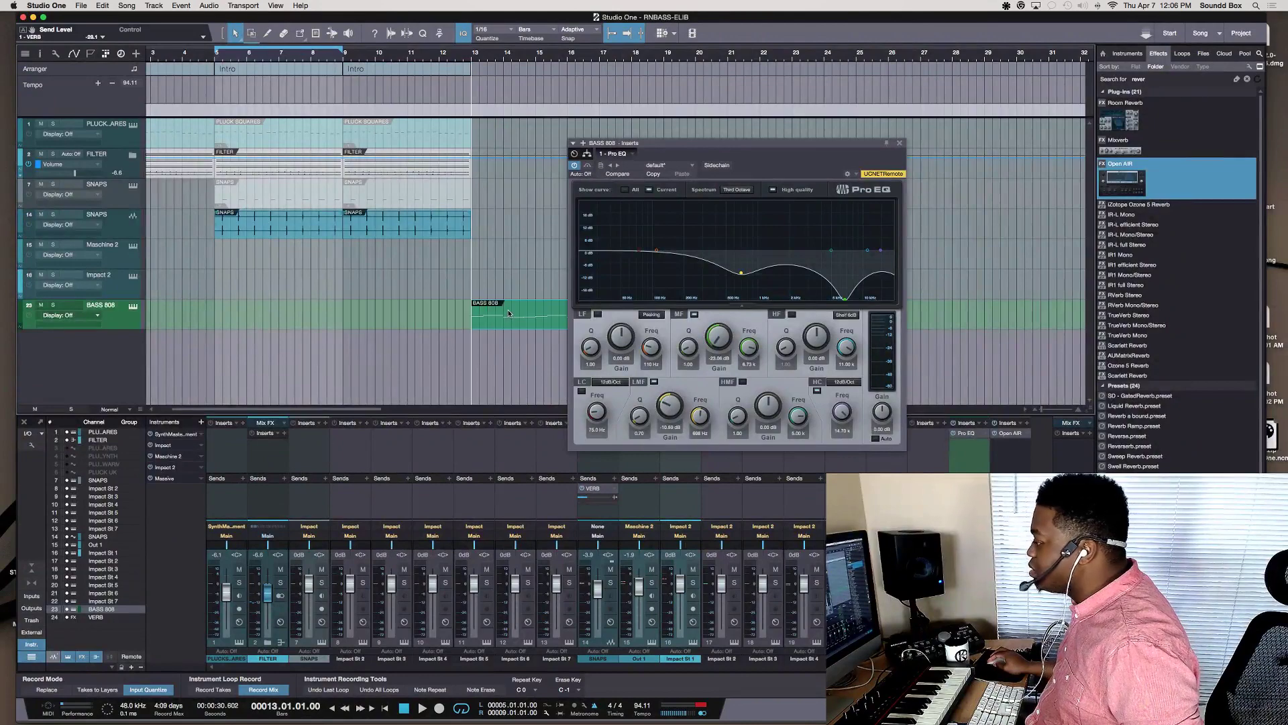
{"action": "scroll", "coordinate": [362, 252], "scroll_direction": "left", "scroll_amount": 3}
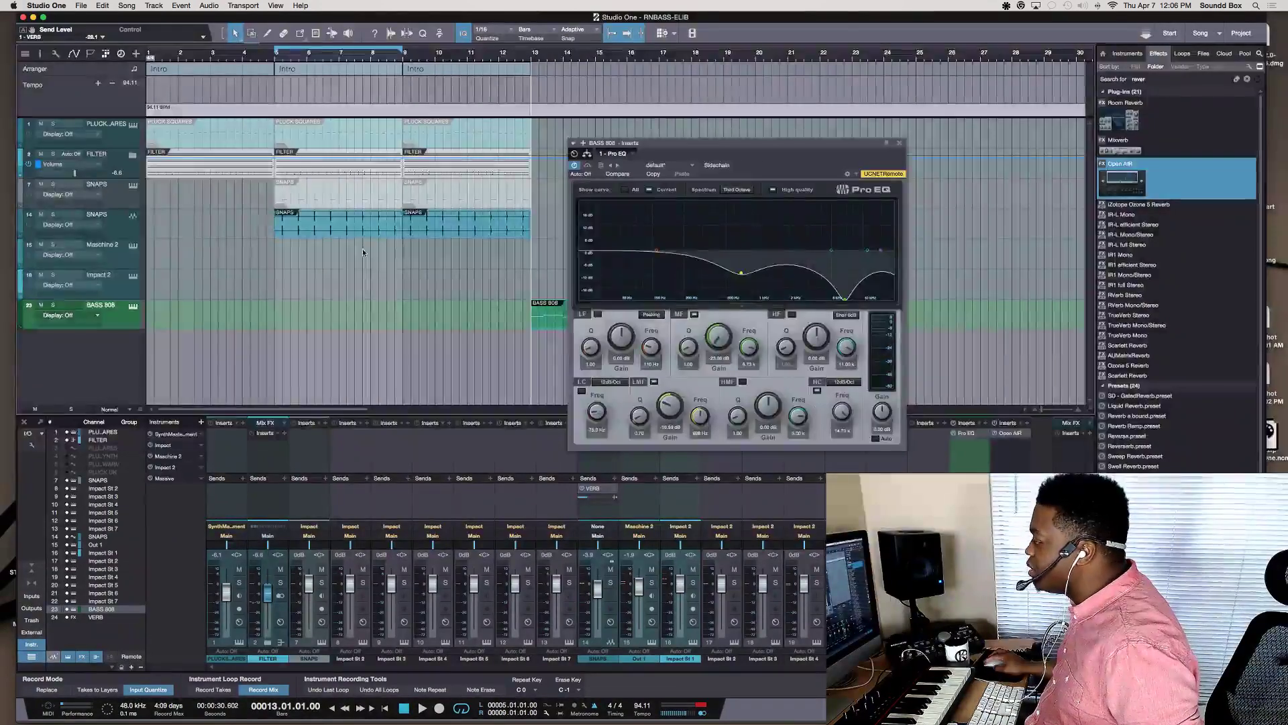
Duplicate Scene 2 in Maschine 2, then play the song from bar 1 up to bar 13 and stop
{"action": "left_click", "coordinate": [133, 246]}
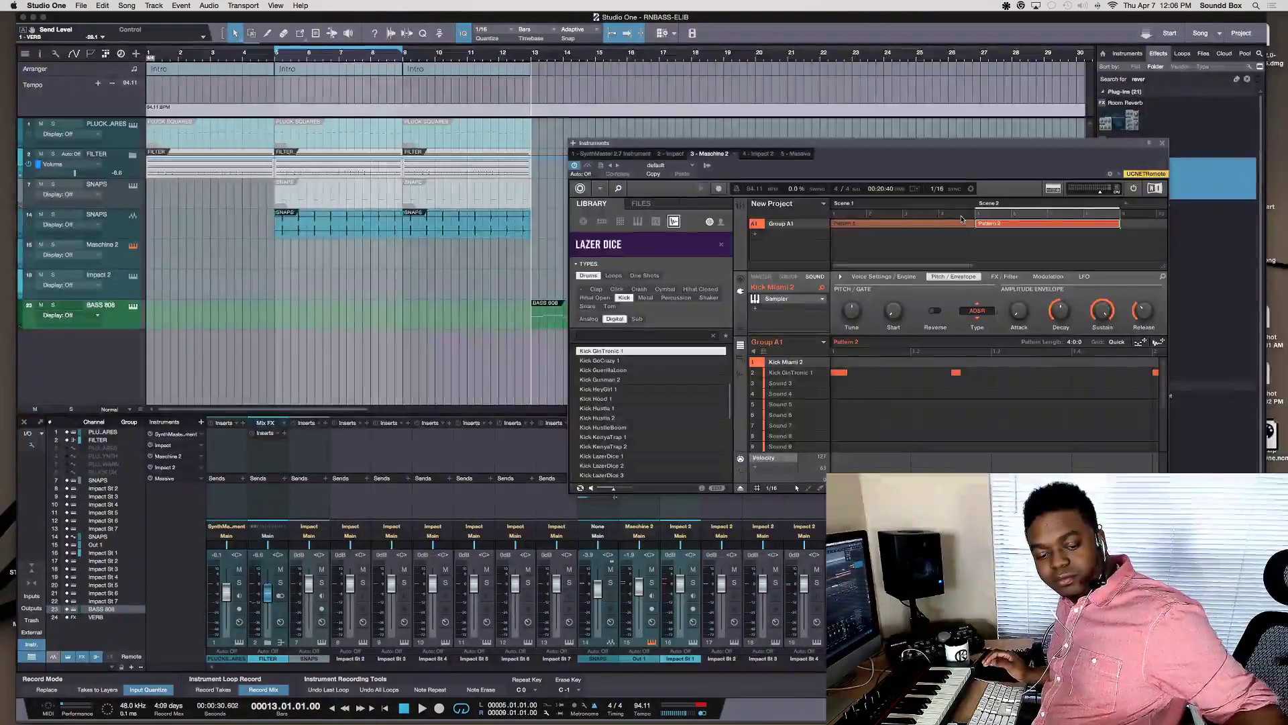
{"action": "key", "text": "ctrl+d"}
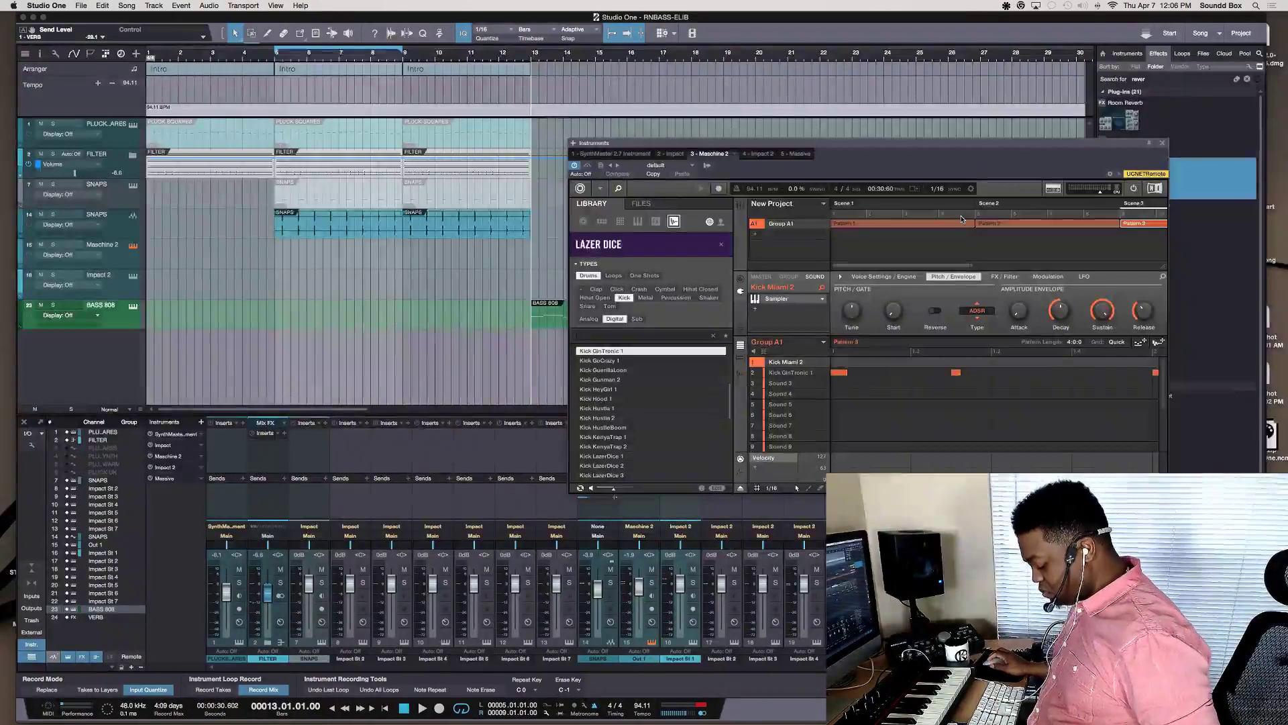
{"action": "key", "text": "KP_1"}
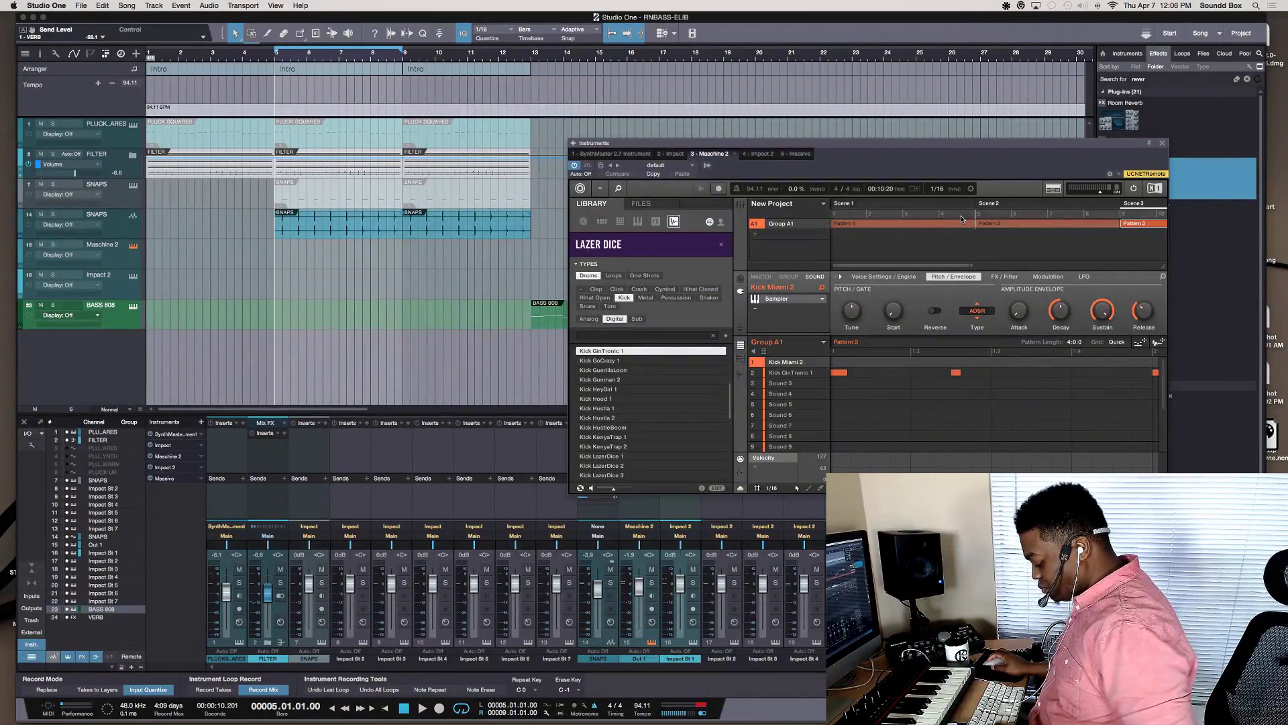
{"action": "key", "text": "KP_0"}
{"action": "key", "text": "space"}
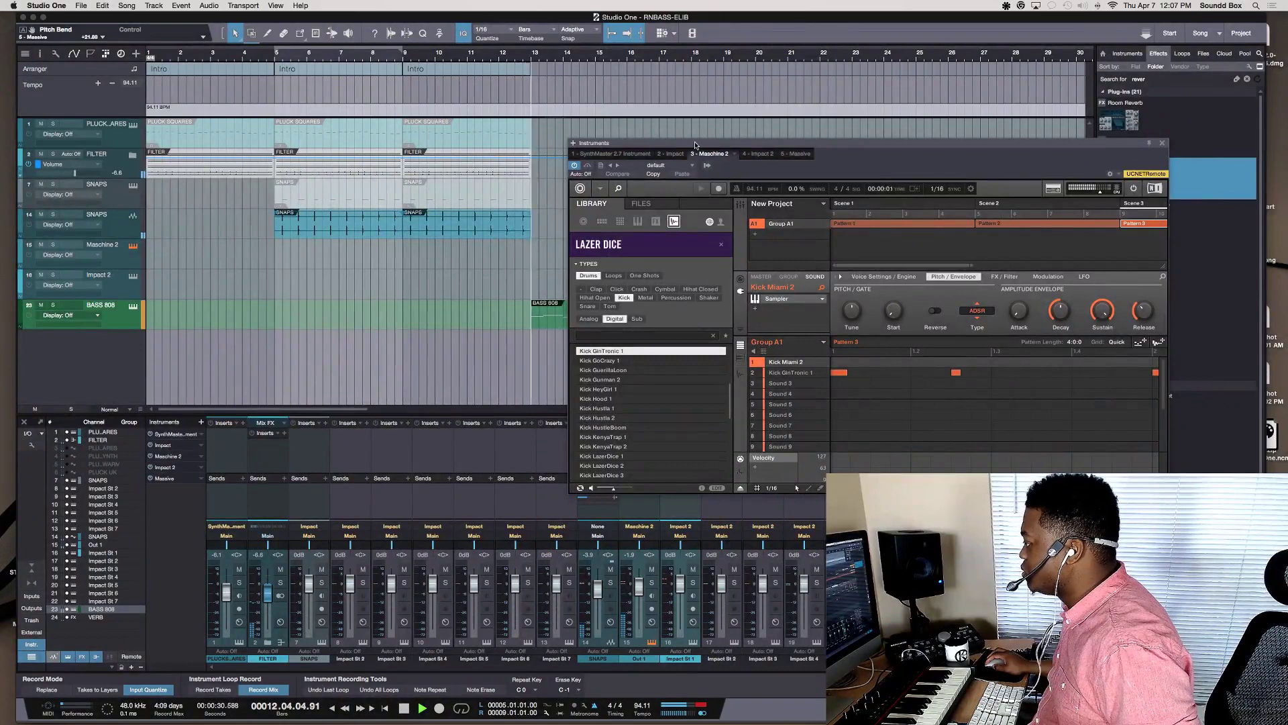
{"action": "key", "text": "space"}
Duplicate the last Intro section into bars 13 to 17 and move the Maschine window away from the clips
{"action": "right_click", "coordinate": [470, 69]}
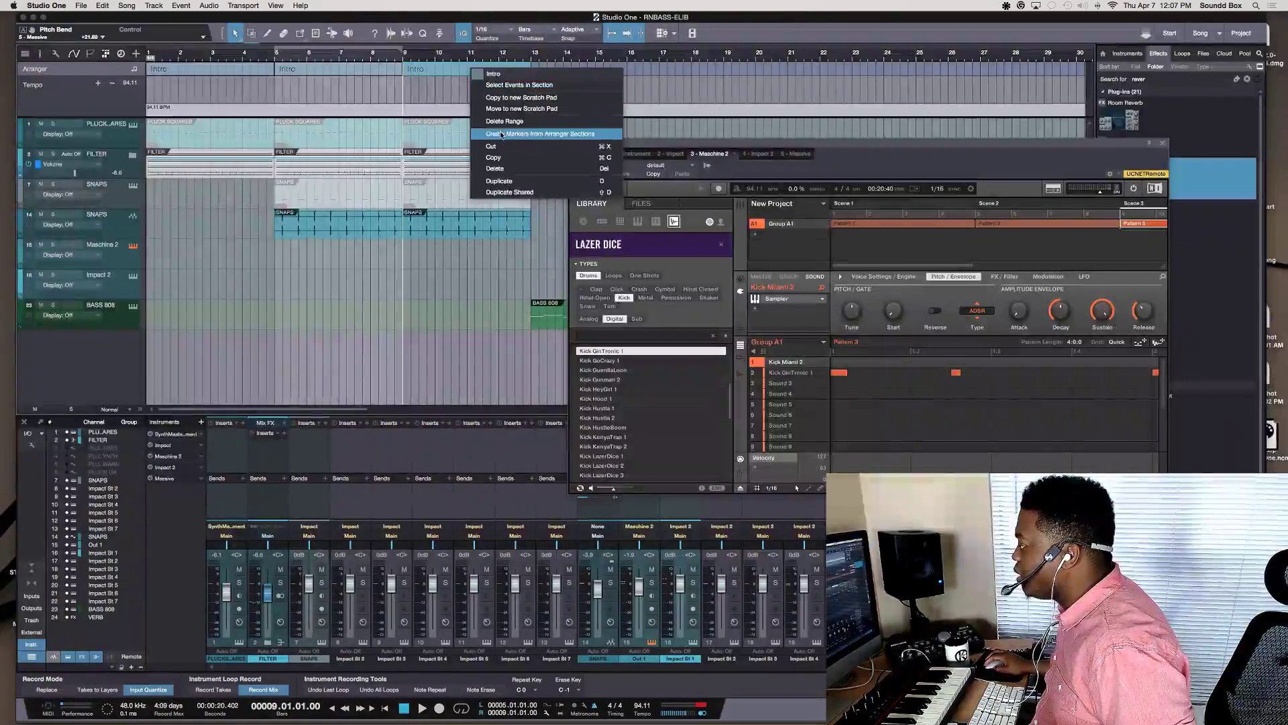
{"action": "left_click", "coordinate": [516, 181]}
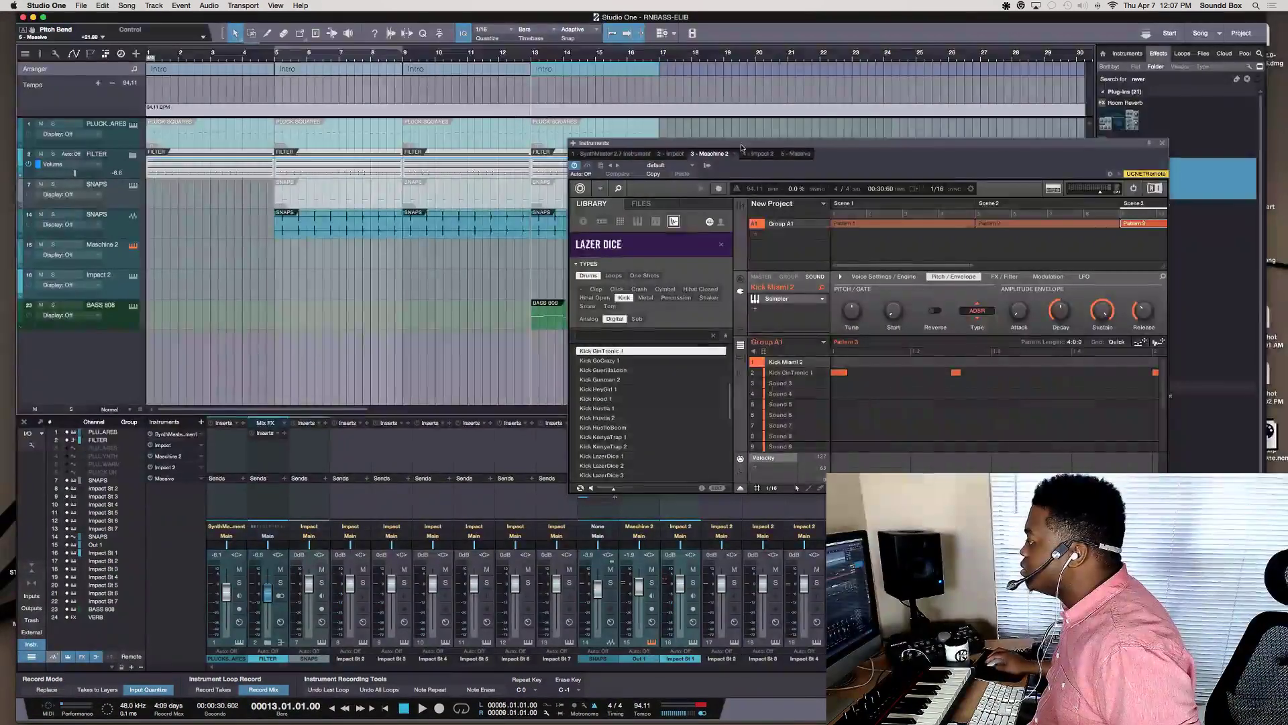
{"action": "left_click_drag", "start_coordinate": [739, 143], "coordinate": [868, 95]}
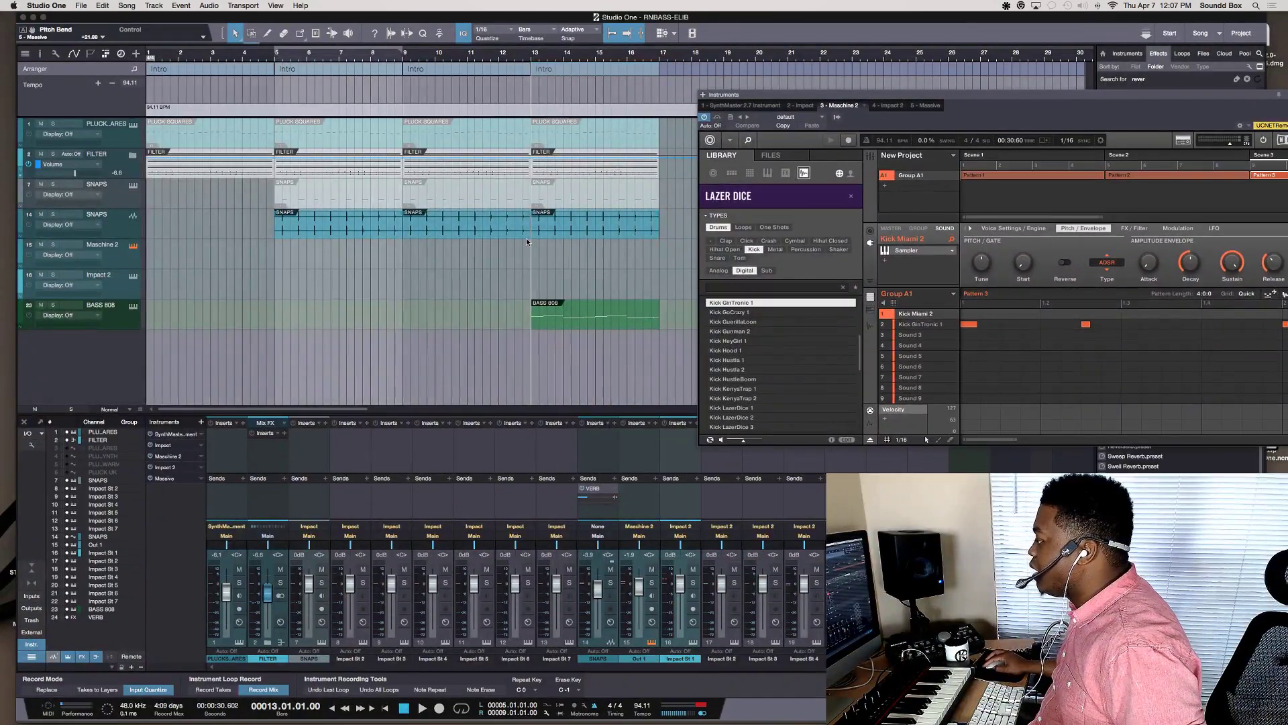
{"action": "scroll", "coordinate": [527, 241], "scroll_direction": "right", "scroll_amount": 4}
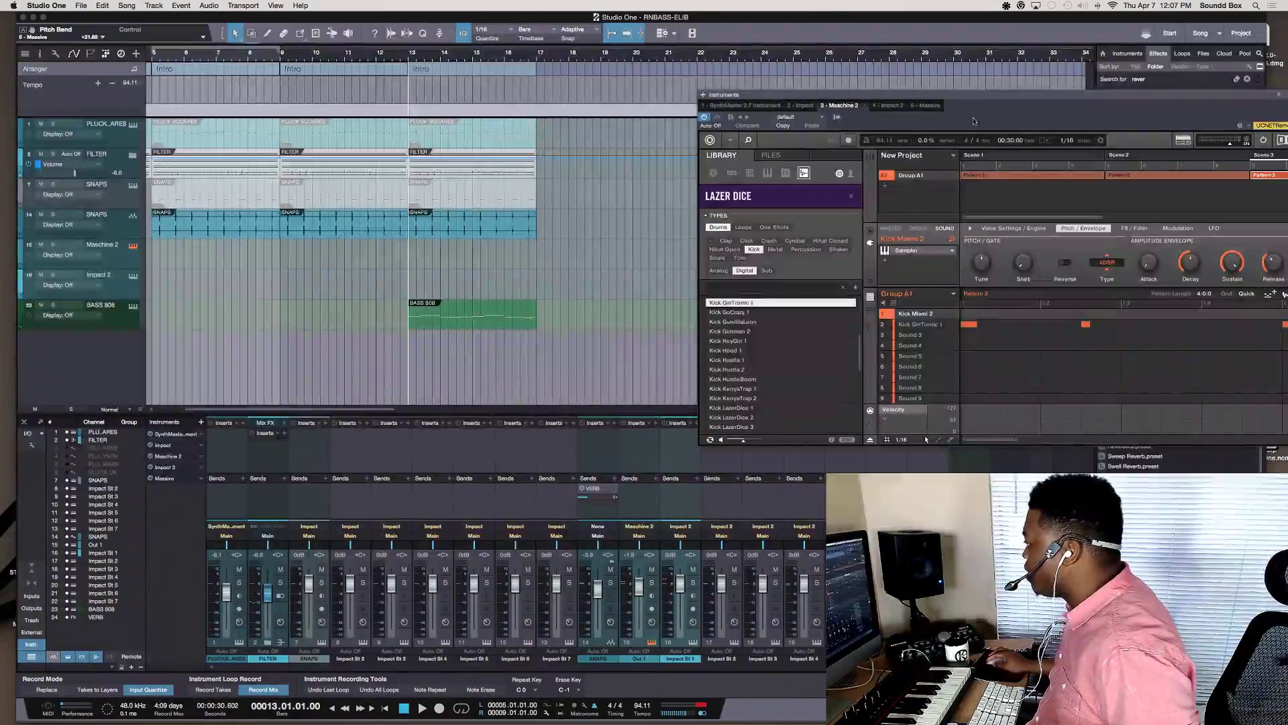
{"action": "left_click_drag", "start_coordinate": [953, 99], "coordinate": [875, 81]}
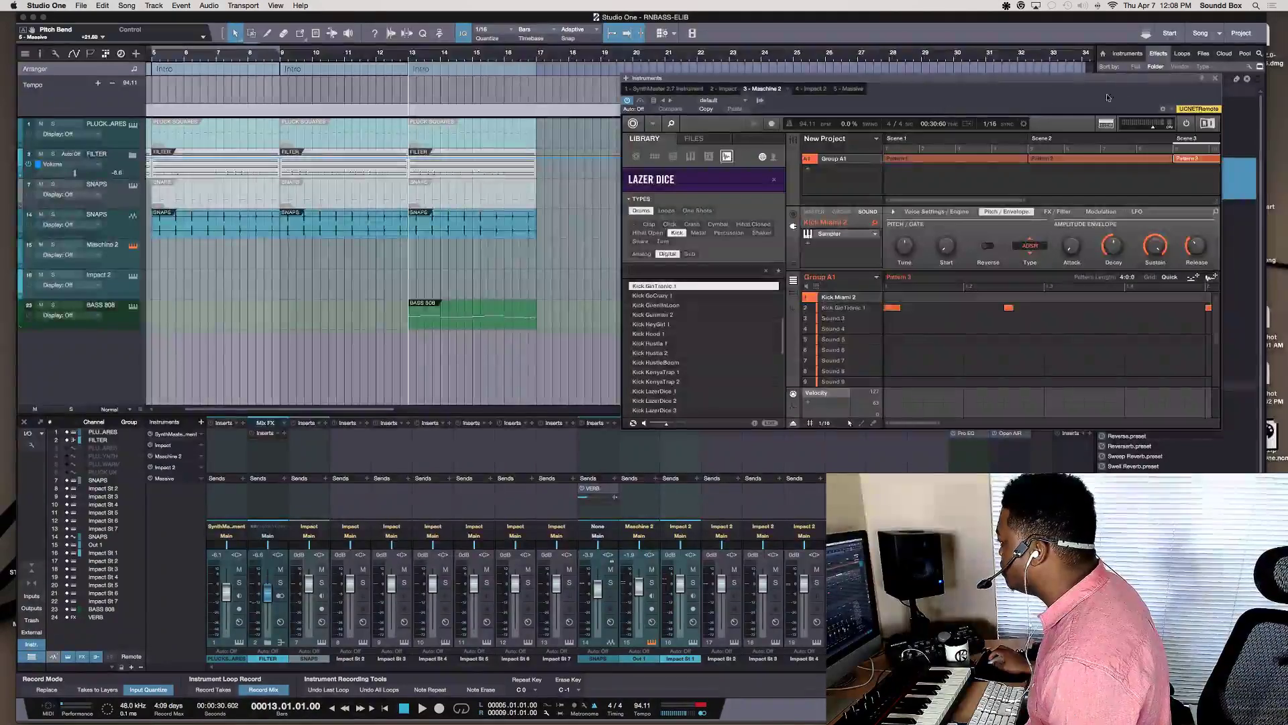
{"action": "left_click_drag", "start_coordinate": [1098, 82], "coordinate": [1070, 125]}
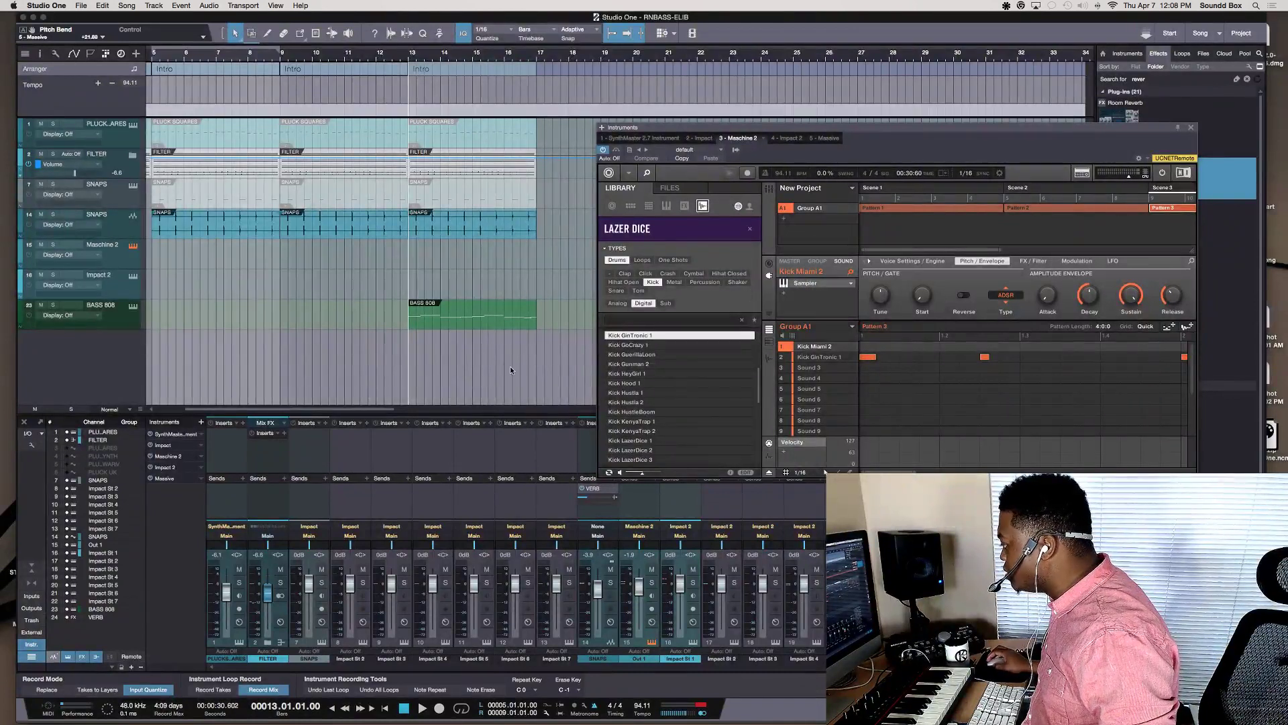
{"action": "left_click_drag", "start_coordinate": [829, 129], "coordinate": [878, 65]}
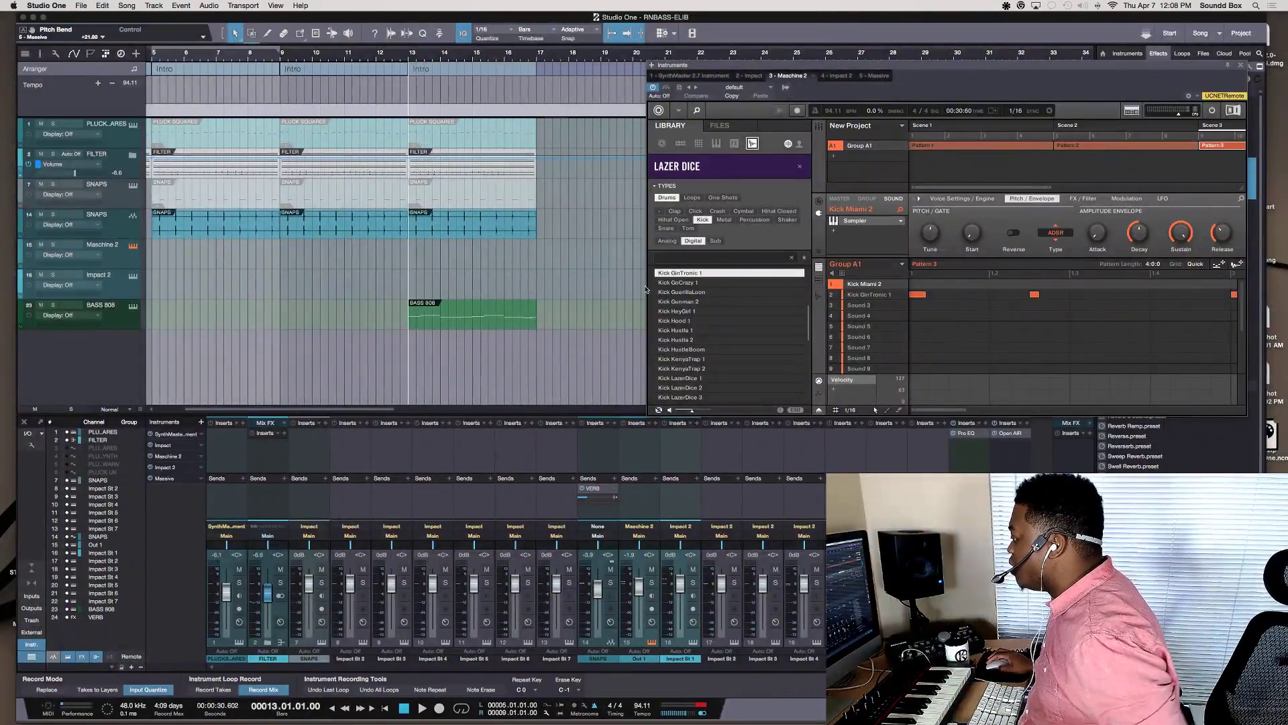
Add a fourth scene after Scene 3 in Maschine and play the section from bar 13
{"action": "key", "text": "space"}
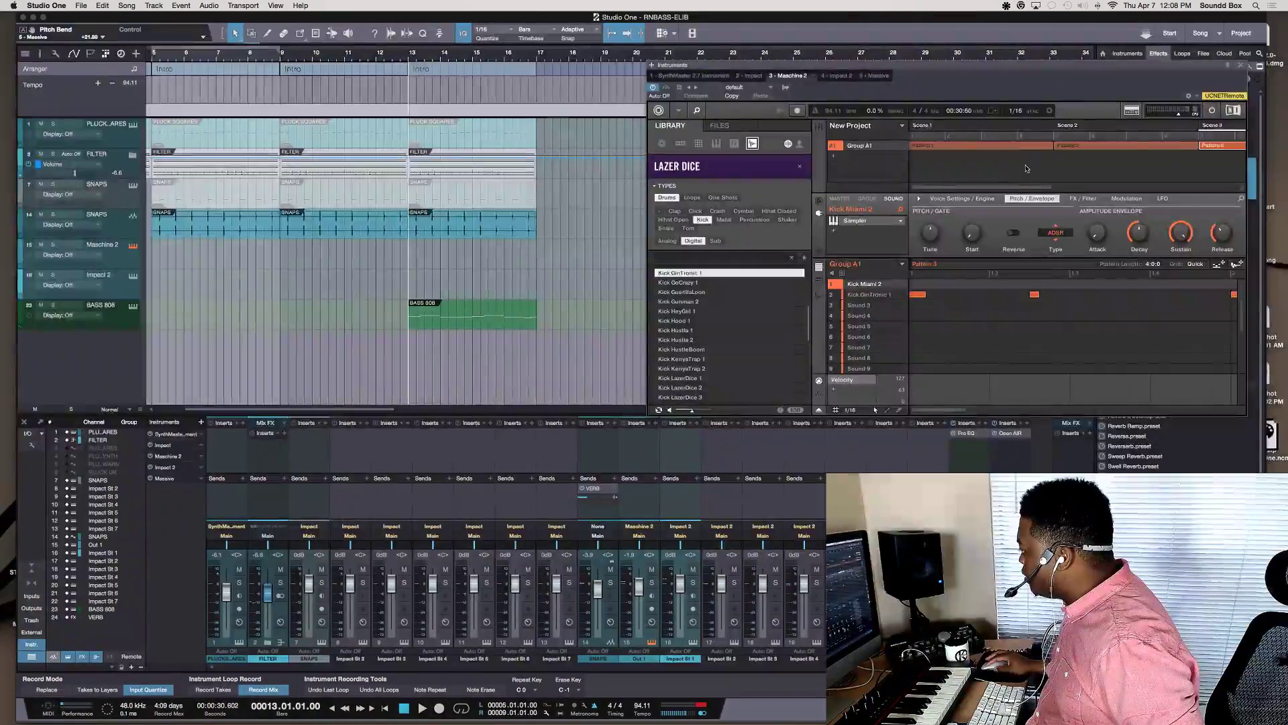
{"action": "scroll", "coordinate": [1024, 168], "scroll_direction": "right", "scroll_amount": 3}
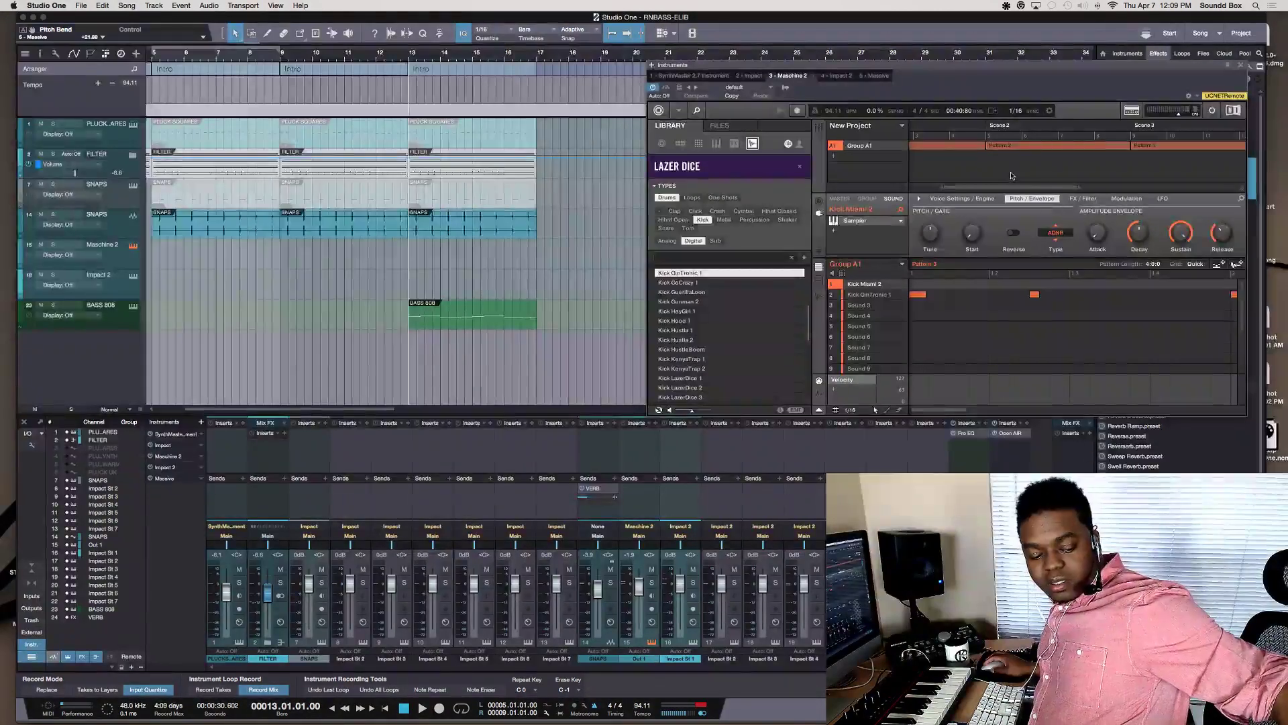
{"action": "key", "text": "super+m"}
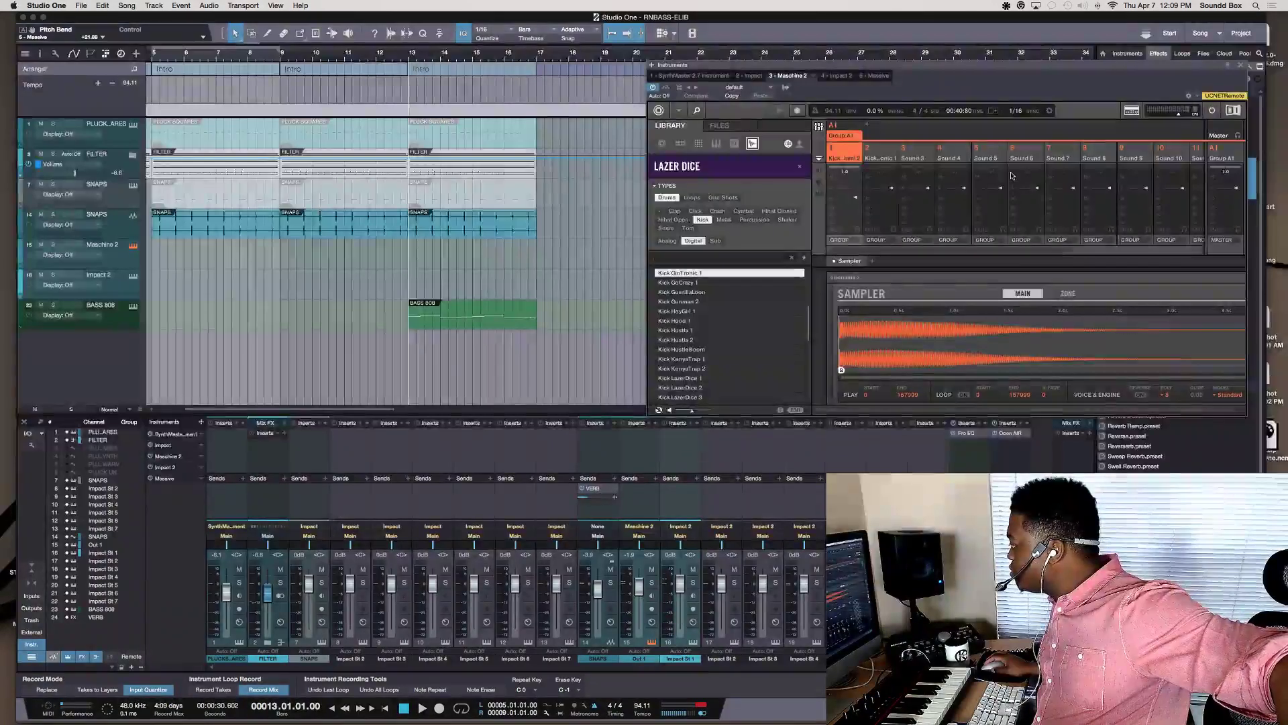
{"action": "key", "text": "super+m"}
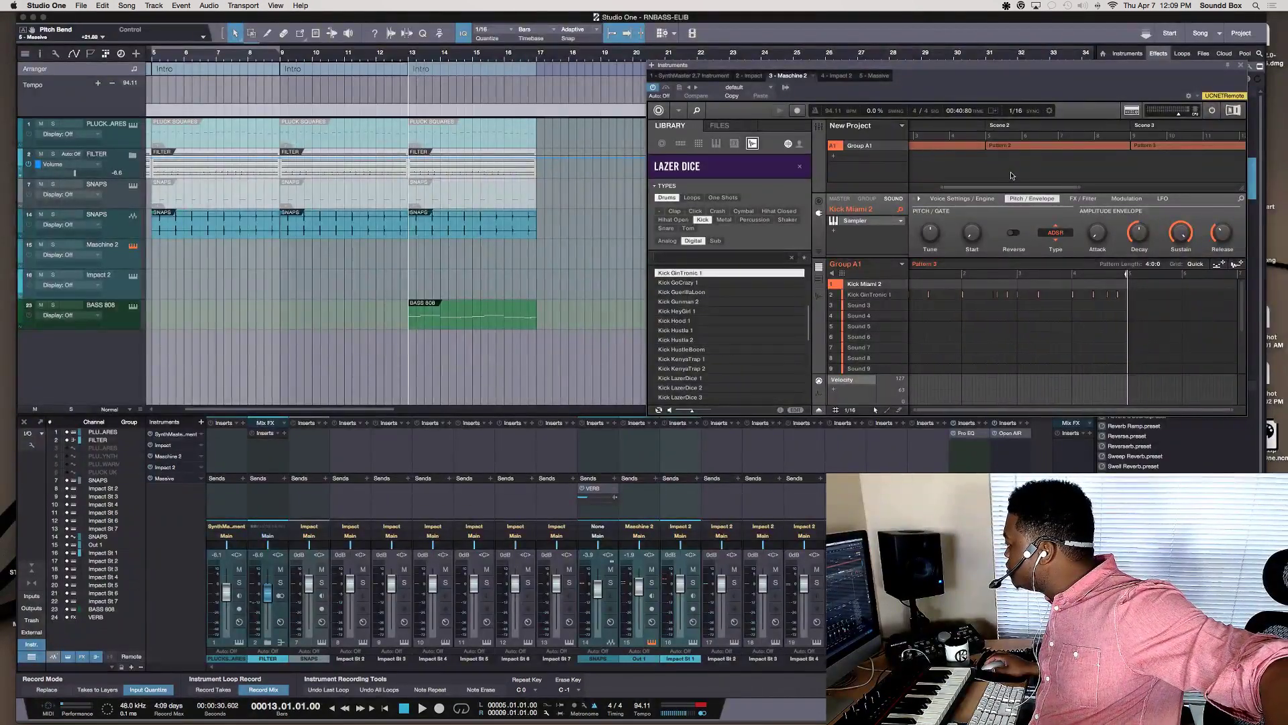
{"action": "scroll", "coordinate": [1011, 175], "scroll_direction": "right", "scroll_amount": 3}
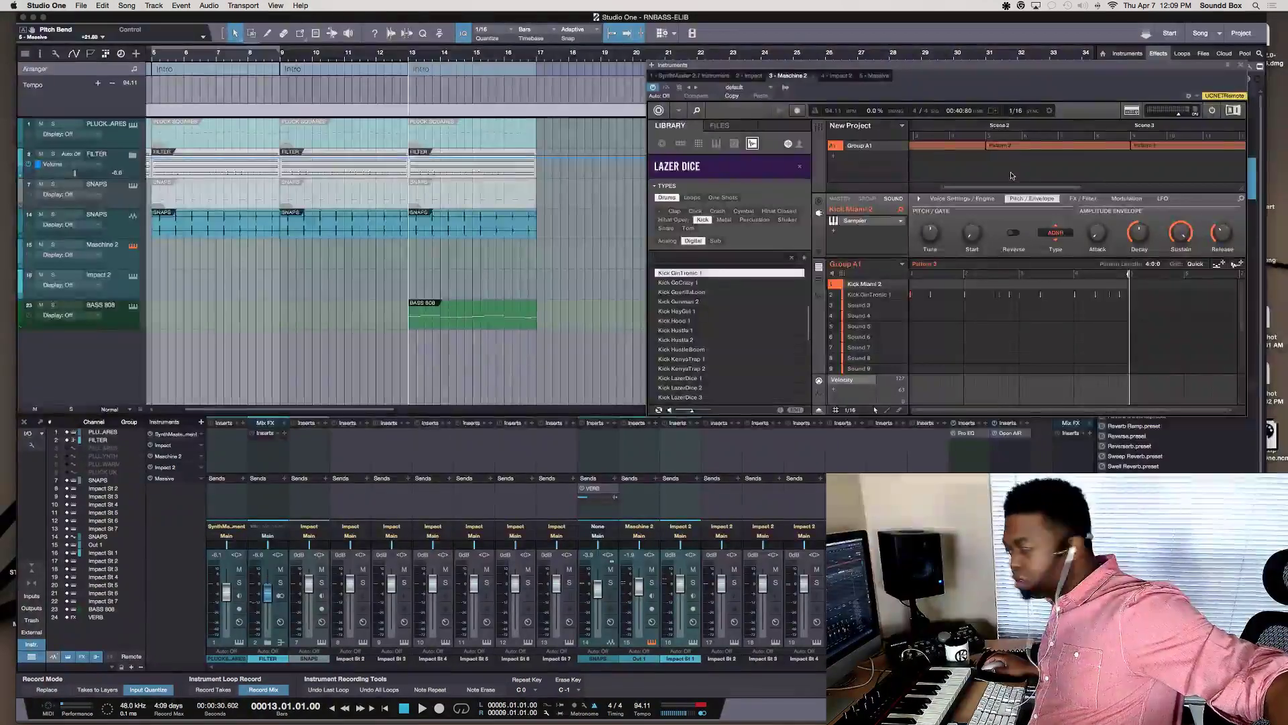
{"action": "scroll", "coordinate": [1011, 175], "scroll_direction": "down", "scroll_amount": 5}
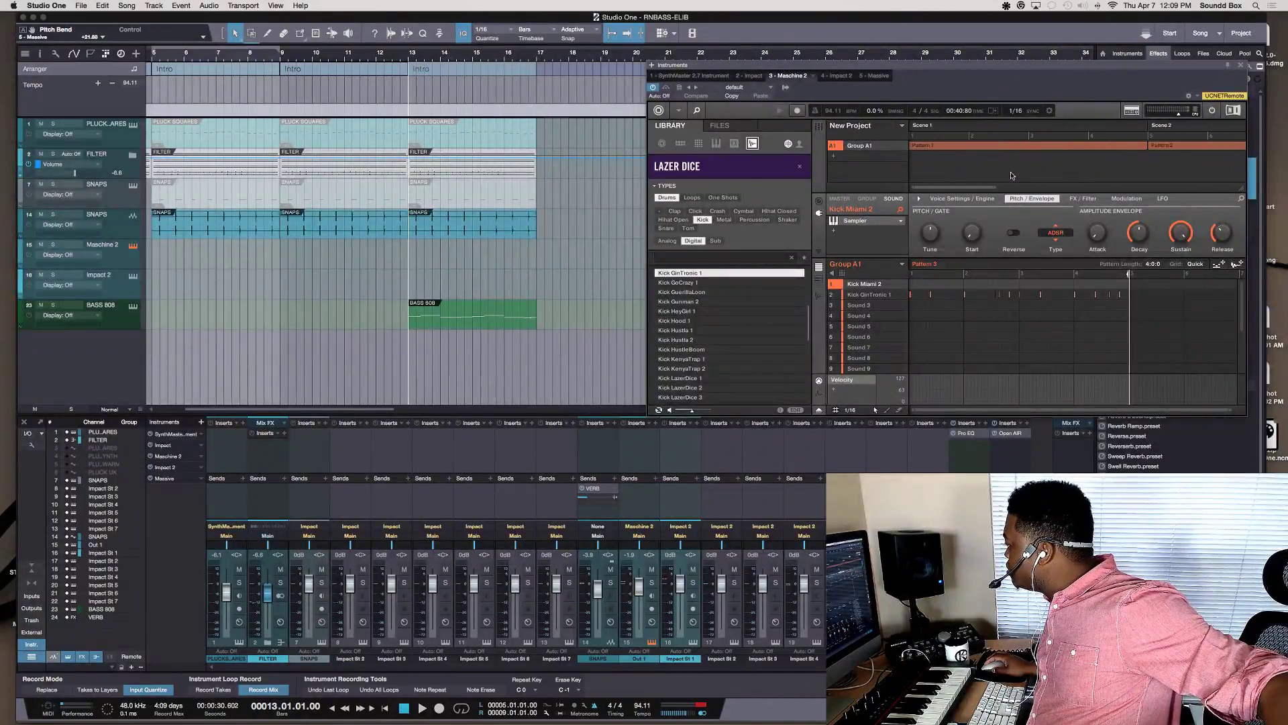
{"action": "scroll", "coordinate": [1011, 176], "scroll_direction": "down", "scroll_amount": 2}
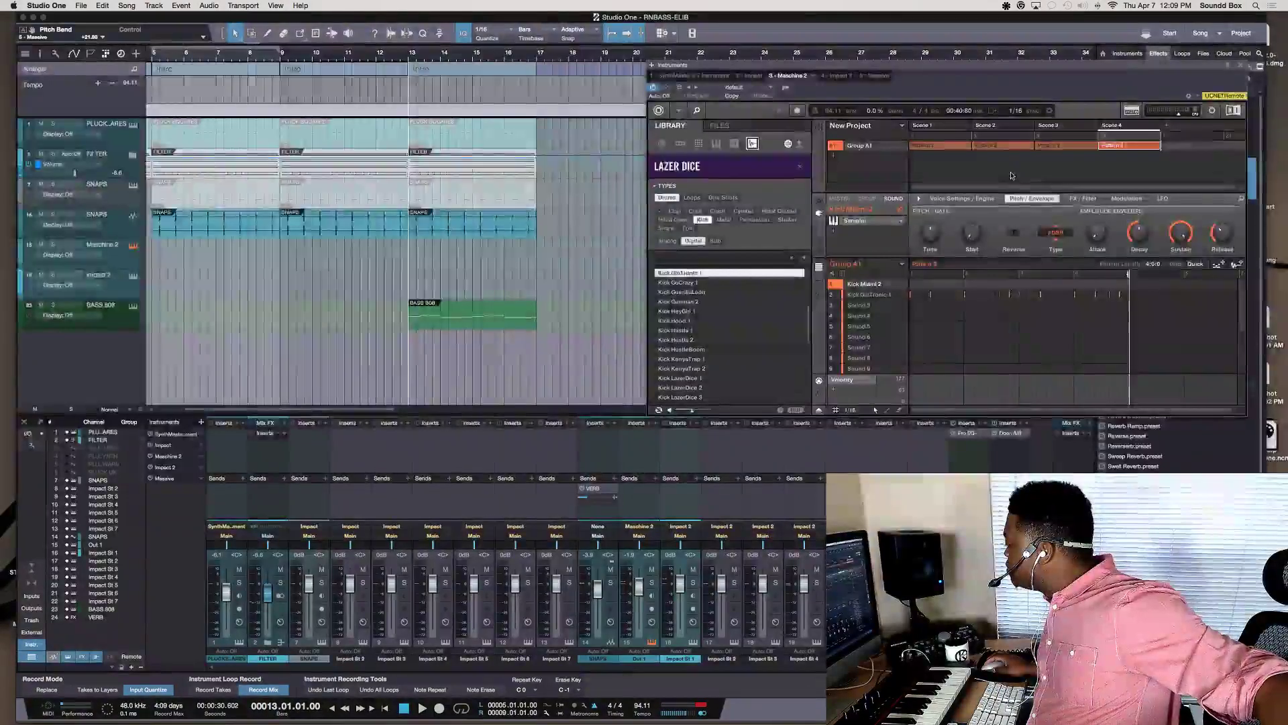
{"action": "key", "text": "space"}
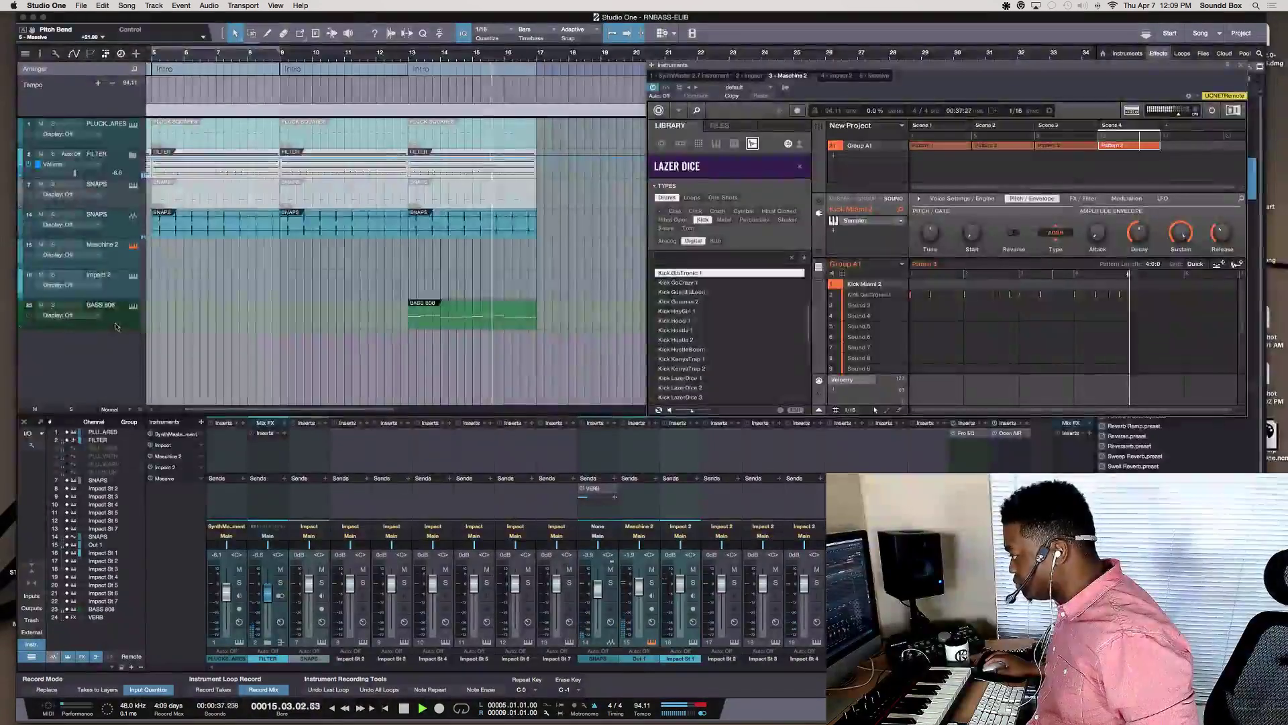
{"action": "key", "text": "space"}
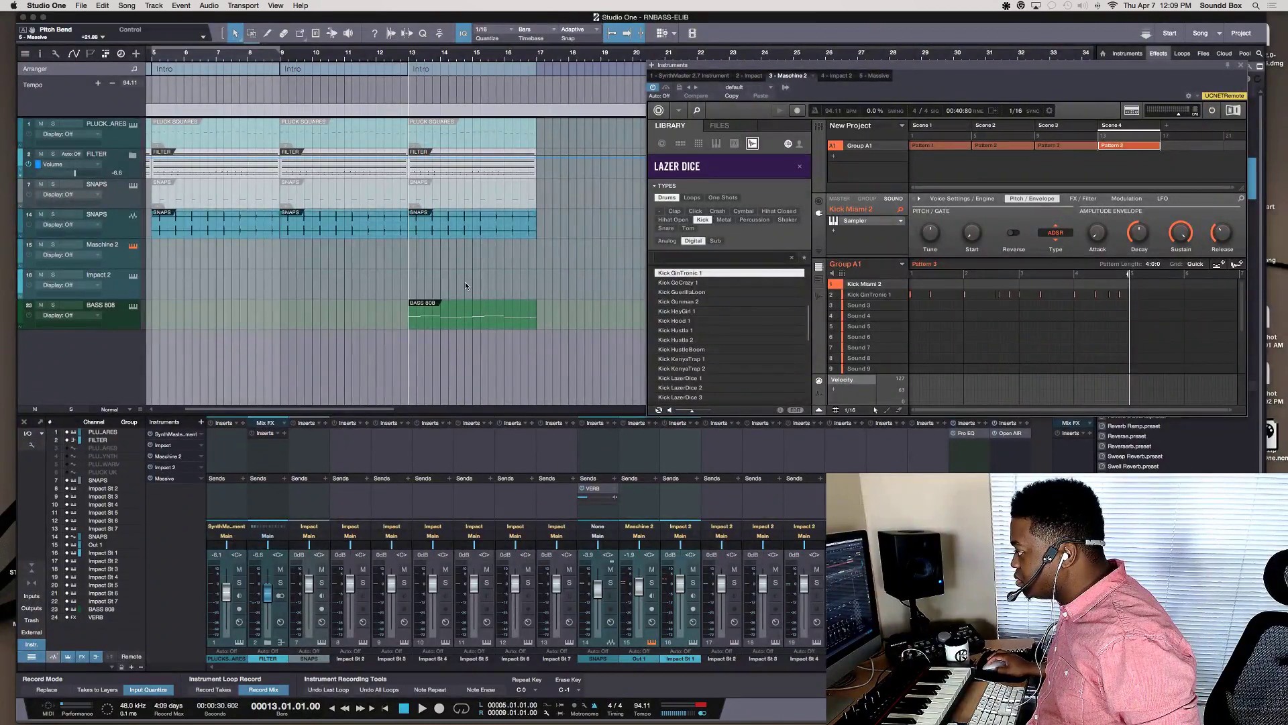
Lower the second note of the BASS 808 clip at bar 13 to B 2 and play the section
{"action": "double_click", "coordinate": [440, 321]}
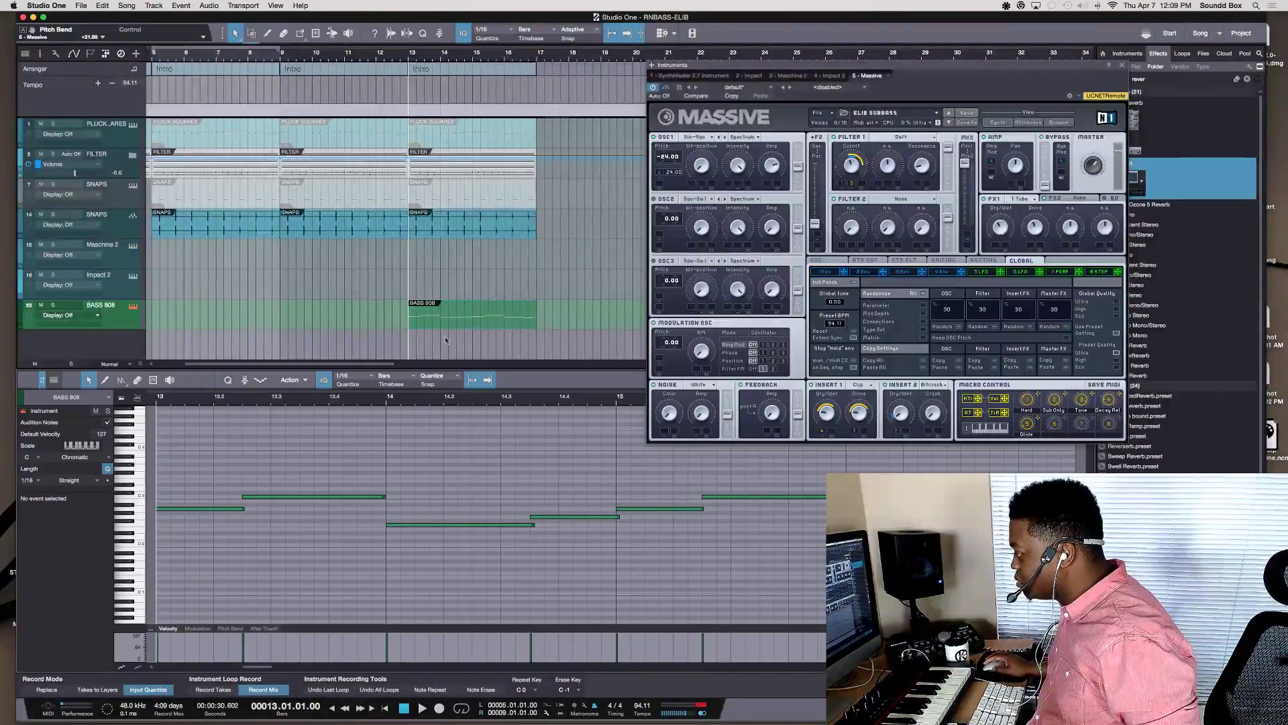
{"action": "left_click", "coordinate": [277, 498]}
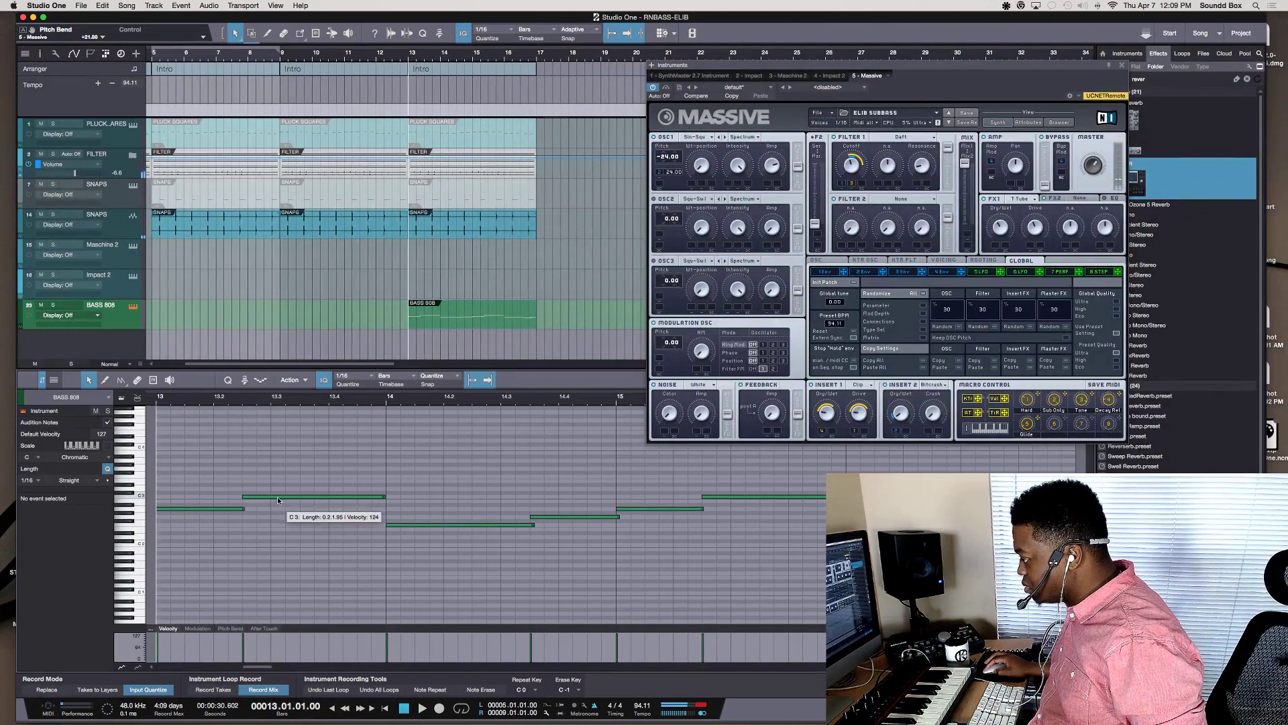
{"action": "key", "text": "Down"}
{"action": "key", "text": "space"}
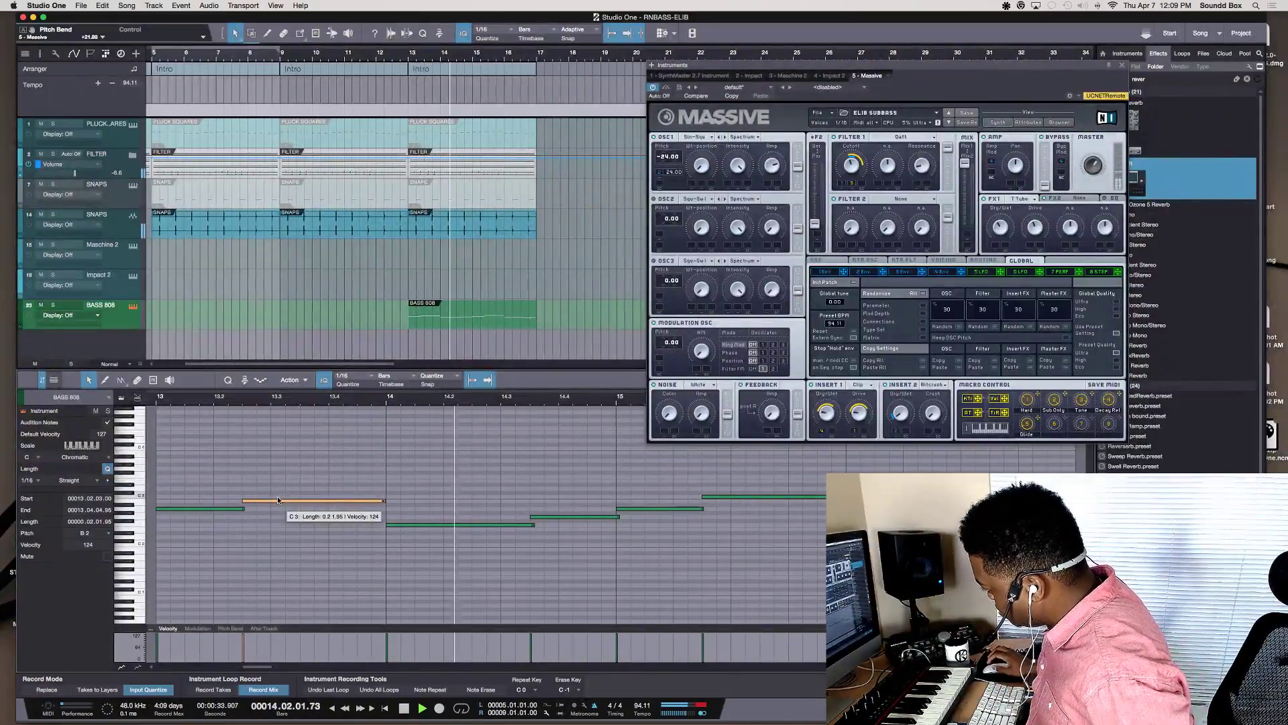
Lower the BASS 808 note that starts at bar 14 to E 2 and resume playback
{"action": "key", "text": "space"}
{"action": "left_click", "coordinate": [450, 526]}
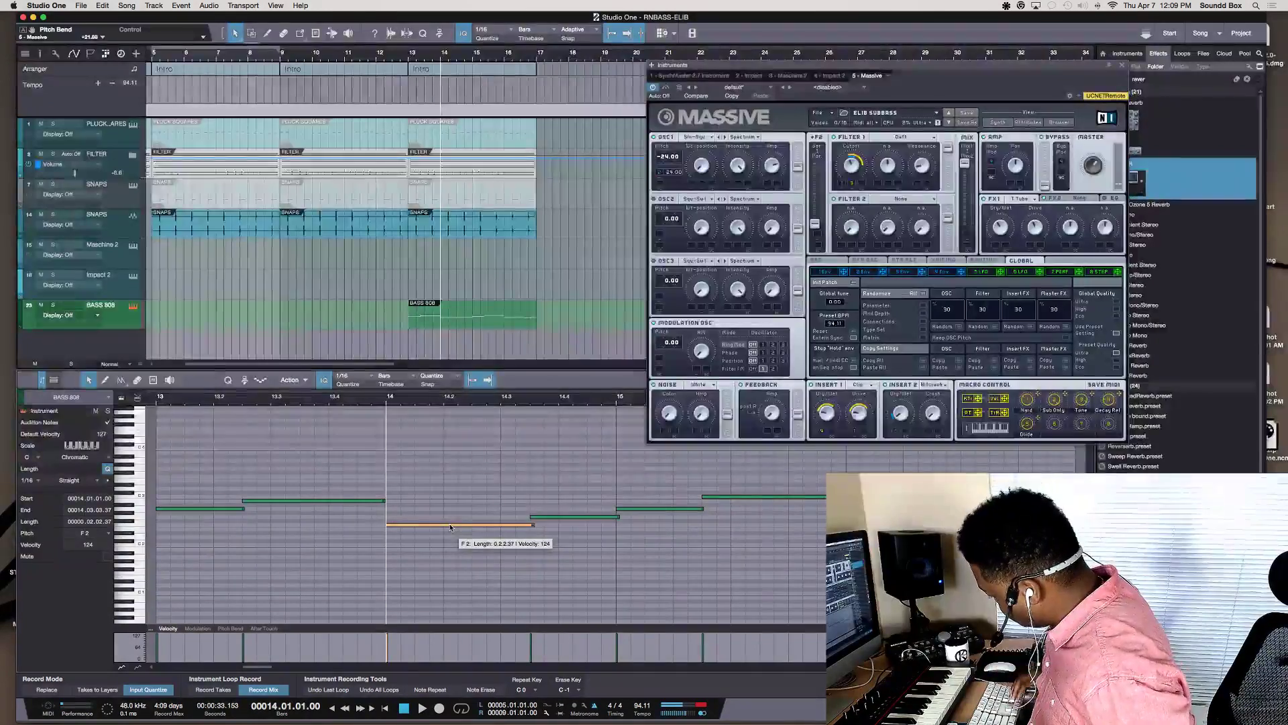
{"action": "key", "text": "Down"}
{"action": "key", "text": "space"}
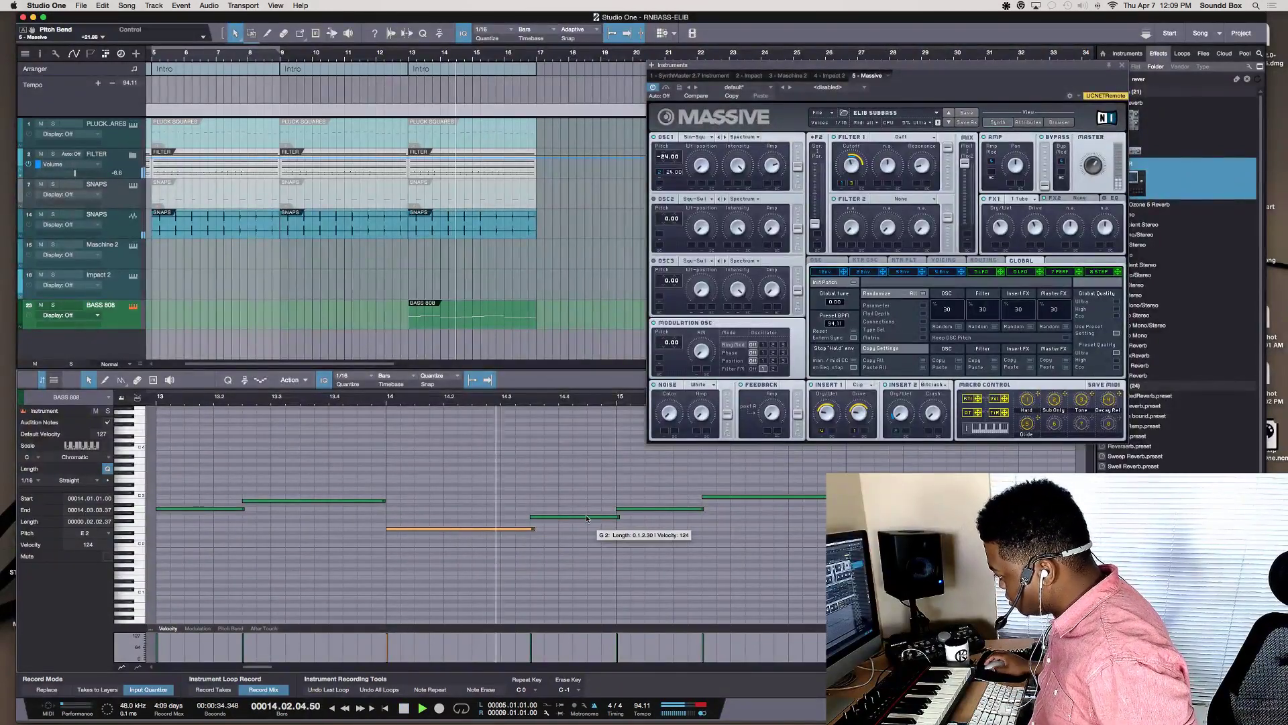
Lower the bass note starting at bar 15 to G# 2 and the one after it to B 2, auditioning each change
{"action": "key", "text": "space"}
{"action": "left_click", "coordinate": [666, 511]}
{"action": "key", "text": "Down"}
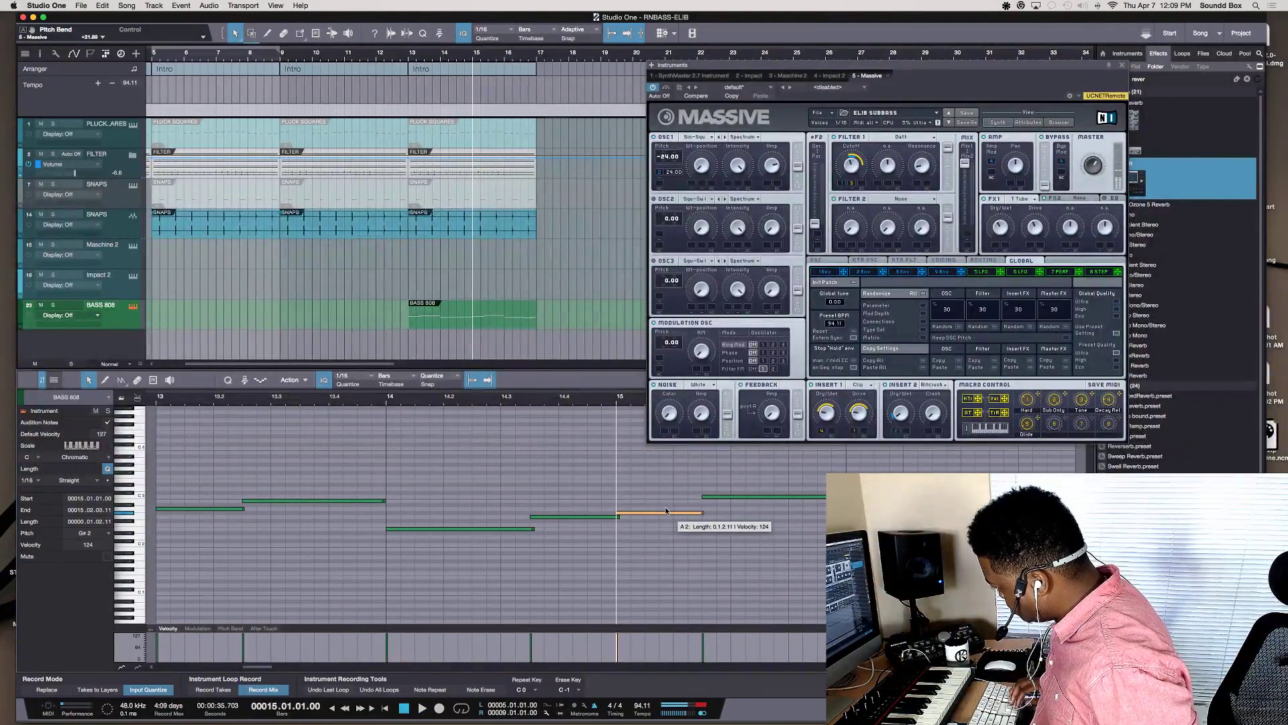
{"action": "key", "text": "space"}
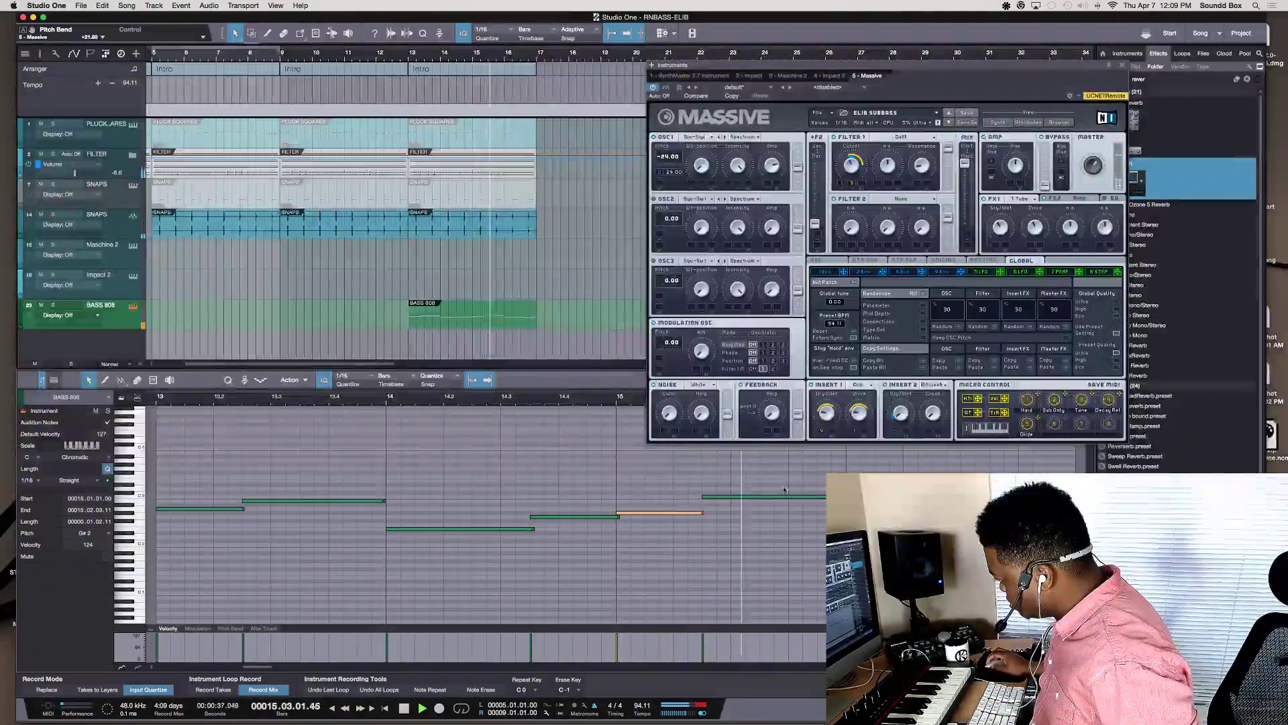
{"action": "key", "text": "space"}
{"action": "left_click", "coordinate": [765, 497]}
{"action": "key", "text": "space"}
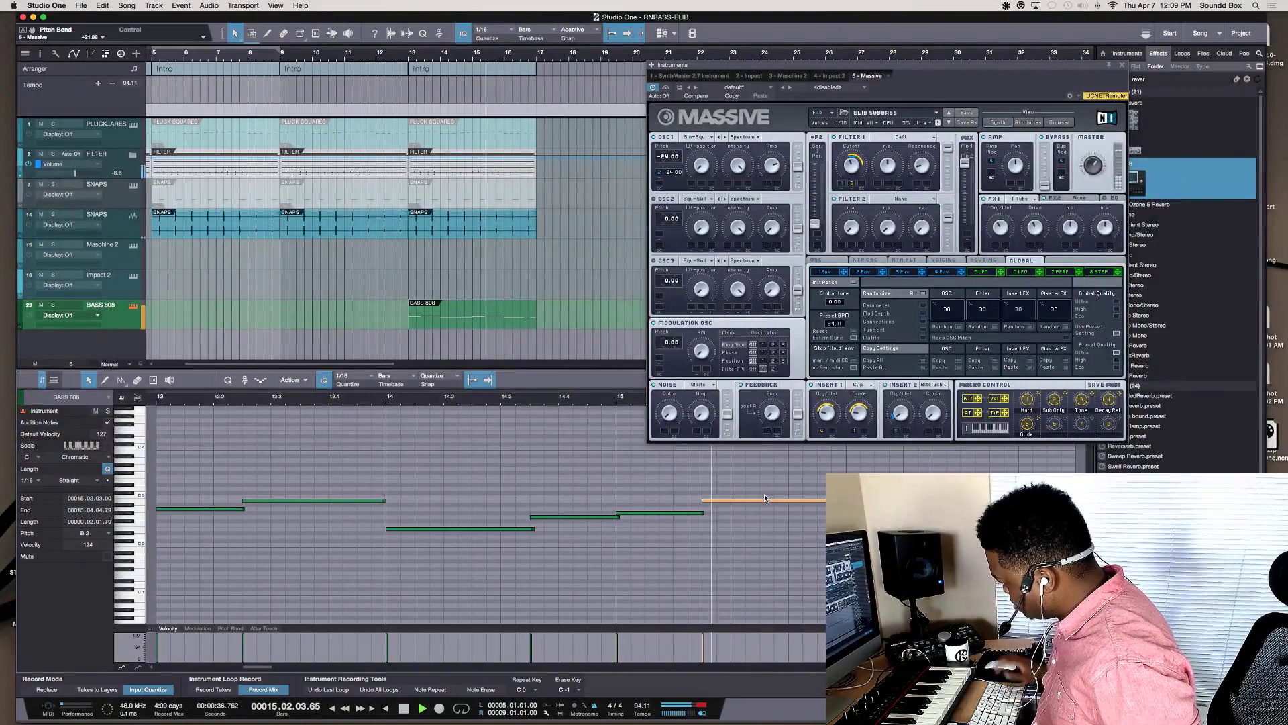
Lower the bass note starting at bar 16 to E 2 and listen to the section's end
{"action": "key", "text": "Right"}
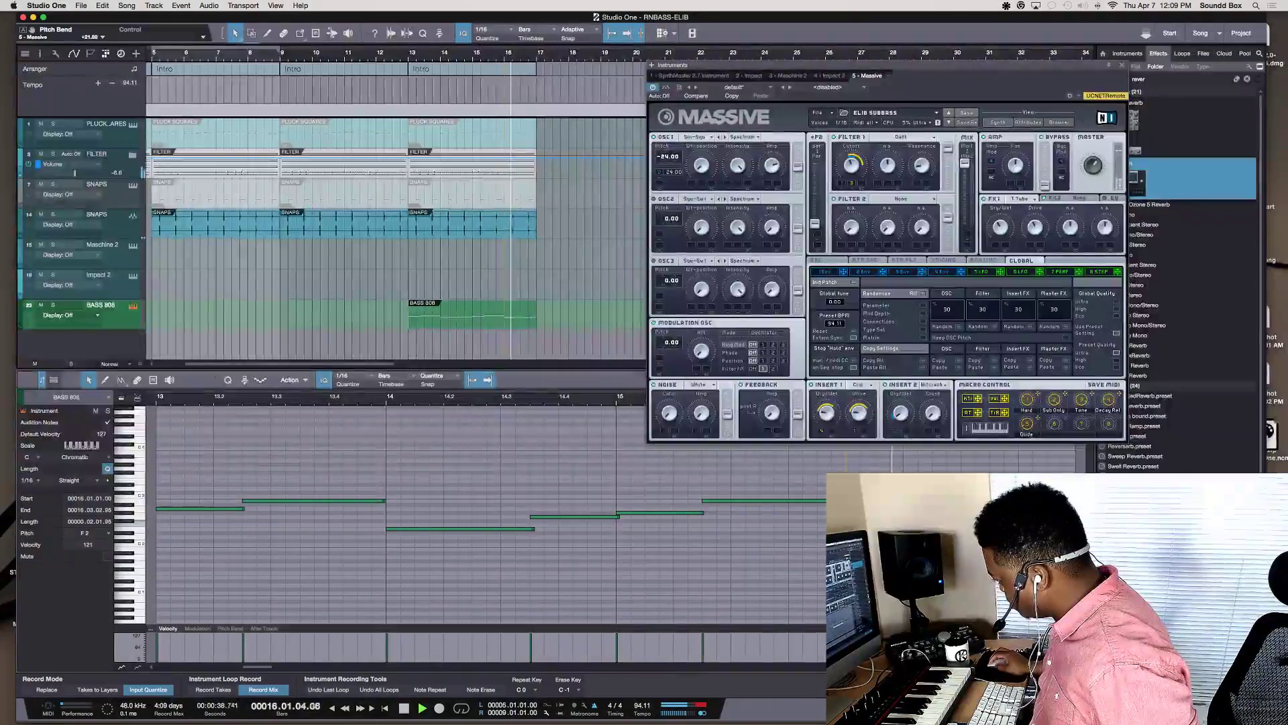
{"action": "key", "text": "Down"}
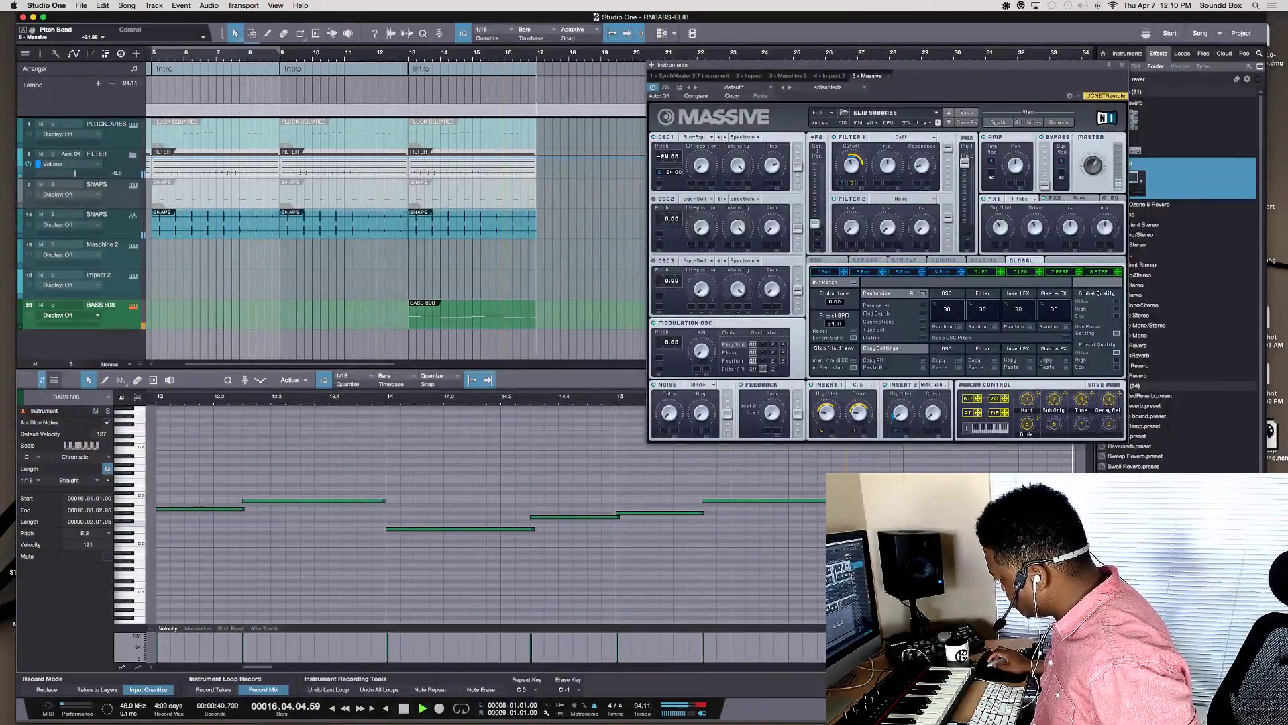
{"action": "key", "text": "space"}
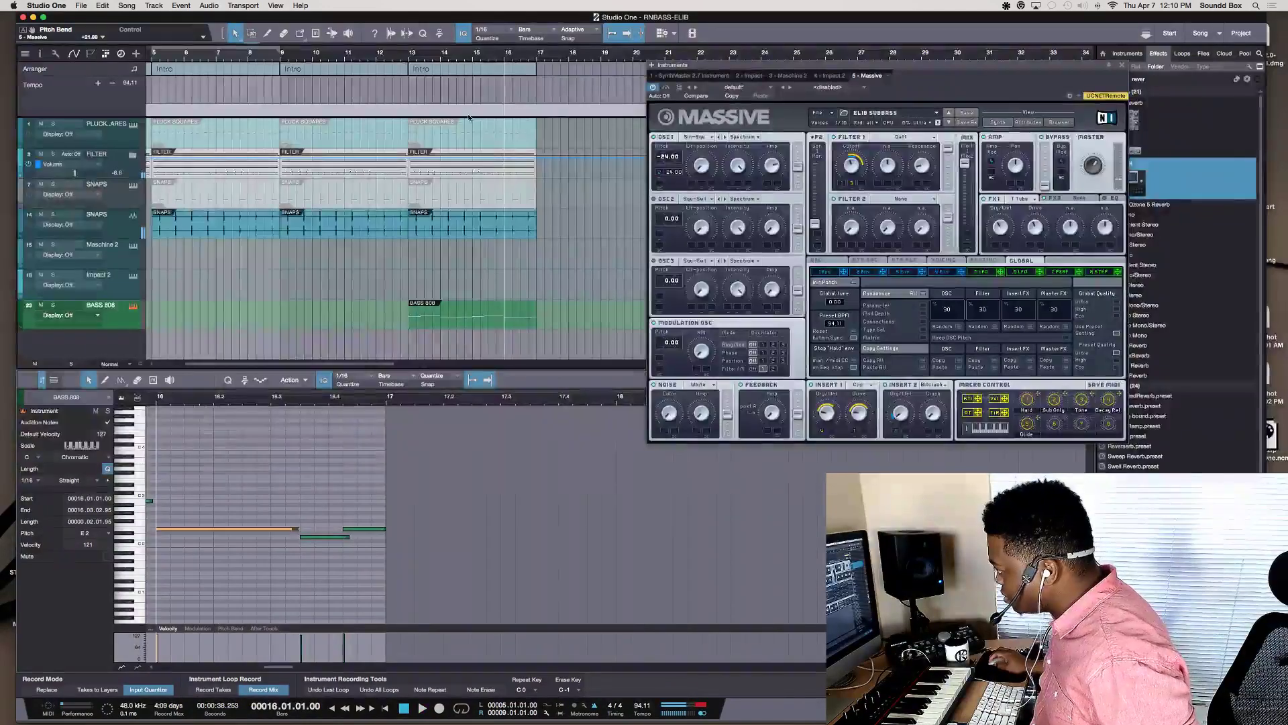
Replay from bar 13, lowering the first bass note to G# 2 and raising the second to C 3
{"action": "left_click", "coordinate": [405, 60]}
{"action": "key", "text": "space"}
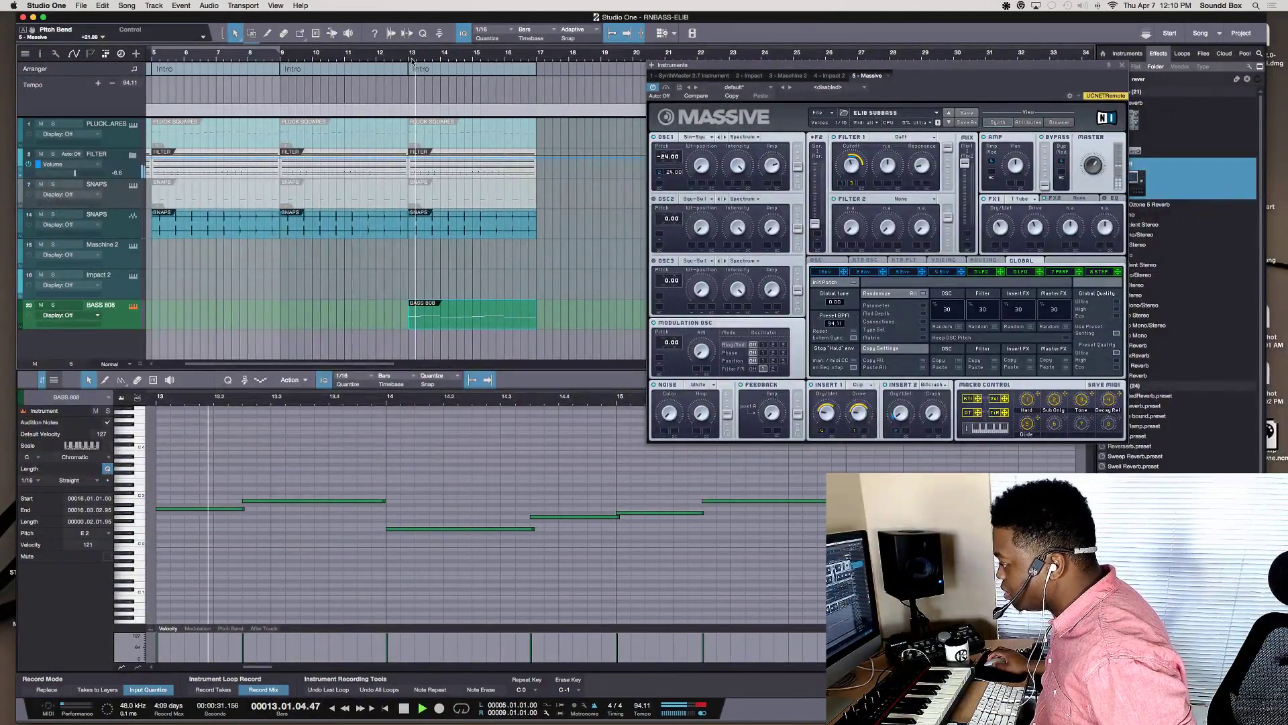
{"action": "key", "text": "space"}
{"action": "left_click", "coordinate": [220, 508]}
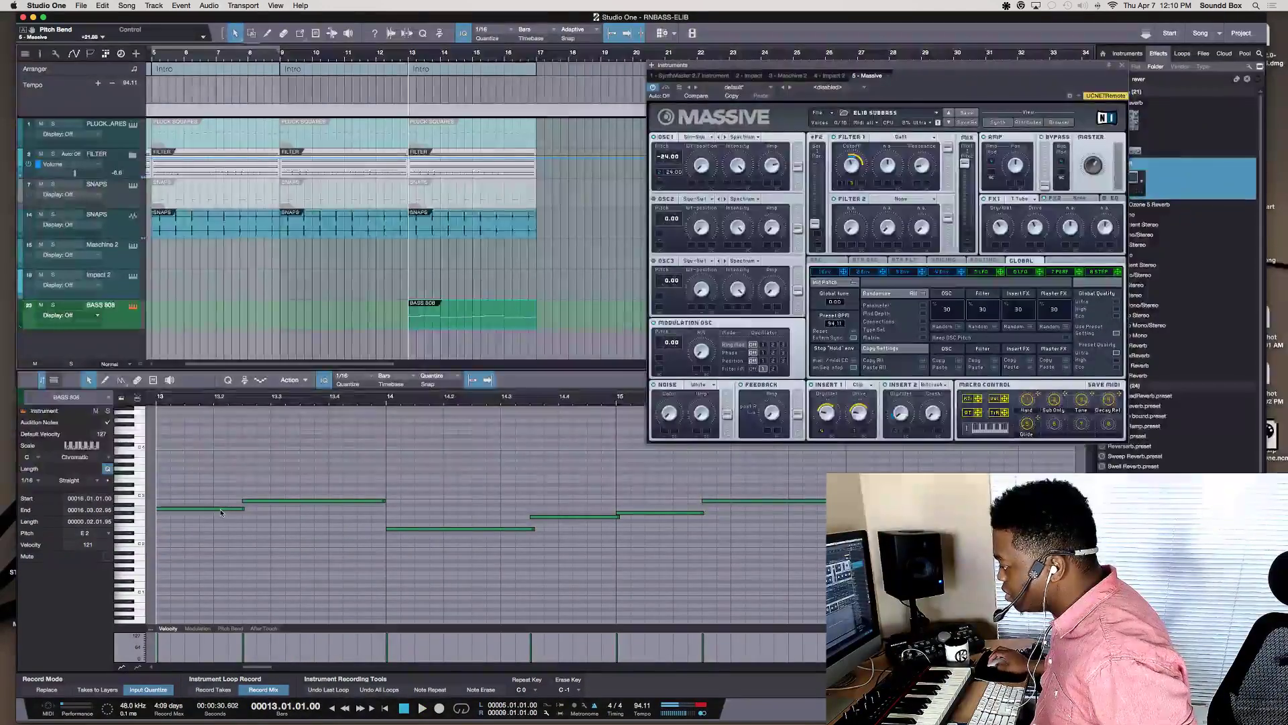
{"action": "key", "text": "Down"}
{"action": "key", "text": "space"}
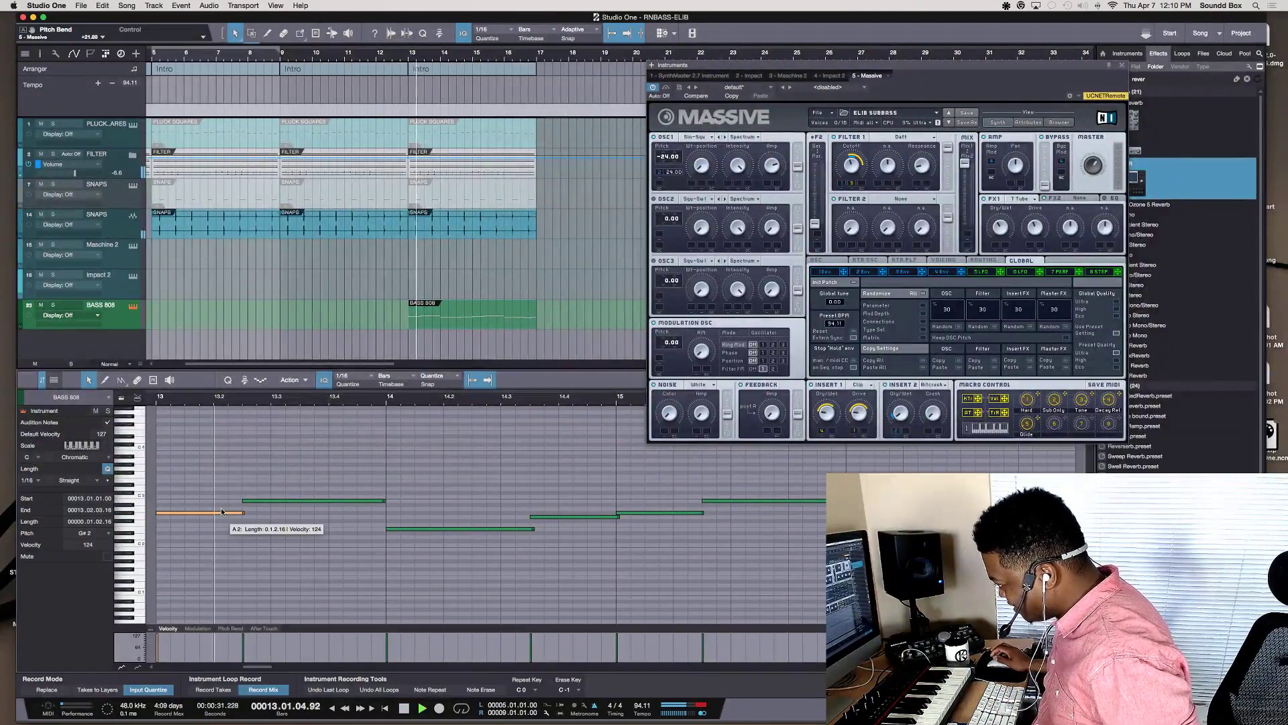
{"action": "left_click", "coordinate": [338, 499]}
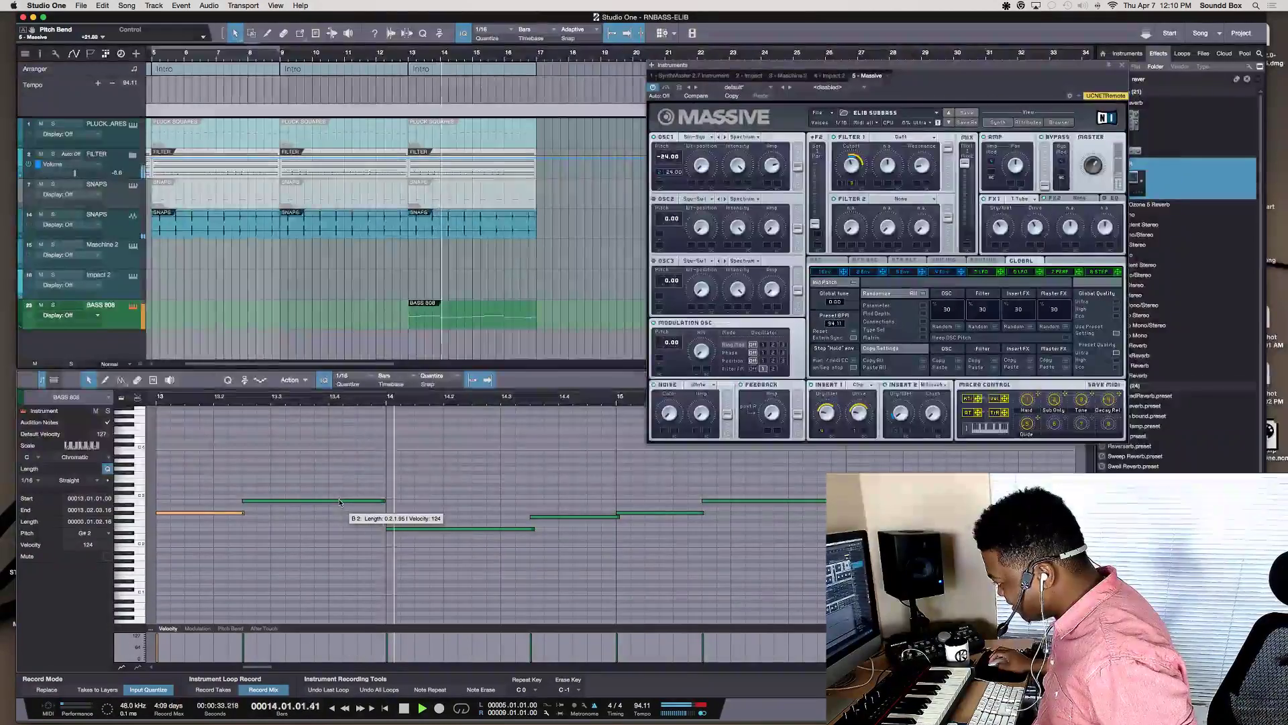
{"action": "key", "text": "Up"}
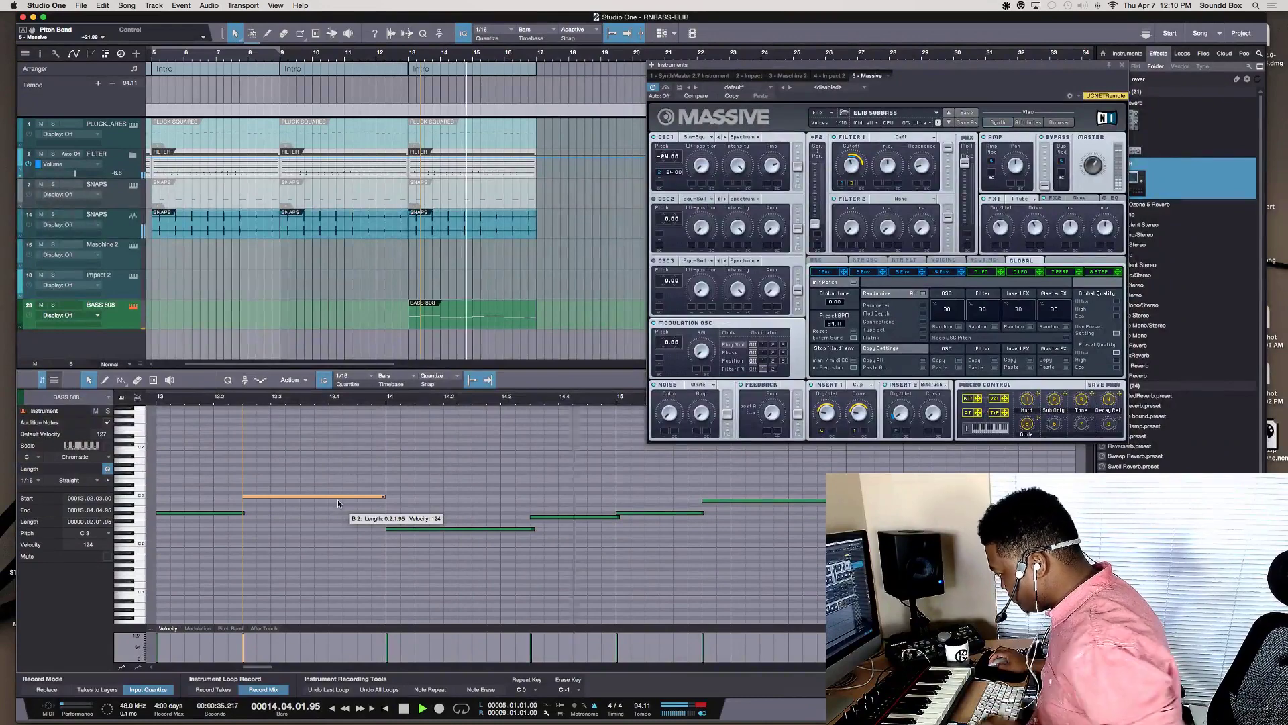
Raise the bass note at bar 15 to A 2 and the following one to C 3, then stop playback after listening
{"action": "left_click", "coordinate": [678, 513]}
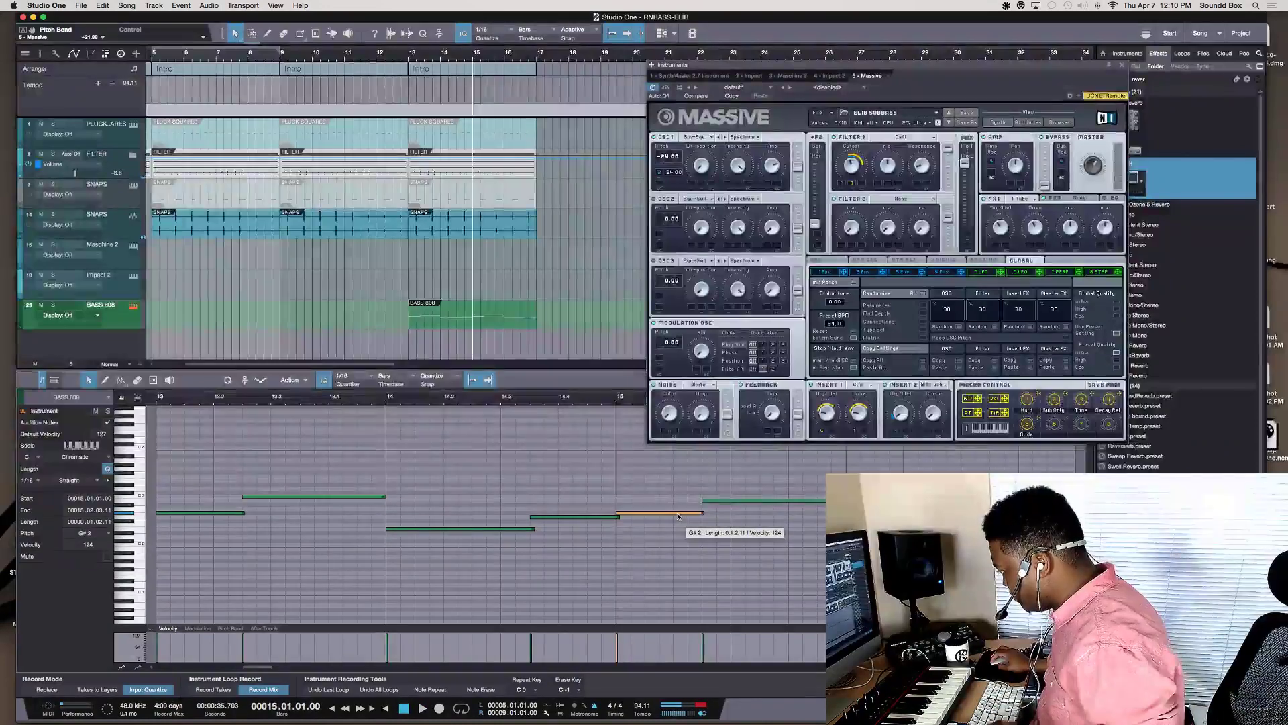
{"action": "key", "text": "Up"}
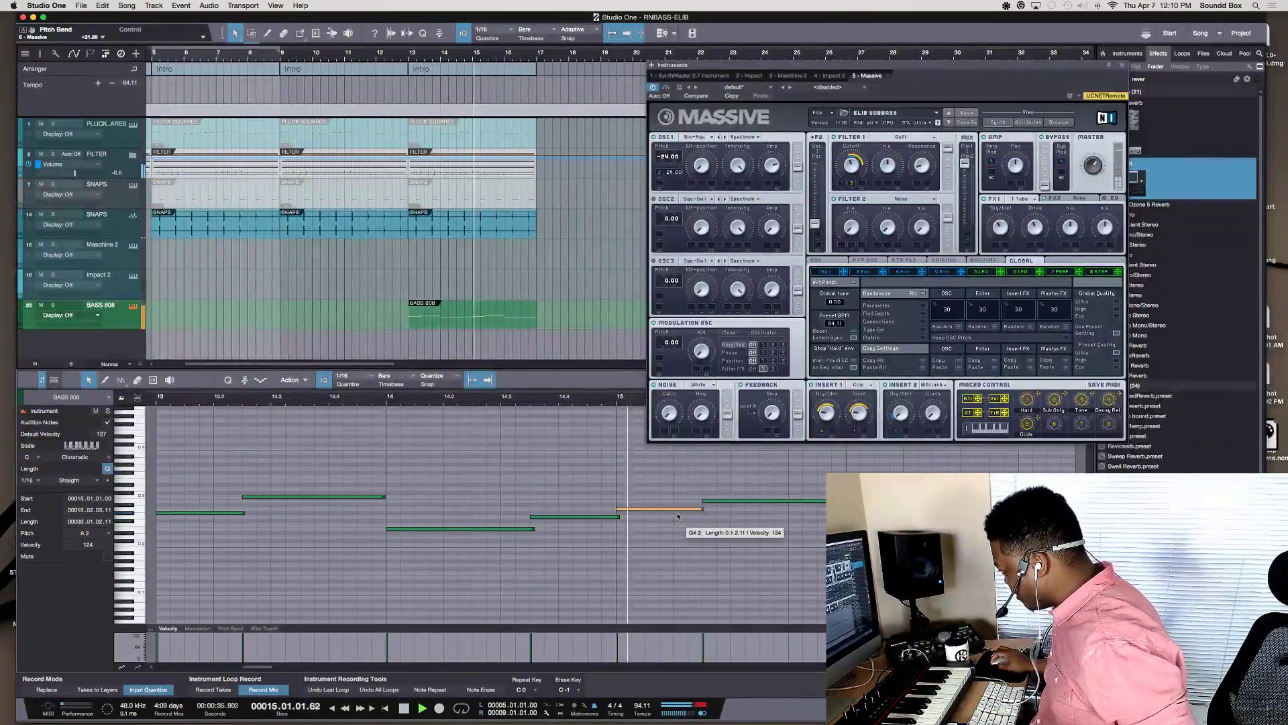
{"action": "left_click", "coordinate": [713, 502]}
{"action": "key", "text": "Up"}
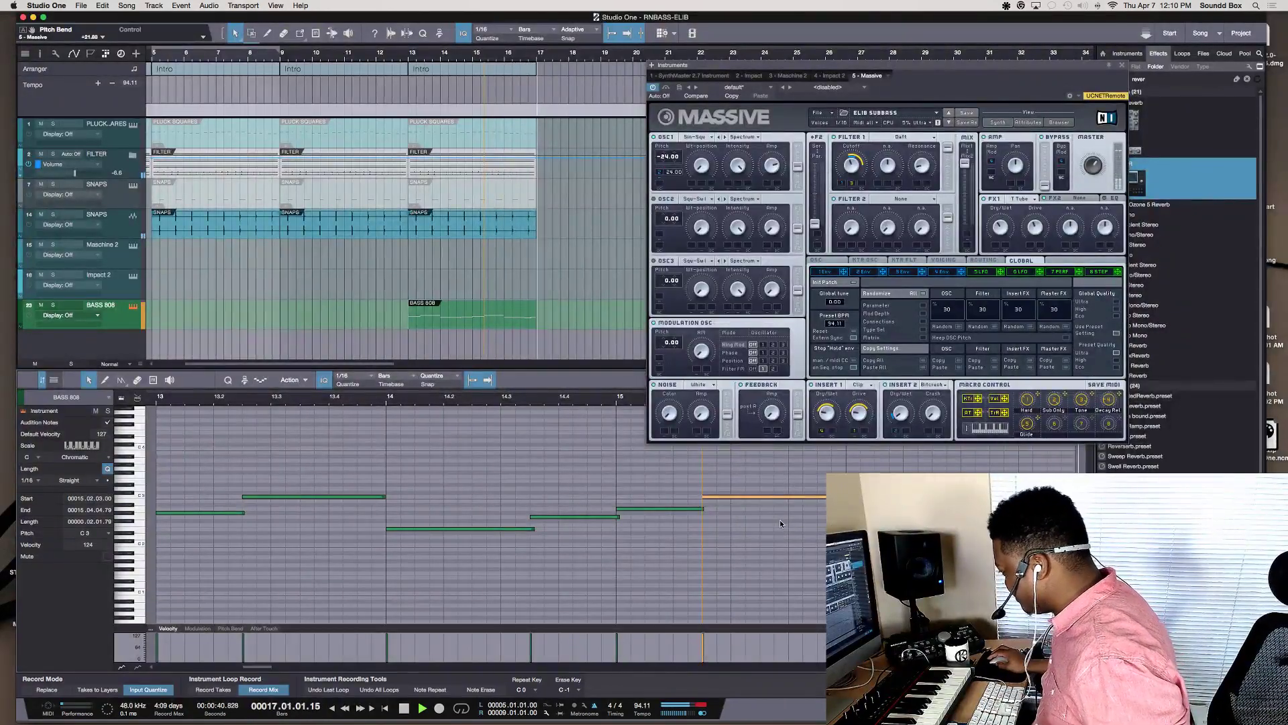
{"action": "key", "text": "space"}
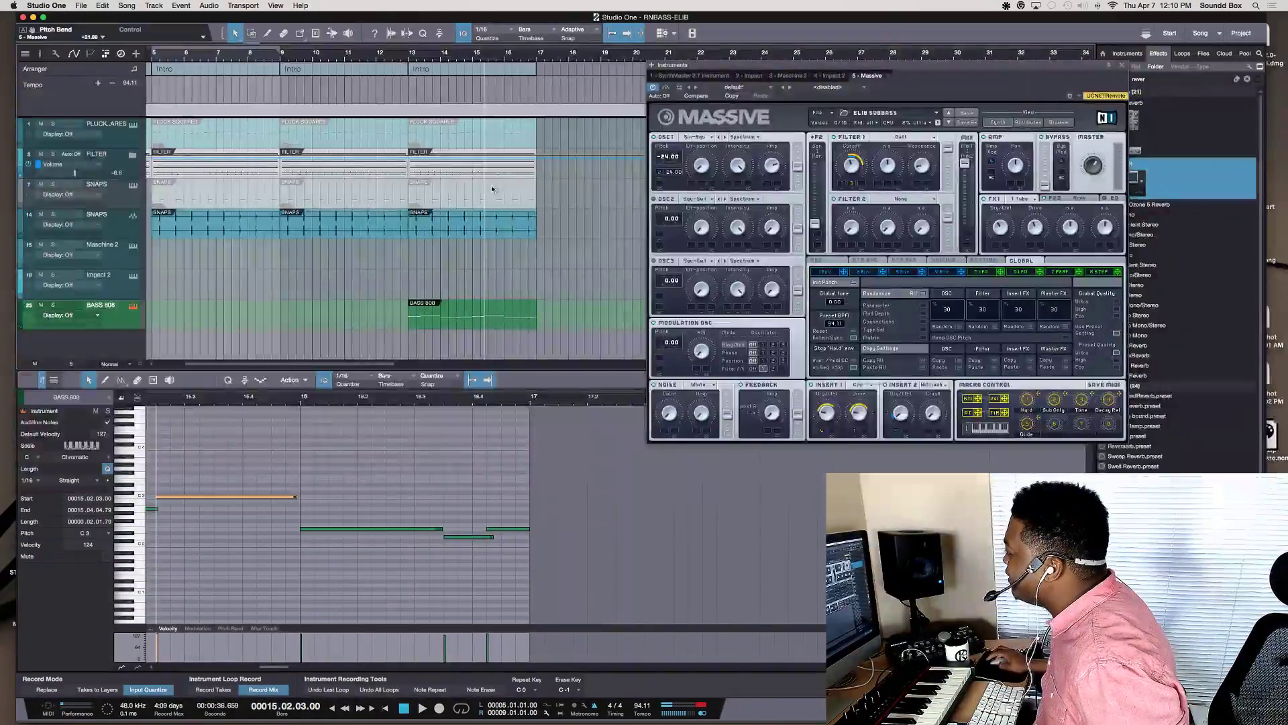
Set the loop range from bar 13 to bar 17 and reposition the Massive window clear of the clips
{"action": "left_click_drag", "start_coordinate": [758, 69], "coordinate": [887, 273]}
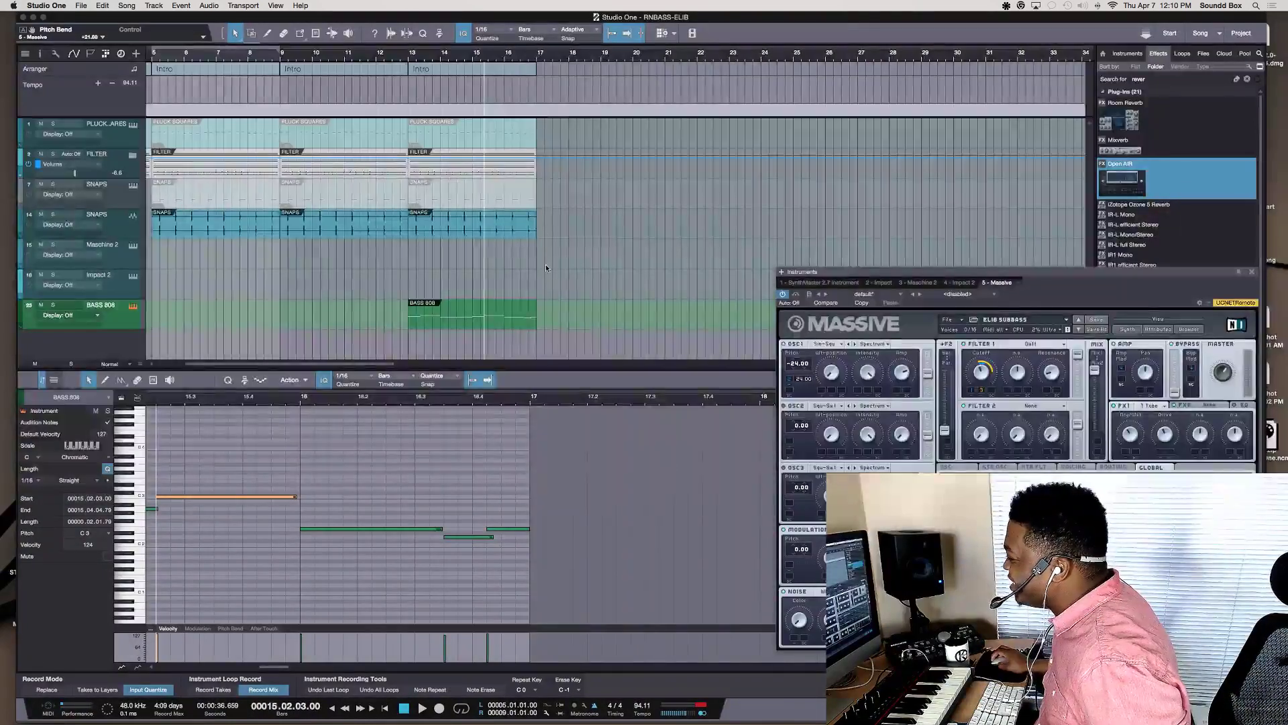
{"action": "mouse_move", "coordinate": [857, 274]}
{"action": "left_mouse_down"}
{"action": "mouse_move", "coordinate": [911, 229]}
{"action": "mouse_move", "coordinate": [867, 273]}
{"action": "left_mouse_up"}
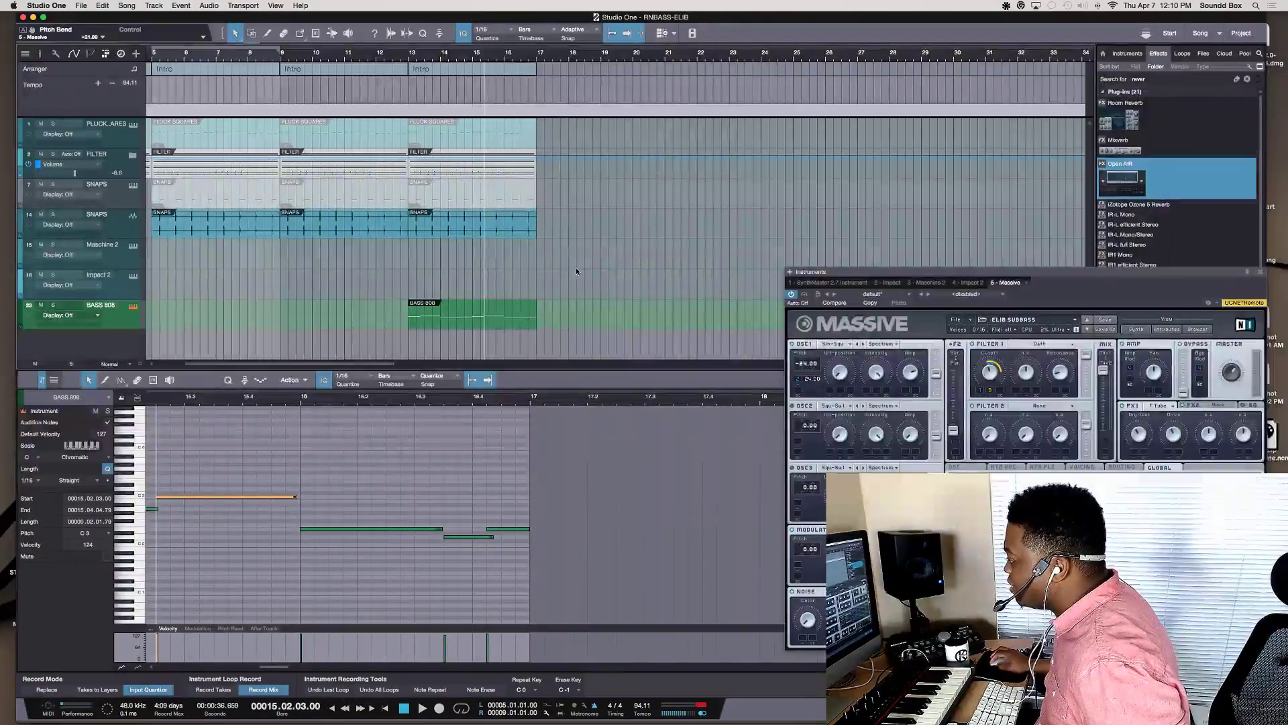
{"action": "left_click", "coordinate": [409, 52]}
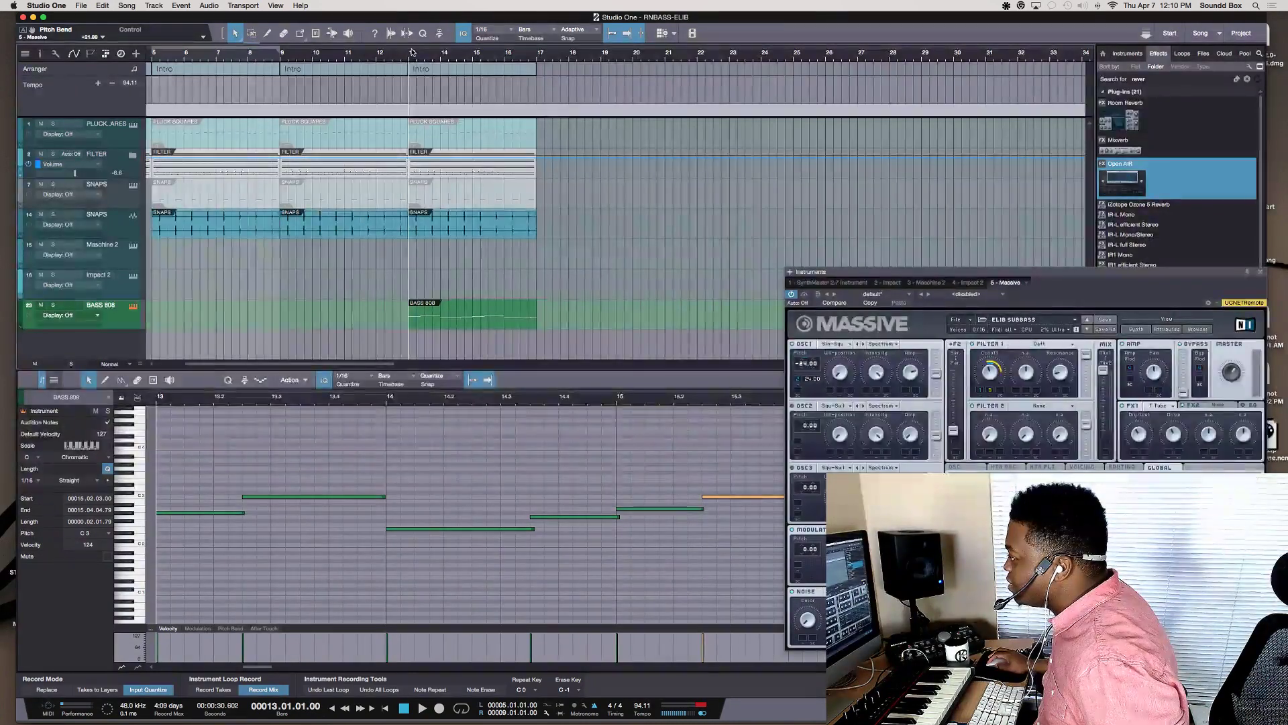
{"action": "left_click_drag", "start_coordinate": [411, 50], "coordinate": [536, 52]}
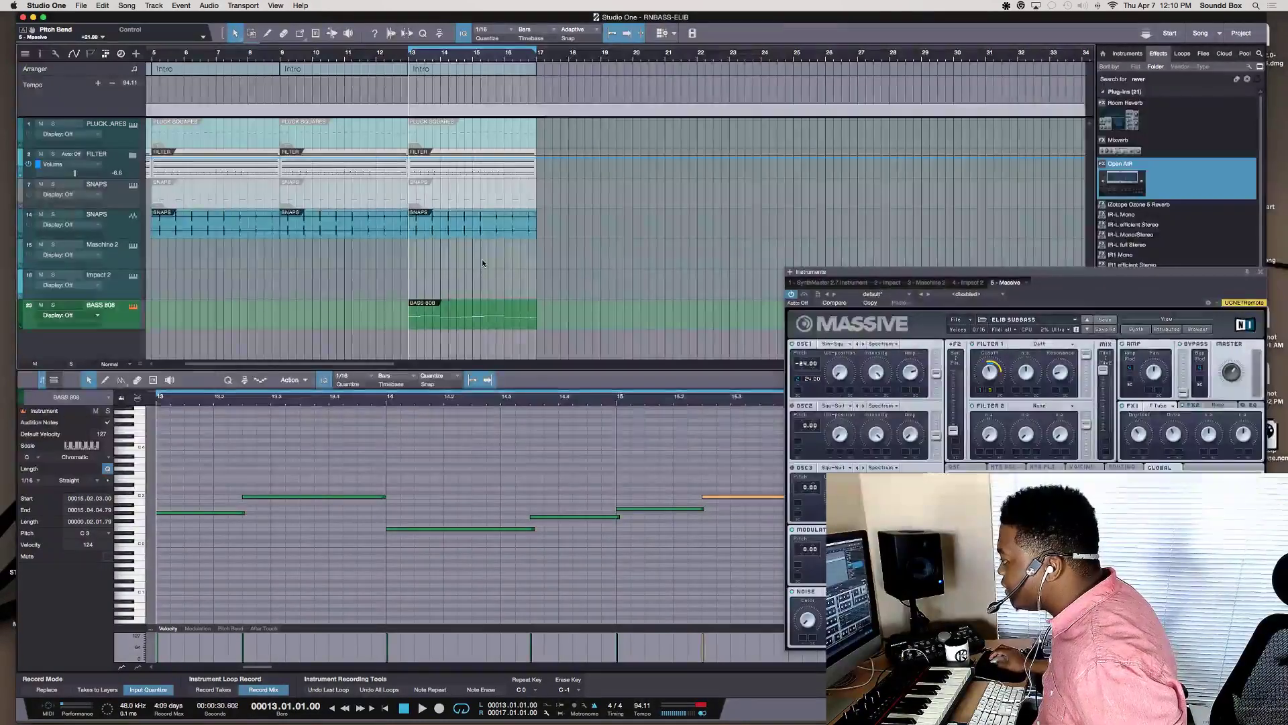
{"action": "left_click_drag", "start_coordinate": [880, 275], "coordinate": [785, 135]}
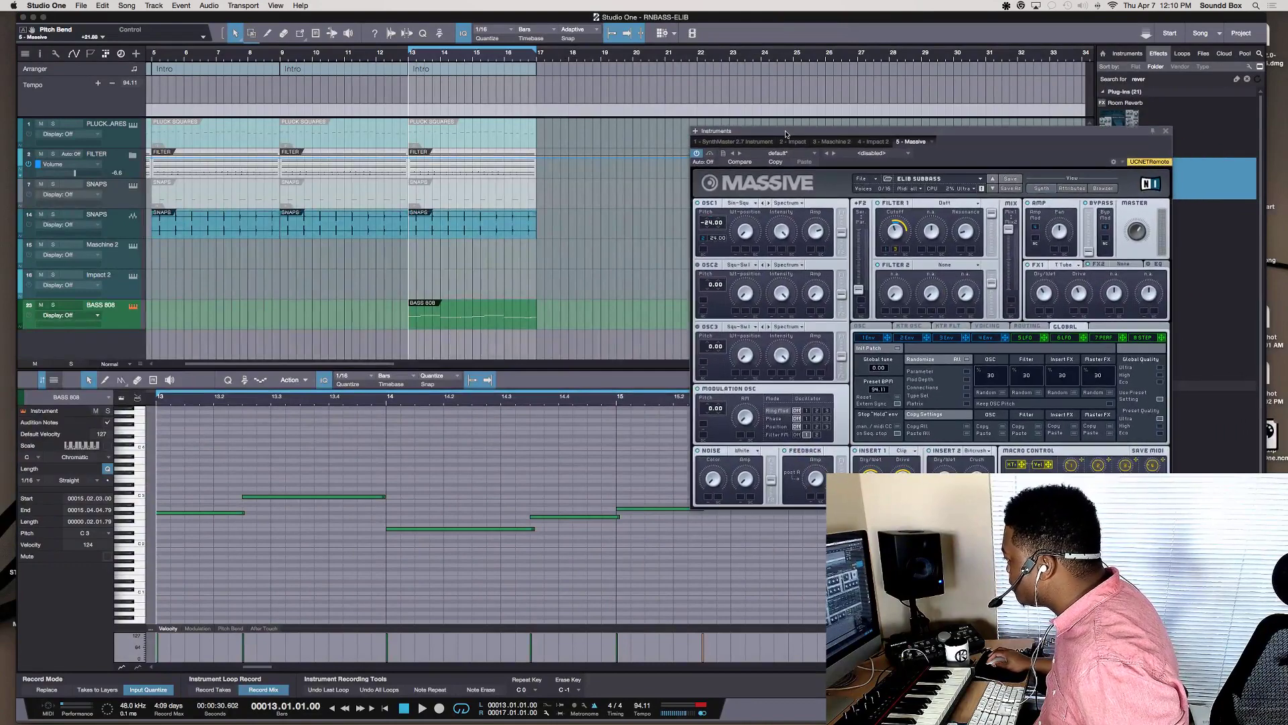
Lower the second note of the BASS 808 clip to B 2 and play the looped section
{"action": "key", "text": "space"}
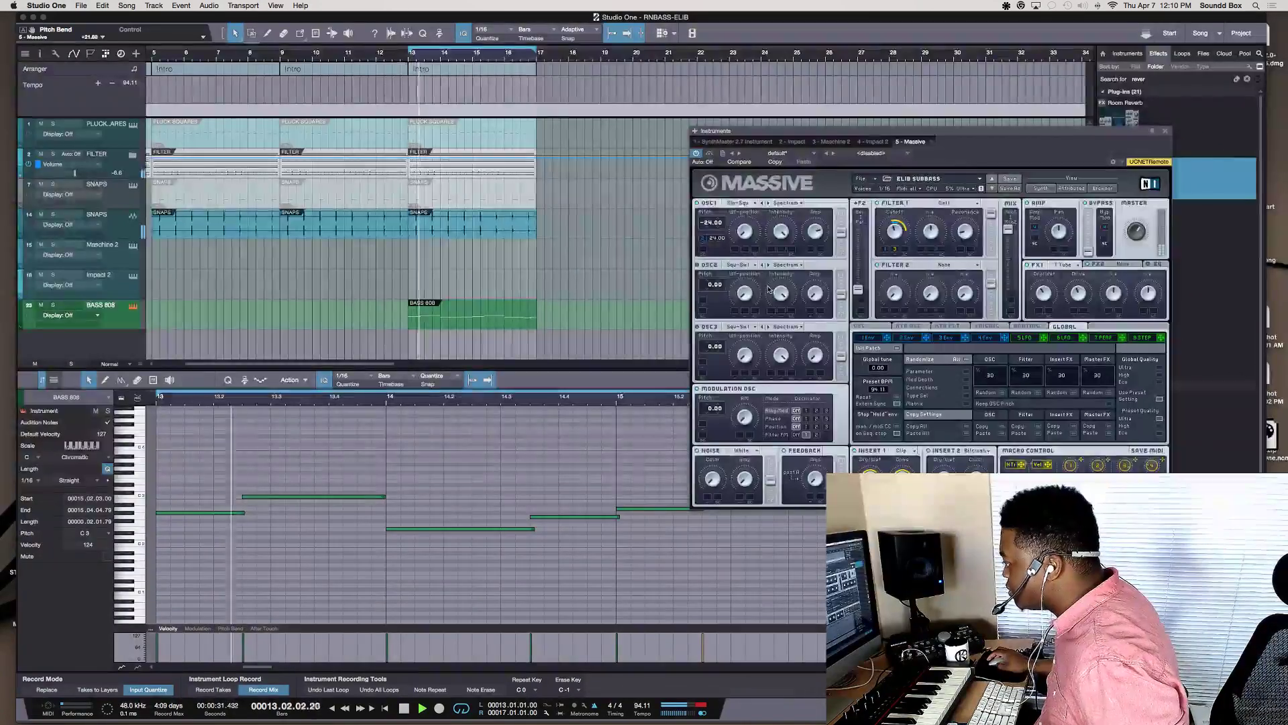
{"action": "left_click_drag", "start_coordinate": [323, 497], "coordinate": [323, 500]}
{"action": "key", "text": "space"}
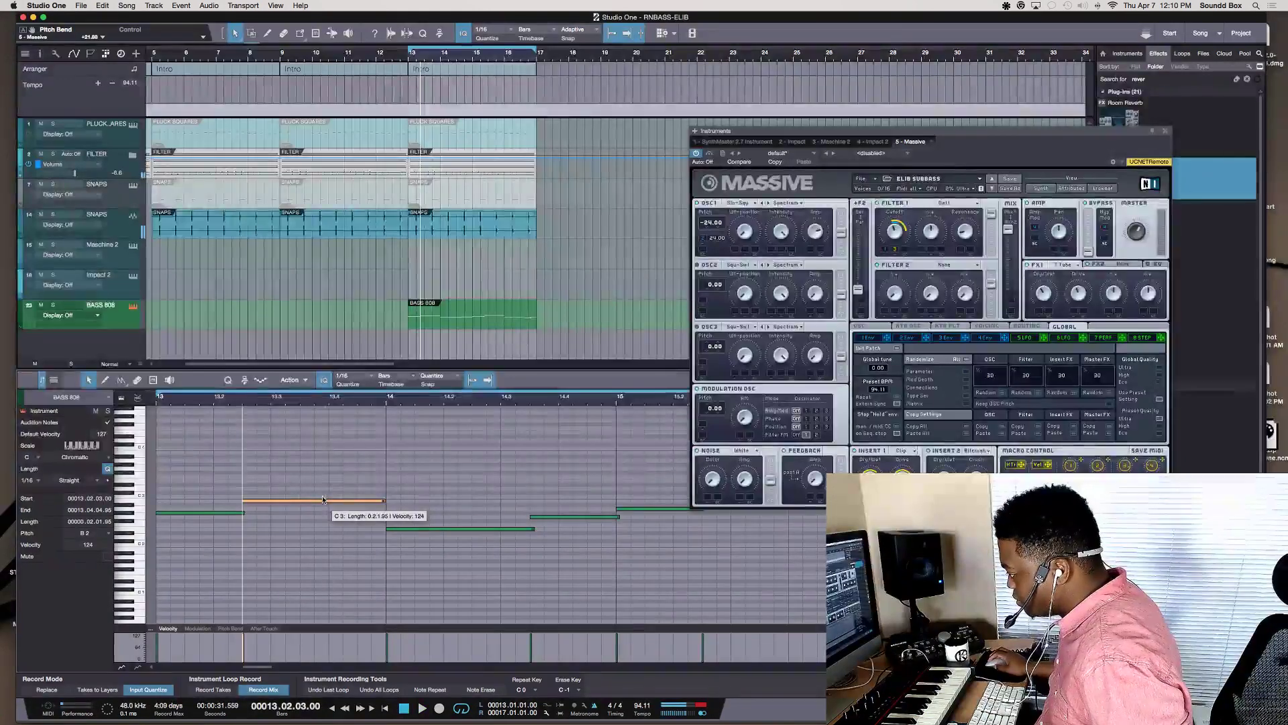
{"action": "key", "text": "space"}
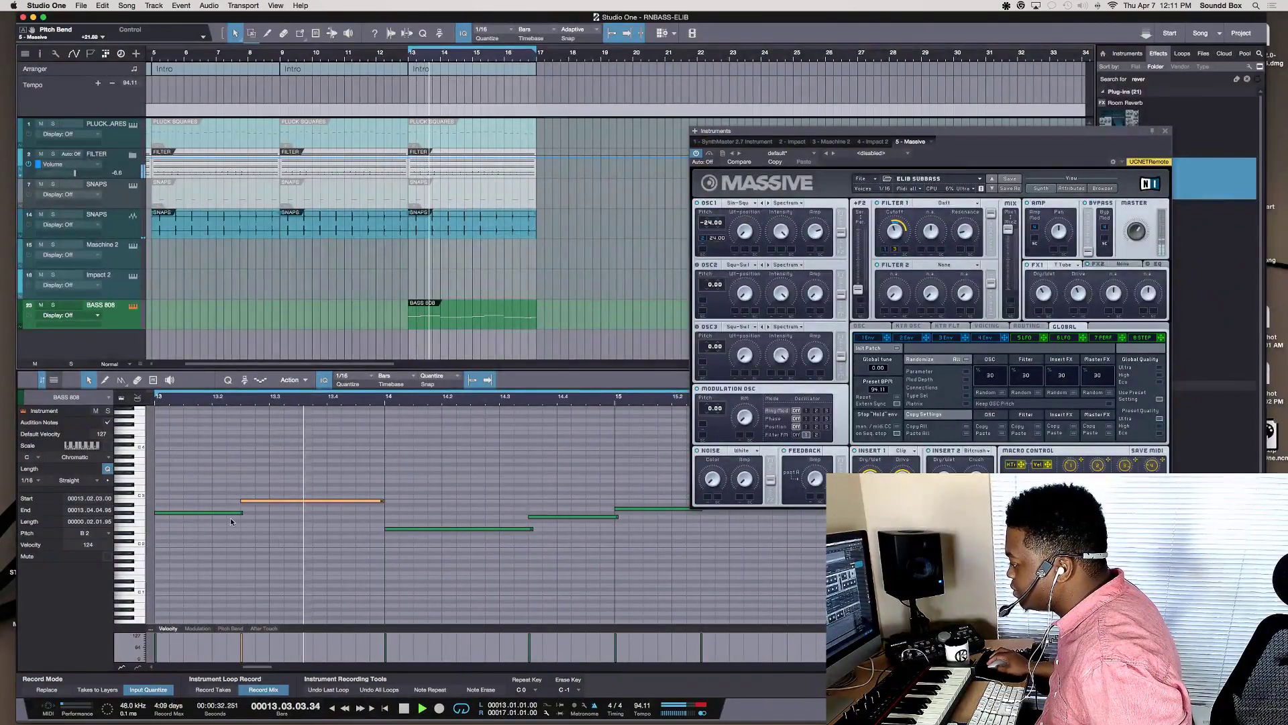
Raise the clip's first bass note to A 2 and lower the second note of bar 15 to B 2 while auditioning
{"action": "key", "text": "space"}
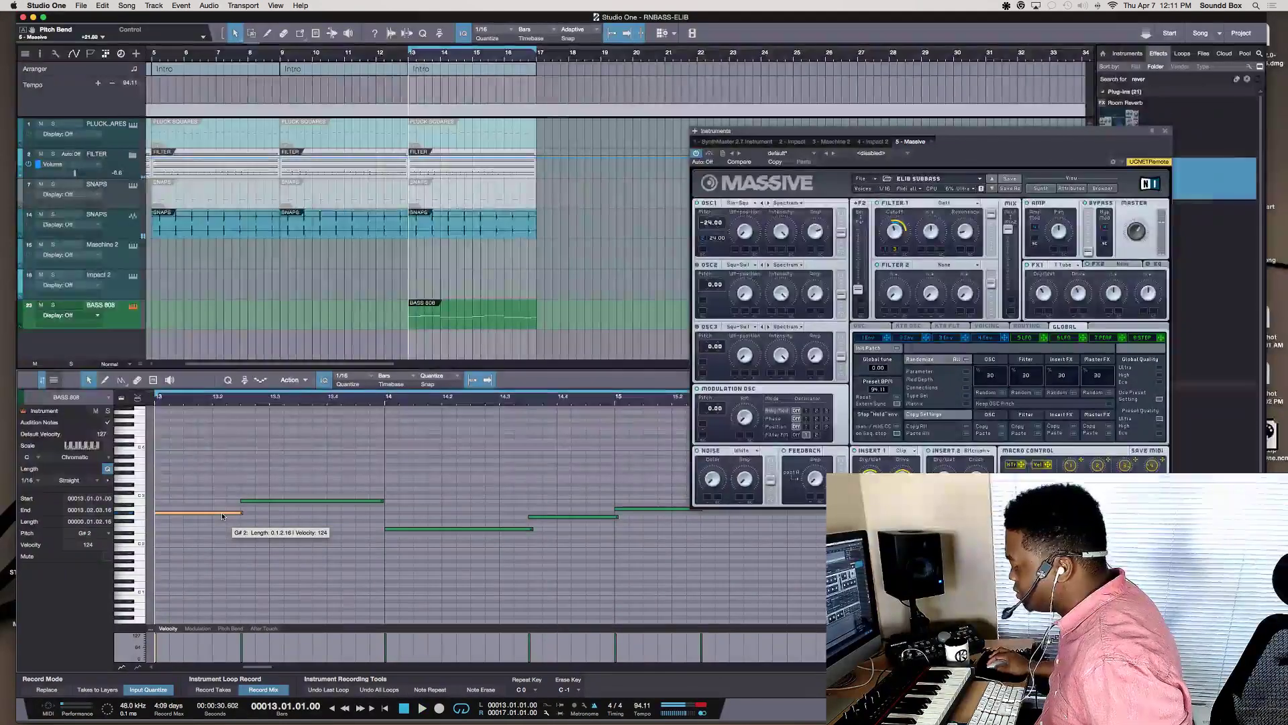
{"action": "left_click", "coordinate": [222, 514]}
{"action": "key", "text": "space"}
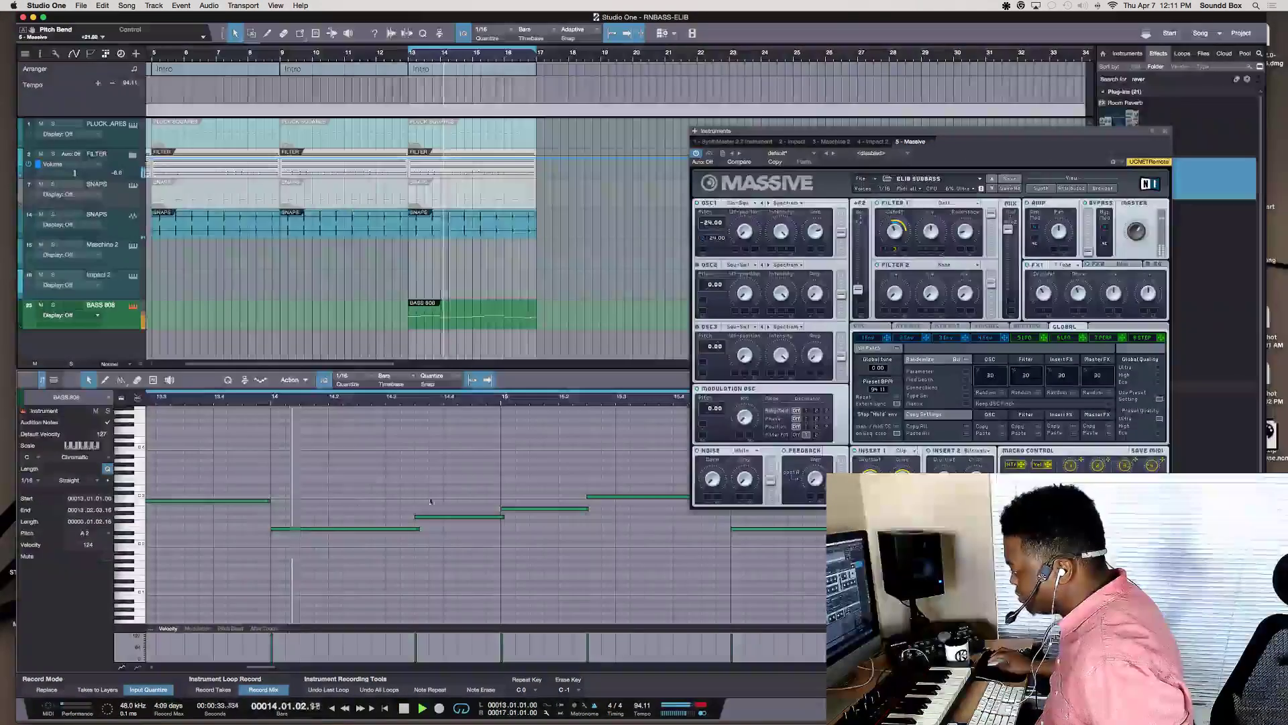
{"action": "left_click", "coordinate": [614, 501]}
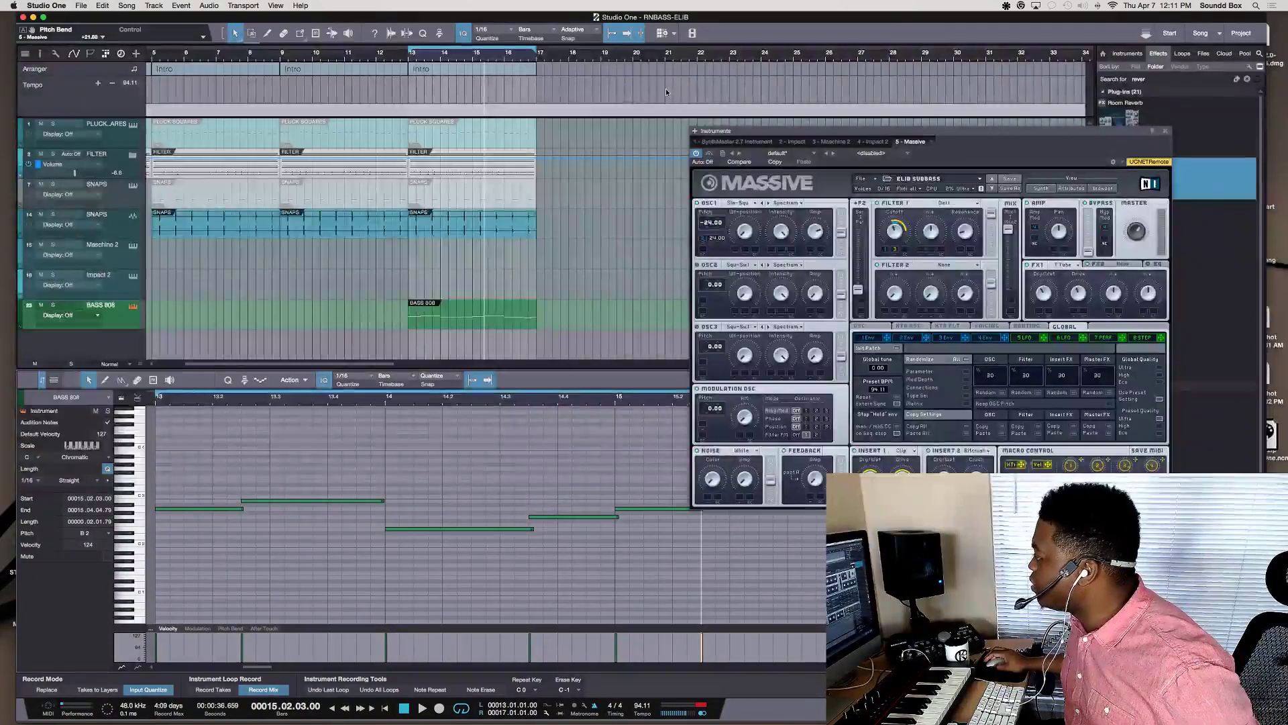
Switch to OBS
{"action": "key", "text": "super+Tab"}
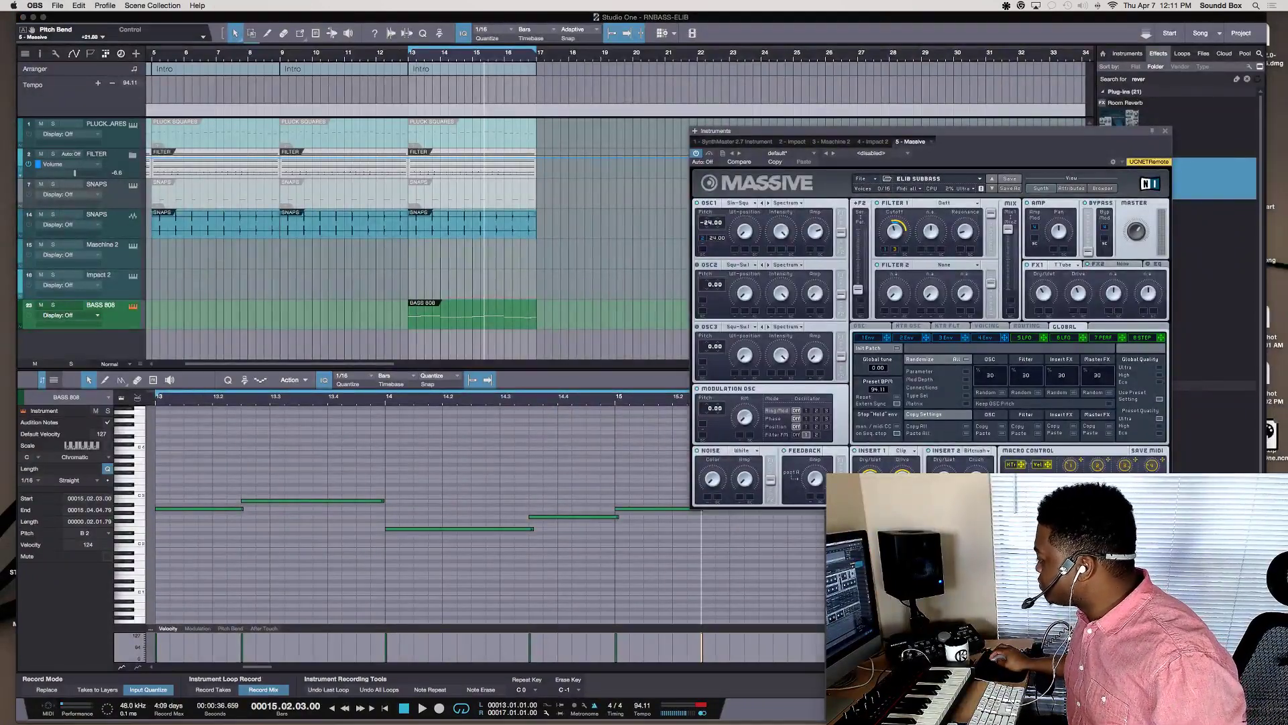